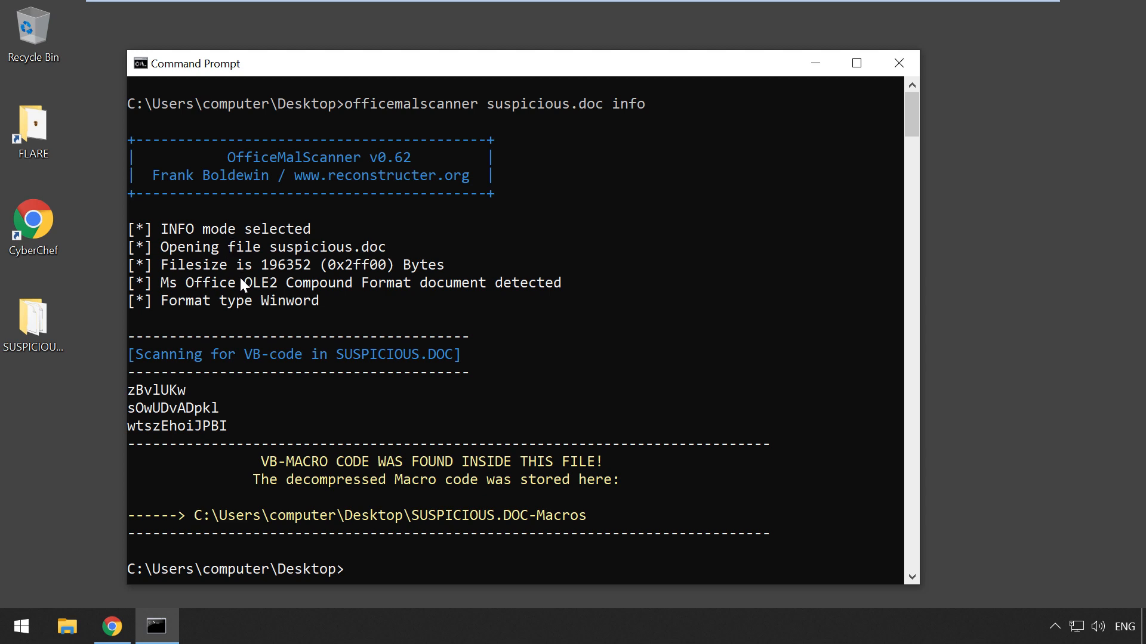
Step: Highlight the console's OLE2/Winword detection lines and macro names zBvlUKw, sOwUDvADpkl, wtszEhoiJPBI
{"action": "left_click_drag", "start_coordinate": [240, 277], "coordinate": [260, 283]}
{"action": "left_click_drag", "start_coordinate": [367, 291], "coordinate": [403, 293]}
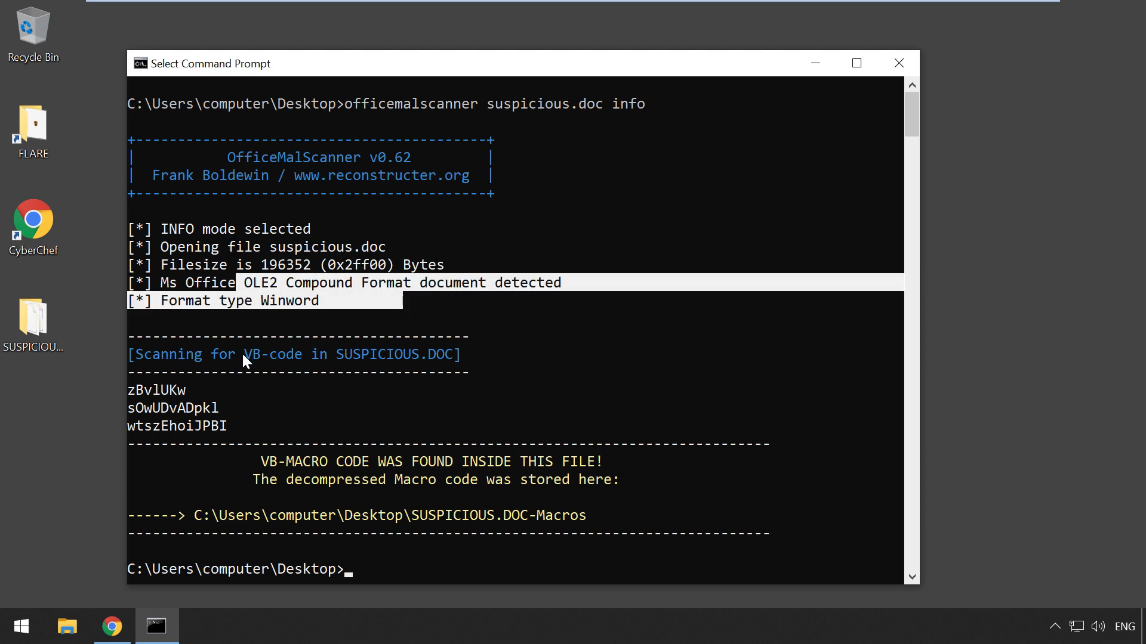
{"action": "left_click_drag", "start_coordinate": [240, 352], "coordinate": [295, 356]}
{"action": "left_click", "coordinate": [127, 389]}
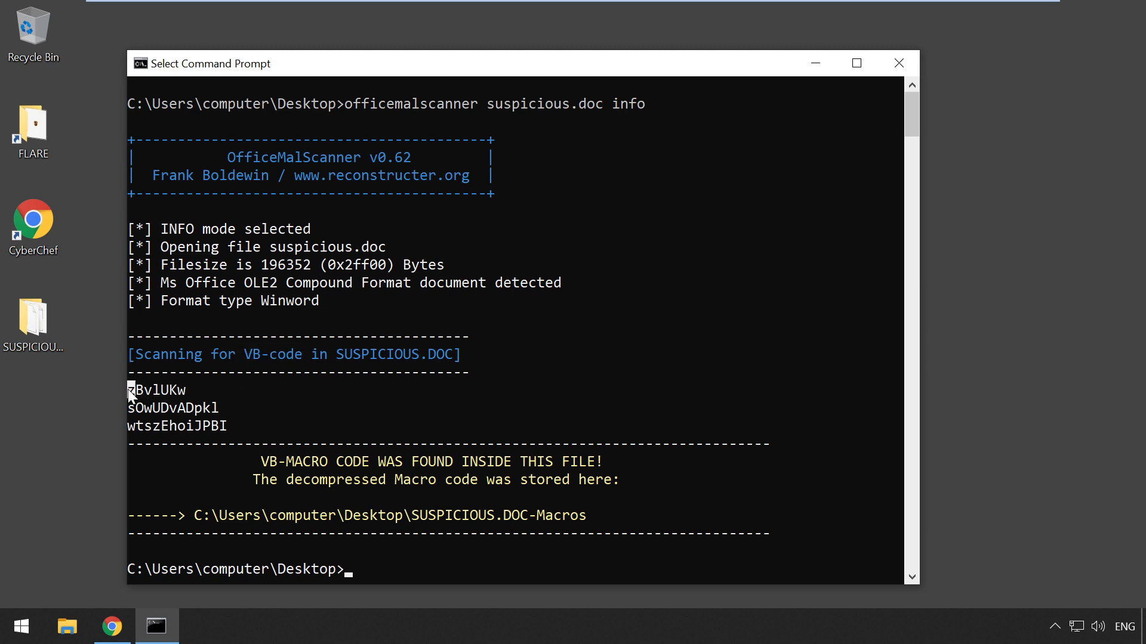
{"action": "left_click_drag", "start_coordinate": [132, 410], "coordinate": [213, 410]}
{"action": "left_click_drag", "start_coordinate": [132, 426], "coordinate": [192, 426]}
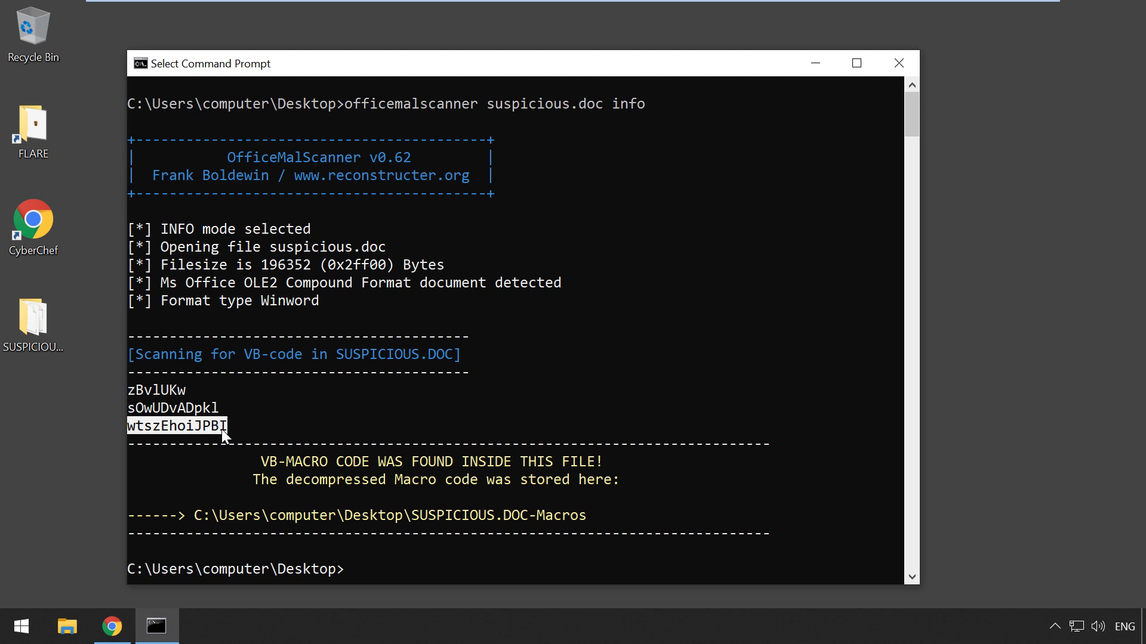
{"action": "left_click", "coordinate": [256, 421]}
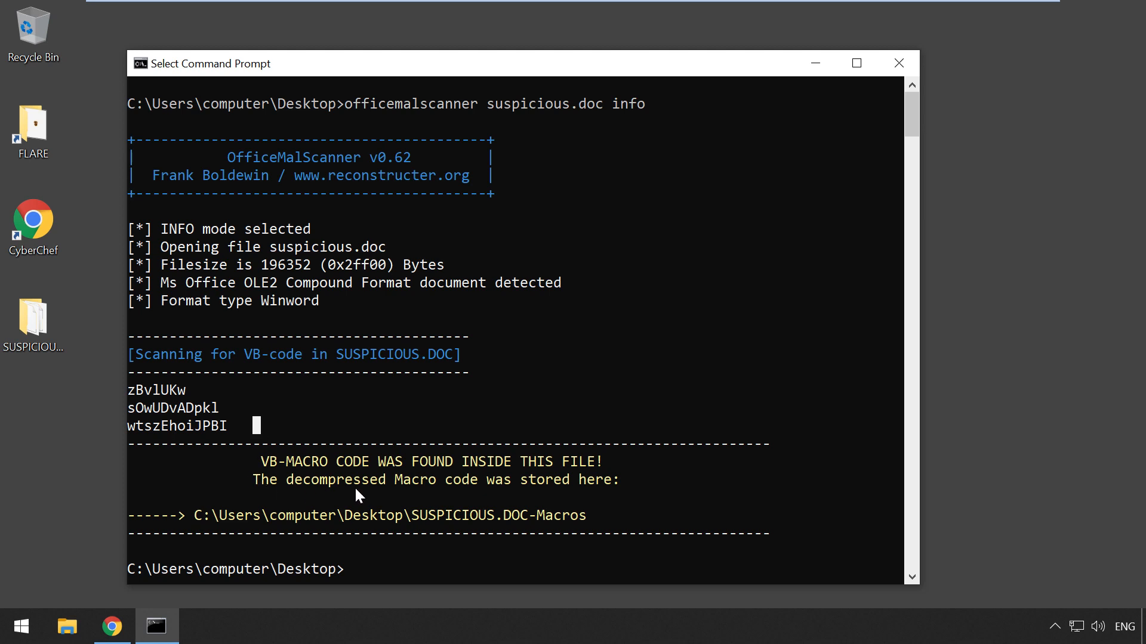
Step: Open the SUSPICIOUS.DOC-Macros folder and bring up the context menu for all three macro files
{"action": "left_click", "coordinate": [18, 325]}
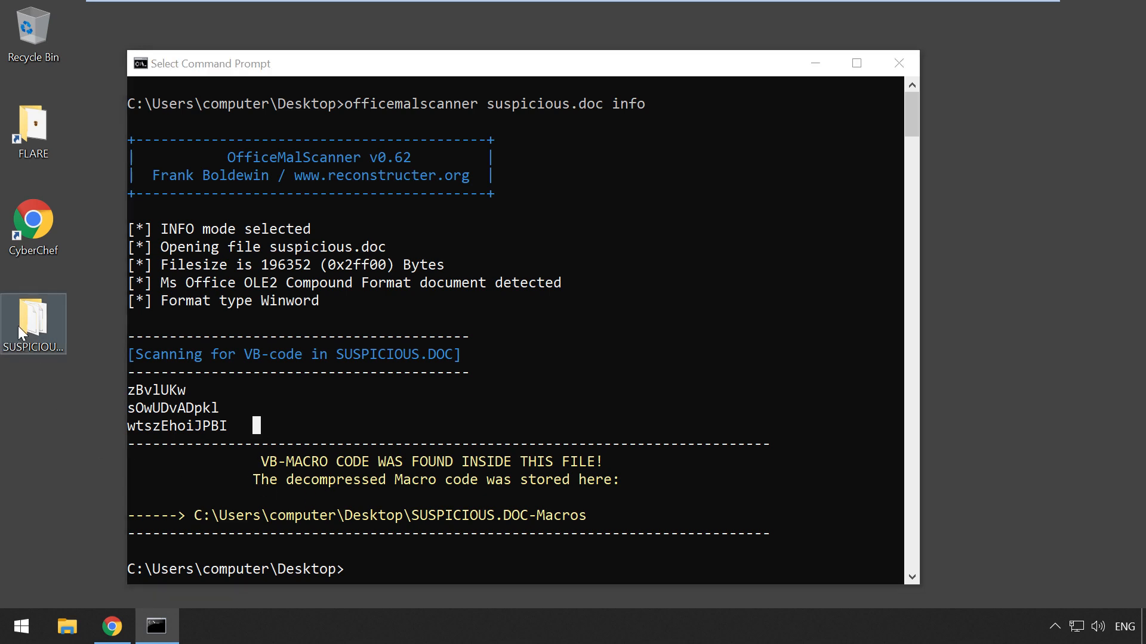
{"action": "left_click", "coordinate": [822, 63]}
{"action": "double_click", "coordinate": [50, 308]}
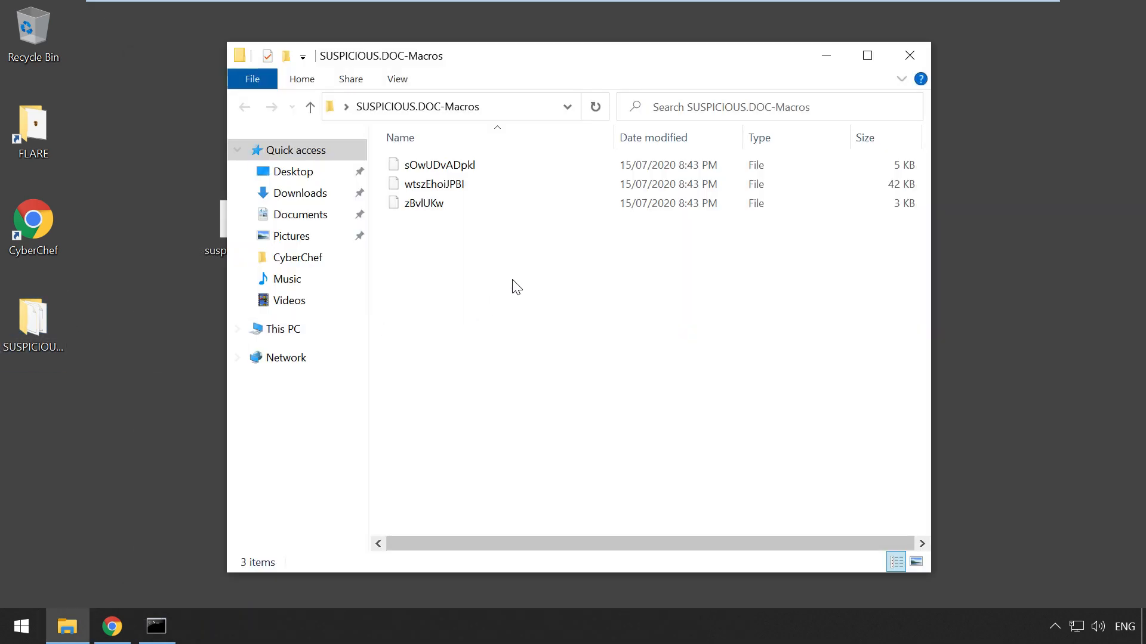
{"action": "left_click_drag", "start_coordinate": [931, 254], "coordinate": [1020, 254]}
{"action": "left_click", "coordinate": [460, 168]}
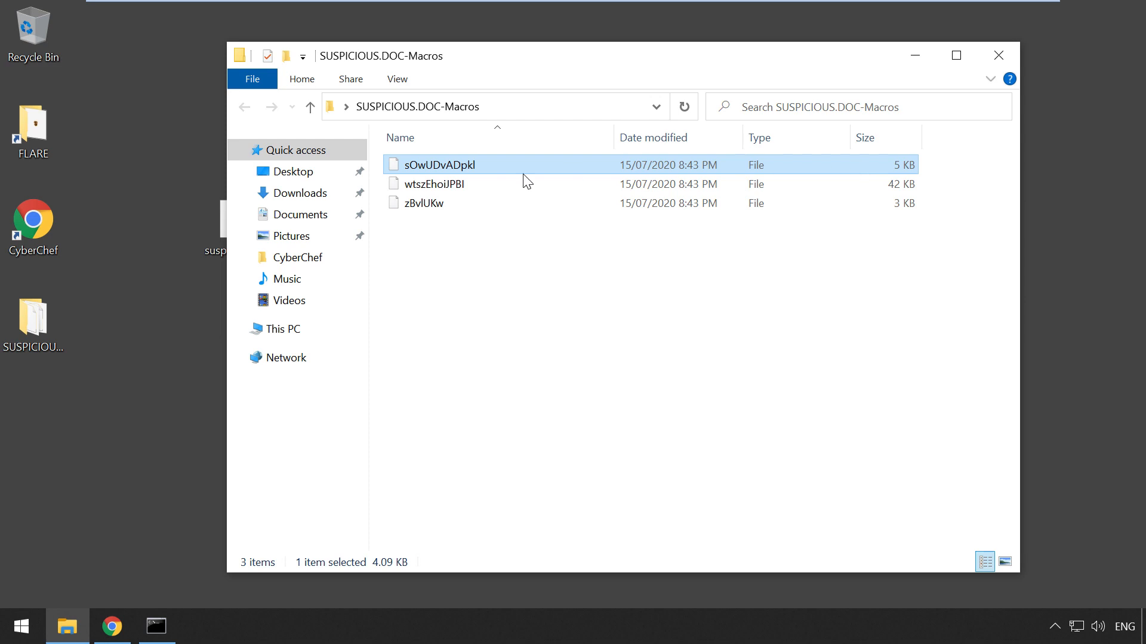
{"action": "left_click", "coordinate": [412, 186]}
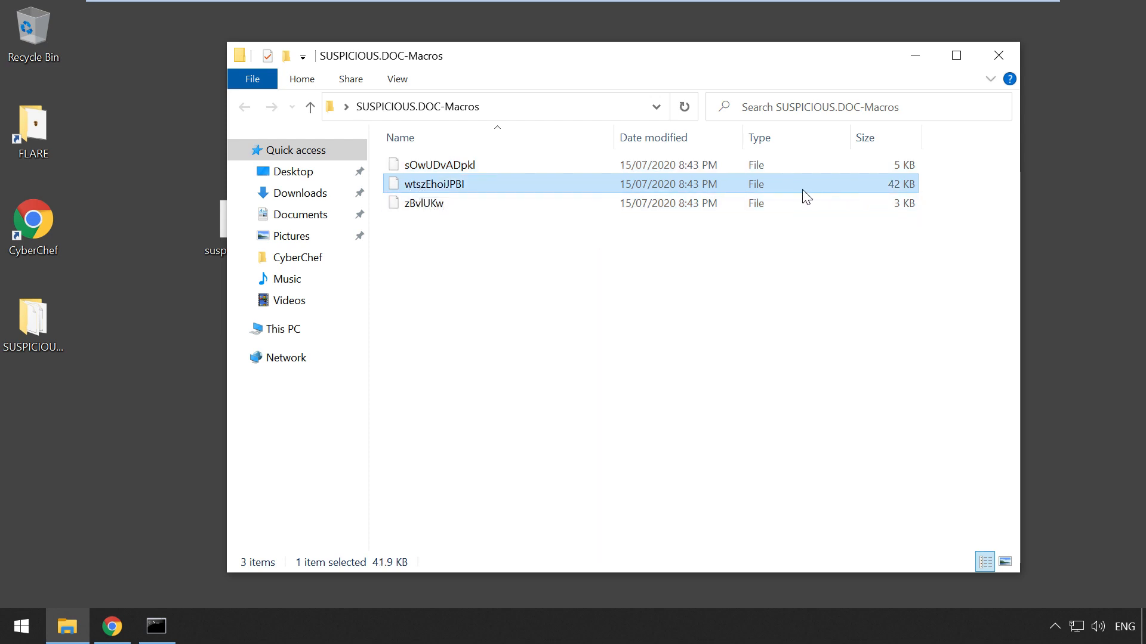
{"action": "left_click", "coordinate": [441, 206]}
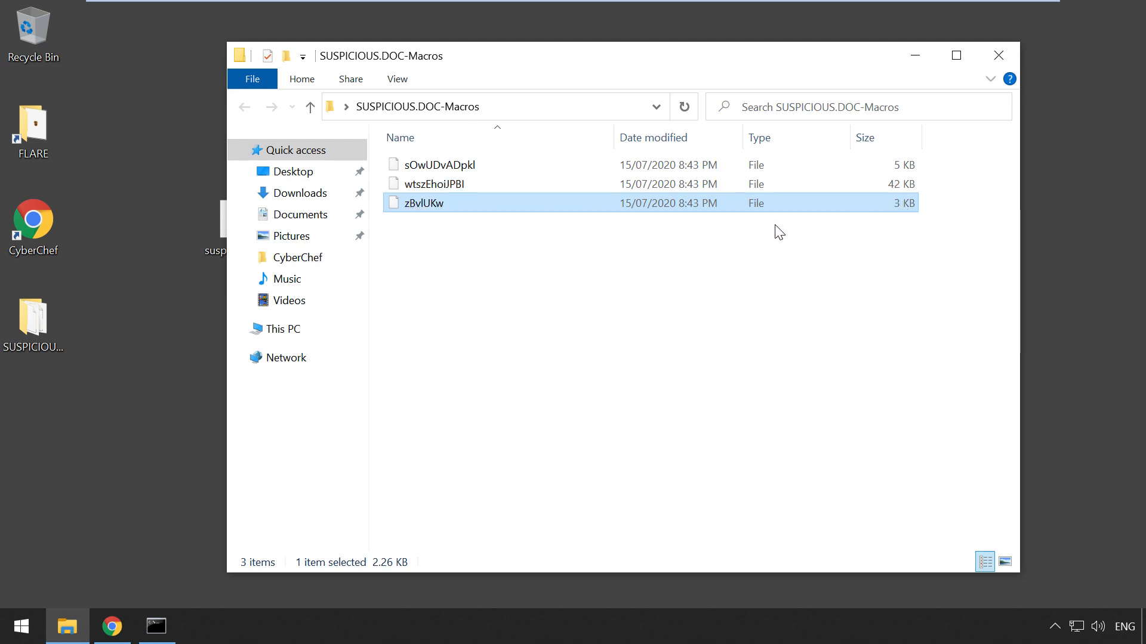
{"action": "left_click", "coordinate": [576, 274]}
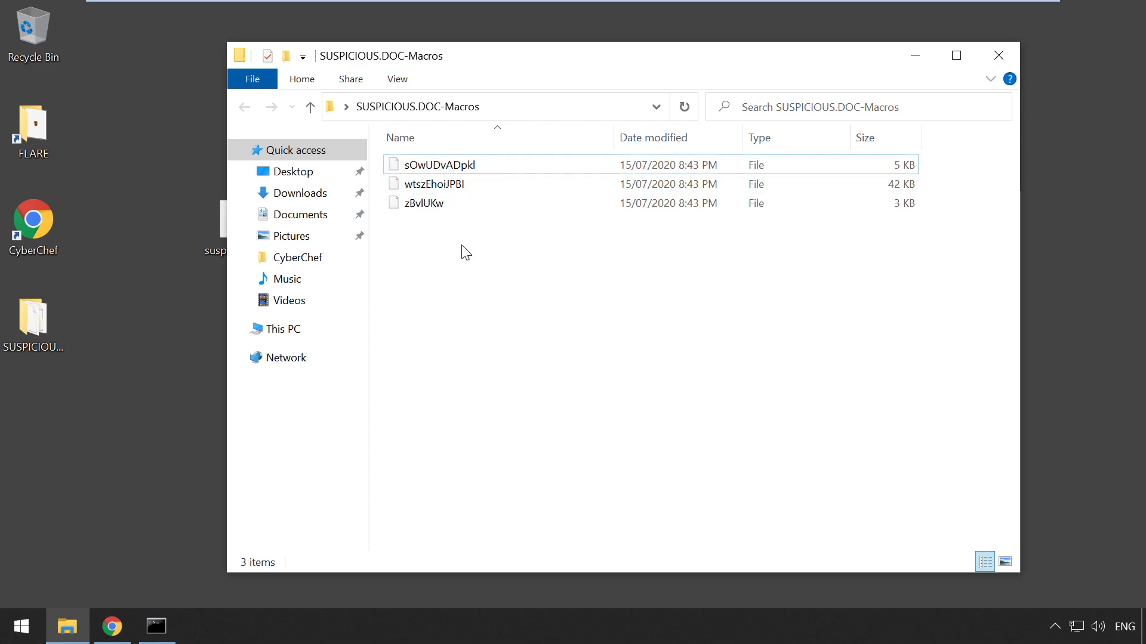
{"action": "left_click_drag", "start_coordinate": [463, 246], "coordinate": [418, 164]}
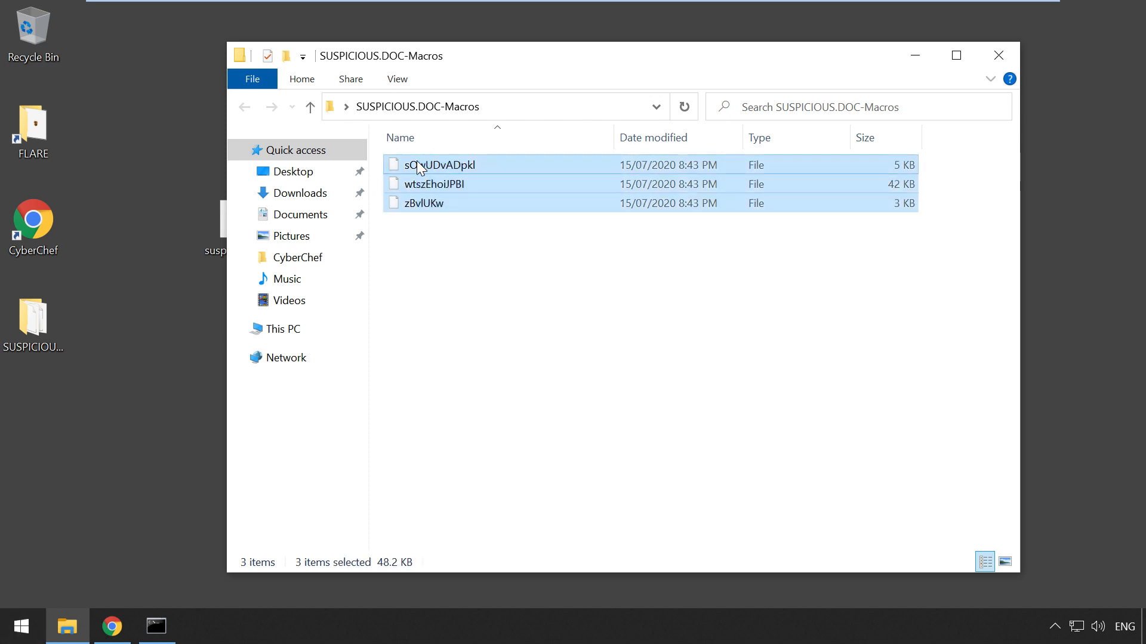
{"action": "right_click", "coordinate": [420, 168]}
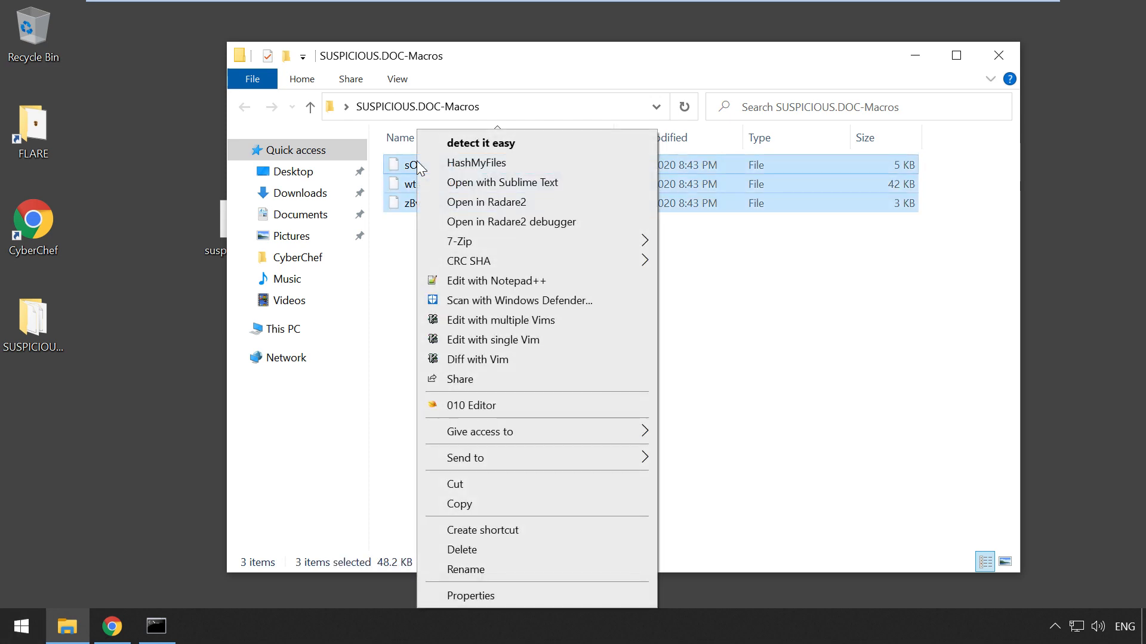
Step: Edit the three macro files in Notepad++ and browse the sOwUDvADpkl, wtszEhoiJPBI and zBvlUKw tabs
{"action": "left_click", "coordinate": [488, 283]}
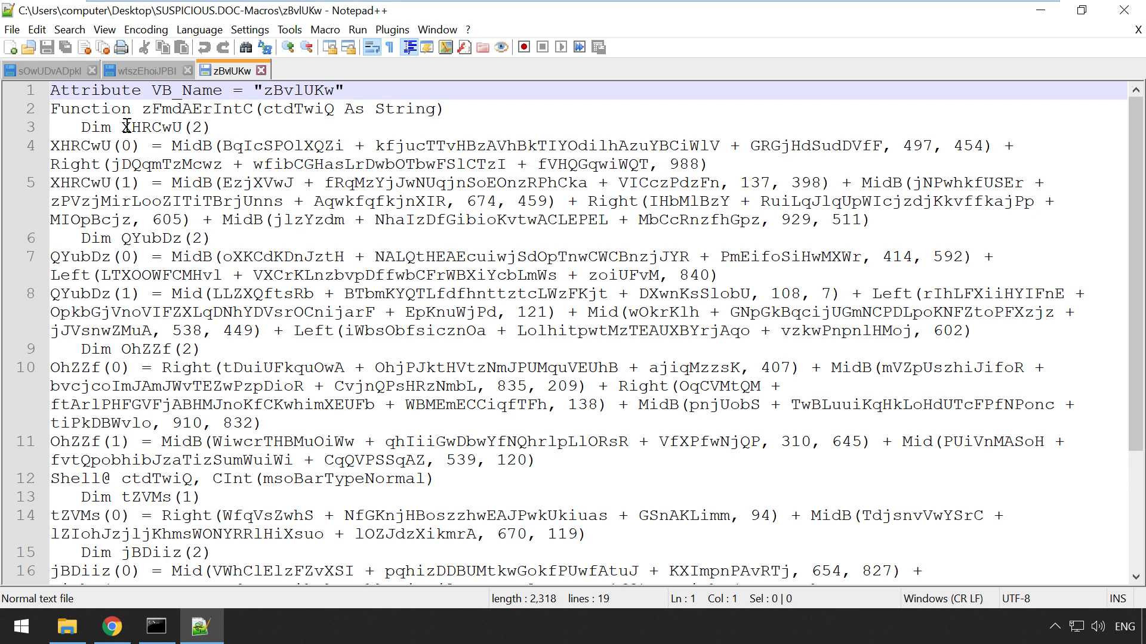
{"action": "left_click", "coordinate": [56, 73]}
{"action": "scroll", "coordinate": [218, 256], "scroll_direction": "down", "scroll_amount": 1}
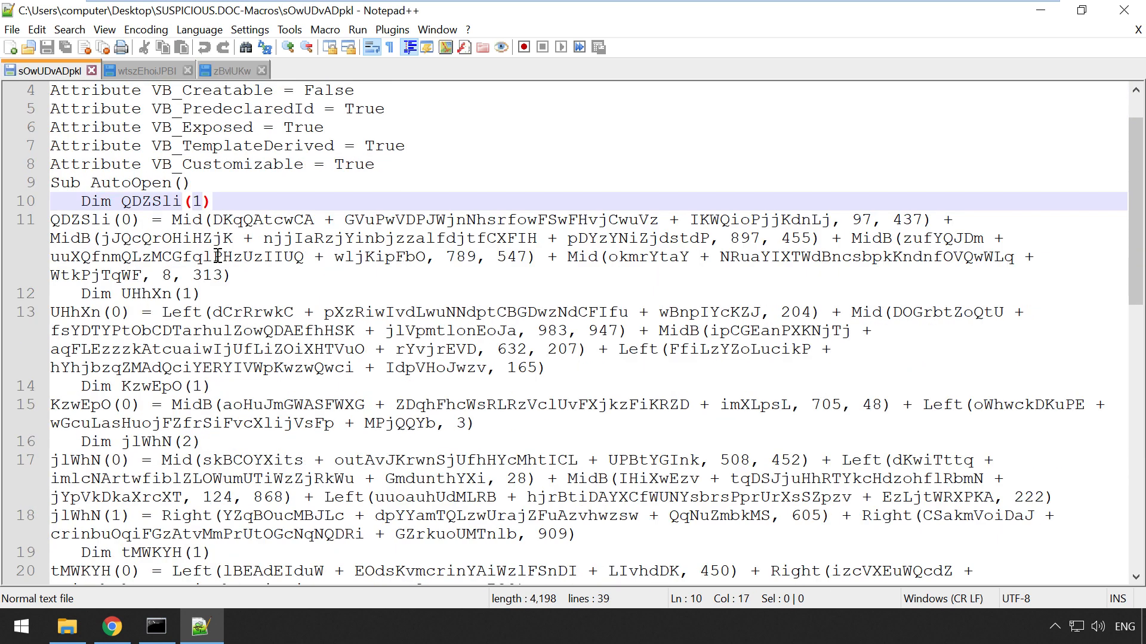
{"action": "scroll", "coordinate": [218, 257], "scroll_direction": "down", "scroll_amount": 1}
{"action": "double_click", "coordinate": [104, 167]}
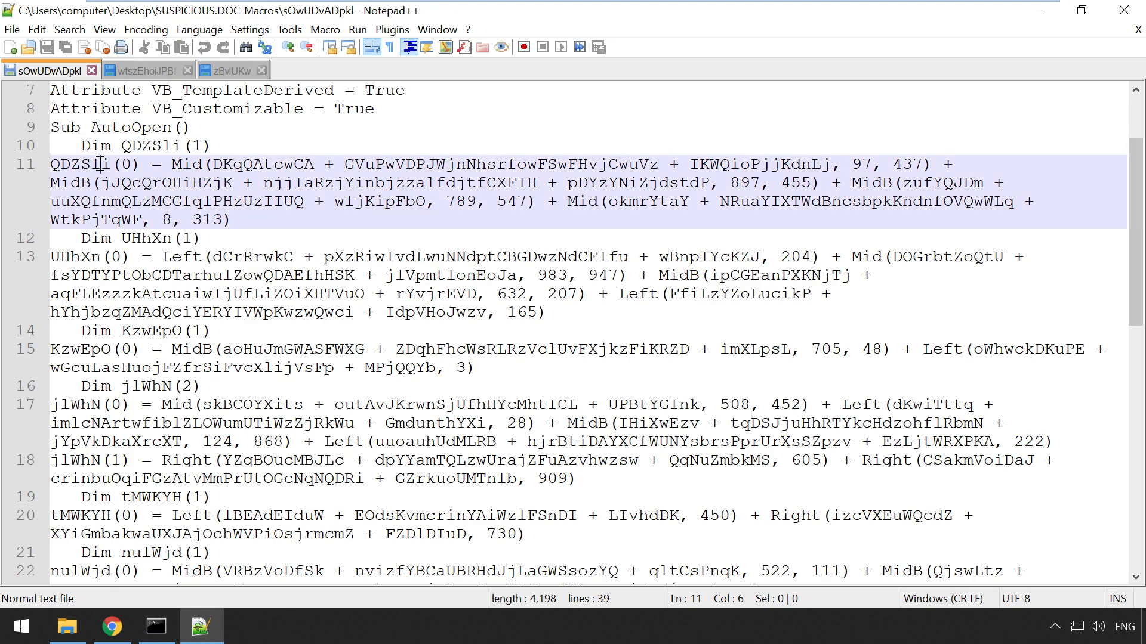
{"action": "left_click", "coordinate": [146, 72]}
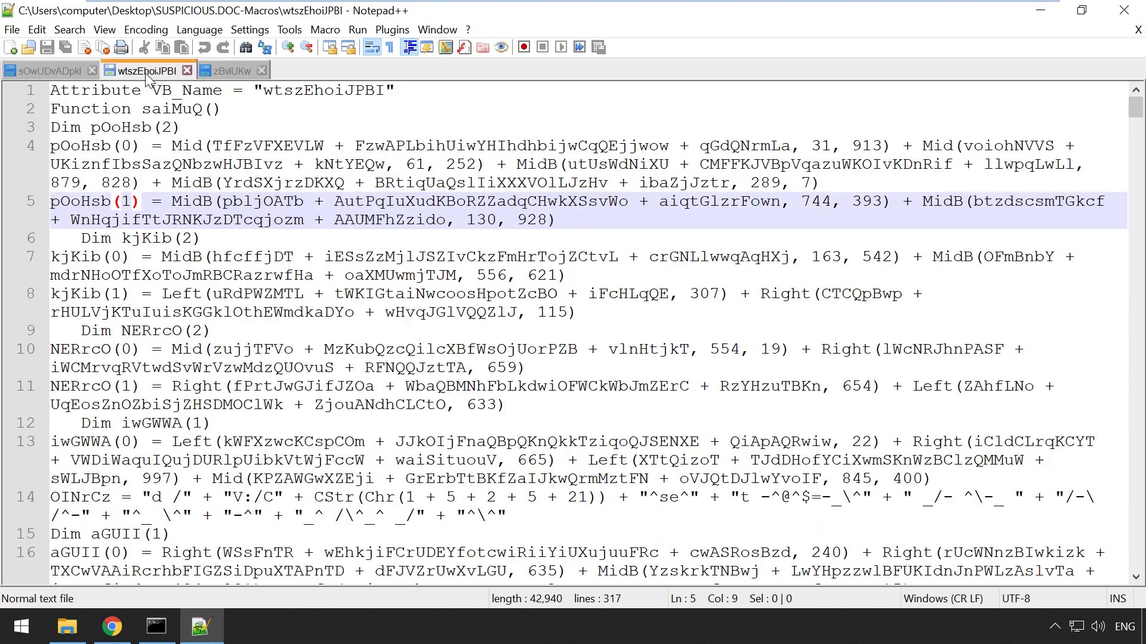
{"action": "scroll", "coordinate": [276, 239], "scroll_direction": "down", "scroll_amount": 3}
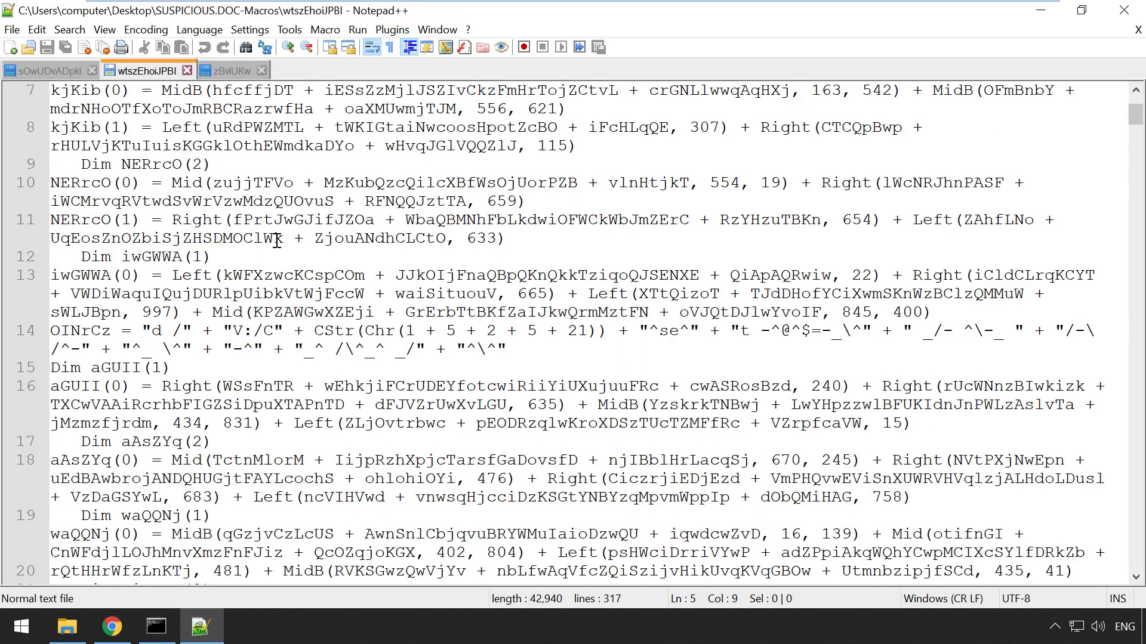
{"action": "scroll", "coordinate": [277, 241], "scroll_direction": "up", "scroll_amount": 3}
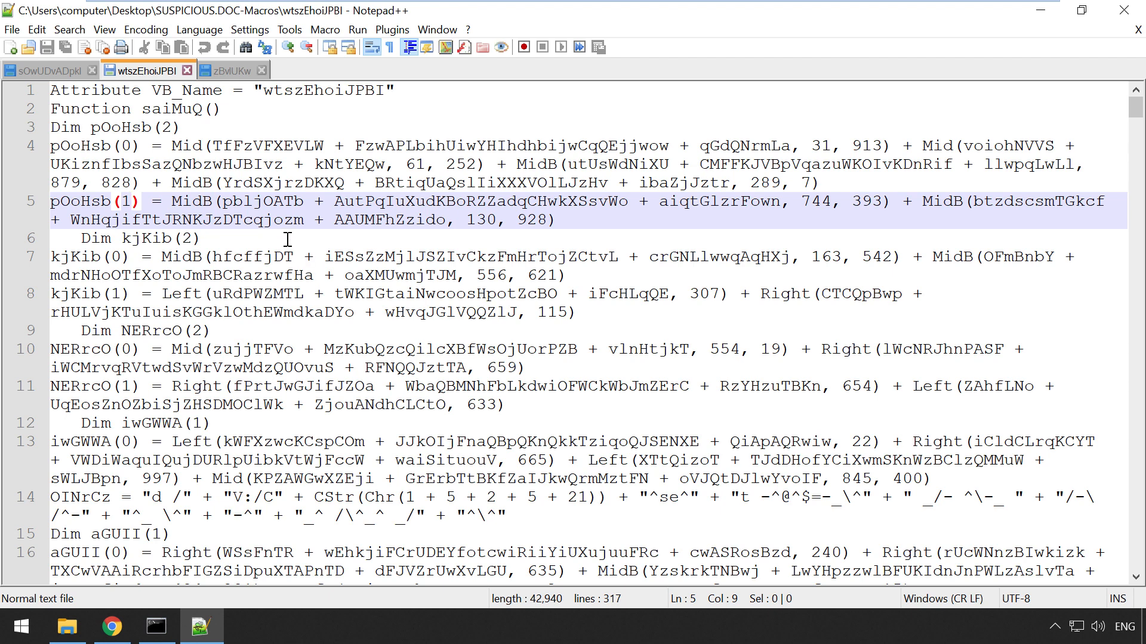
{"action": "left_click", "coordinate": [227, 73]}
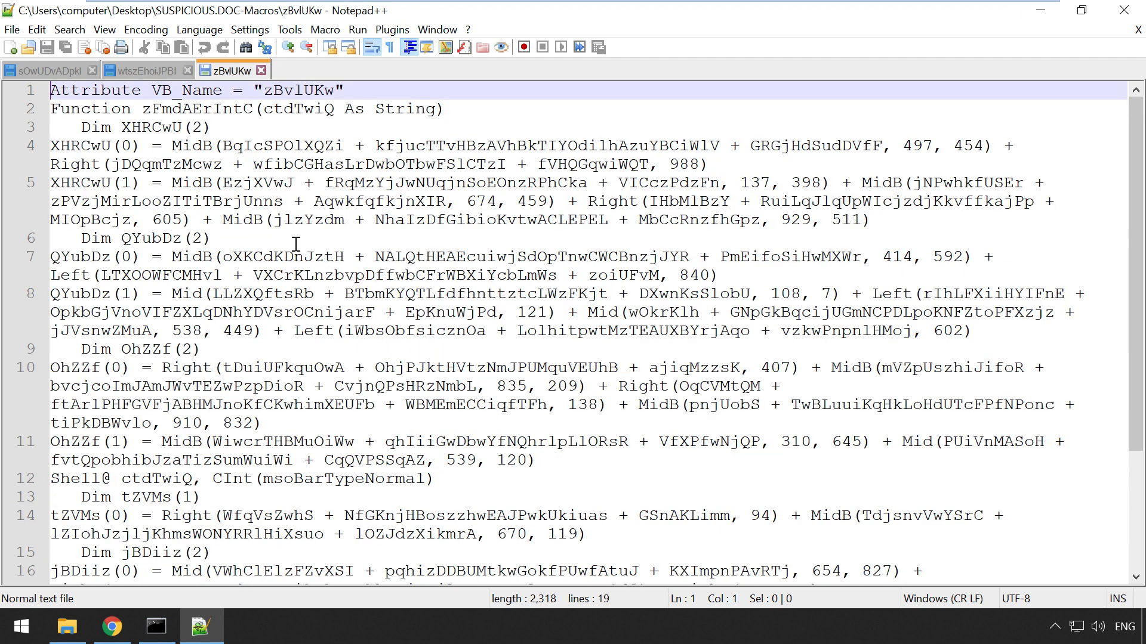
Step: In sOwUDvADpkl, highlight the QDZSli array and every Mid and Left call on lines 11–13
{"action": "left_click", "coordinate": [43, 71]}
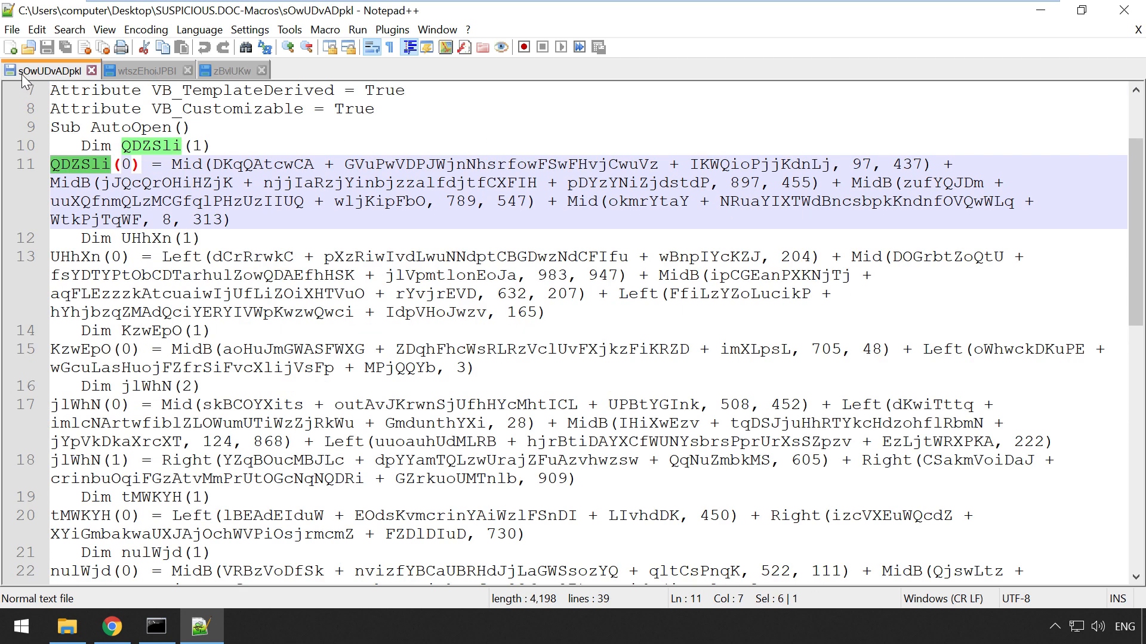
{"action": "left_click", "coordinate": [219, 151]}
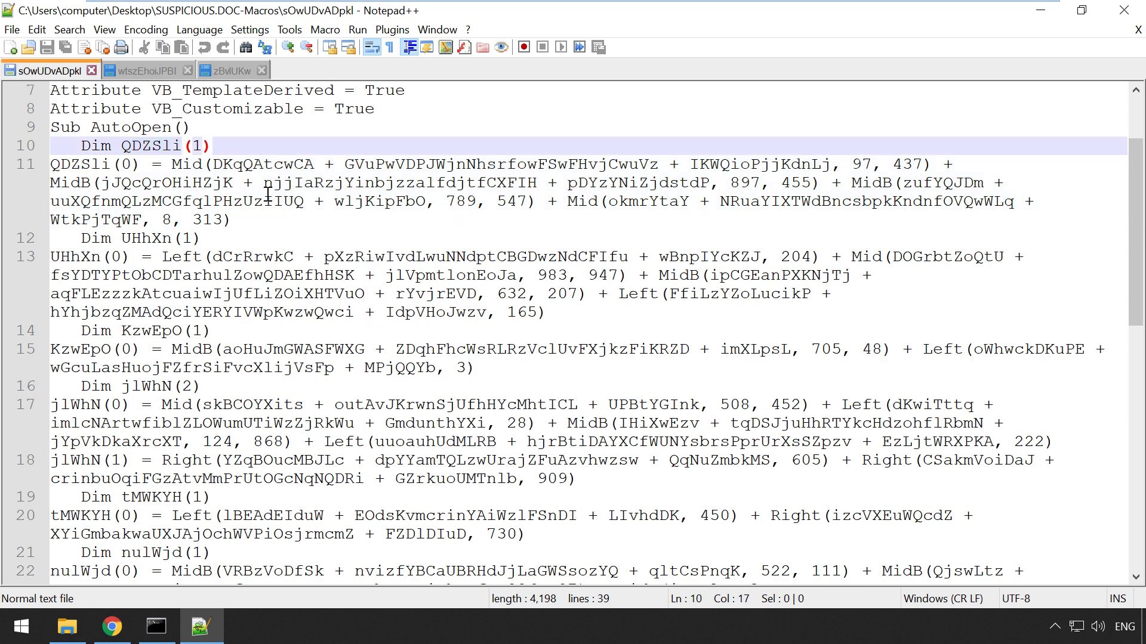
{"action": "key", "text": "F3"}
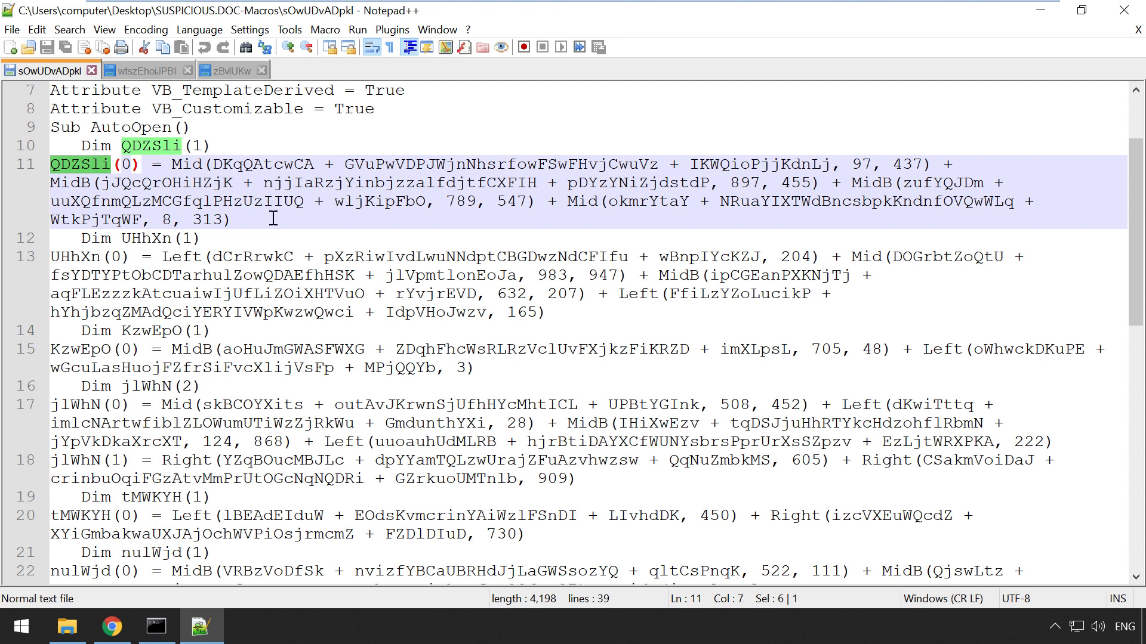
{"action": "double_click", "coordinate": [179, 164]}
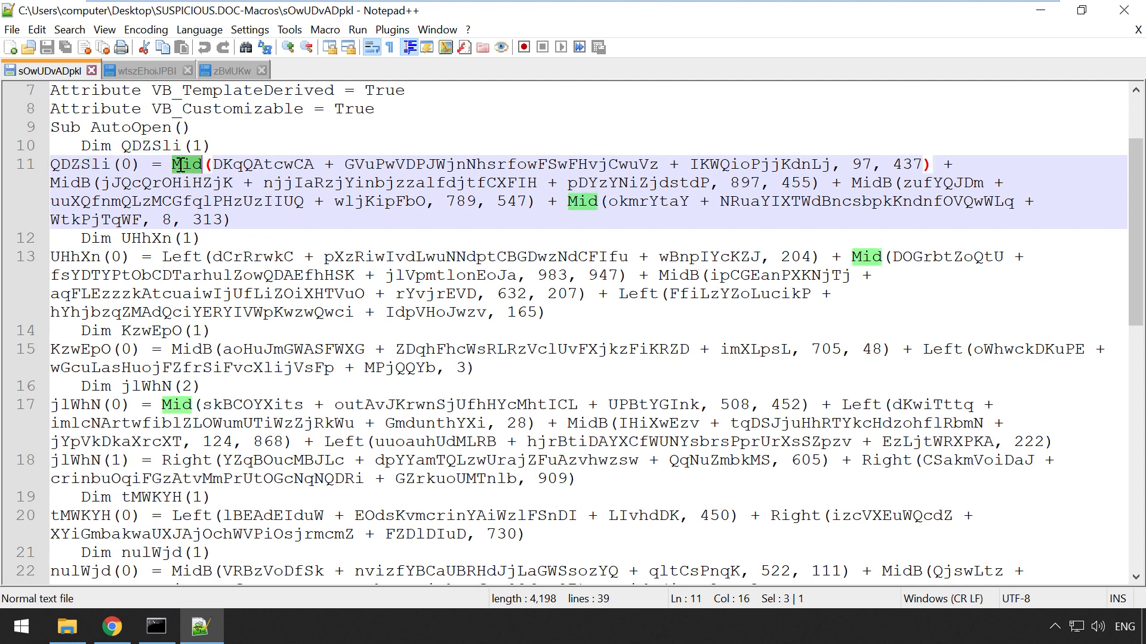
{"action": "left_click", "coordinate": [597, 204]}
{"action": "double_click", "coordinate": [597, 203]}
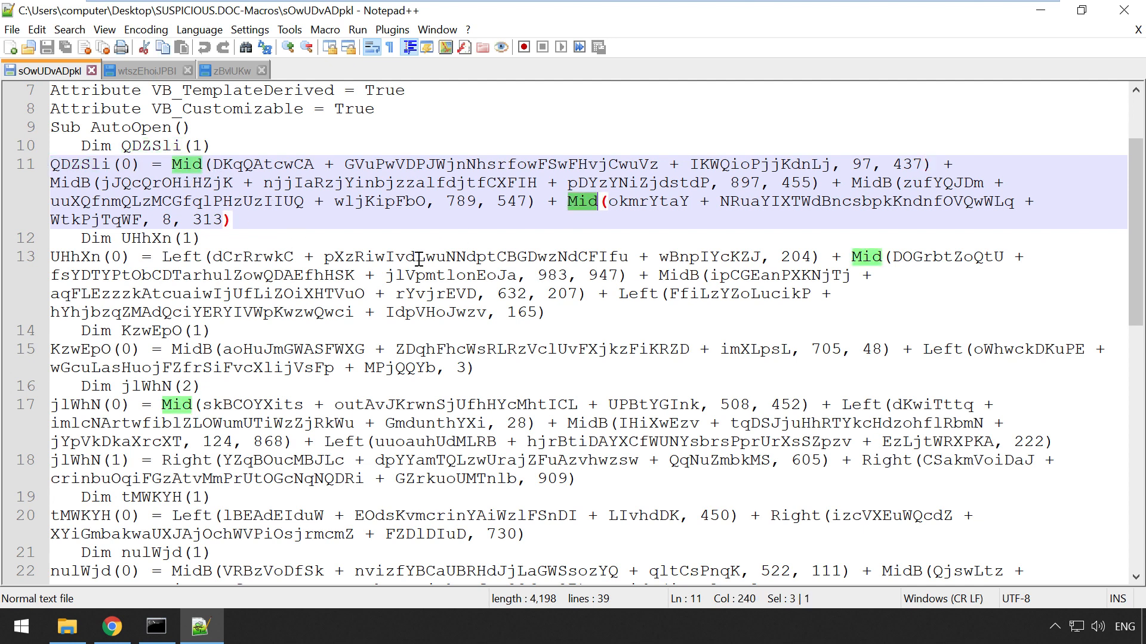
{"action": "double_click", "coordinate": [187, 259]}
{"action": "left_click", "coordinate": [318, 336]}
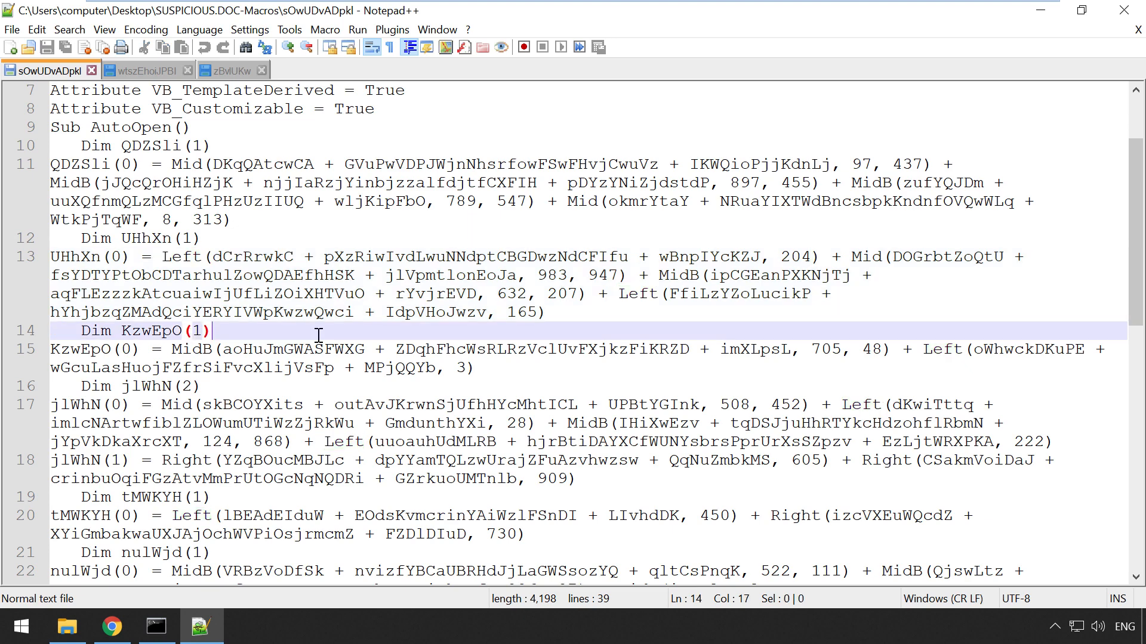
{"action": "scroll", "coordinate": [319, 335], "scroll_direction": "down", "scroll_amount": 2}
{"action": "scroll", "coordinate": [248, 457], "scroll_direction": "down", "scroll_amount": 1}
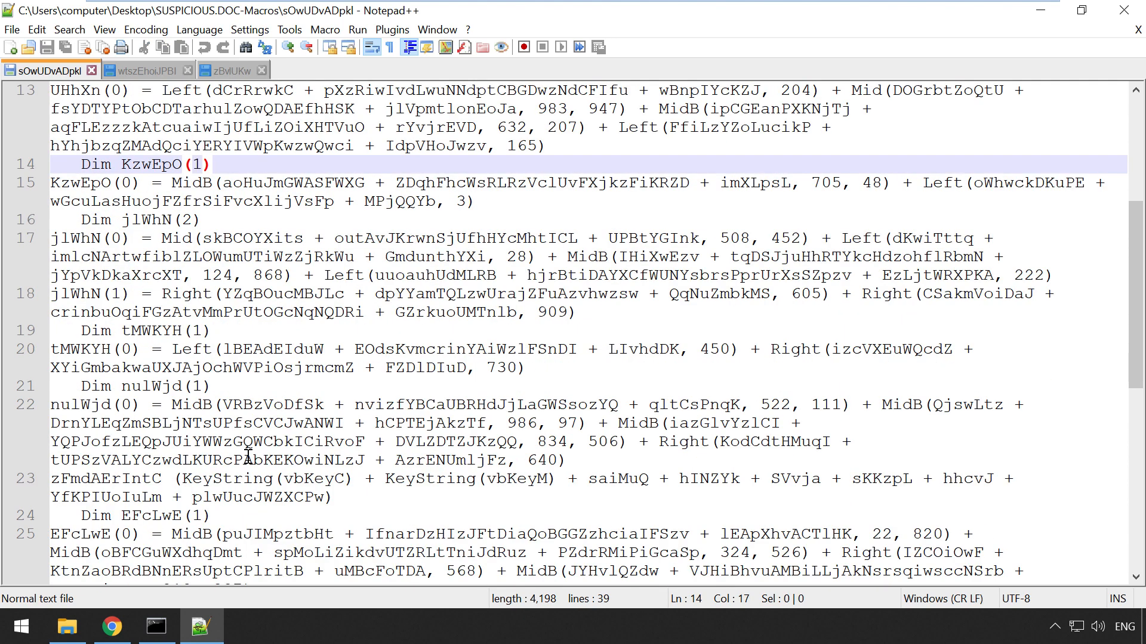
{"action": "scroll", "coordinate": [250, 442], "scroll_direction": "up", "scroll_amount": 5}
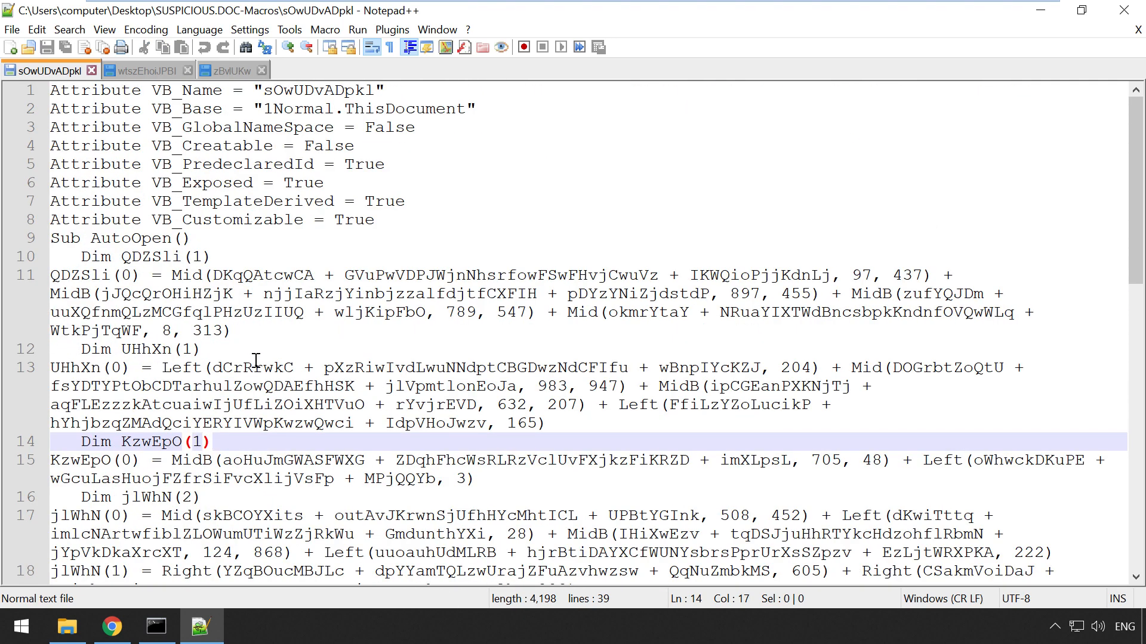
{"action": "double_click", "coordinate": [188, 277]}
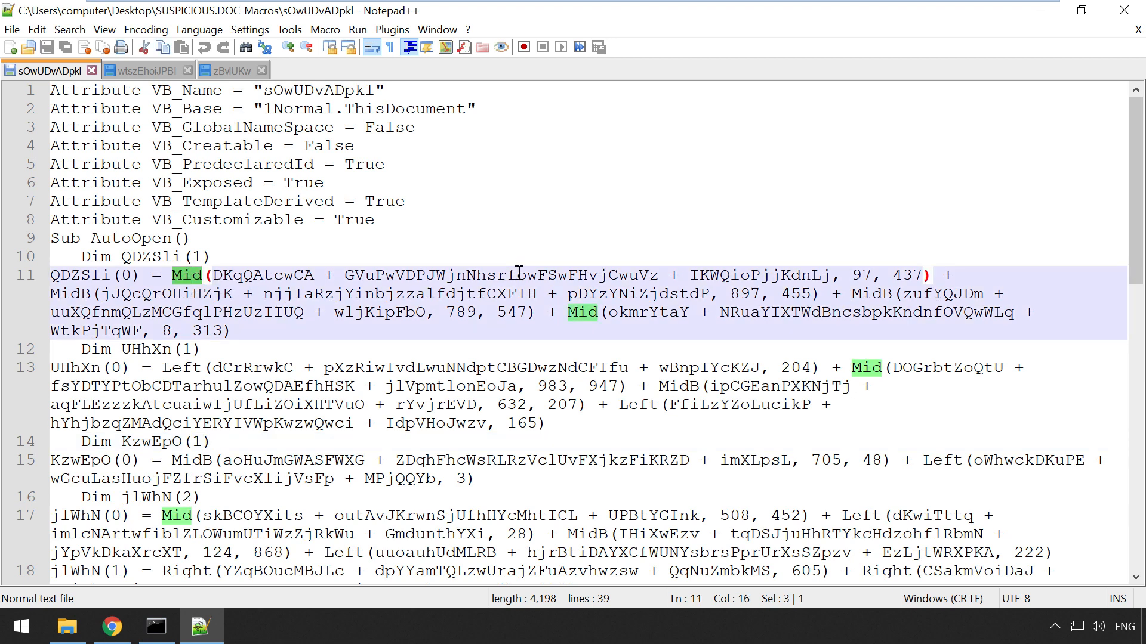
{"action": "left_click", "coordinate": [114, 630]}
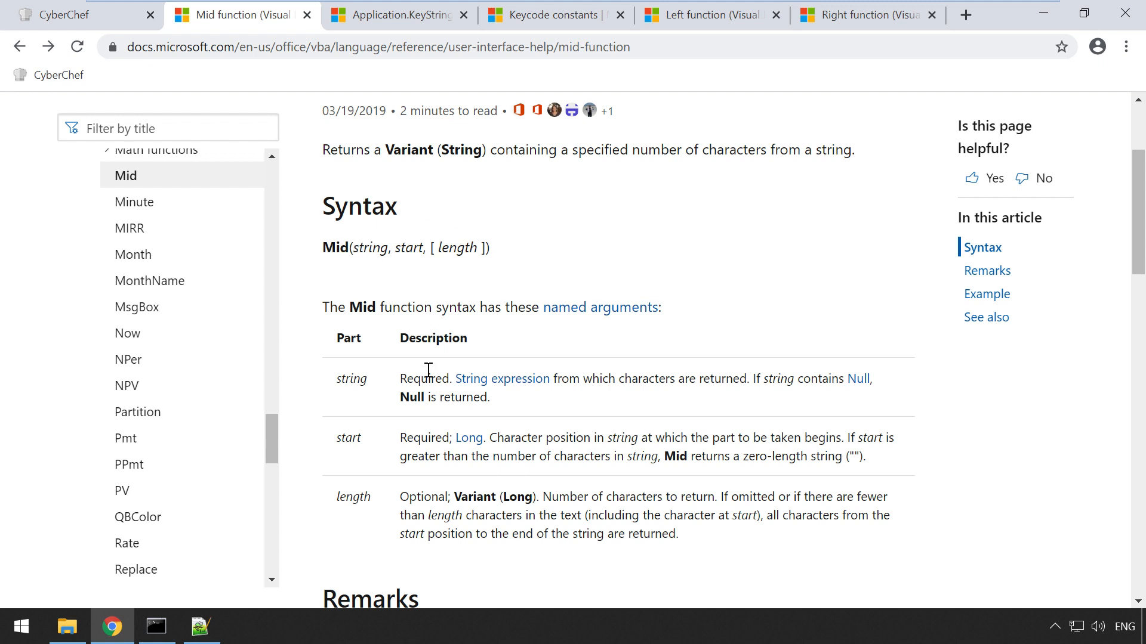
Step: Highlight the start and length arguments in the Mid function's Syntax table
{"action": "scroll", "coordinate": [430, 371], "scroll_direction": "up", "scroll_amount": 3}
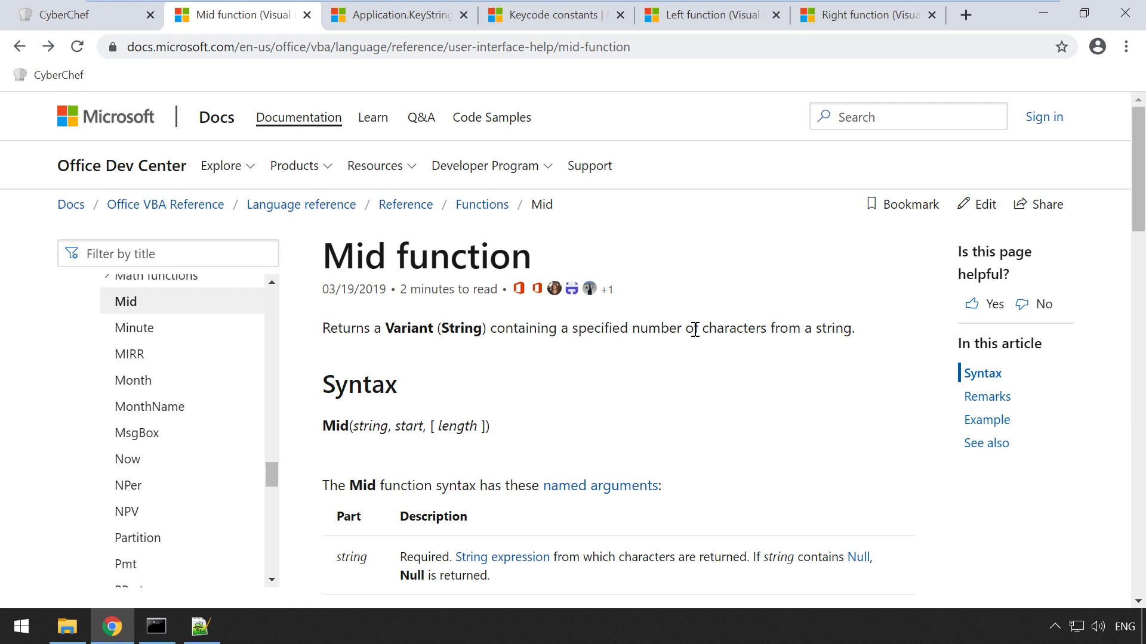
{"action": "scroll", "coordinate": [812, 331], "scroll_direction": "down", "scroll_amount": 3}
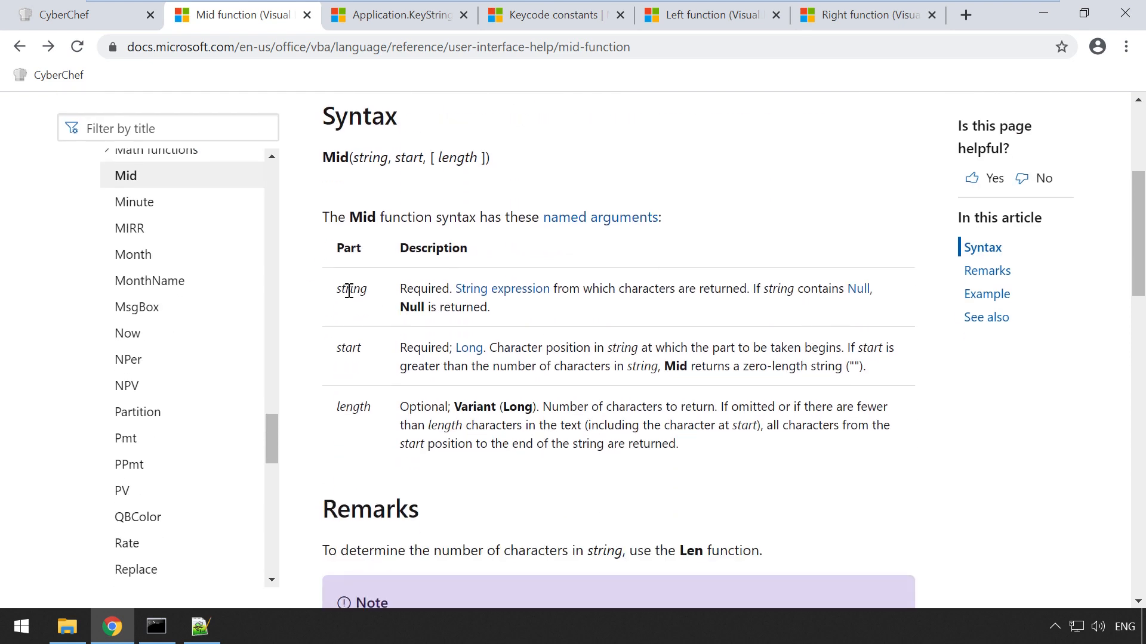
{"action": "left_click_drag", "start_coordinate": [346, 291], "coordinate": [351, 291]}
{"action": "double_click", "coordinate": [349, 347]}
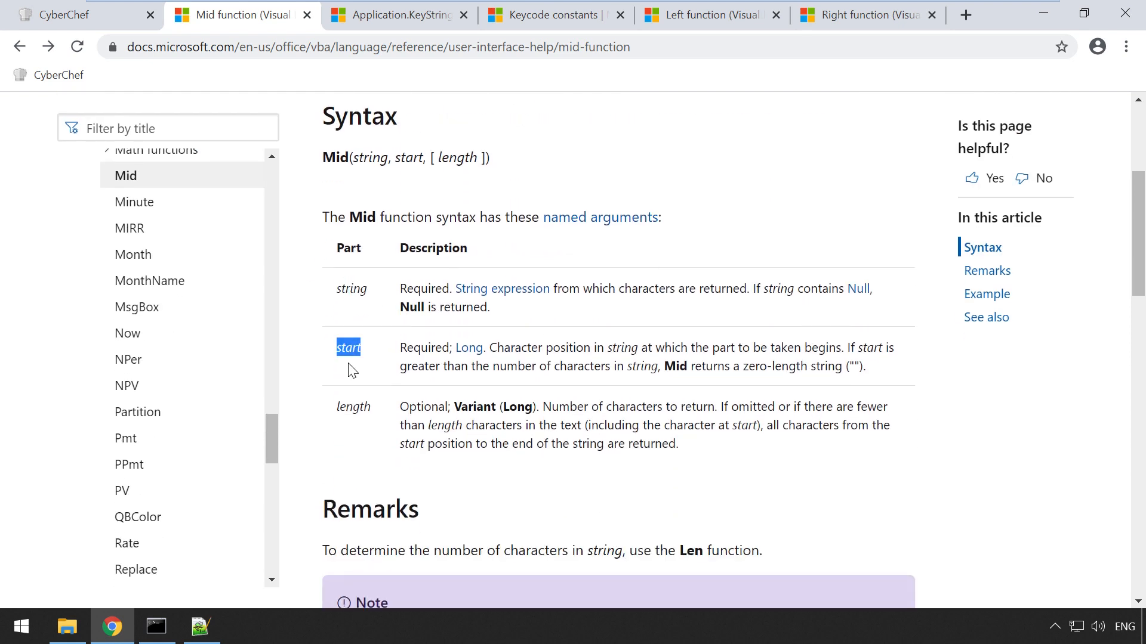
{"action": "double_click", "coordinate": [349, 408]}
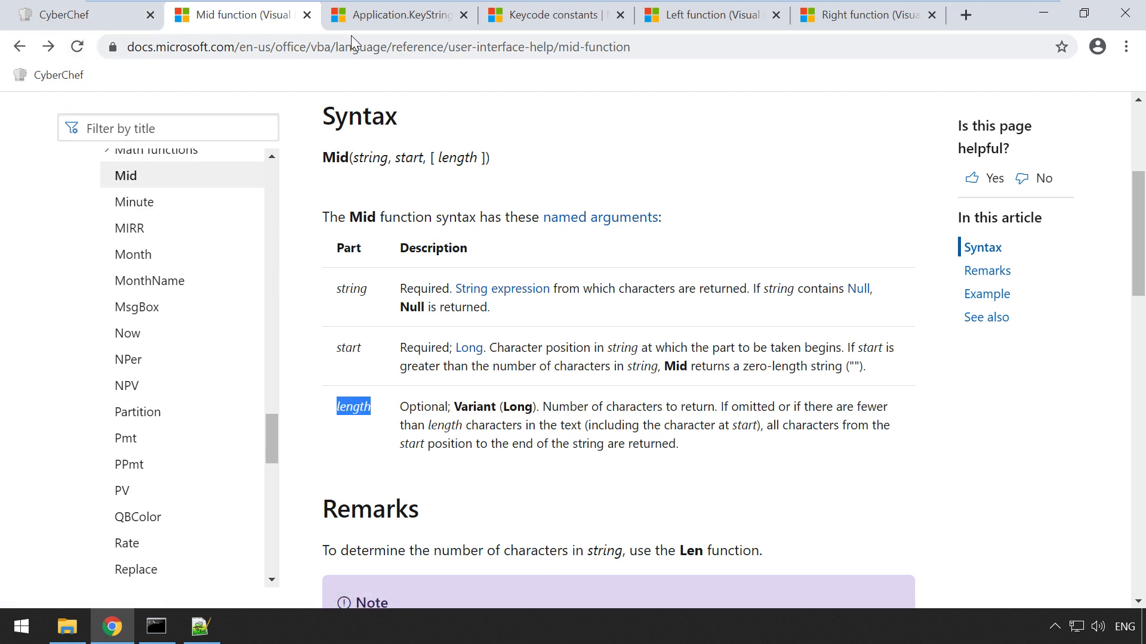
Step: Back in sOwUDvADpkl, mark line 11's Mid string argument and its start value 97
{"action": "key", "text": "alt+Tab"}
{"action": "left_click_drag", "start_coordinate": [204, 275], "coordinate": [442, 278]}
{"action": "left_click_drag", "start_coordinate": [610, 279], "coordinate": [845, 277]}
{"action": "double_click", "coordinate": [858, 276]}
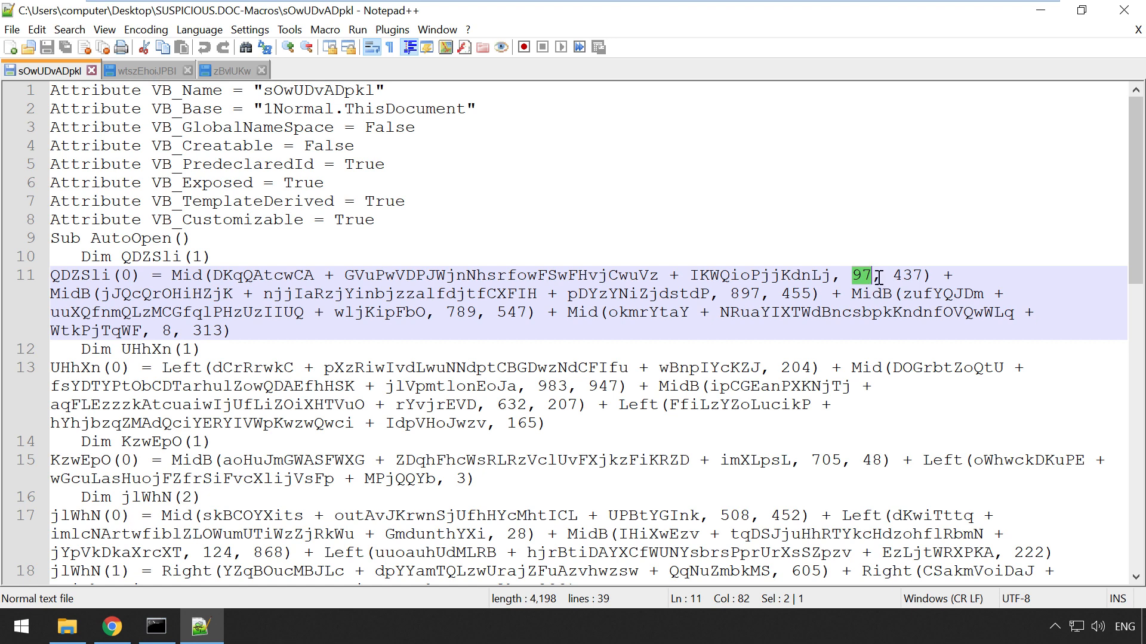
{"action": "left_click_drag", "start_coordinate": [273, 276], "coordinate": [669, 276]}
{"action": "left_click_drag", "start_coordinate": [893, 276], "coordinate": [922, 278]}
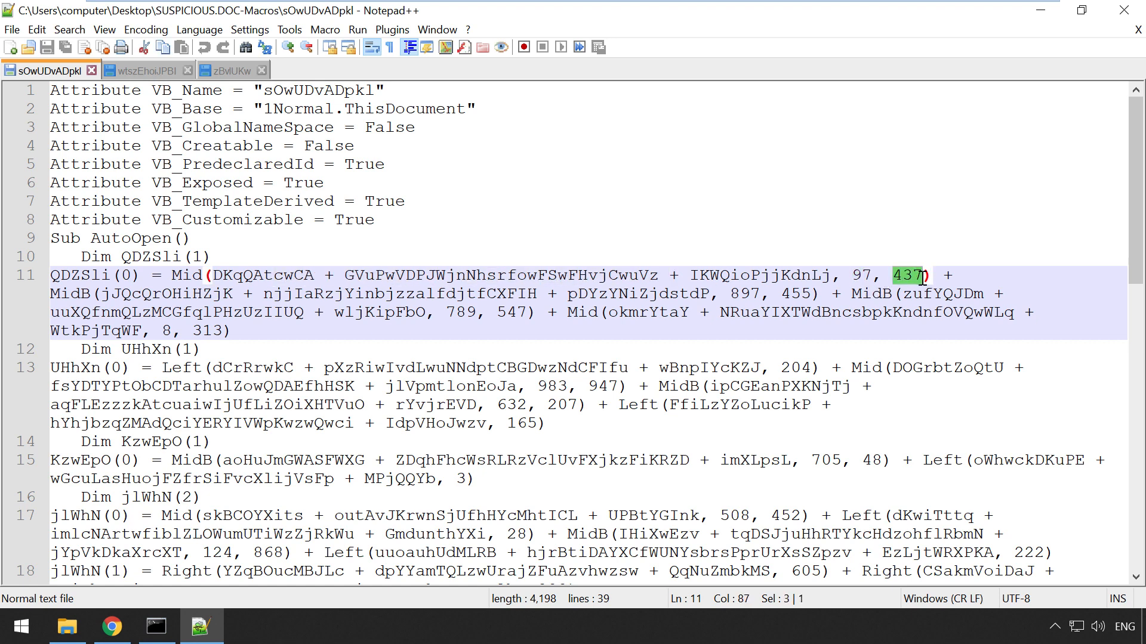
{"action": "key", "text": "alt+Tab"}
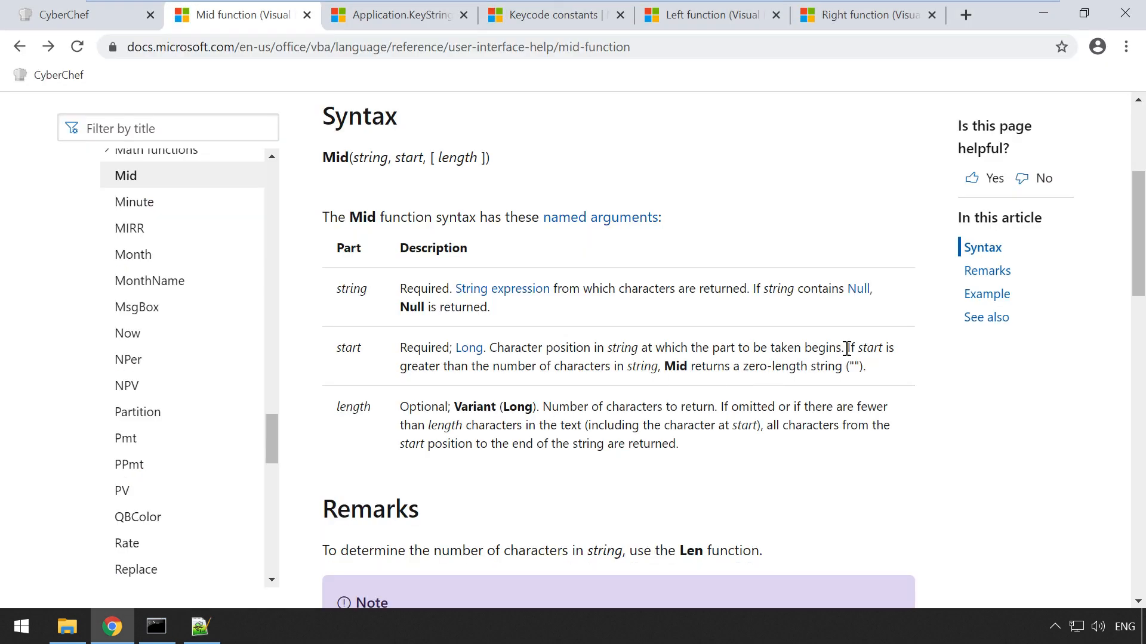
{"action": "left_click_drag", "start_coordinate": [447, 365], "coordinate": [644, 366]}
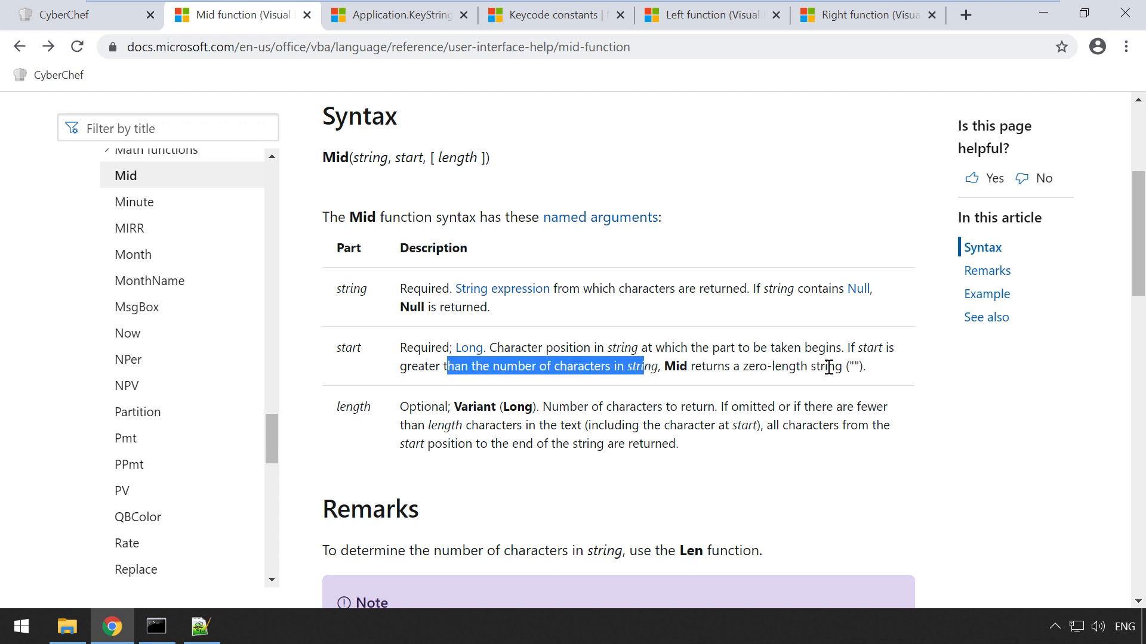
{"action": "key", "text": "alt+Tab"}
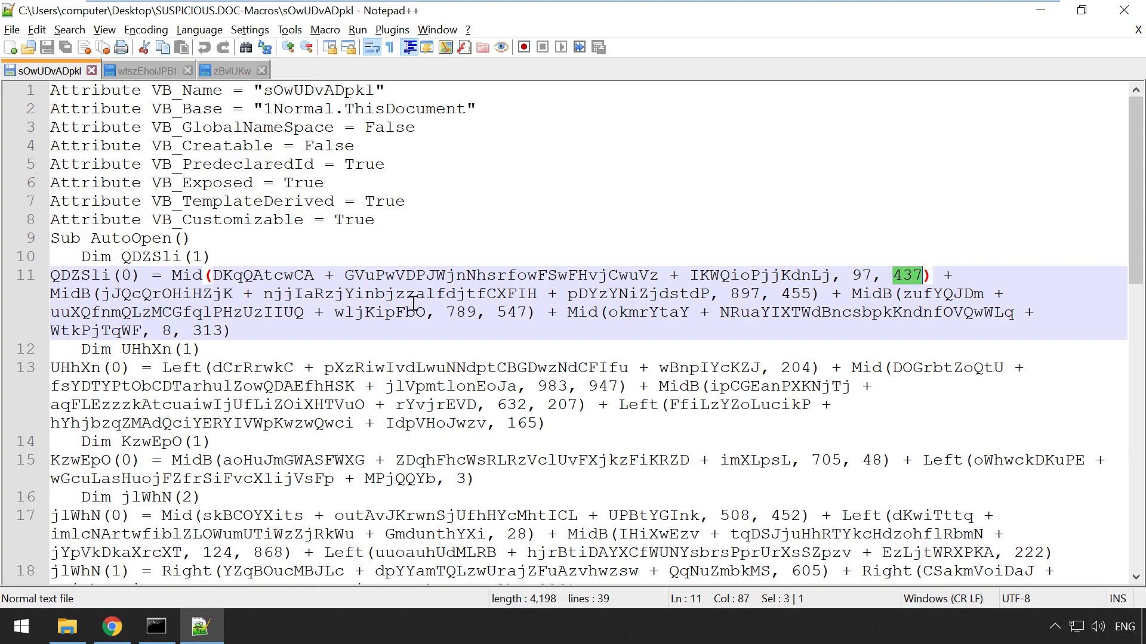
{"action": "double_click", "coordinate": [134, 293]}
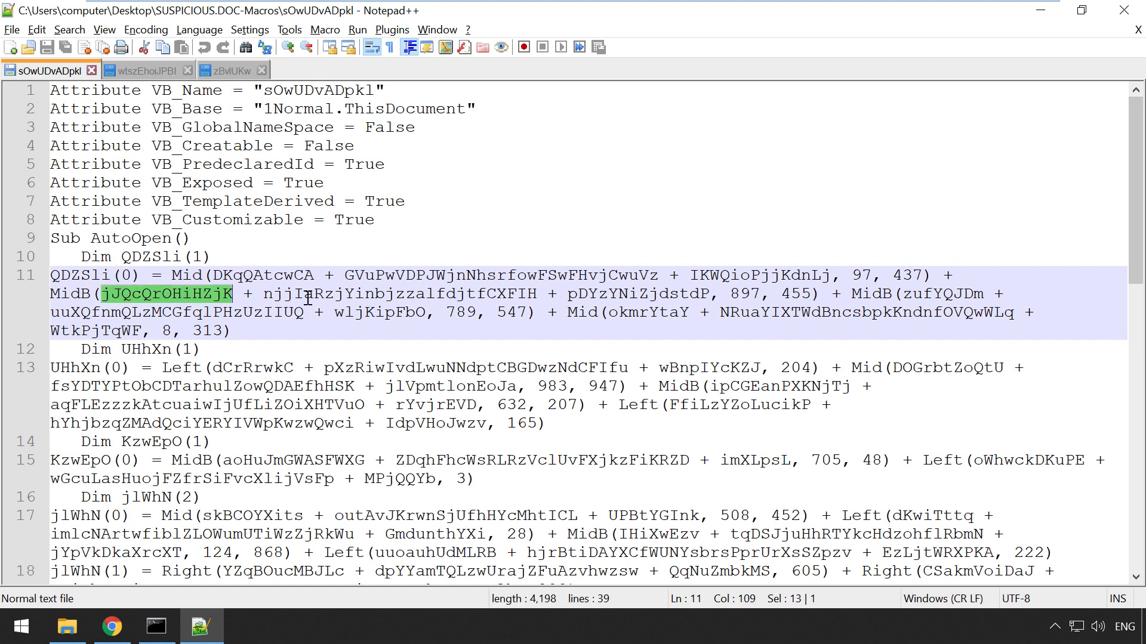
{"action": "left_click", "coordinate": [261, 278]}
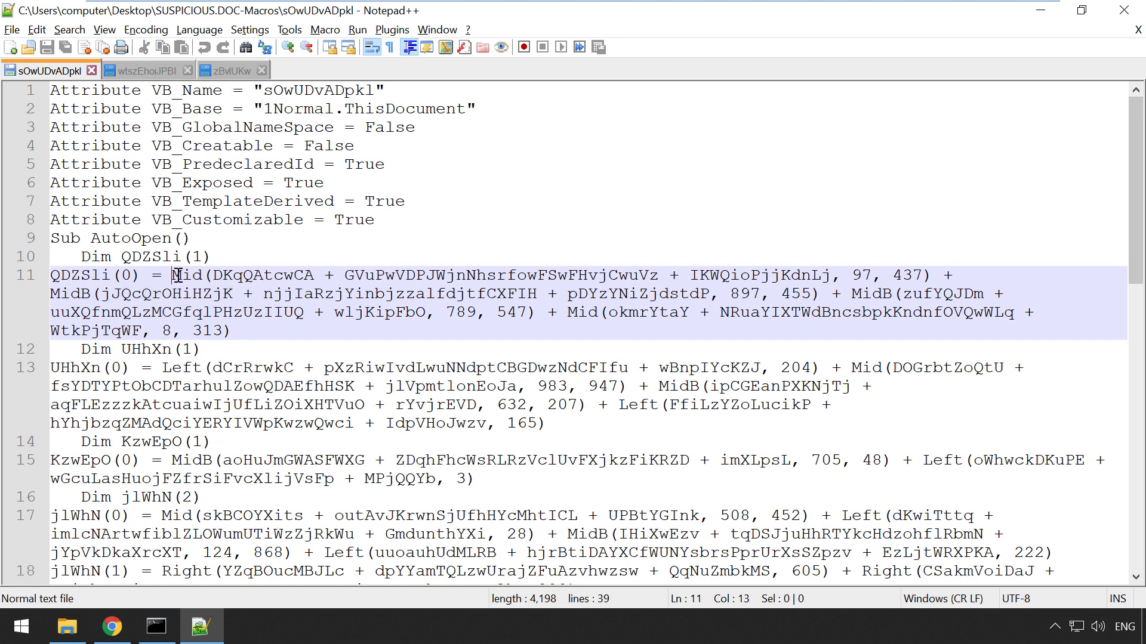
{"action": "left_click_drag", "start_coordinate": [178, 275], "coordinate": [930, 275]}
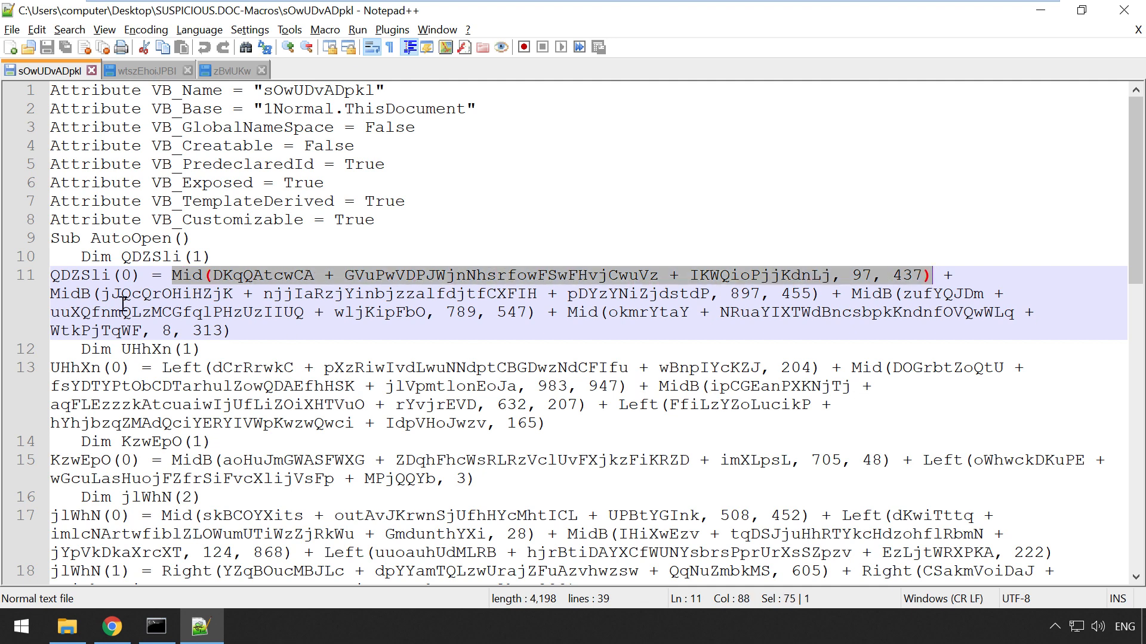
{"action": "double_click", "coordinate": [67, 276]}
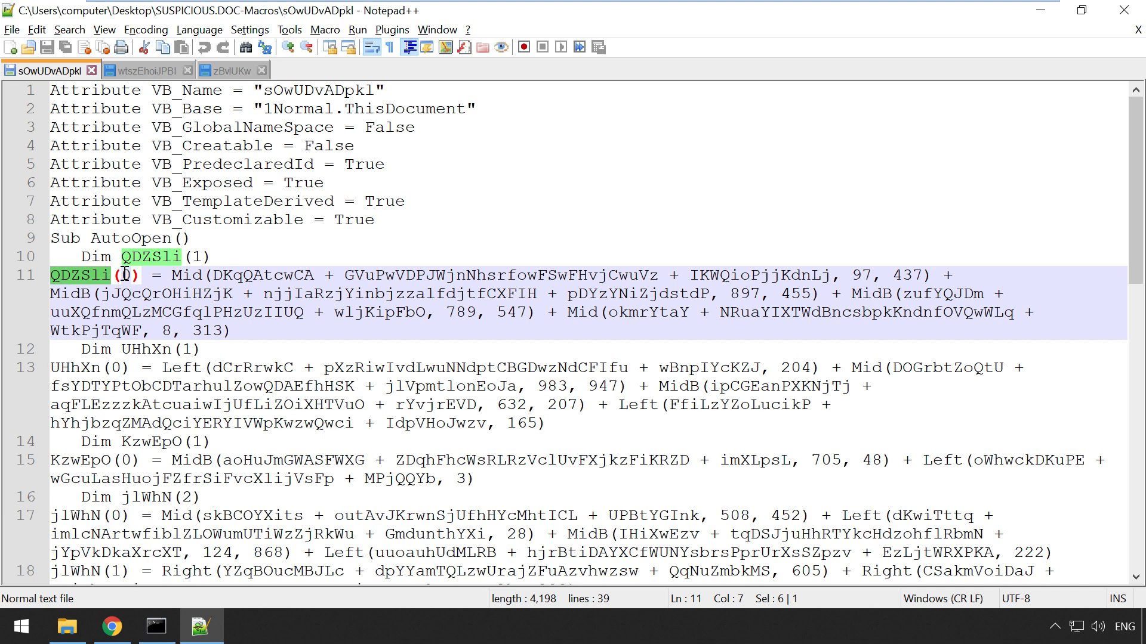
Step: Find all QDZSli matches across every open document, then close the results panel
{"action": "key", "text": "ctrl+f"}
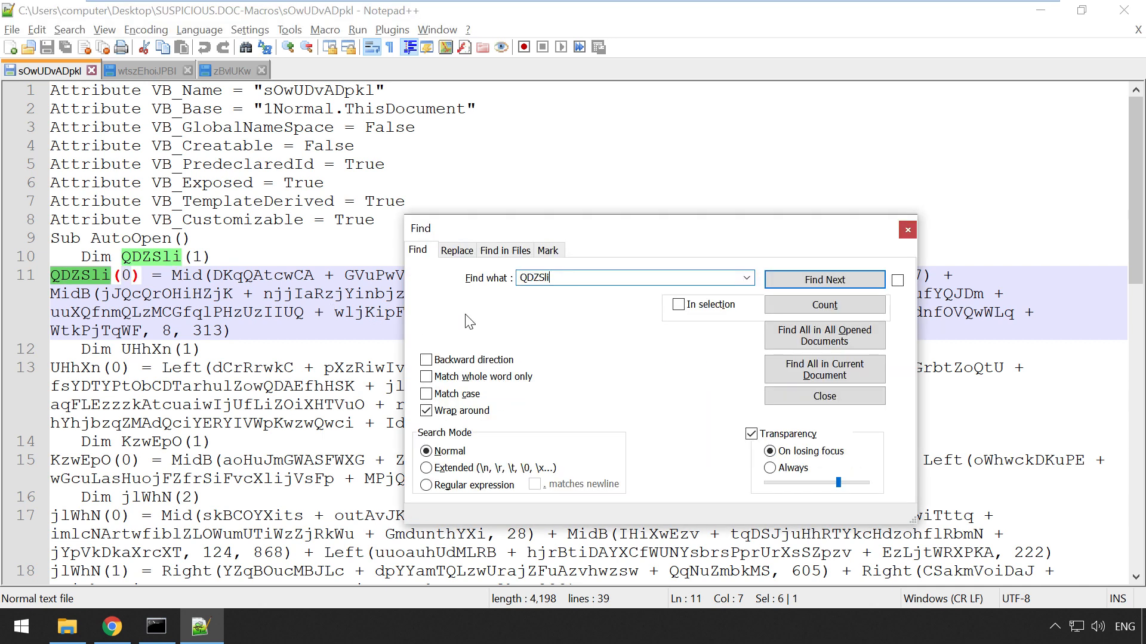
{"action": "left_click", "coordinate": [789, 338]}
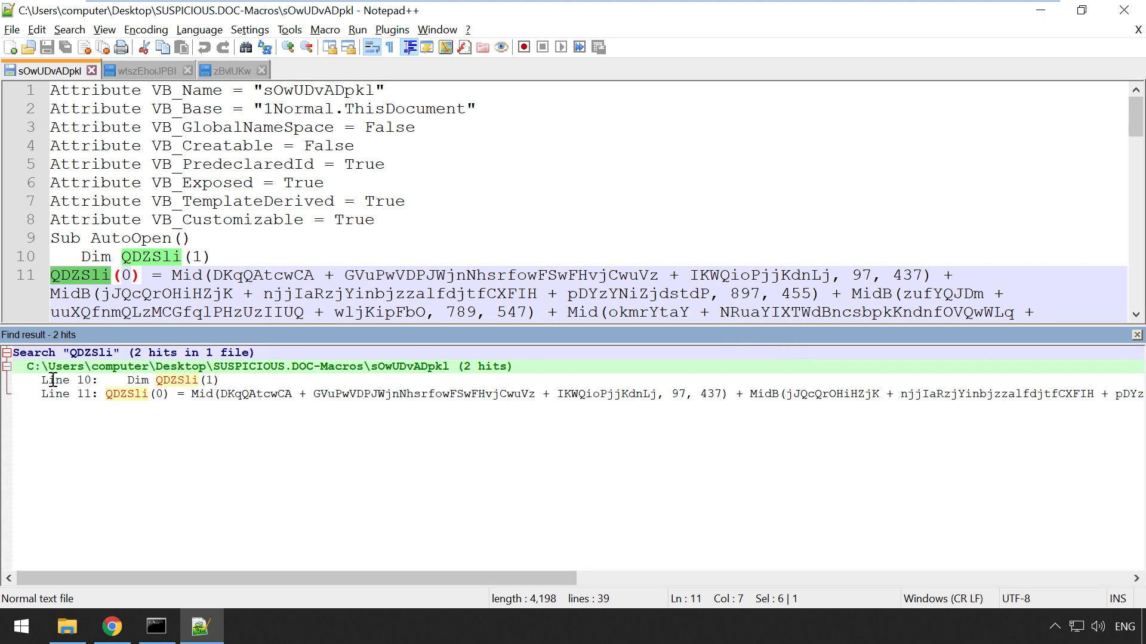
{"action": "left_click_drag", "start_coordinate": [43, 380], "coordinate": [172, 383]}
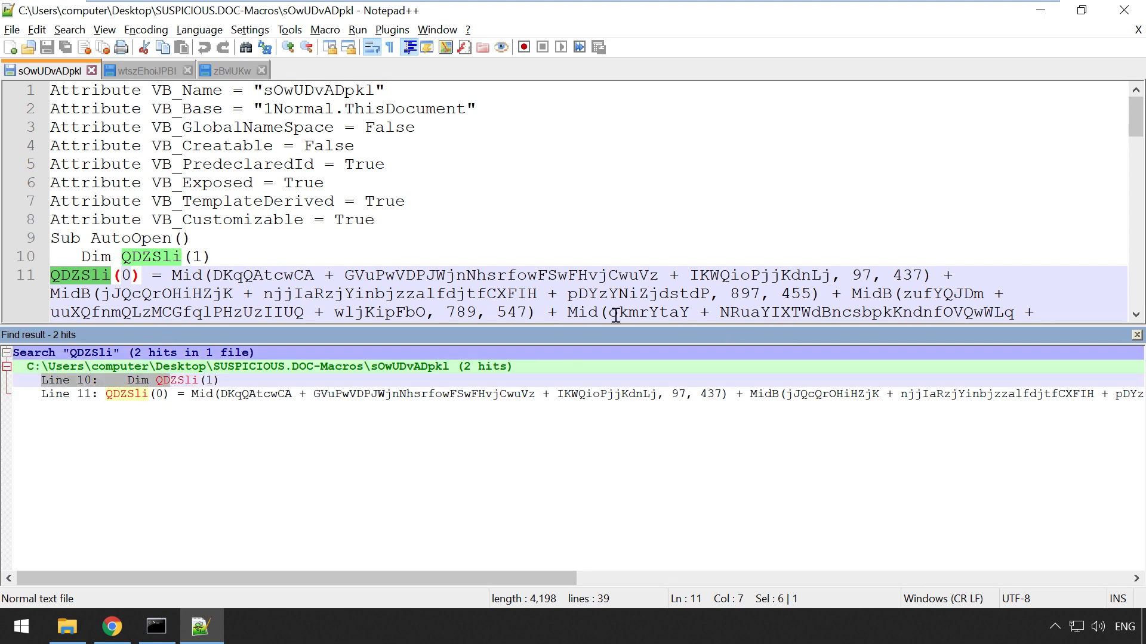
{"action": "left_click", "coordinate": [1137, 336]}
Step: Highlight every Left and MidB call in sOwUDvADpkl before moving to wtszEhoiJPBI
{"action": "scroll", "coordinate": [287, 314], "scroll_direction": "down", "scroll_amount": 1}
{"action": "left_click", "coordinate": [222, 317]}
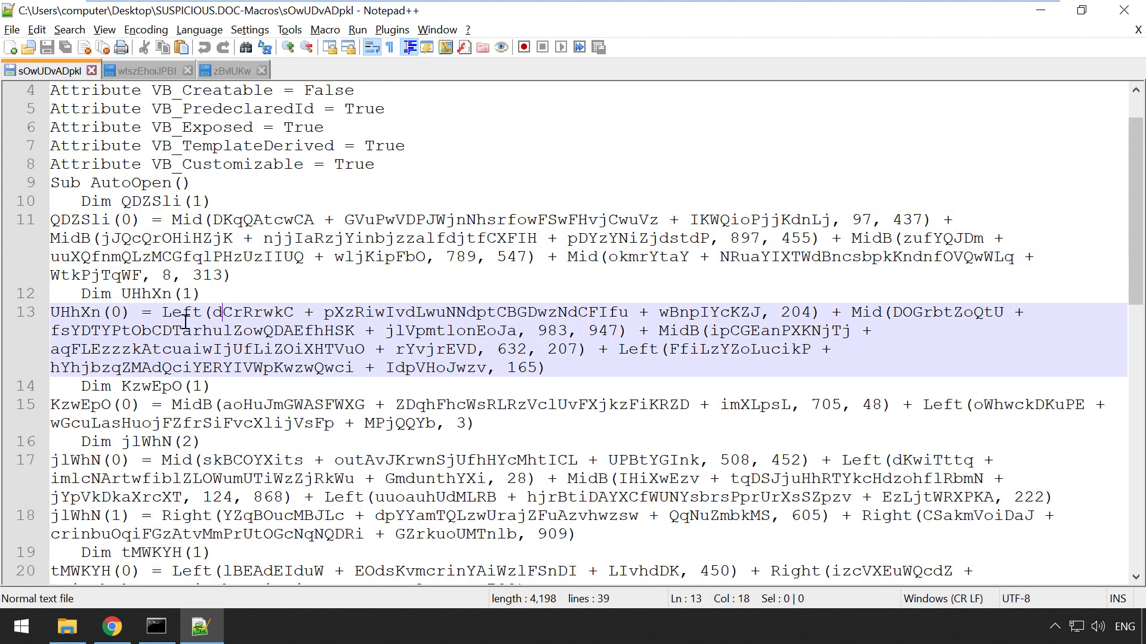
{"action": "double_click", "coordinate": [178, 317]}
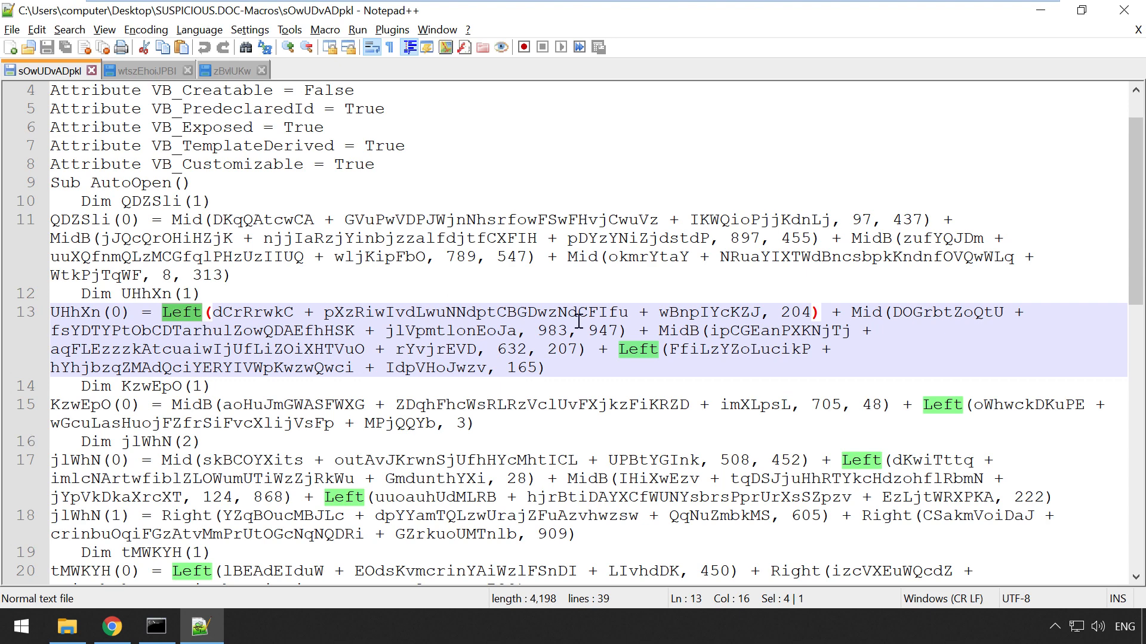
{"action": "scroll", "coordinate": [516, 395], "scroll_direction": "down", "scroll_amount": 4}
{"action": "scroll", "coordinate": [515, 396], "scroll_direction": "down", "scroll_amount": 1}
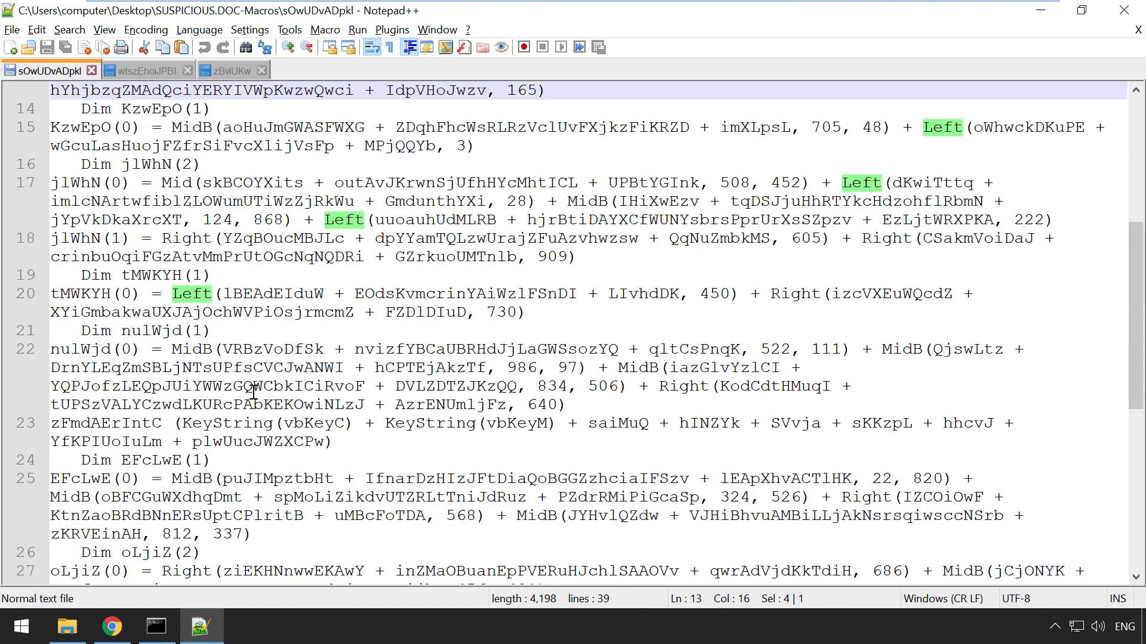
{"action": "double_click", "coordinate": [191, 351]}
{"action": "scroll", "coordinate": [296, 375], "scroll_direction": "up", "scroll_amount": 4}
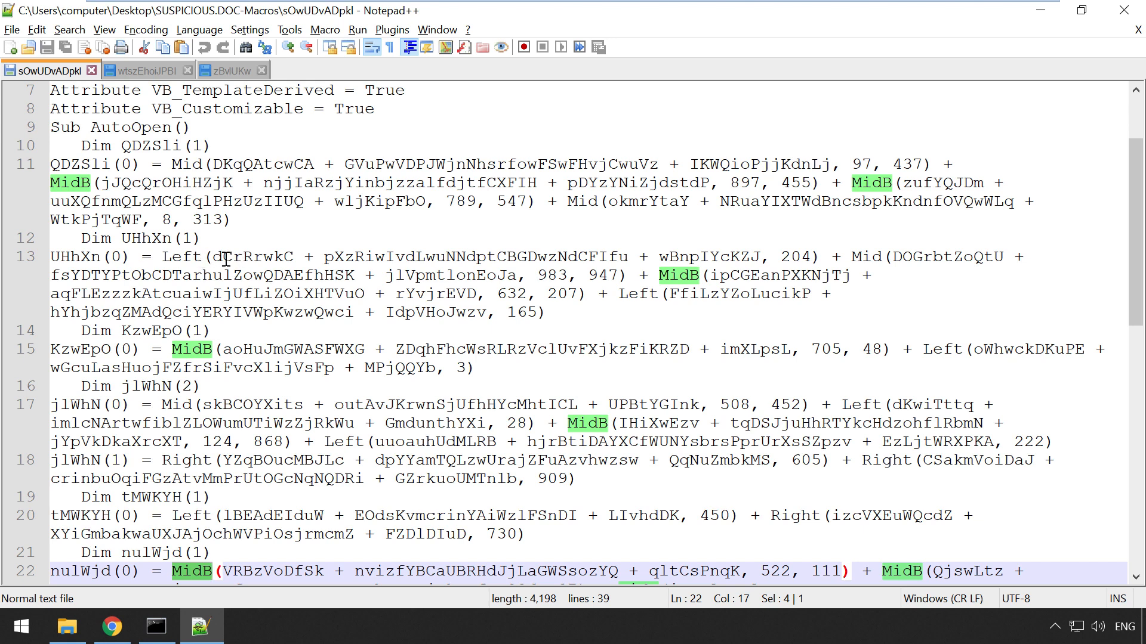
{"action": "left_click", "coordinate": [230, 258]}
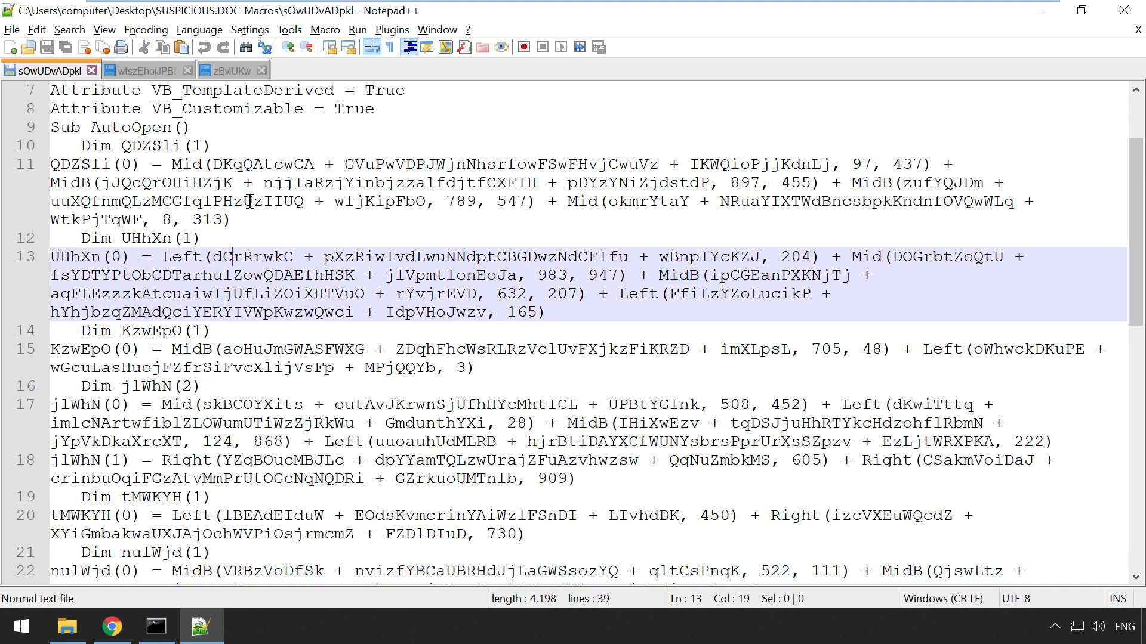
{"action": "scroll", "coordinate": [250, 201], "scroll_direction": "down", "scroll_amount": 3}
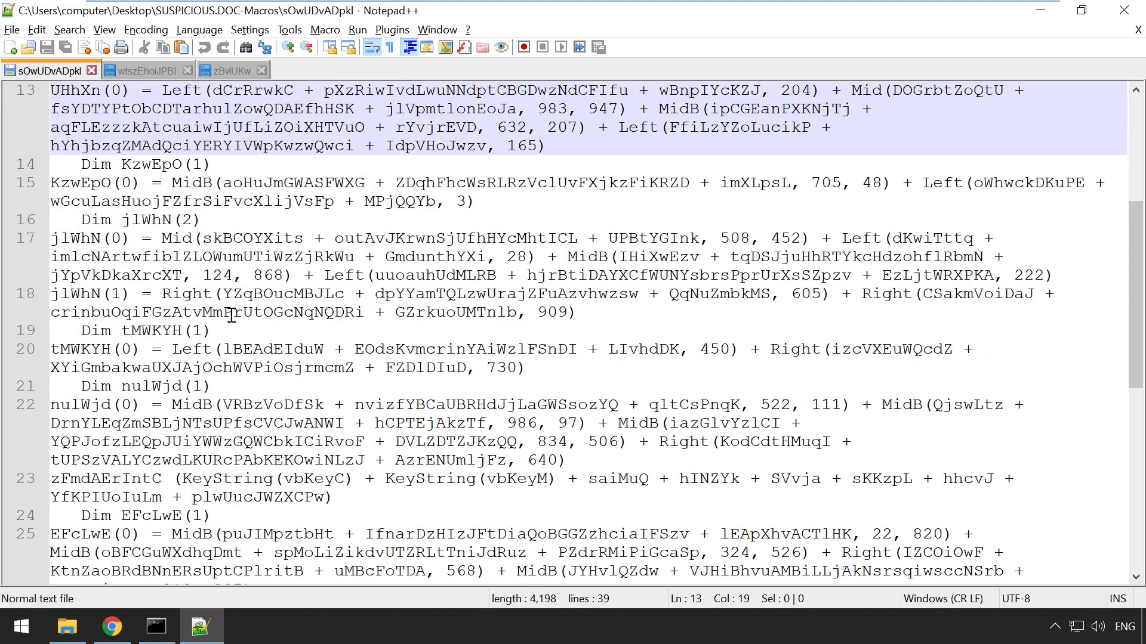
{"action": "left_click", "coordinate": [140, 74]}
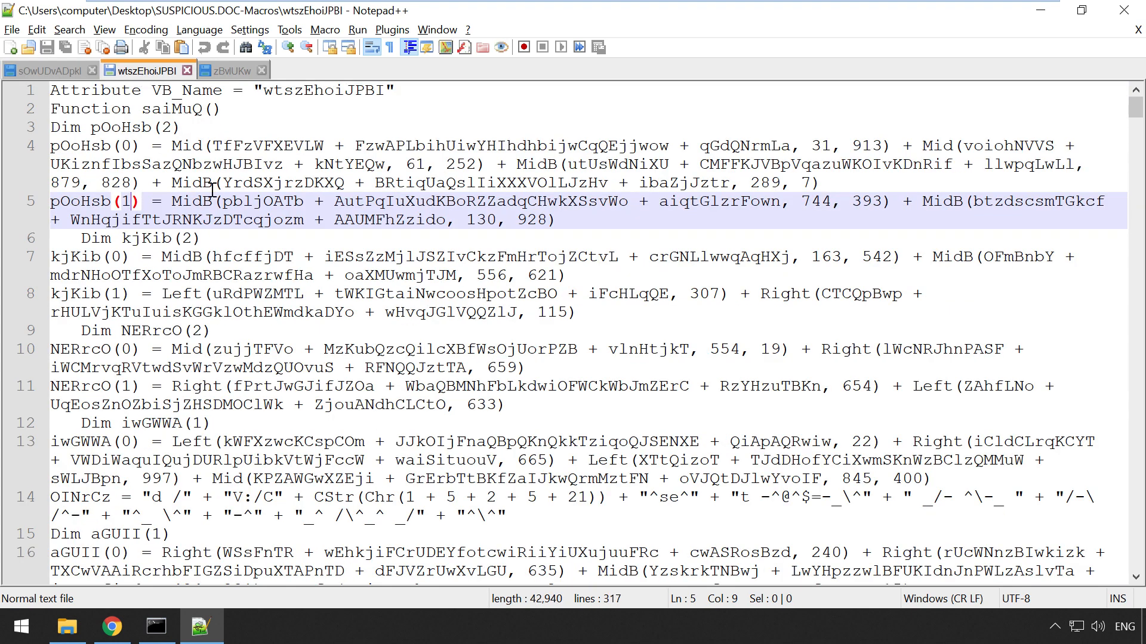
Step: Highlight the Mid, MidB and Left calls in wtszEhoiJPBI
{"action": "double_click", "coordinate": [179, 148]}
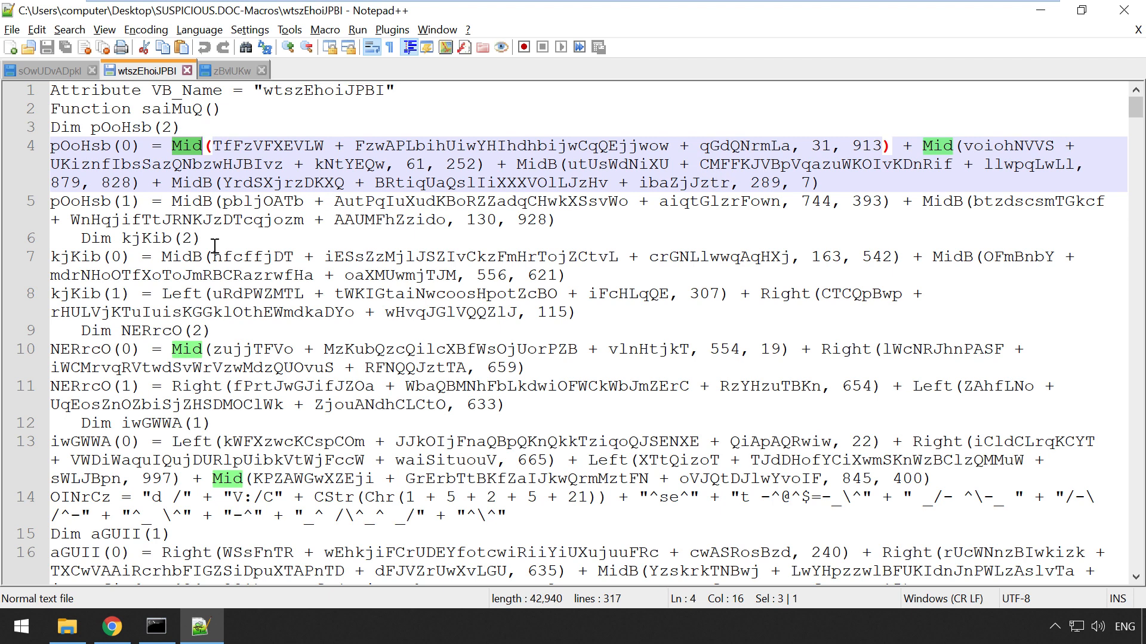
{"action": "double_click", "coordinate": [182, 257]}
{"action": "double_click", "coordinate": [182, 295]}
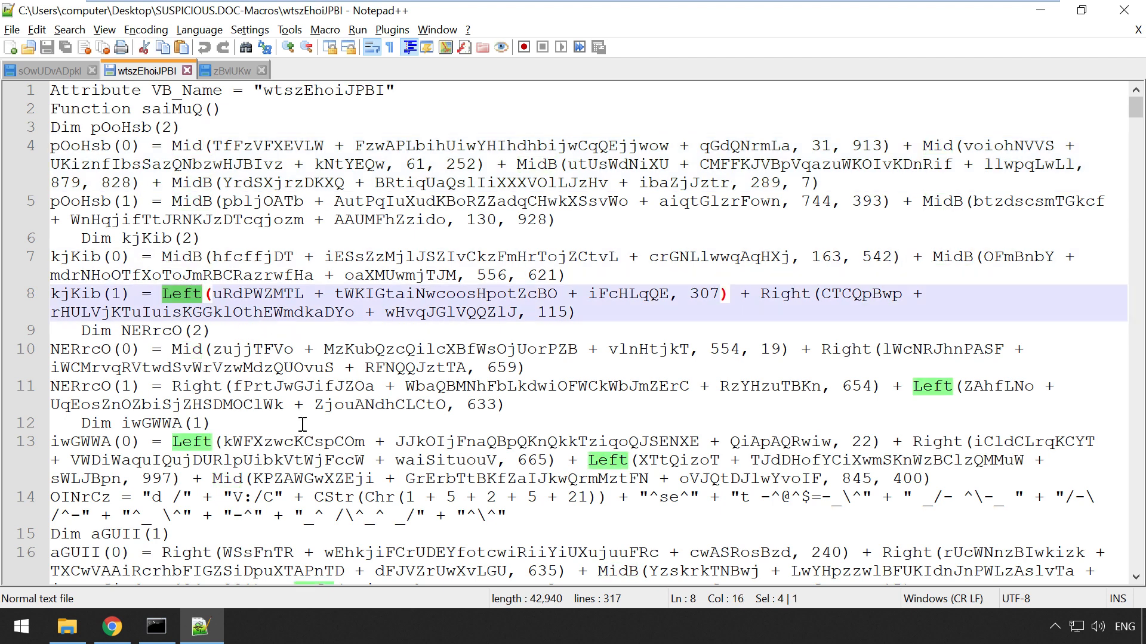
Step: Select the obfuscated command strings on lines 14 and 25 and the variable OINrCz
{"action": "left_click_drag", "start_coordinate": [521, 514], "coordinate": [142, 497]}
{"action": "scroll", "coordinate": [307, 426], "scroll_direction": "down", "scroll_amount": 3}
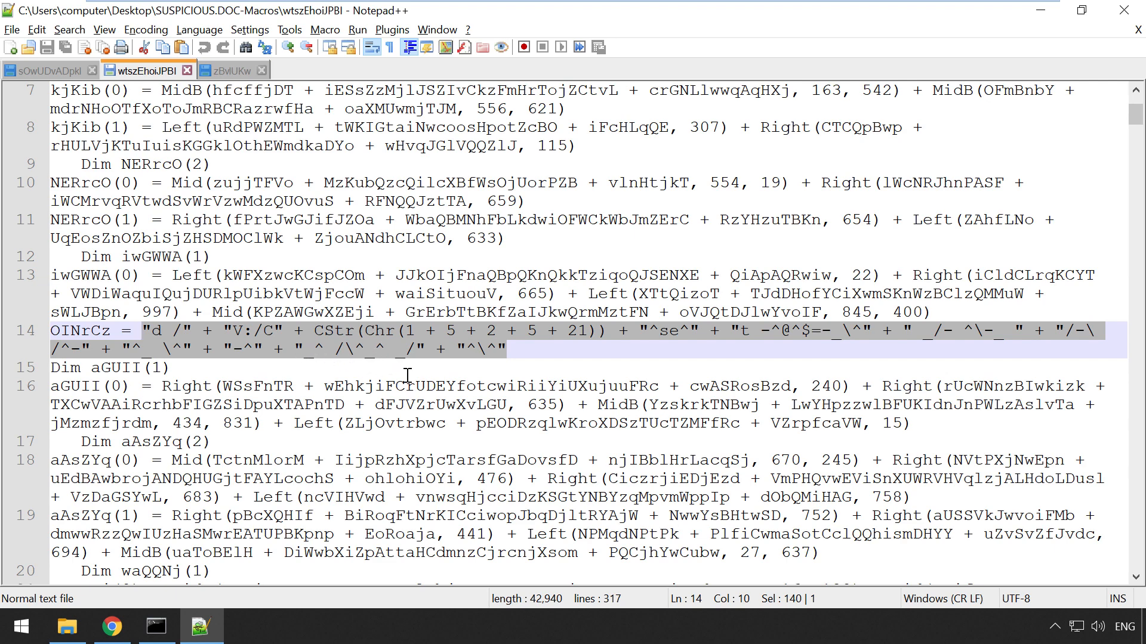
{"action": "scroll", "coordinate": [412, 376], "scroll_direction": "down", "scroll_amount": 4}
{"action": "left_click_drag", "start_coordinate": [555, 552], "coordinate": [136, 533]}
{"action": "scroll", "coordinate": [193, 458], "scroll_direction": "up", "scroll_amount": 4}
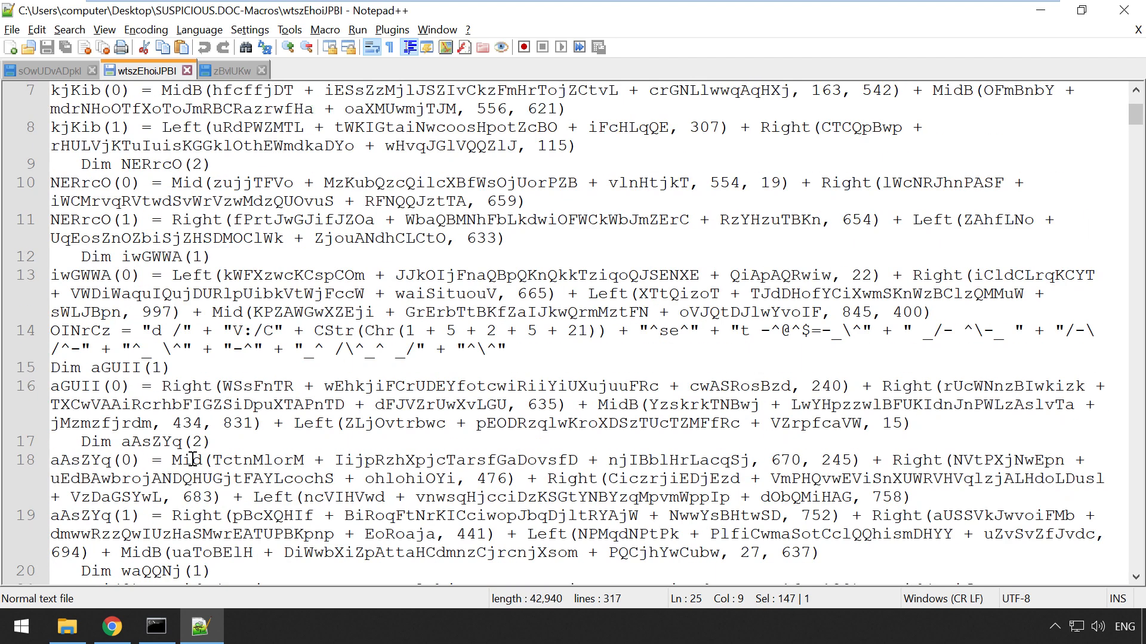
{"action": "double_click", "coordinate": [71, 333]}
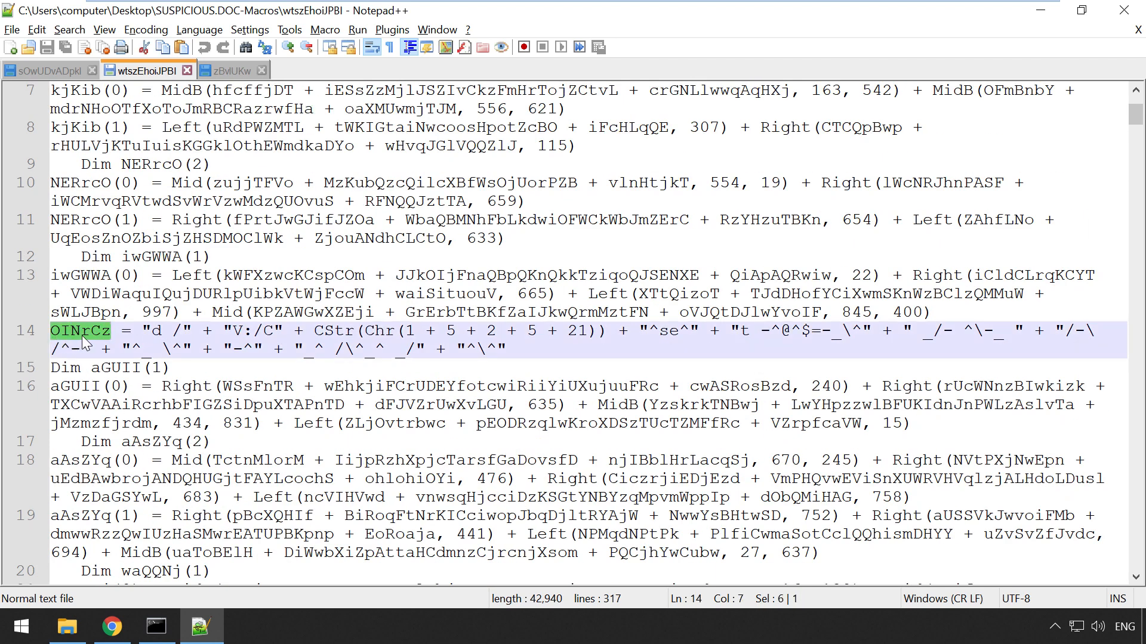
Step: Find all OINrCz matches and jump to its use on line 68
{"action": "key", "text": "ctrl+f"}
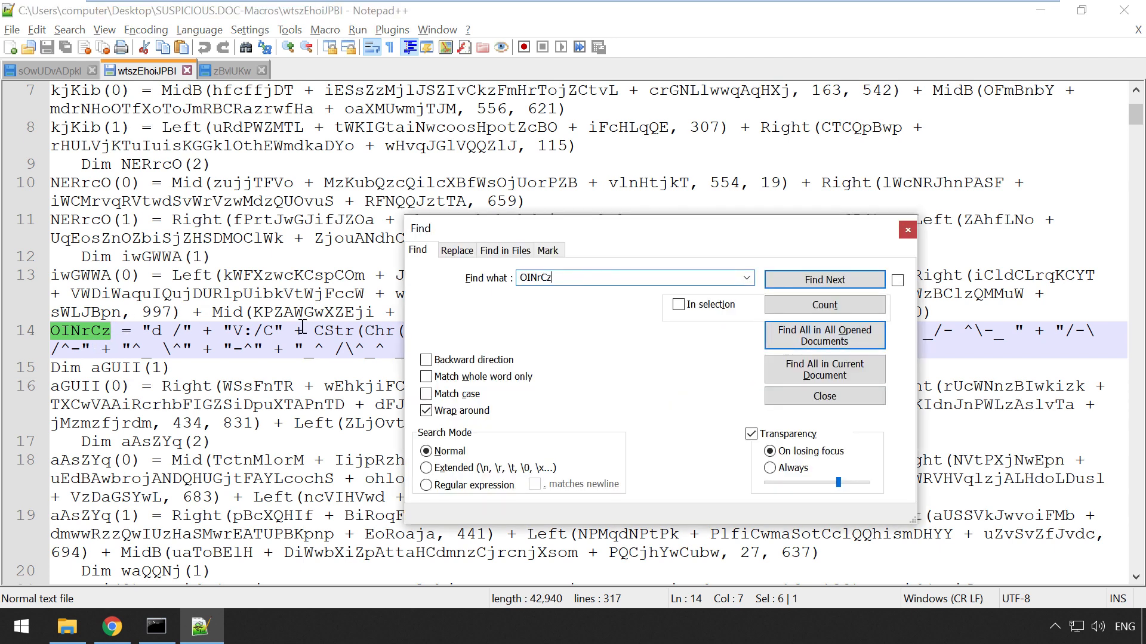
{"action": "left_click", "coordinate": [803, 371]}
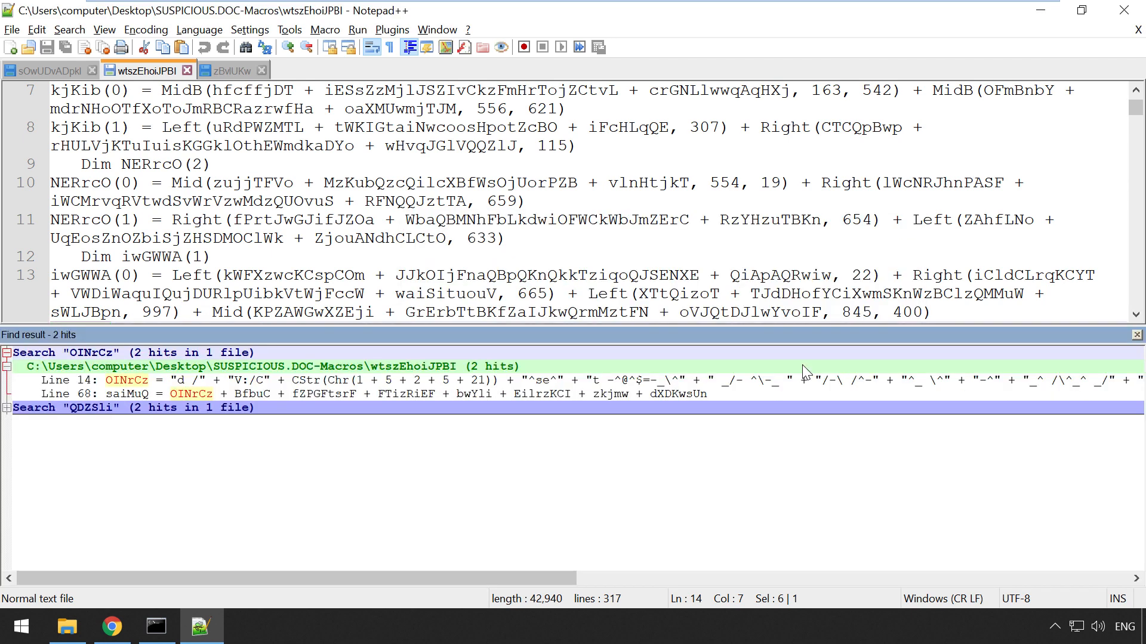
{"action": "left_click", "coordinate": [43, 382]}
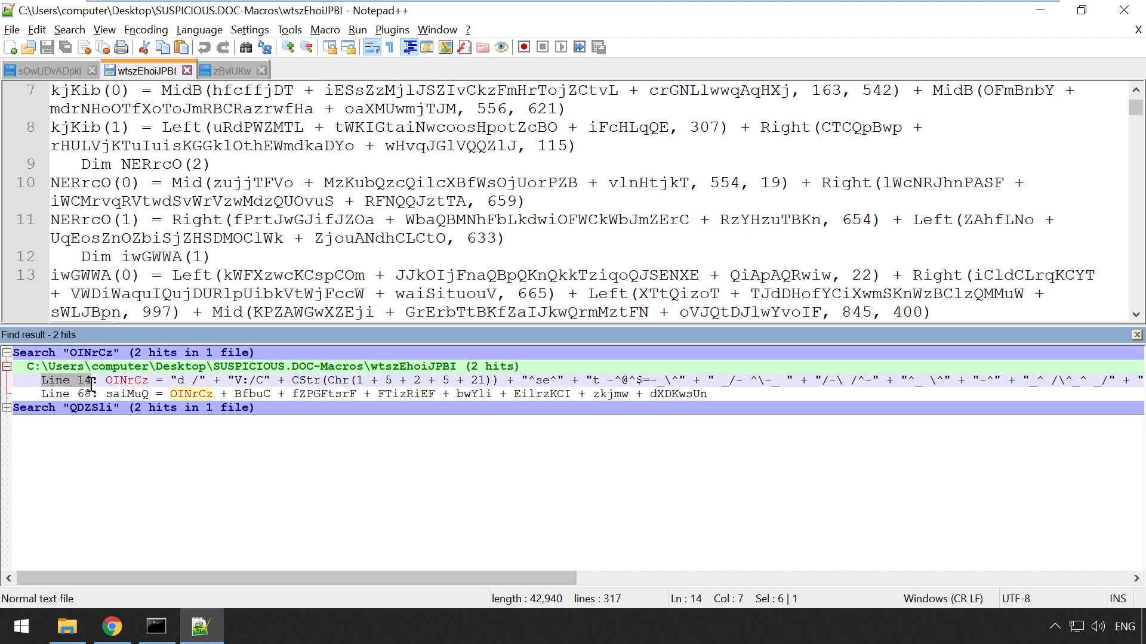
{"action": "double_click", "coordinate": [71, 394]}
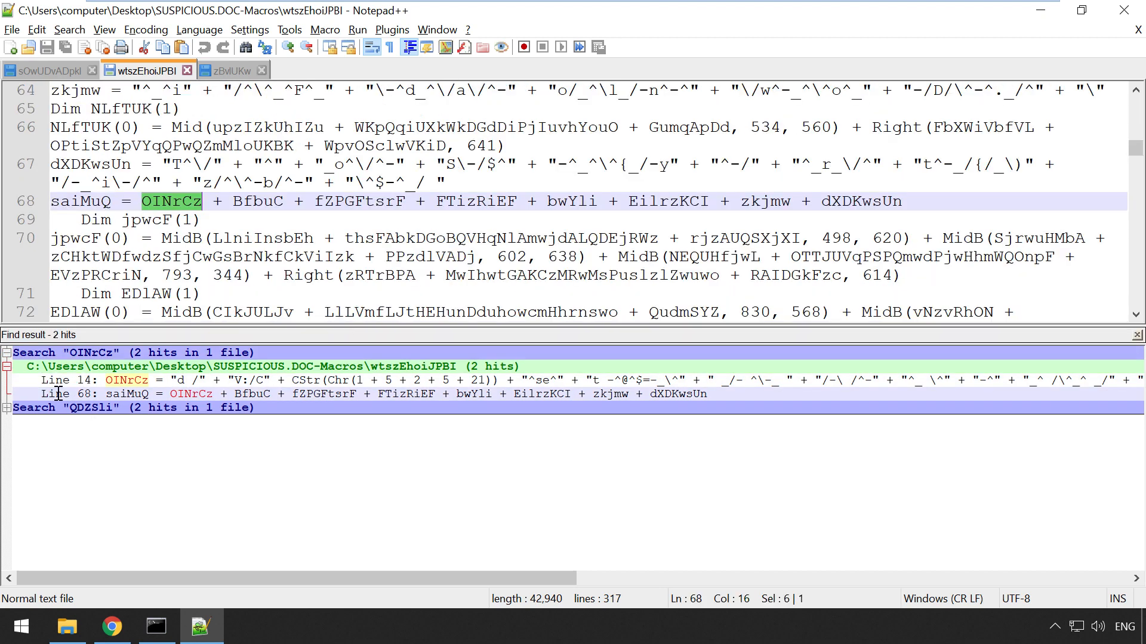
Step: Mark saiMuQ and each variable concatenated into it on line 68, OINrCz through dXDKwsUn
{"action": "double_click", "coordinate": [71, 201]}
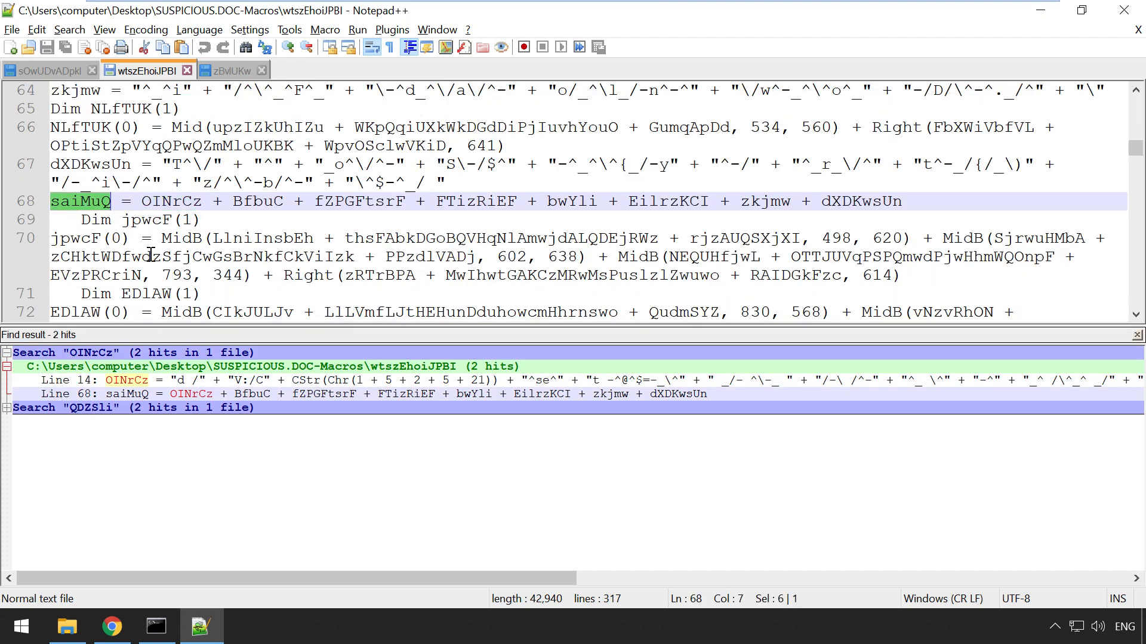
{"action": "double_click", "coordinate": [152, 202]}
{"action": "double_click", "coordinate": [245, 203]}
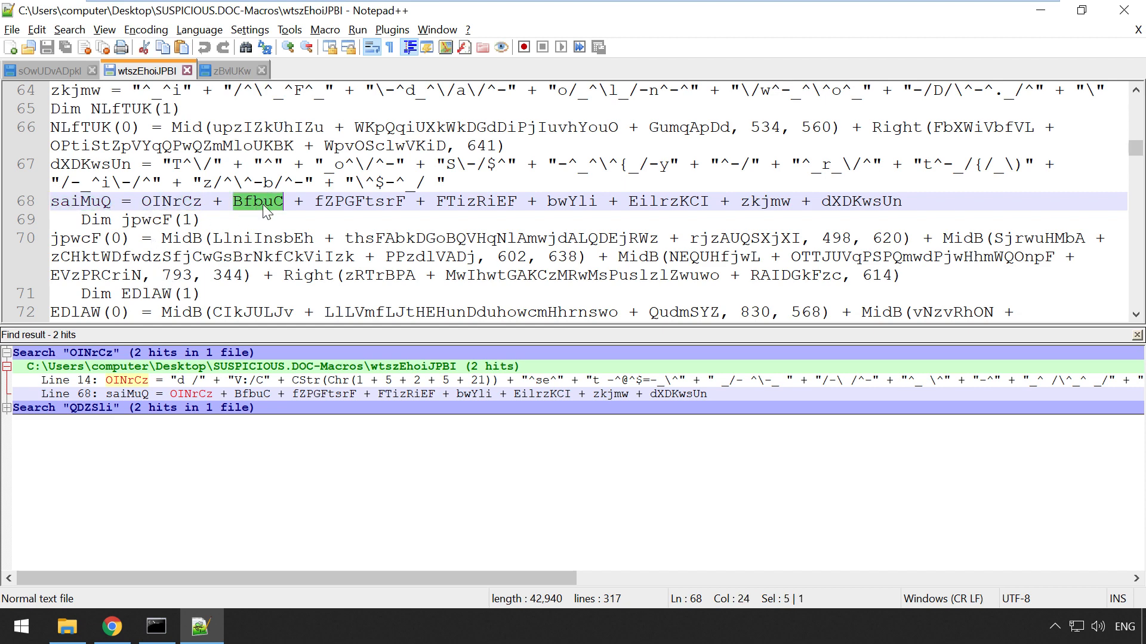
{"action": "double_click", "coordinate": [334, 202]}
{"action": "double_click", "coordinate": [472, 202]}
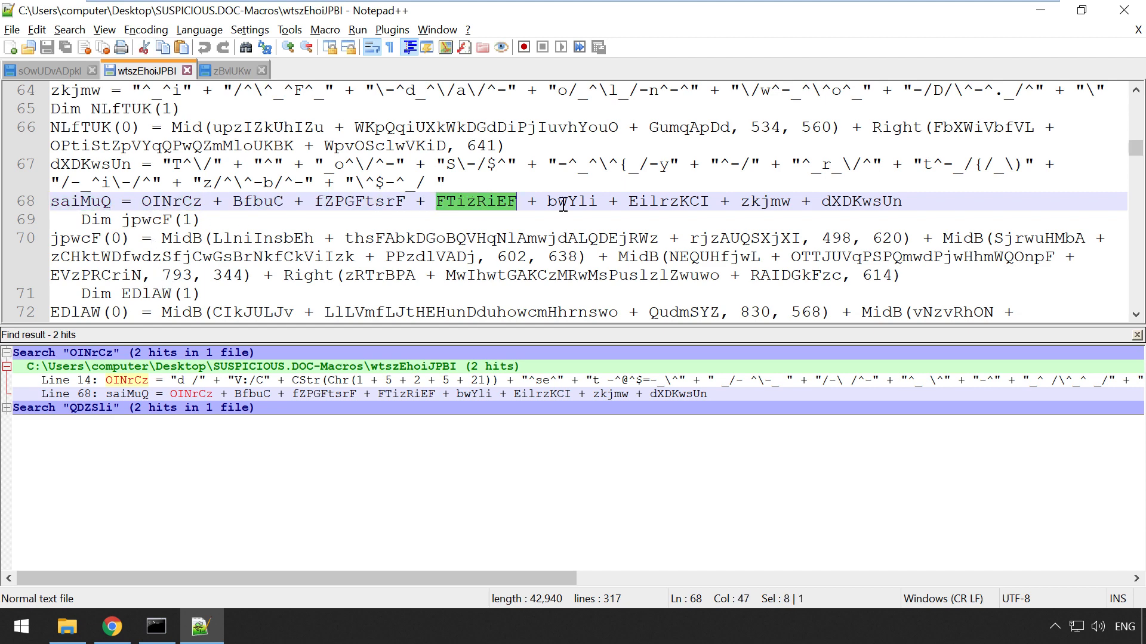
{"action": "double_click", "coordinate": [563, 203]}
{"action": "double_click", "coordinate": [631, 203]}
{"action": "double_click", "coordinate": [765, 203]}
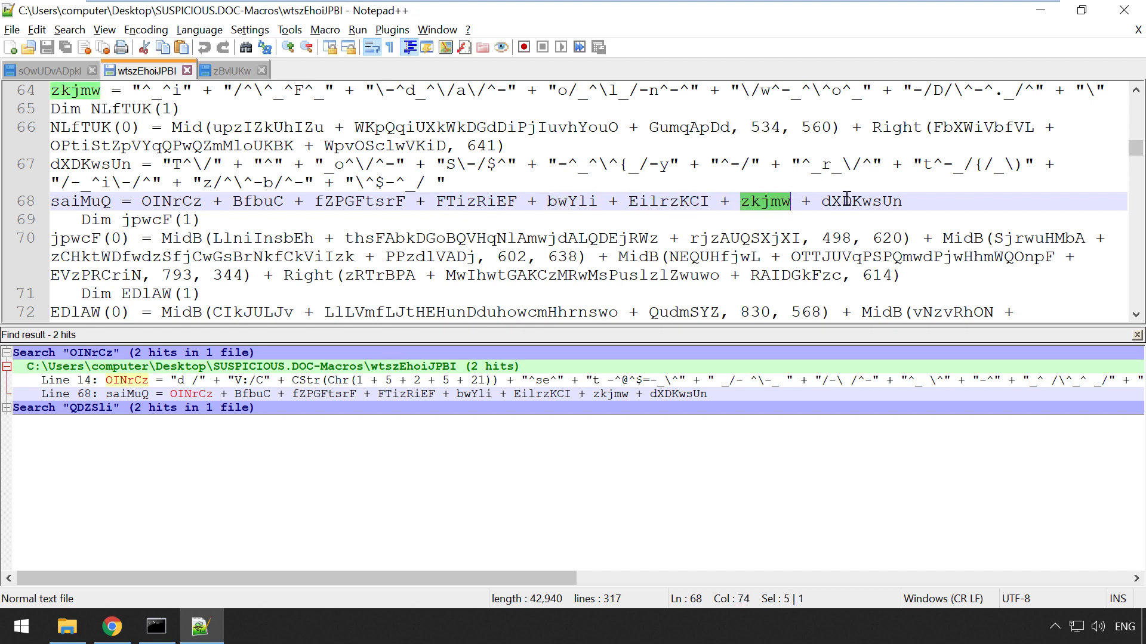
{"action": "double_click", "coordinate": [847, 201]}
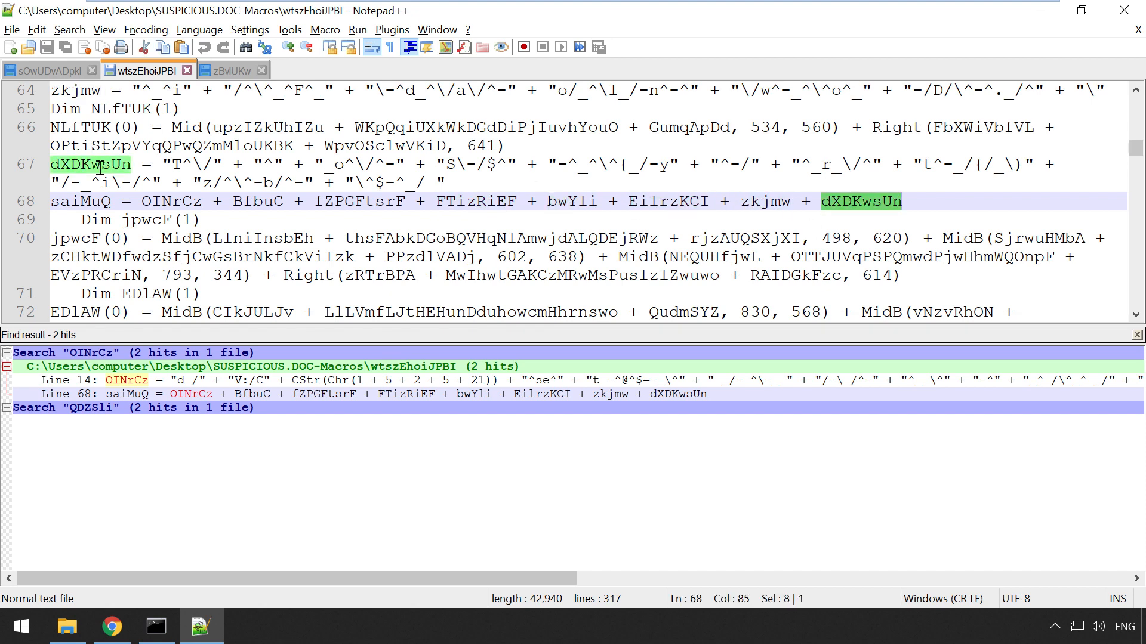
Step: Select the string values of dXDKwsUn (line 67), zkjmw (line 64) and ipOWpjjp (line 89)
{"action": "left_click_drag", "start_coordinate": [455, 183], "coordinate": [164, 165]}
{"action": "left_click", "coordinate": [162, 182]}
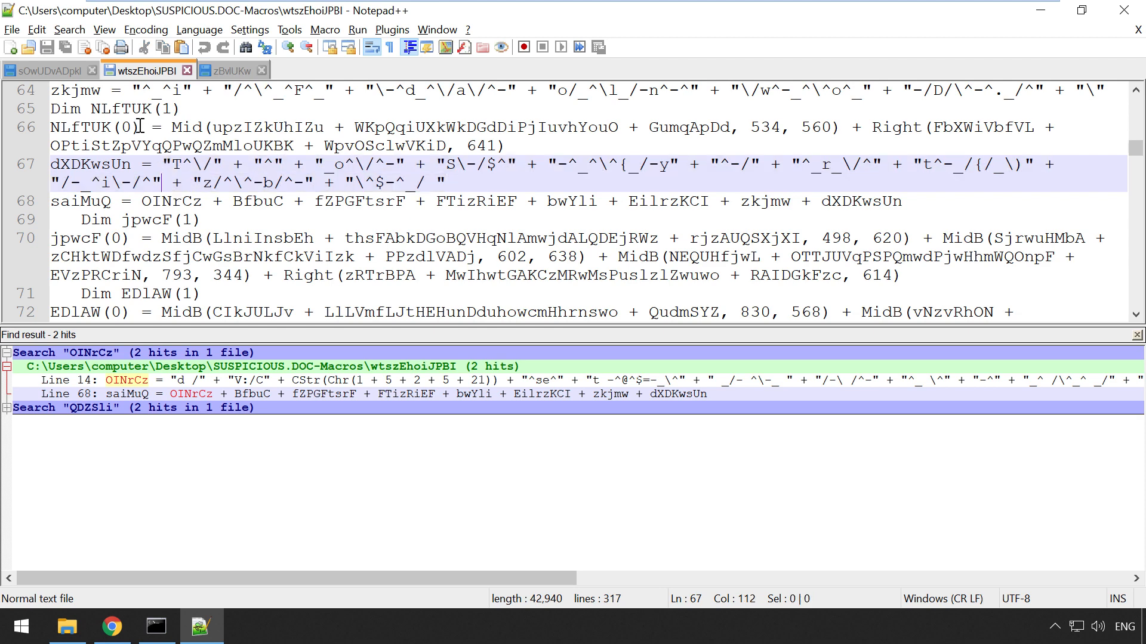
{"action": "left_click_drag", "start_coordinate": [138, 91], "coordinate": [578, 90]}
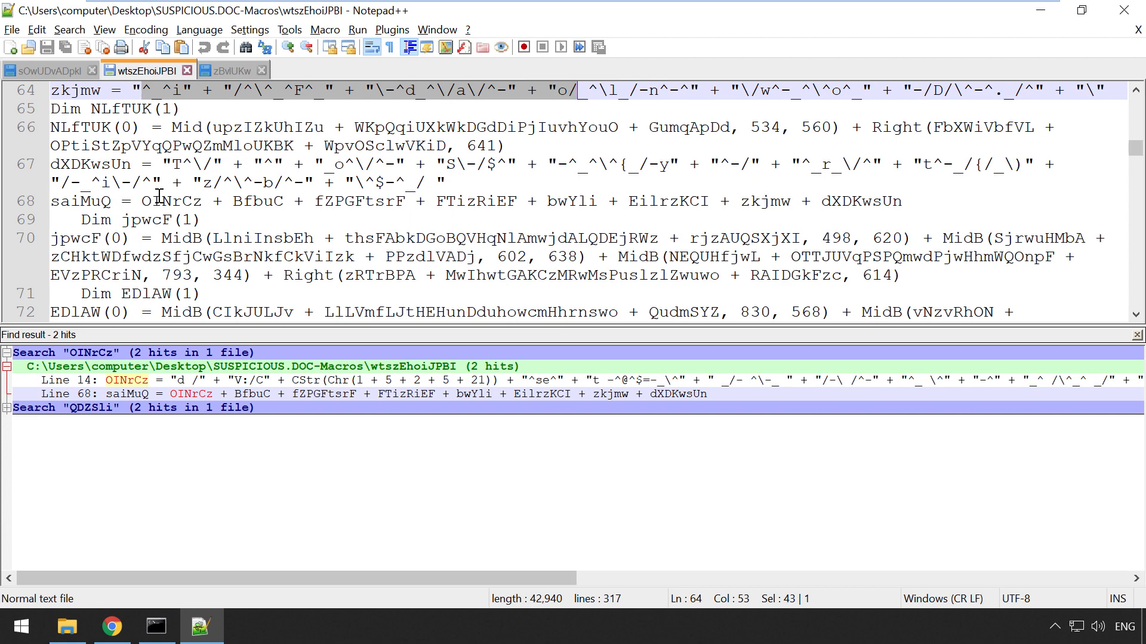
{"action": "scroll", "coordinate": [160, 197], "scroll_direction": "down", "scroll_amount": 6}
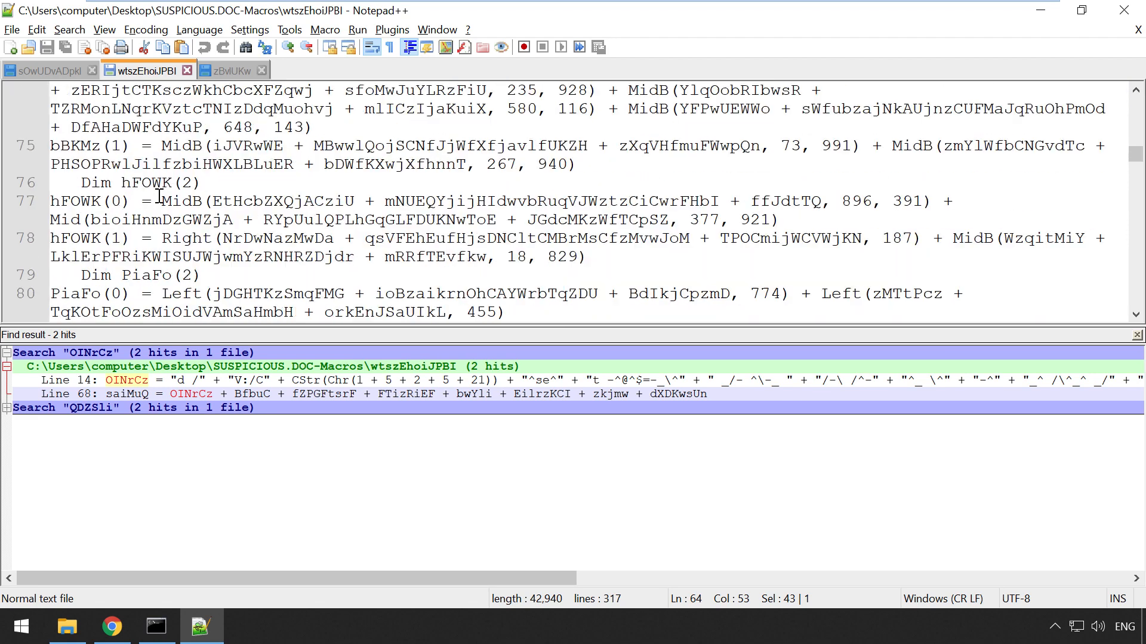
{"action": "scroll", "coordinate": [160, 197], "scroll_direction": "down", "scroll_amount": 6}
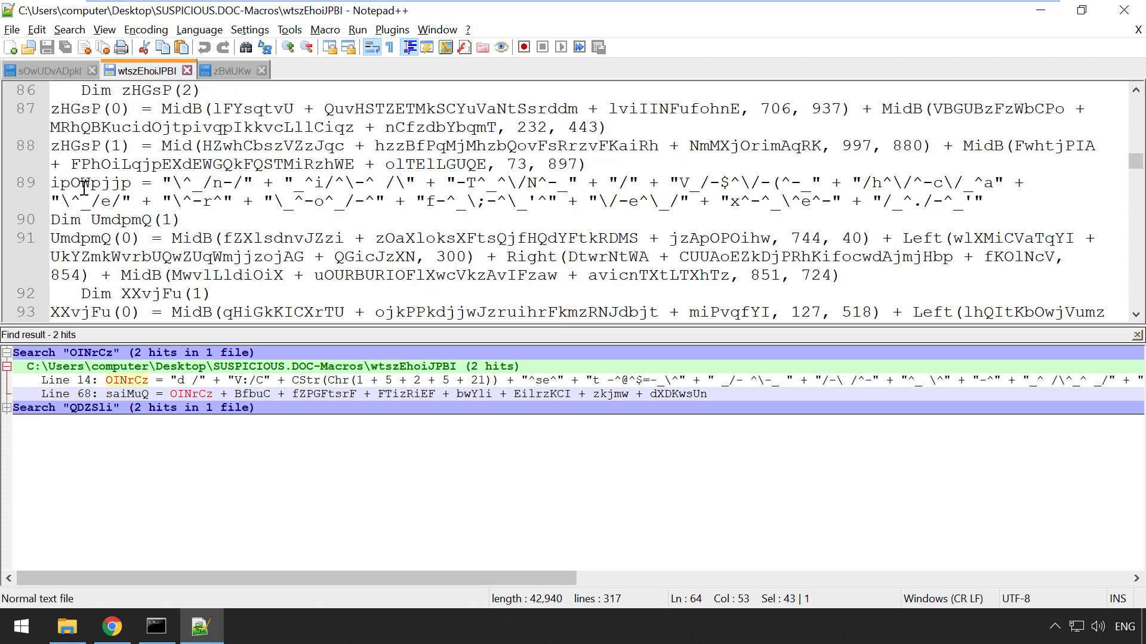
{"action": "left_click_drag", "start_coordinate": [159, 179], "coordinate": [962, 203]}
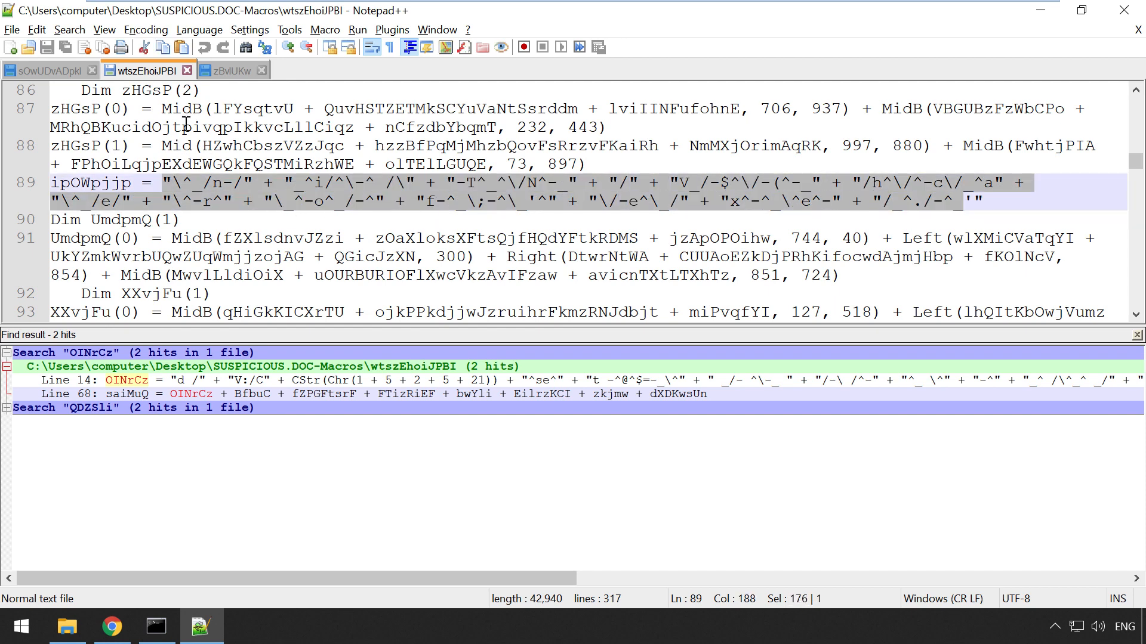
Step: Find every use of ipOWpjjp and inspect hINZYk and AGFfkVfzbhb on lines 117–118
{"action": "double_click", "coordinate": [90, 186]}
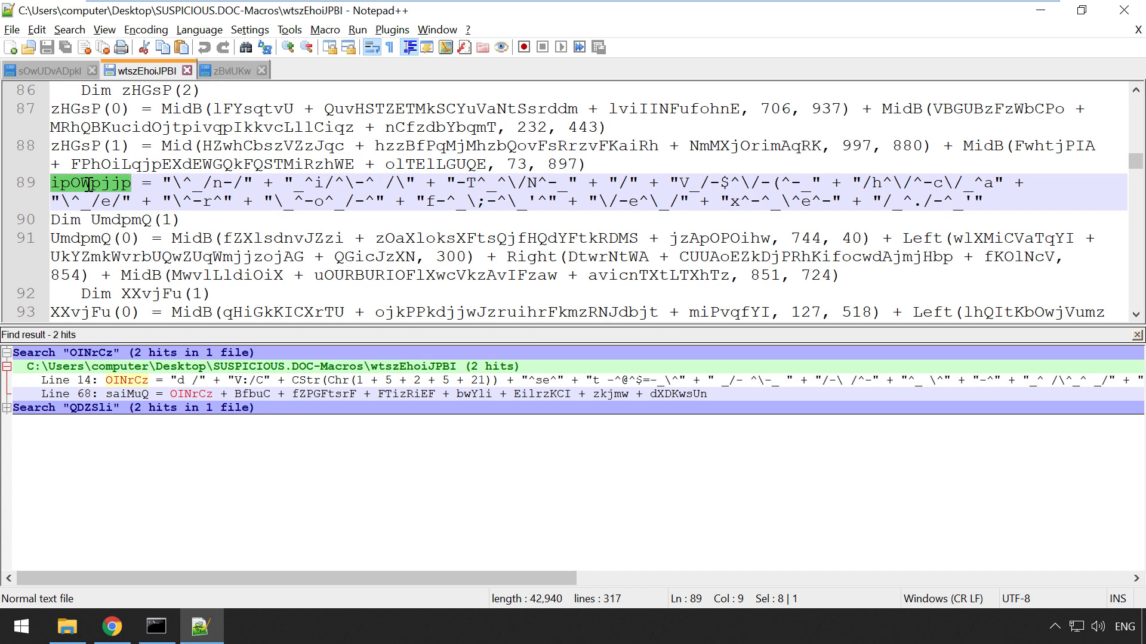
{"action": "key", "text": "ctrl+f"}
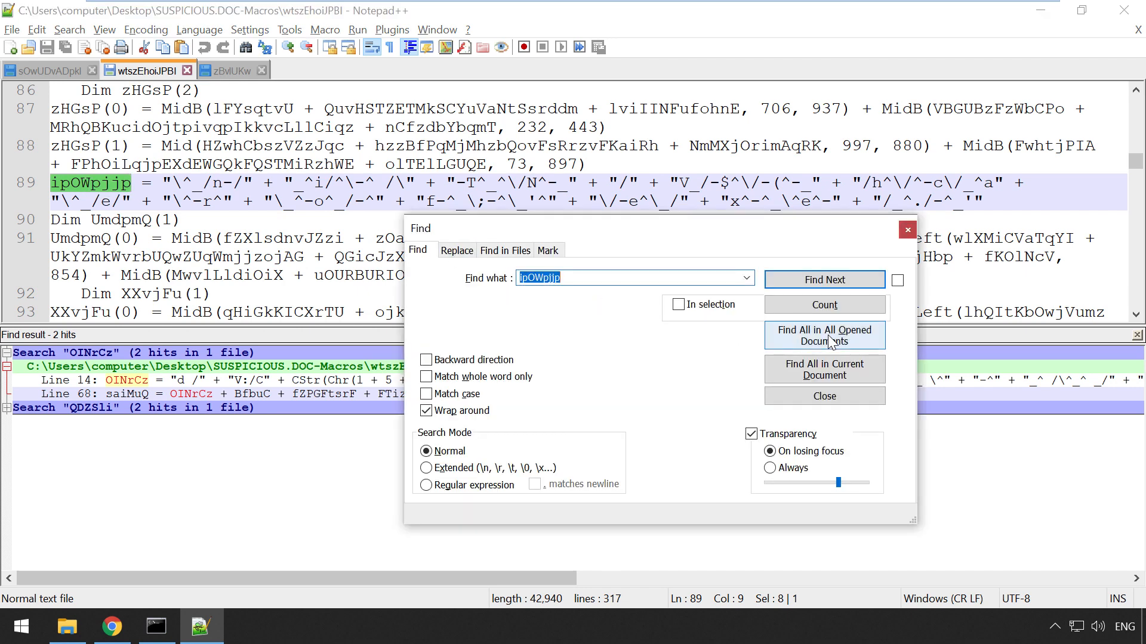
{"action": "left_click", "coordinate": [831, 342]}
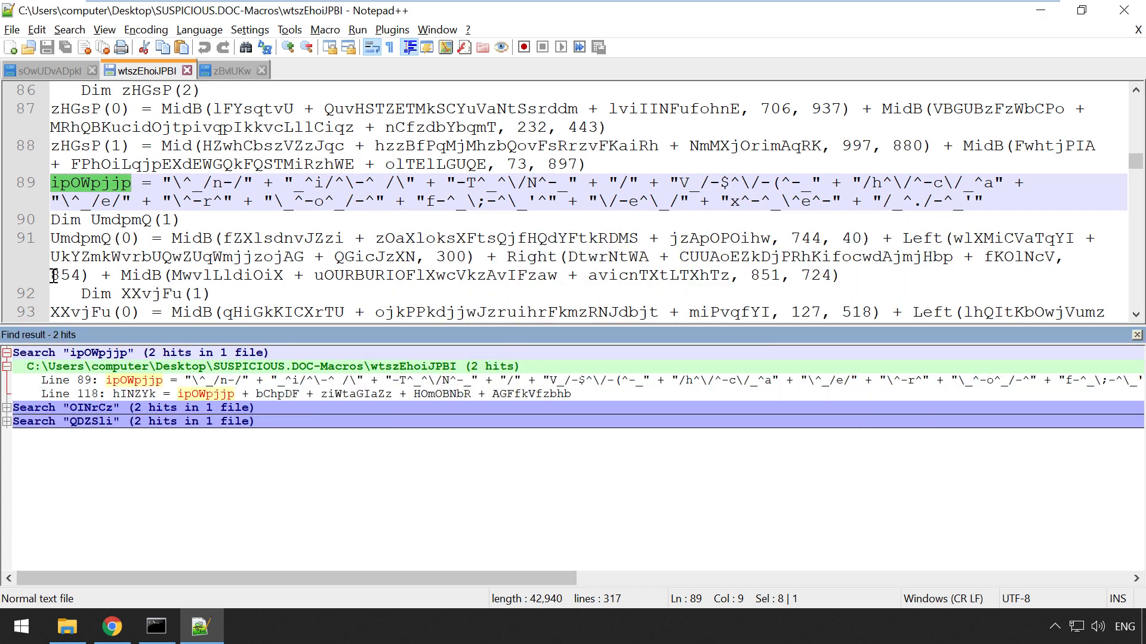
{"action": "double_click", "coordinate": [80, 395]}
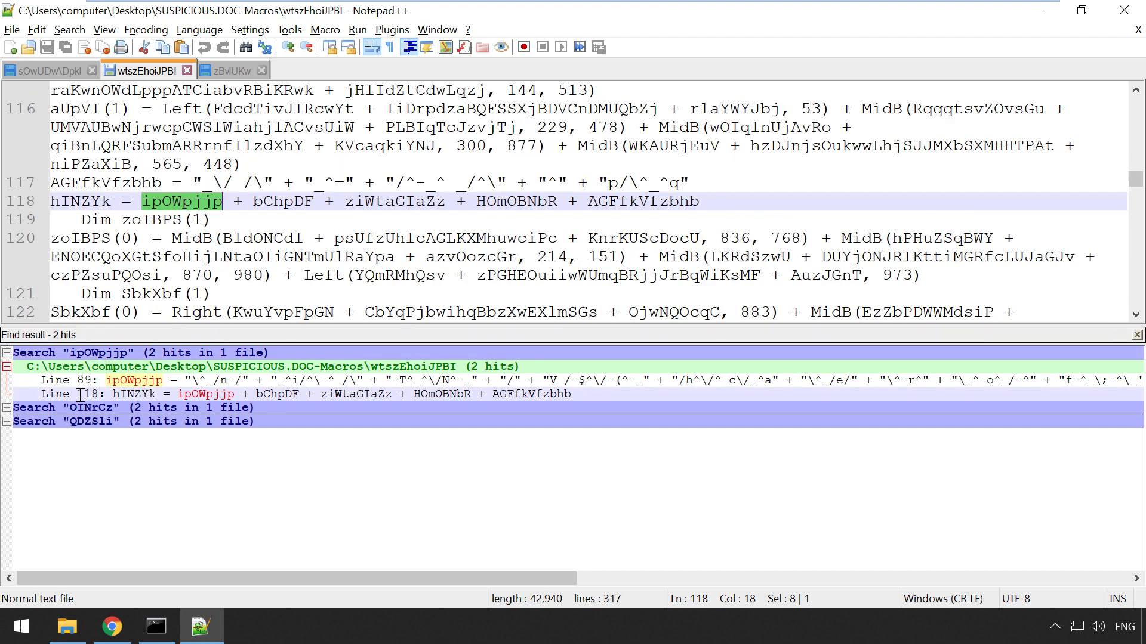
{"action": "double_click", "coordinate": [67, 203]}
{"action": "double_click", "coordinate": [179, 203]}
{"action": "double_click", "coordinate": [598, 201]}
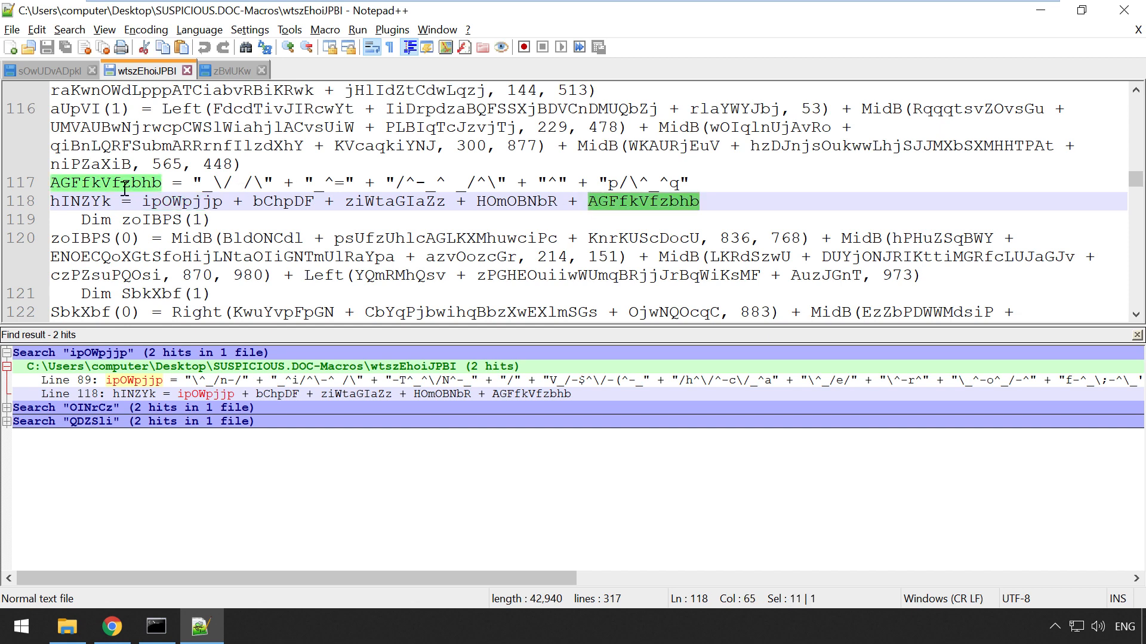
{"action": "left_click_drag", "start_coordinate": [197, 184], "coordinate": [681, 184]}
Step: Trace SwuTCo to SVvja on line 164, then SVvja to sOwUDvADpkl line 23
{"action": "scroll", "coordinate": [610, 222], "scroll_direction": "down", "scroll_amount": 7}
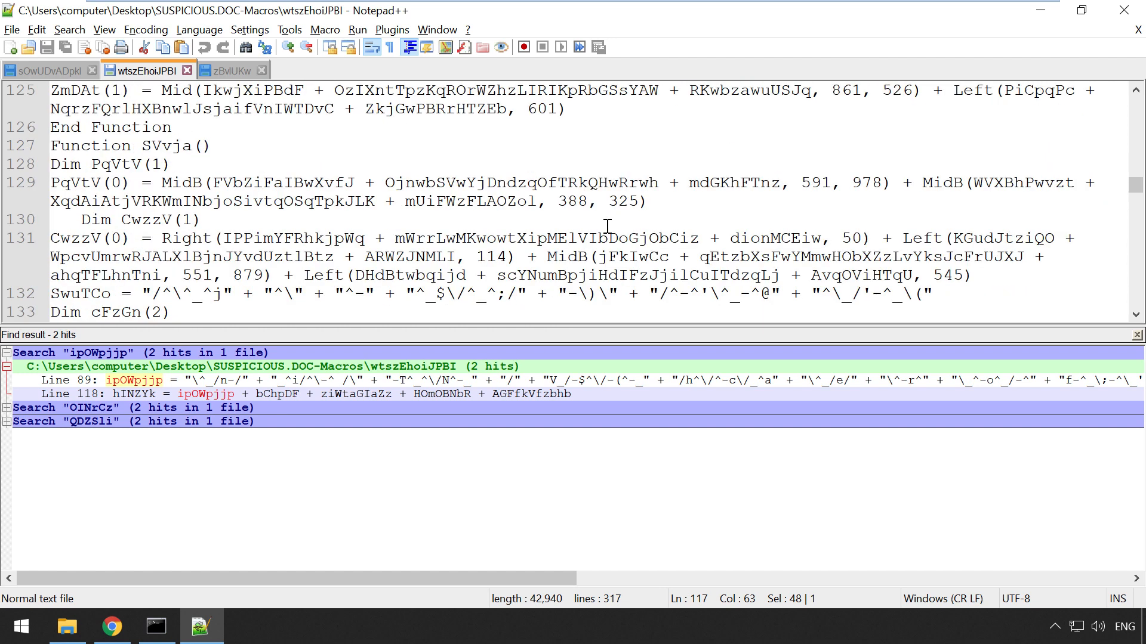
{"action": "left_click_drag", "start_coordinate": [145, 238], "coordinate": [242, 237]}
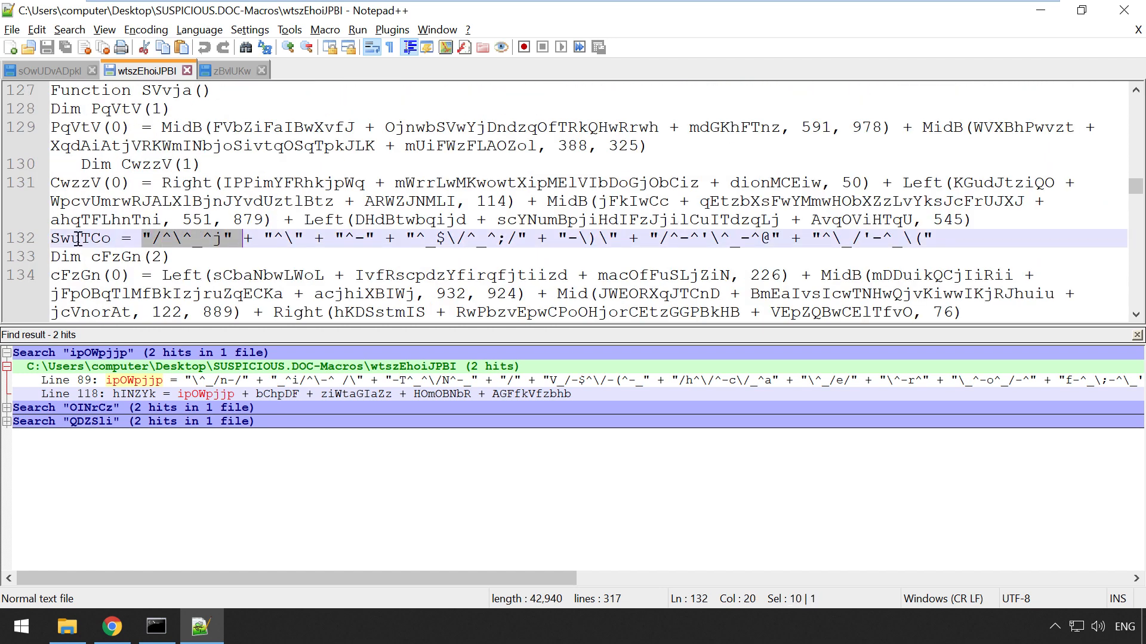
{"action": "double_click", "coordinate": [64, 238]}
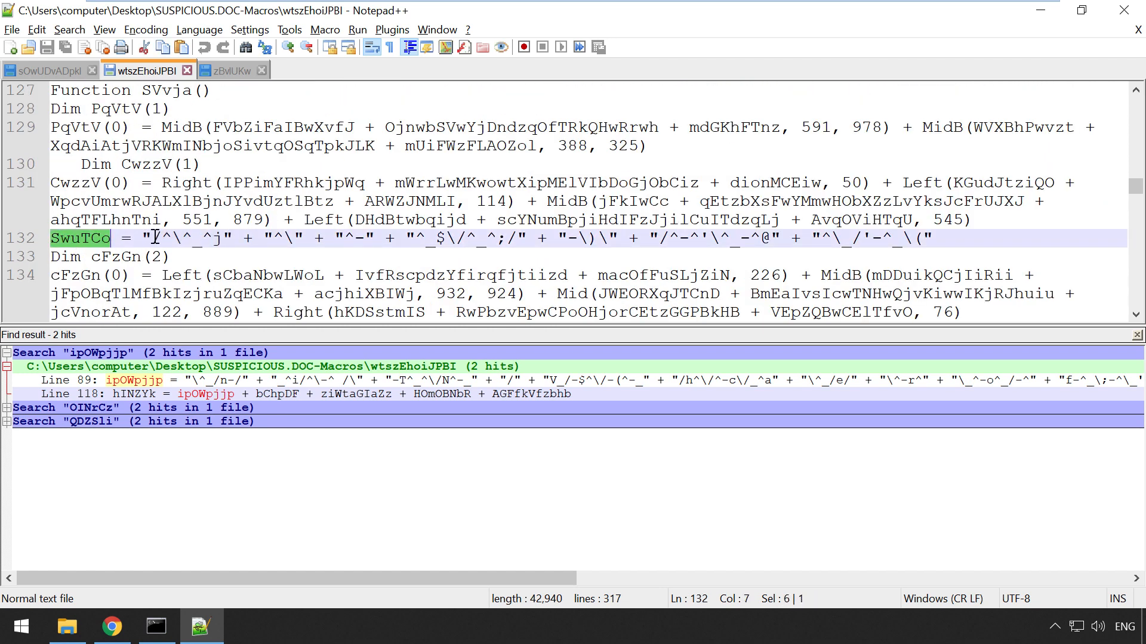
{"action": "key", "text": "ctrl+f"}
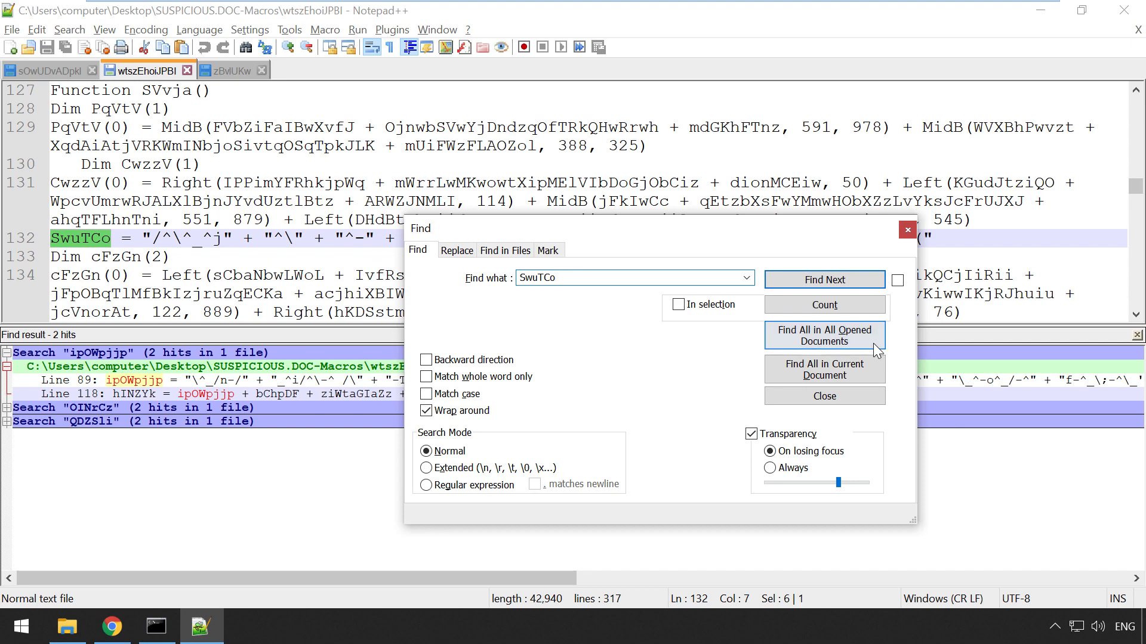
{"action": "left_click", "coordinate": [824, 370]}
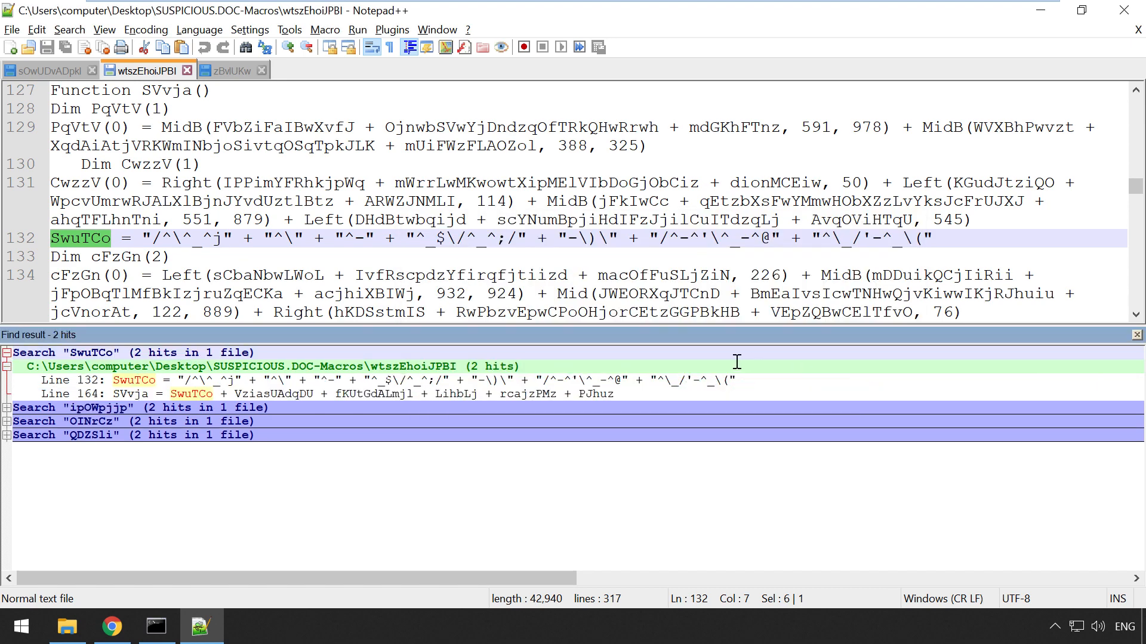
{"action": "double_click", "coordinate": [130, 399]}
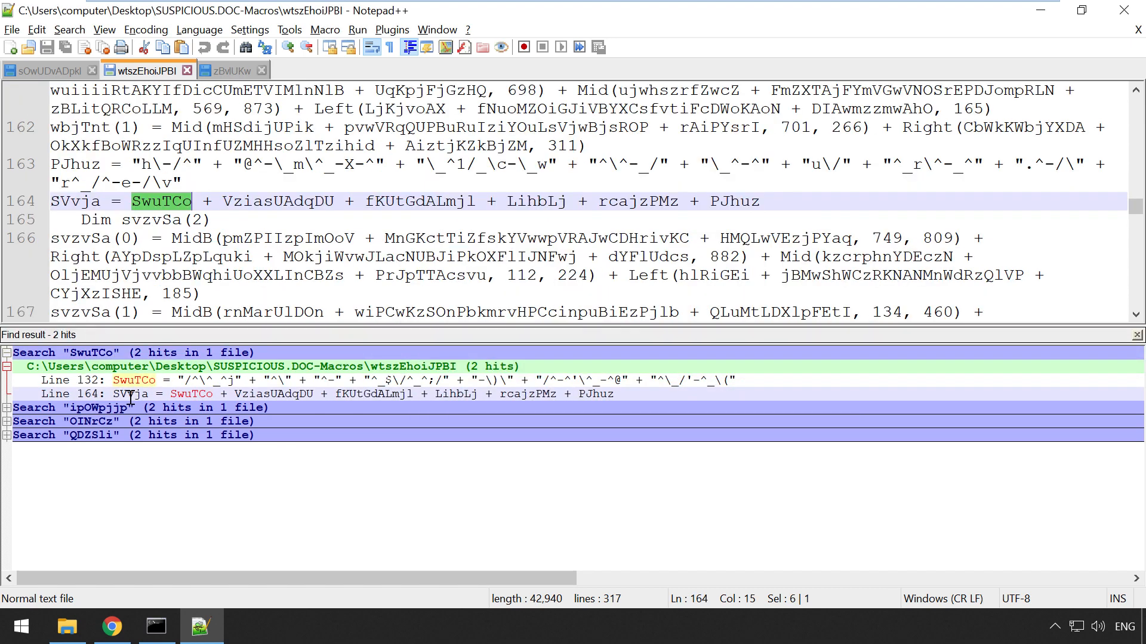
{"action": "double_click", "coordinate": [70, 203]}
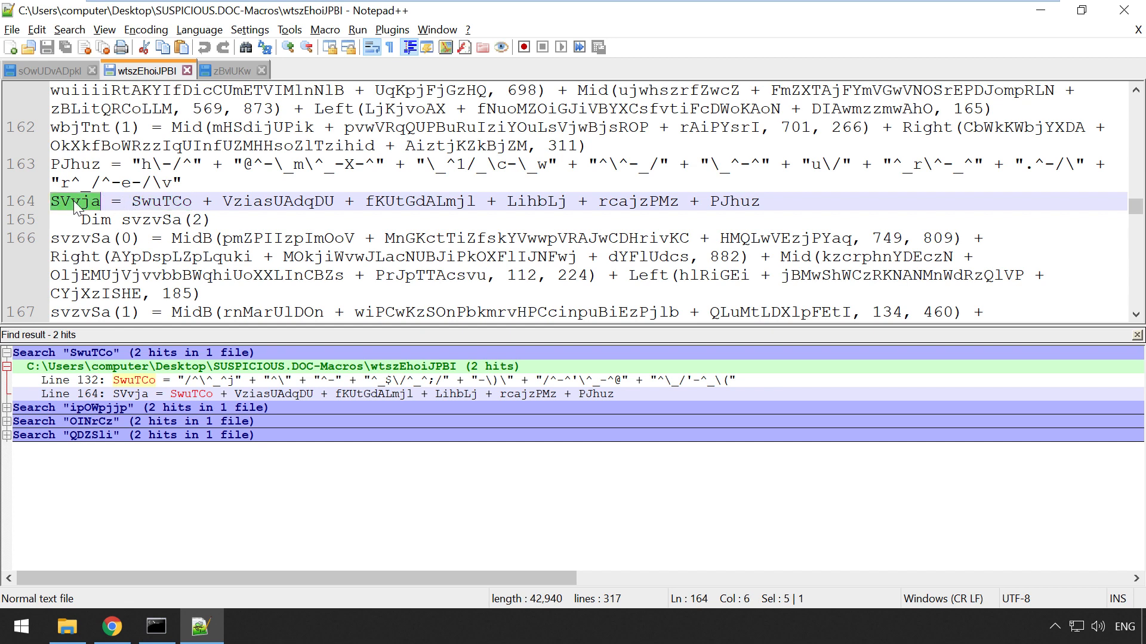
{"action": "key", "text": "ctrl+f"}
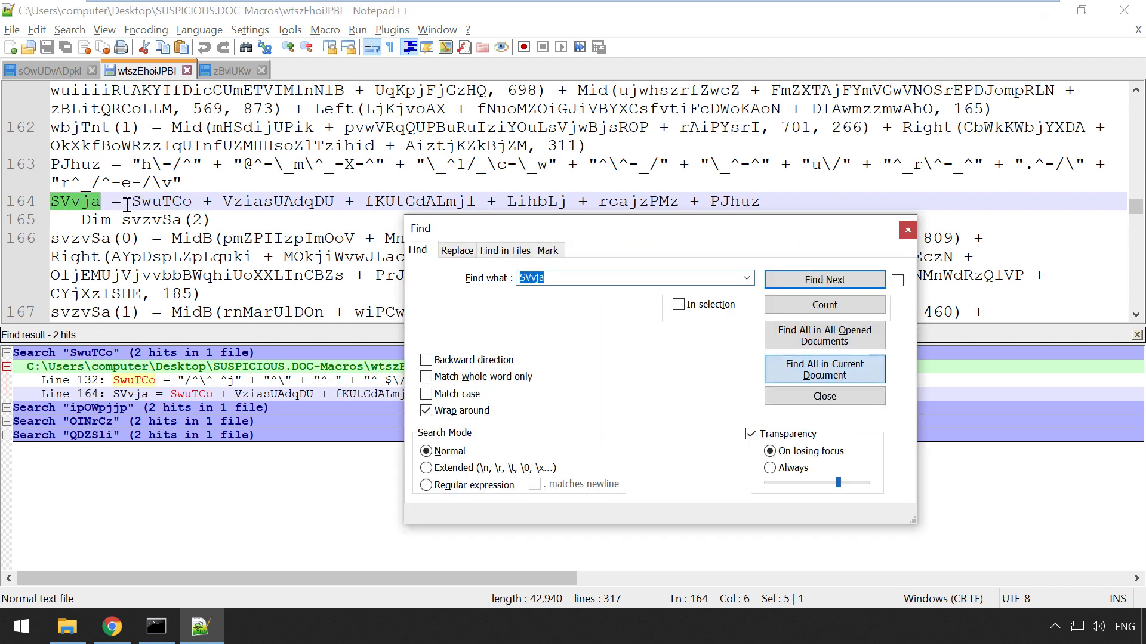
{"action": "left_click", "coordinate": [803, 343]}
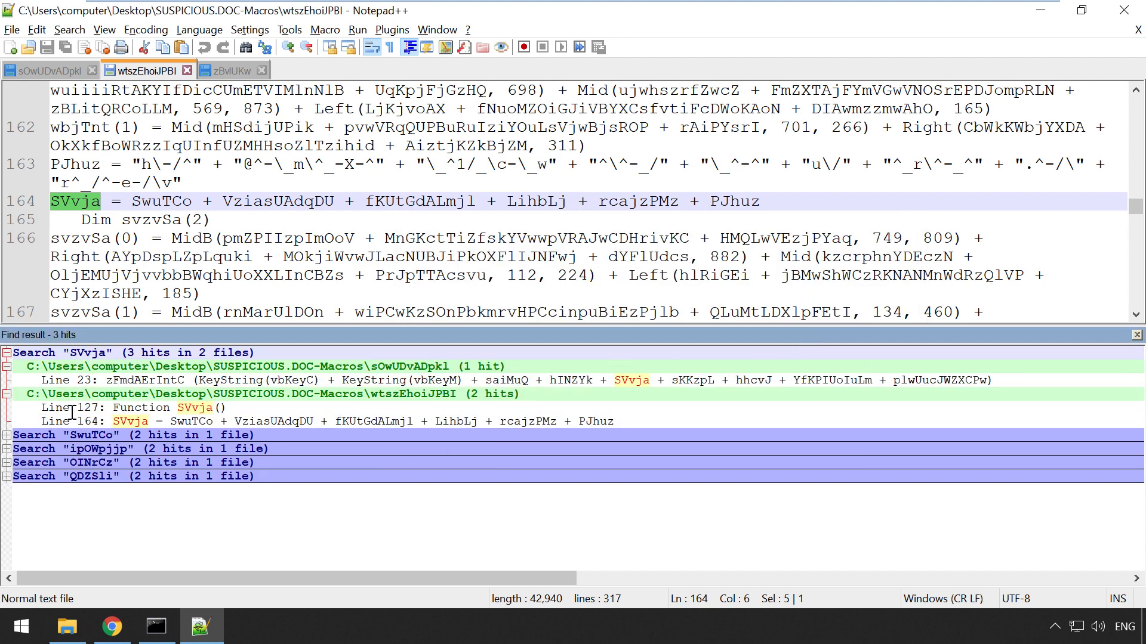
{"action": "left_click_drag", "start_coordinate": [372, 397], "coordinate": [523, 396]}
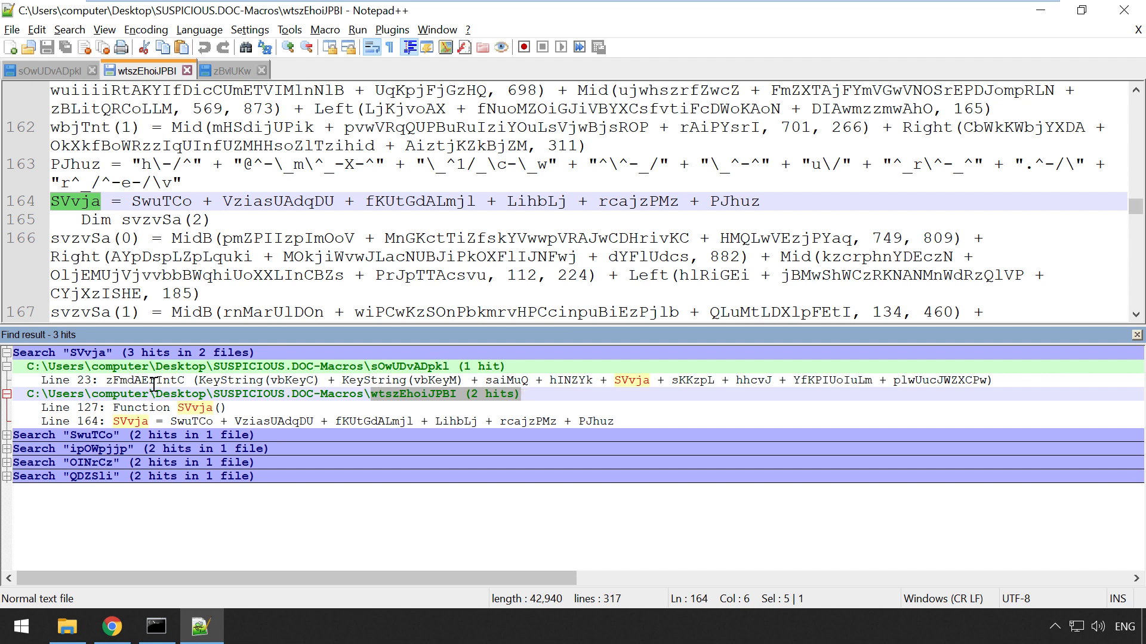
{"action": "left_click_drag", "start_coordinate": [370, 366], "coordinate": [451, 366]}
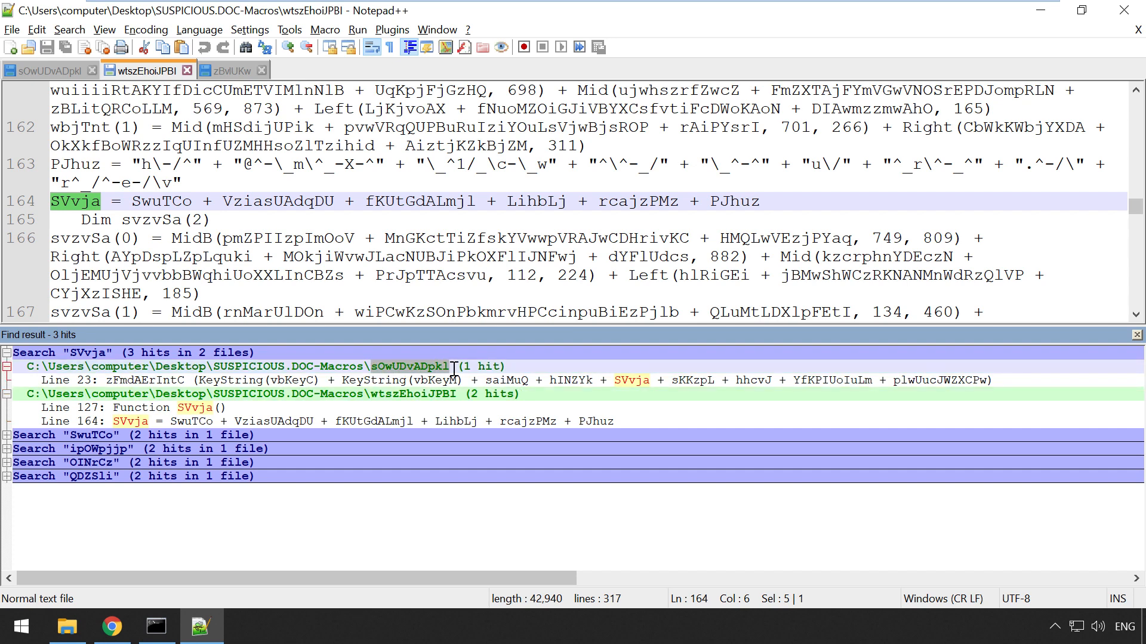
{"action": "double_click", "coordinate": [82, 380]}
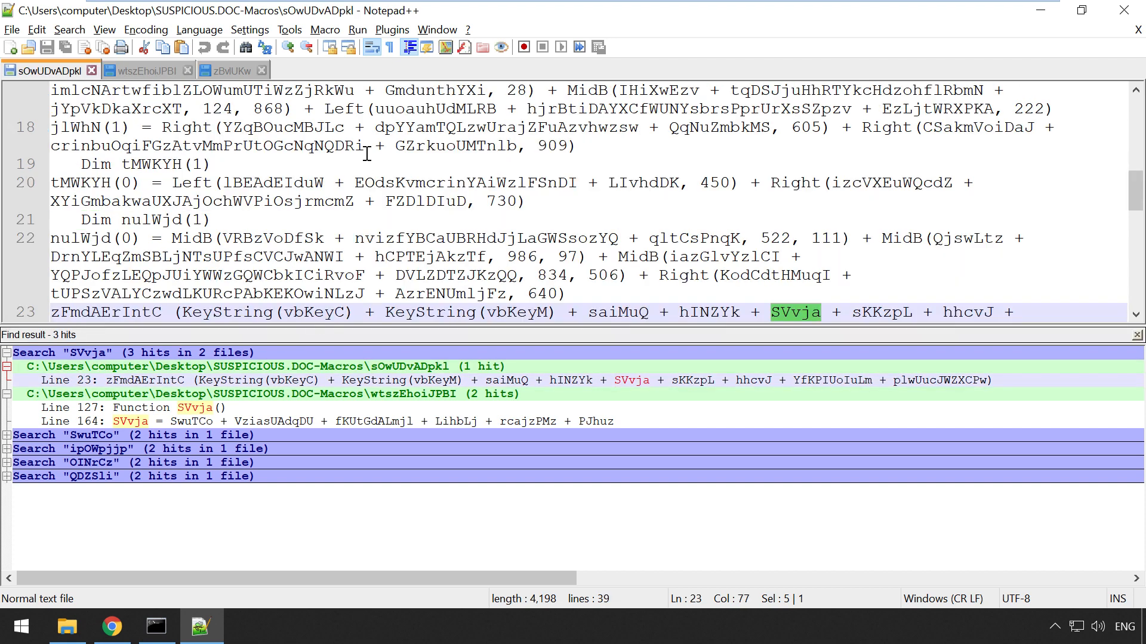
Step: On line 23, select zFmdAErIntC, saiMuQ and the KeyString(vbKeyC) arguments
{"action": "scroll", "coordinate": [367, 155], "scroll_direction": "down", "scroll_amount": 1}
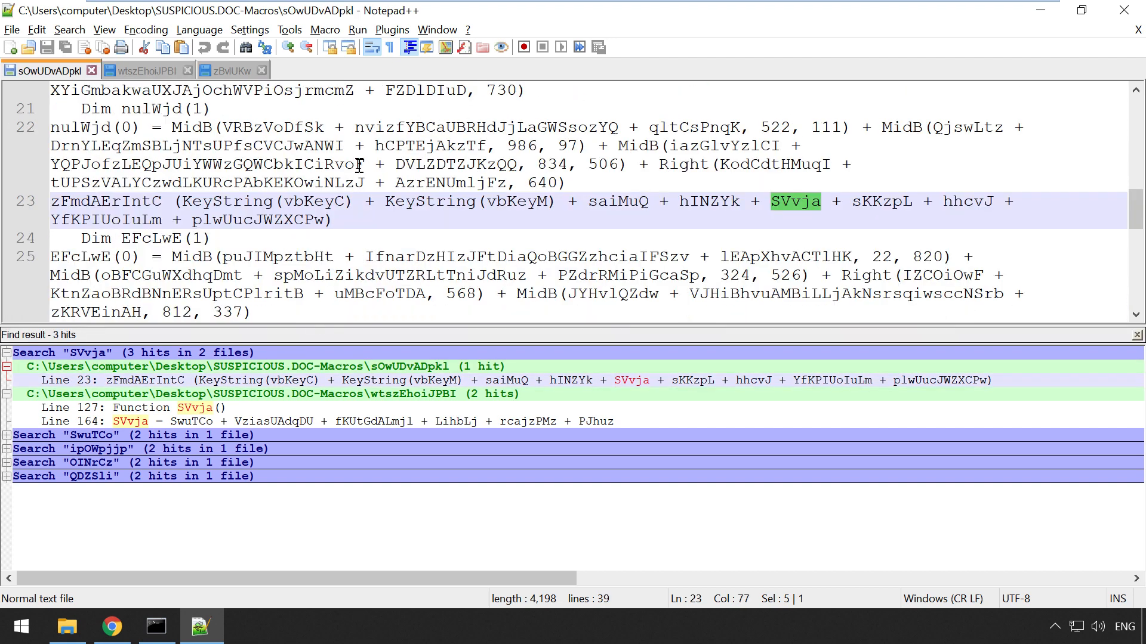
{"action": "double_click", "coordinate": [107, 203]}
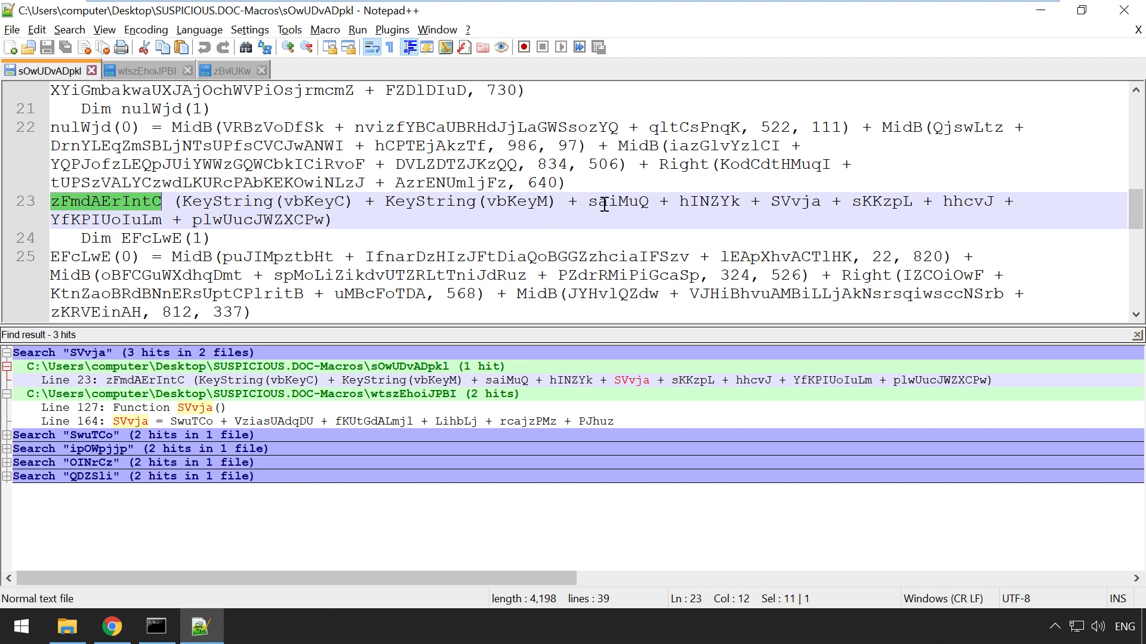
{"action": "double_click", "coordinate": [603, 203]}
{"action": "left_click", "coordinate": [813, 202]}
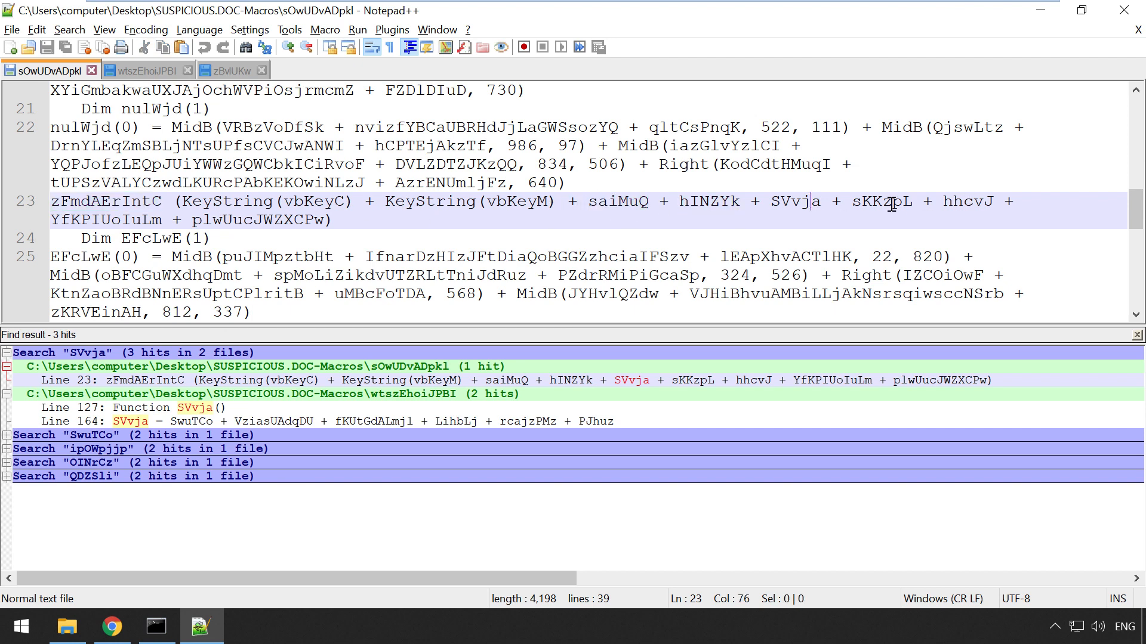
{"action": "left_click_drag", "start_coordinate": [173, 201], "coordinate": [993, 203]}
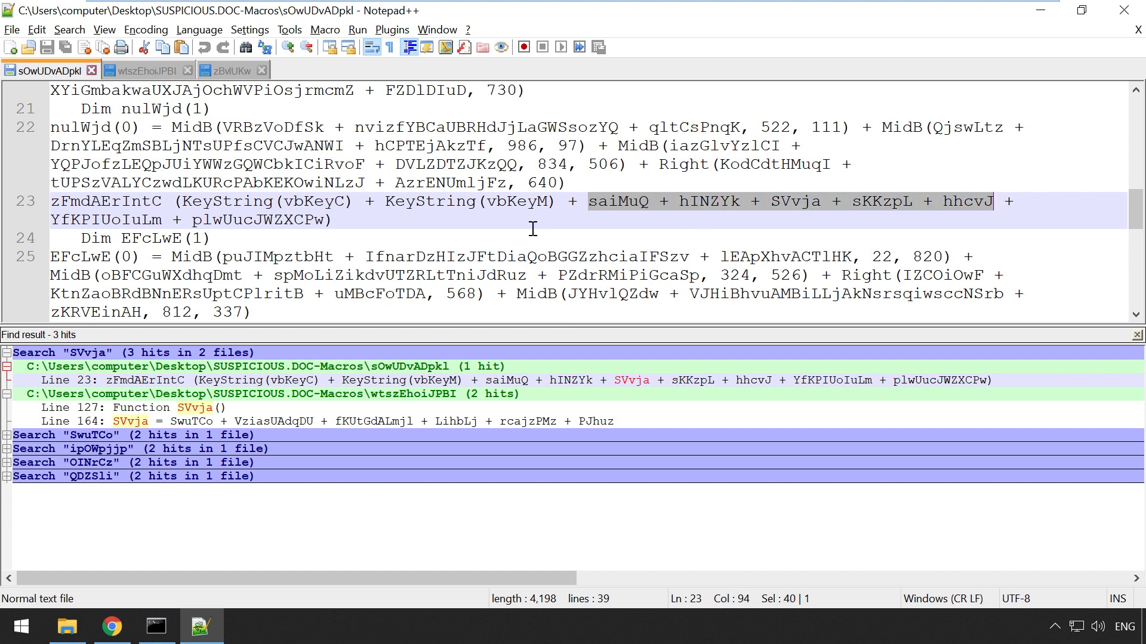
{"action": "double_click", "coordinate": [191, 201]}
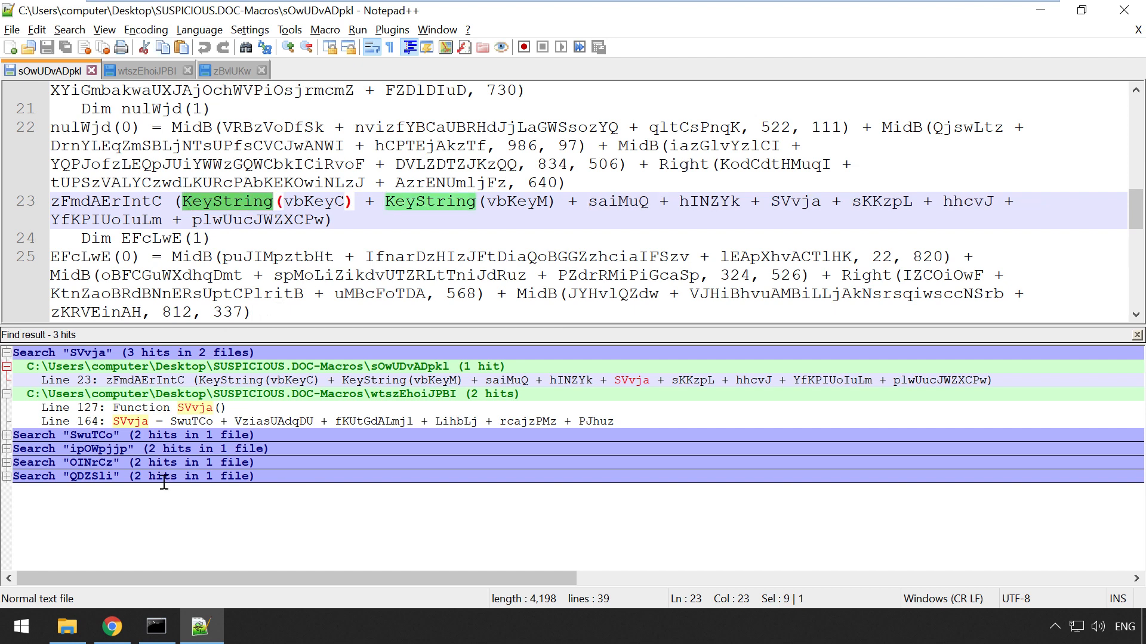
Step: Read KeyString's description in Chrome, then select the vbKeyC argument on line 23
{"action": "left_click", "coordinate": [112, 628]}
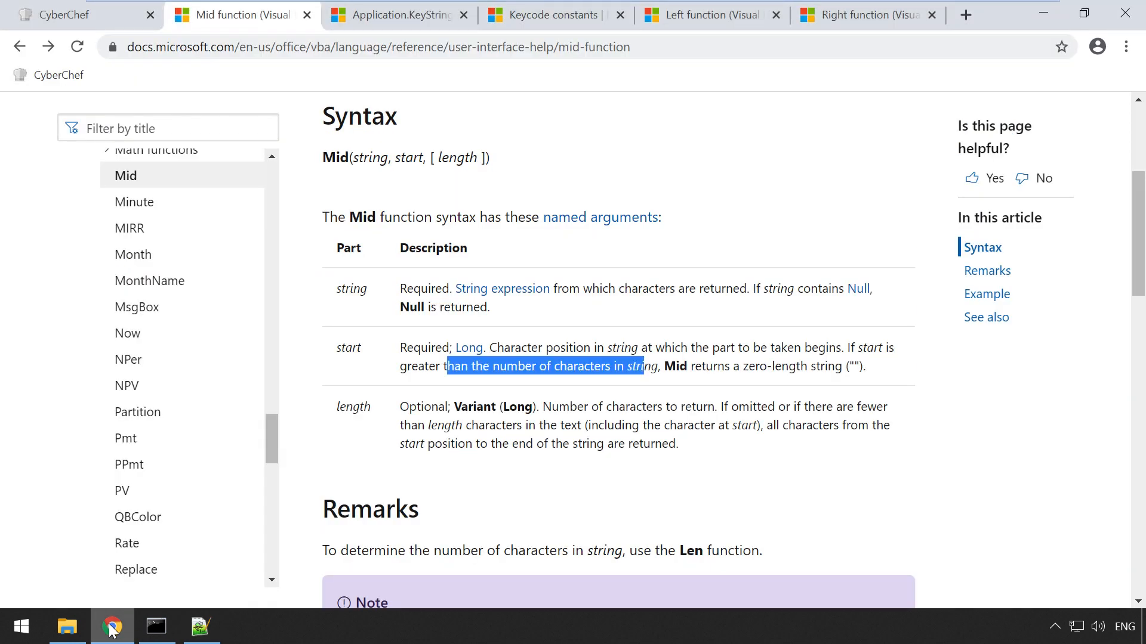
{"action": "left_click", "coordinate": [413, 21]}
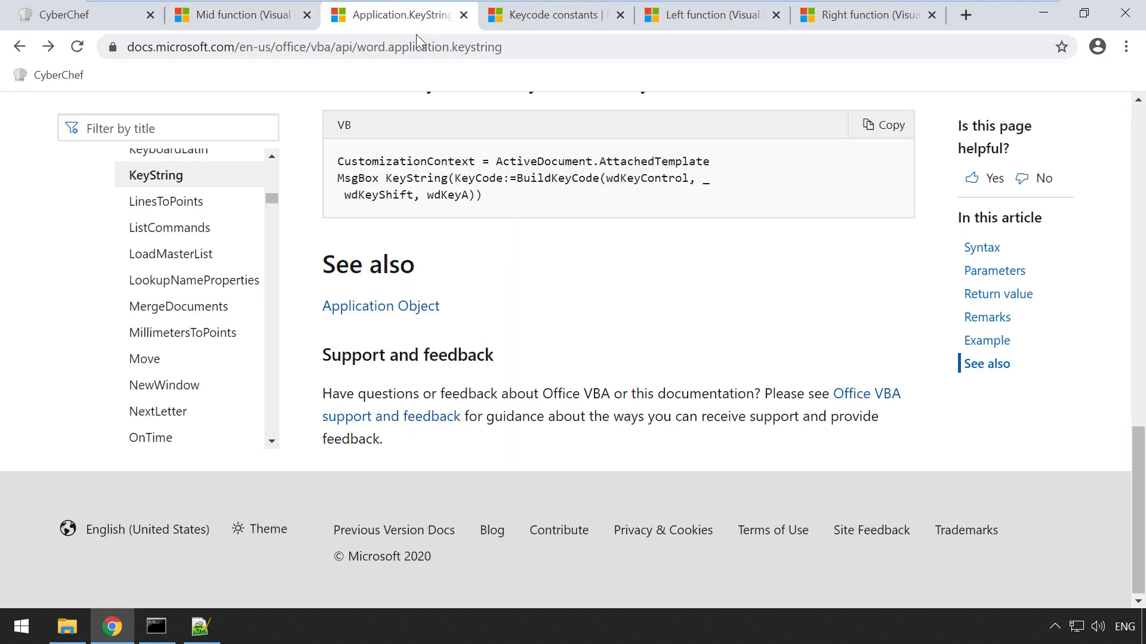
{"action": "scroll", "coordinate": [432, 266], "scroll_direction": "up", "scroll_amount": 15}
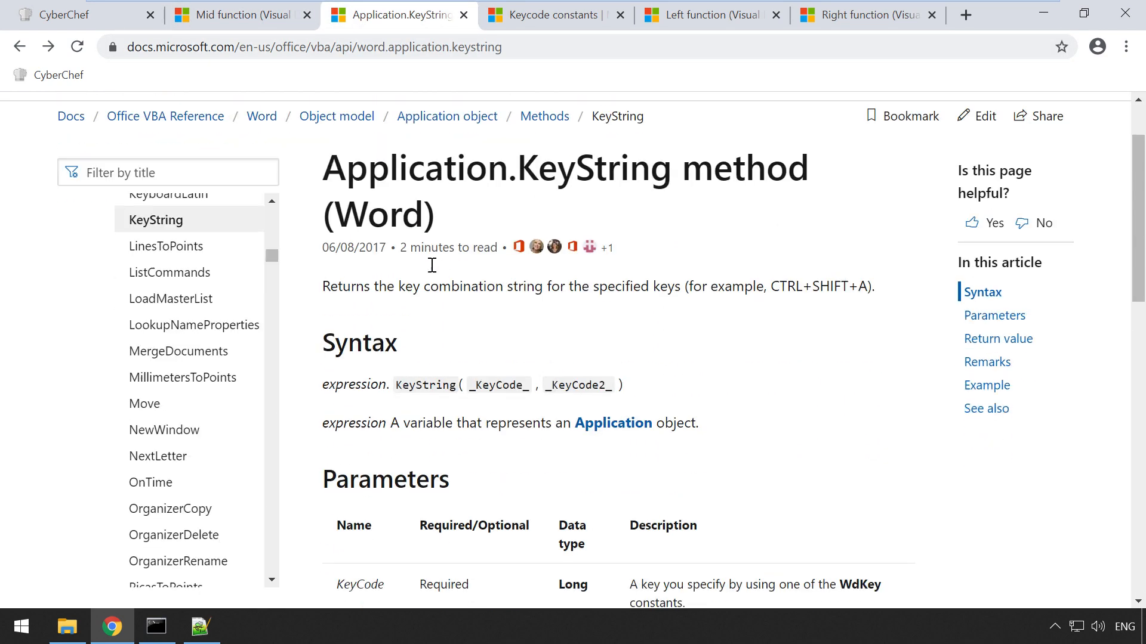
{"action": "left_click_drag", "start_coordinate": [323, 285], "coordinate": [684, 298]}
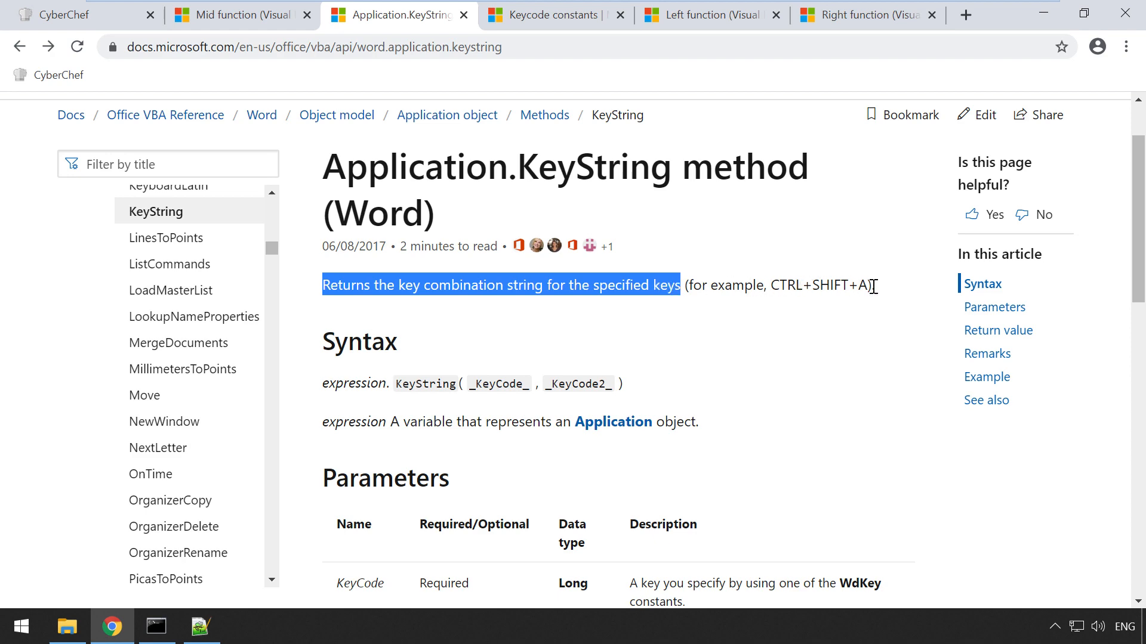
{"action": "key", "text": "alt+Tab"}
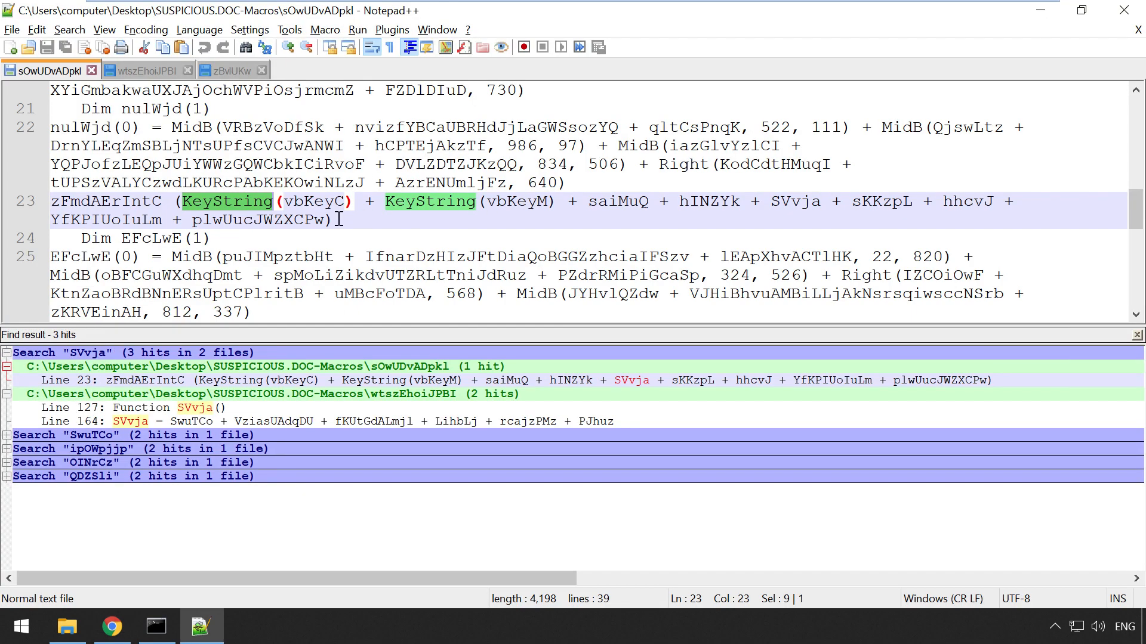
{"action": "double_click", "coordinate": [290, 203]}
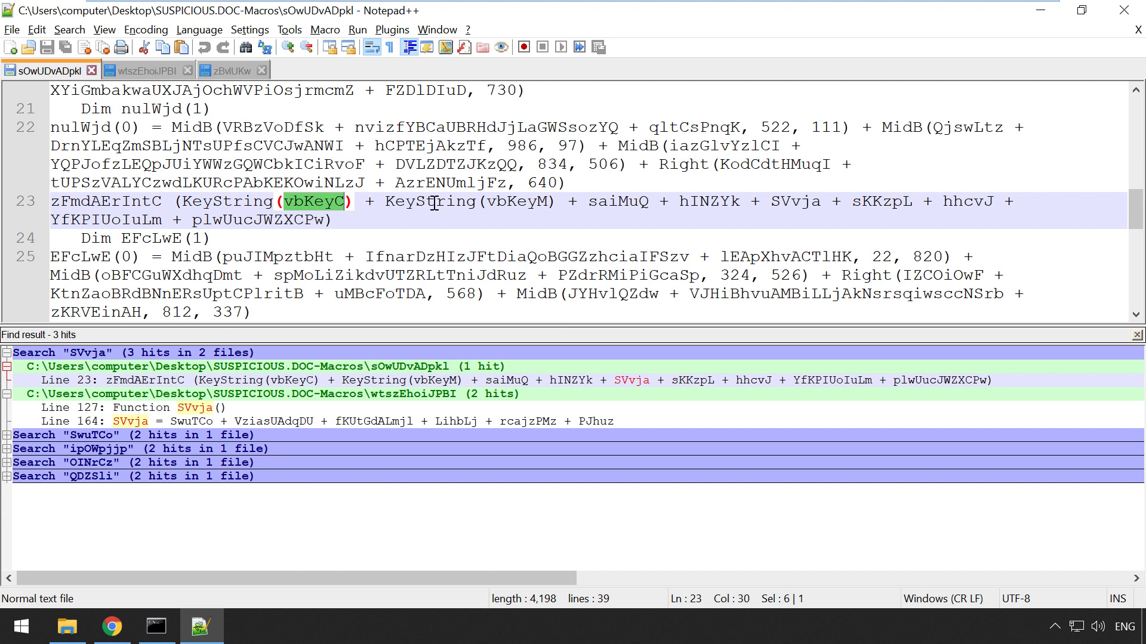
Step: Find vbKeyC (C key) and vbKeyM (M key) in the Keycode constants table
{"action": "key", "text": "alt+Tab"}
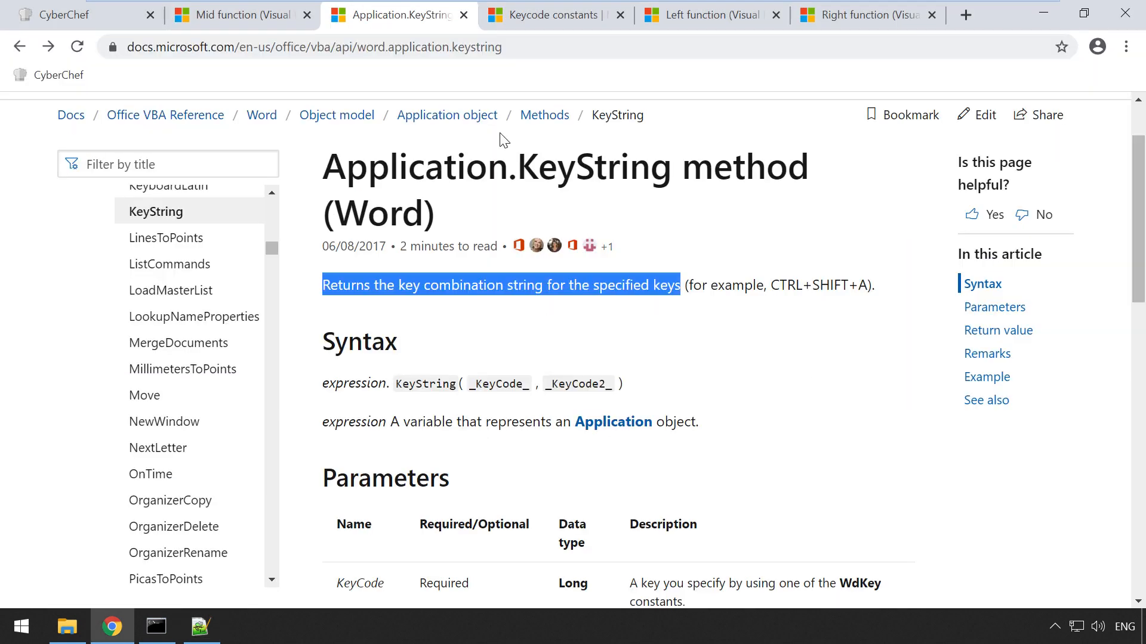
{"action": "left_click", "coordinate": [553, 21]}
{"action": "scroll", "coordinate": [476, 371], "scroll_direction": "down", "scroll_amount": 3}
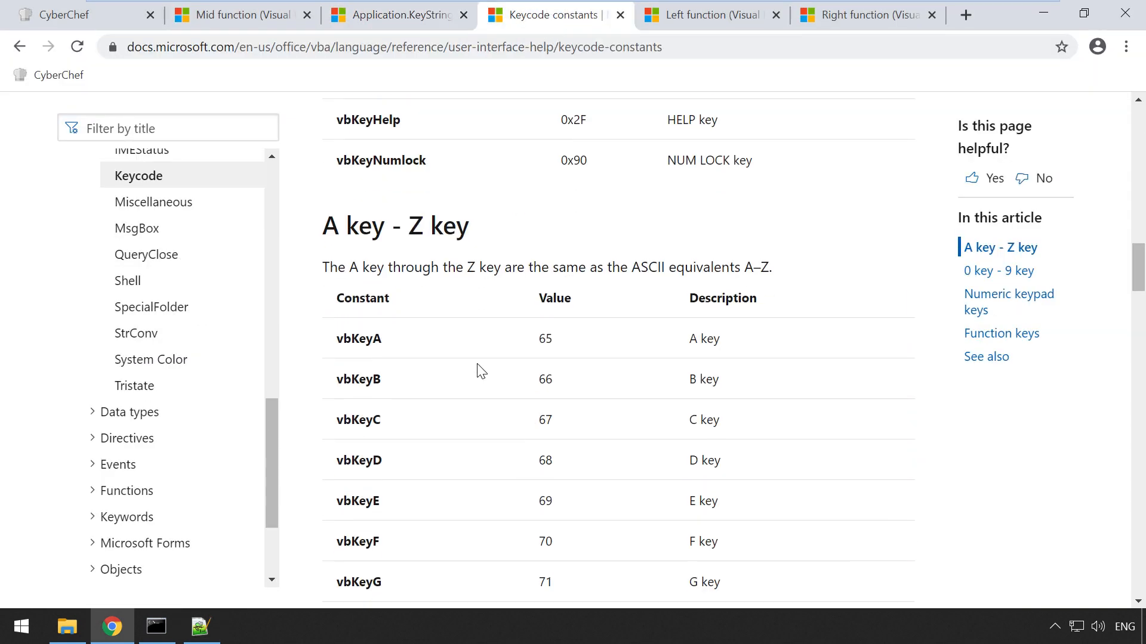
{"action": "left_click_drag", "start_coordinate": [338, 287], "coordinate": [382, 291]}
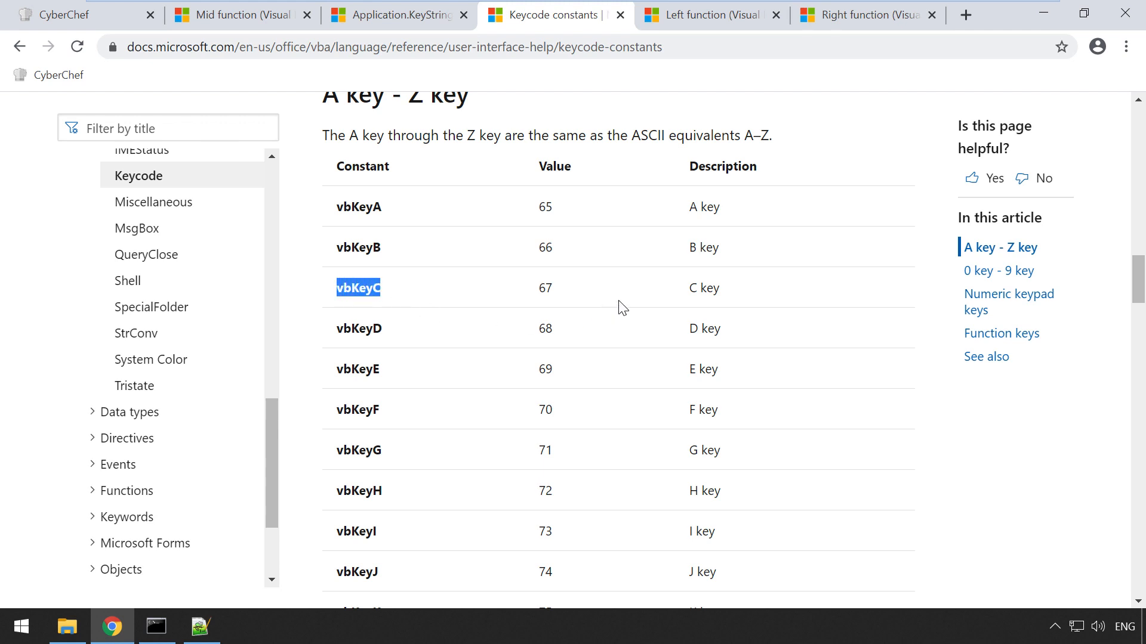
{"action": "left_click_drag", "start_coordinate": [680, 292], "coordinate": [720, 288]}
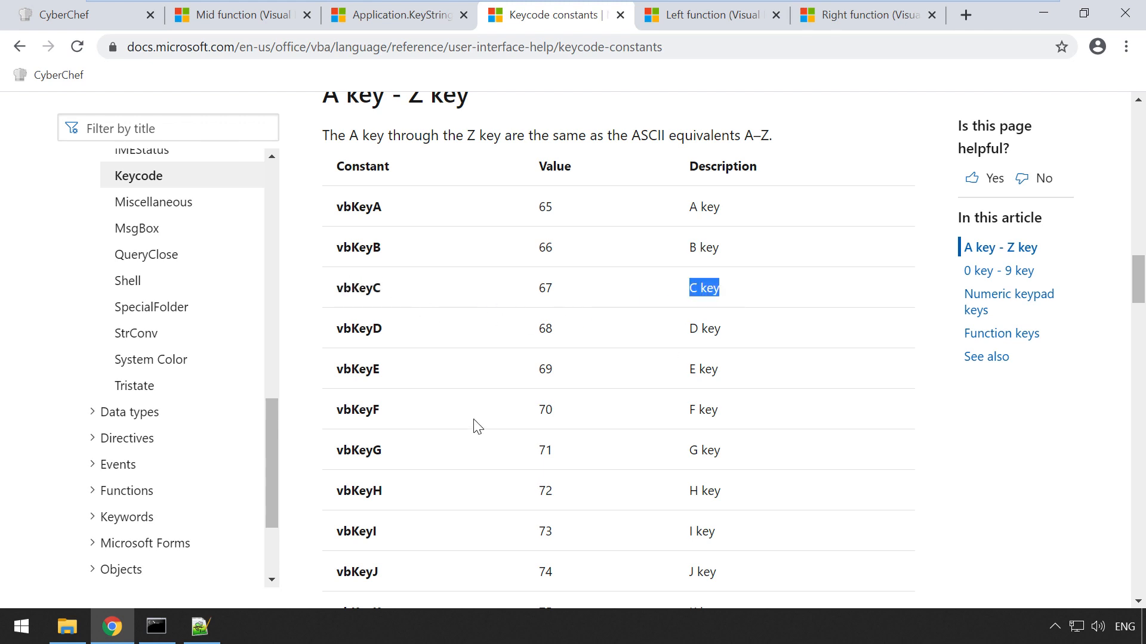
{"action": "scroll", "coordinate": [471, 426], "scroll_direction": "down", "scroll_amount": 6}
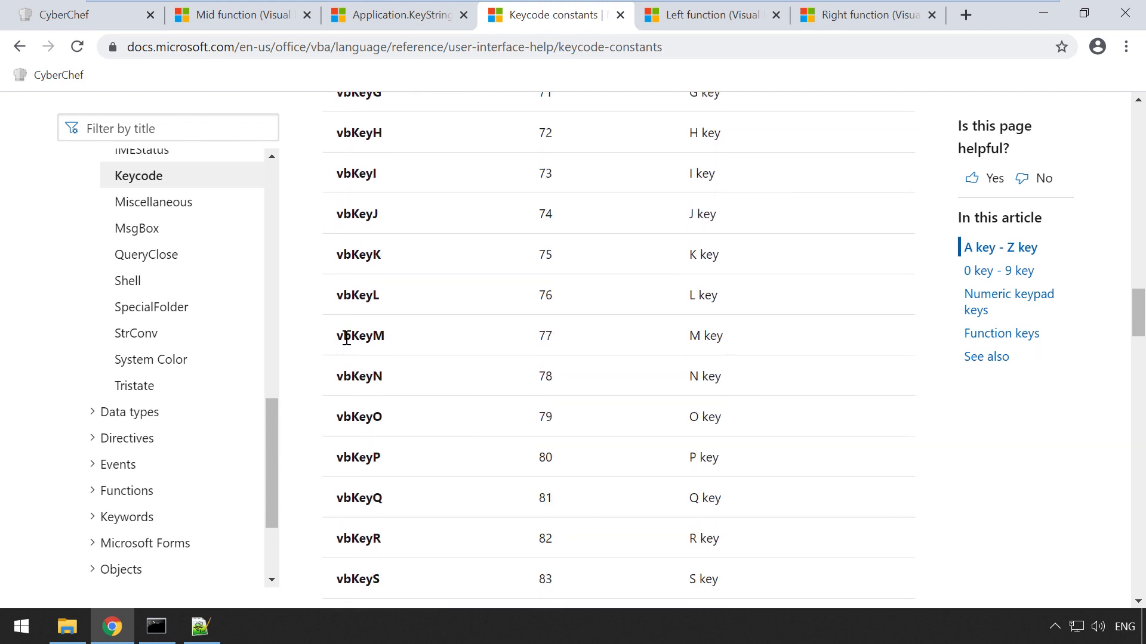
{"action": "left_click_drag", "start_coordinate": [337, 336], "coordinate": [385, 335]}
{"action": "double_click", "coordinate": [696, 337]}
{"action": "key", "text": "alt+Tab"}
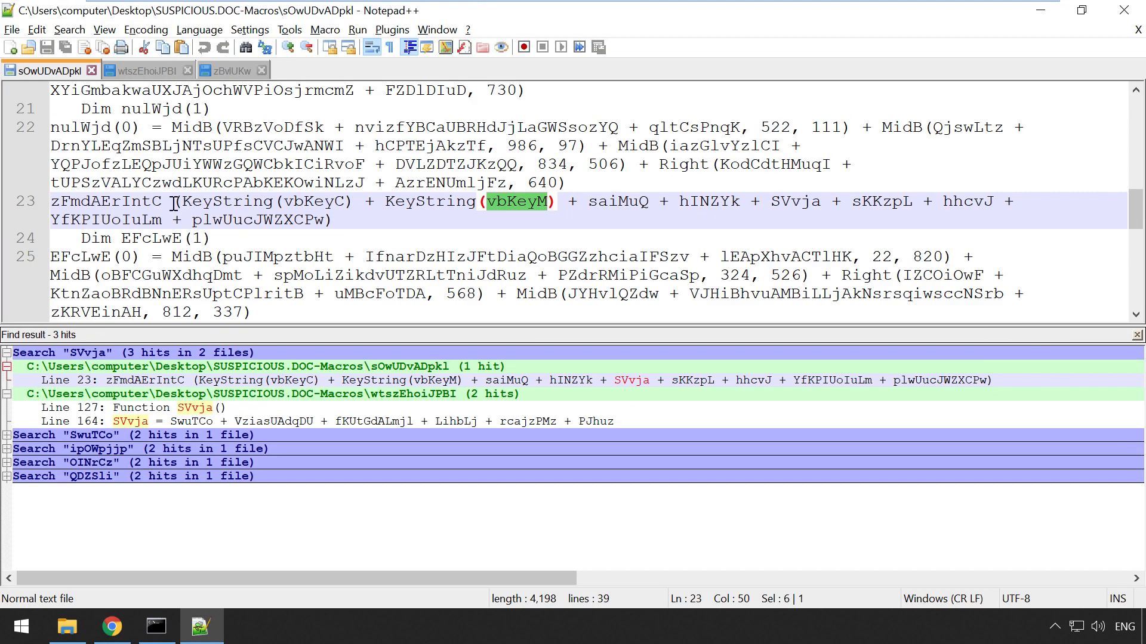
Step: Pick out saiMuQ on line 23, then find its OINrCz "d /" string on wtszEhoiJPBI line 14
{"action": "left_click_drag", "start_coordinate": [173, 203], "coordinate": [557, 204]}
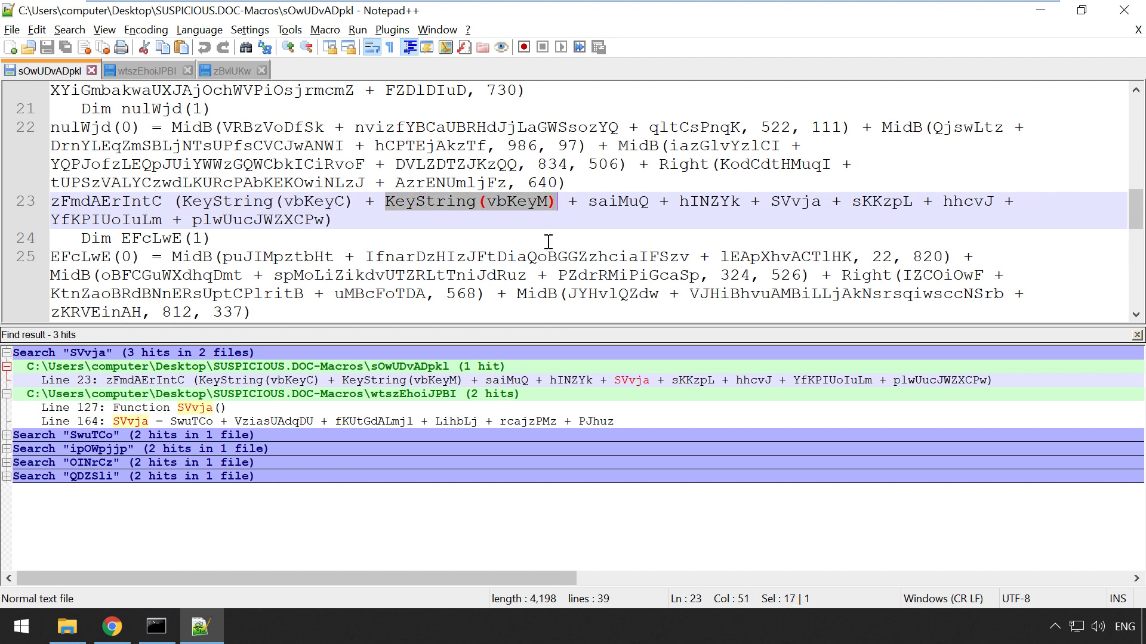
{"action": "double_click", "coordinate": [629, 204]}
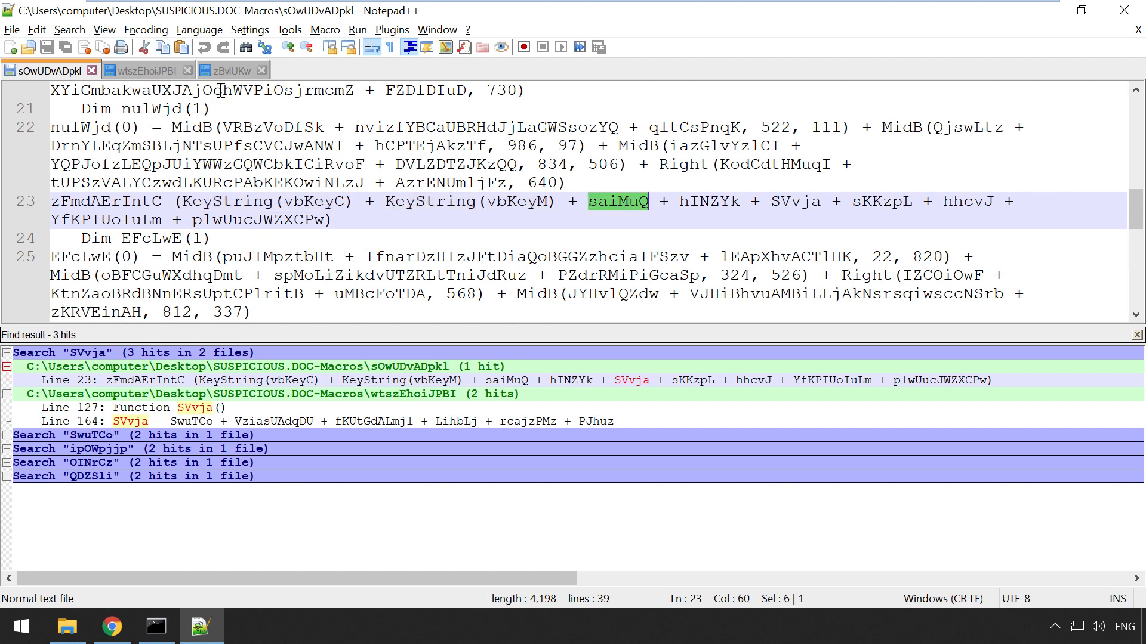
{"action": "left_click", "coordinate": [123, 67]}
{"action": "scroll", "coordinate": [203, 209], "scroll_direction": "up", "scroll_amount": 10}
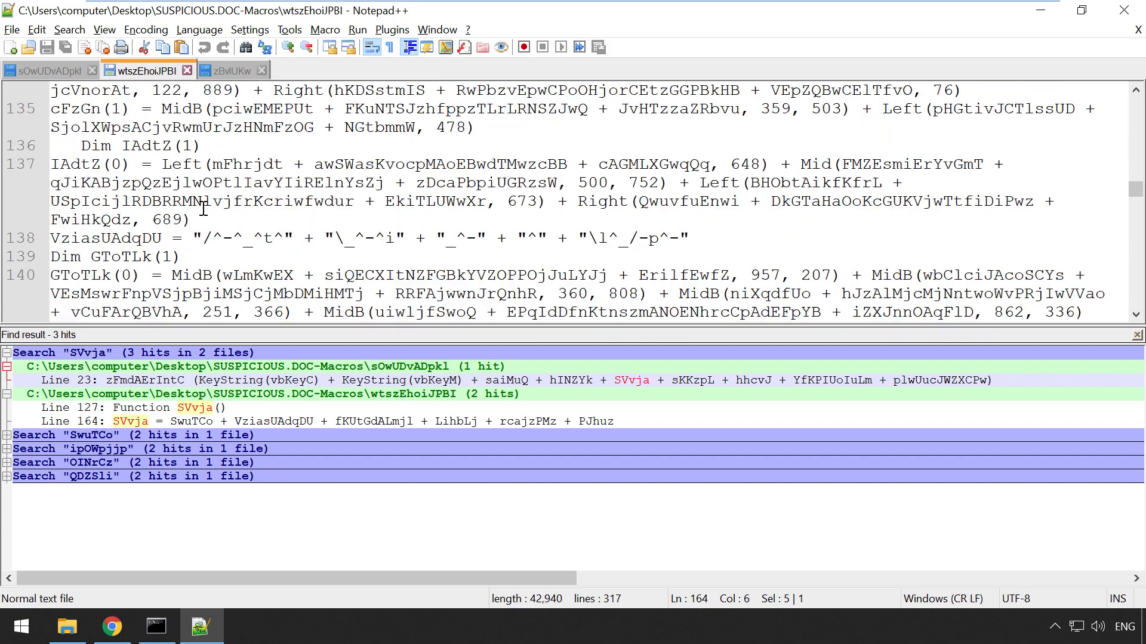
{"action": "scroll", "coordinate": [203, 209], "scroll_direction": "up", "scroll_amount": 3}
{"action": "left_click_drag", "start_coordinate": [1136, 190], "coordinate": [1140, 95]}
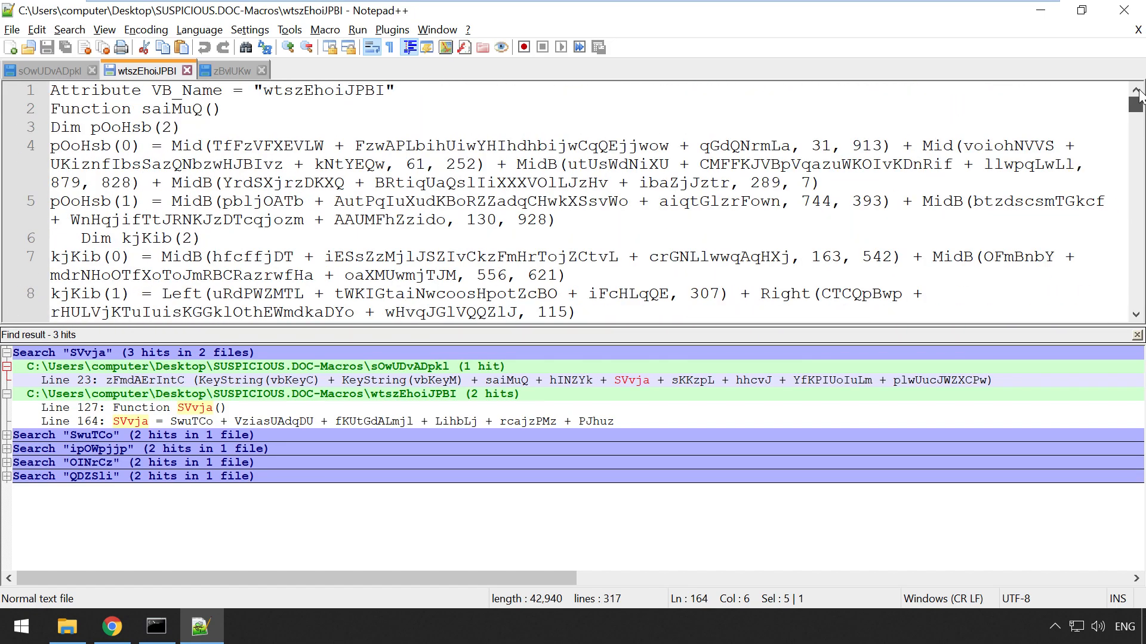
{"action": "scroll", "coordinate": [358, 192], "scroll_direction": "down", "scroll_amount": 6}
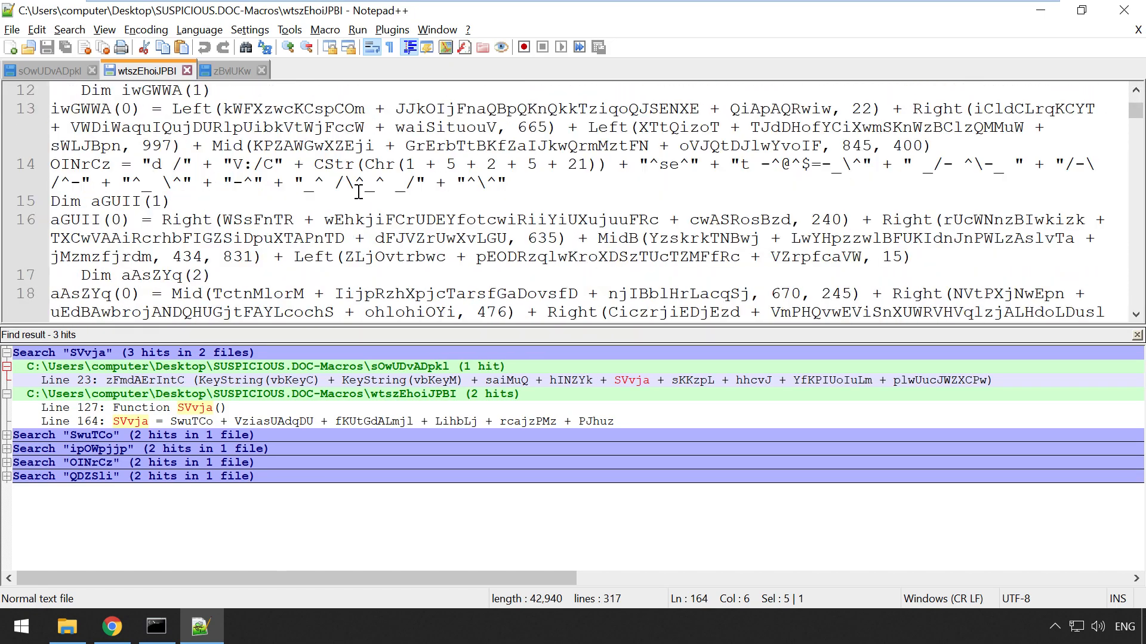
{"action": "double_click", "coordinate": [70, 166]}
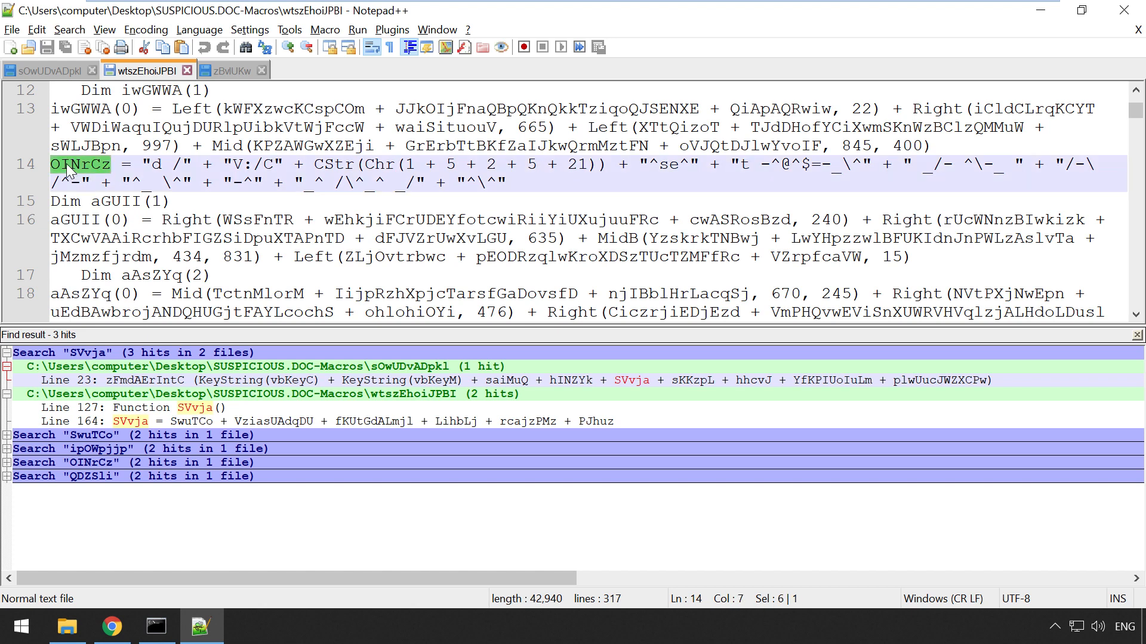
{"action": "double_click", "coordinate": [154, 165]}
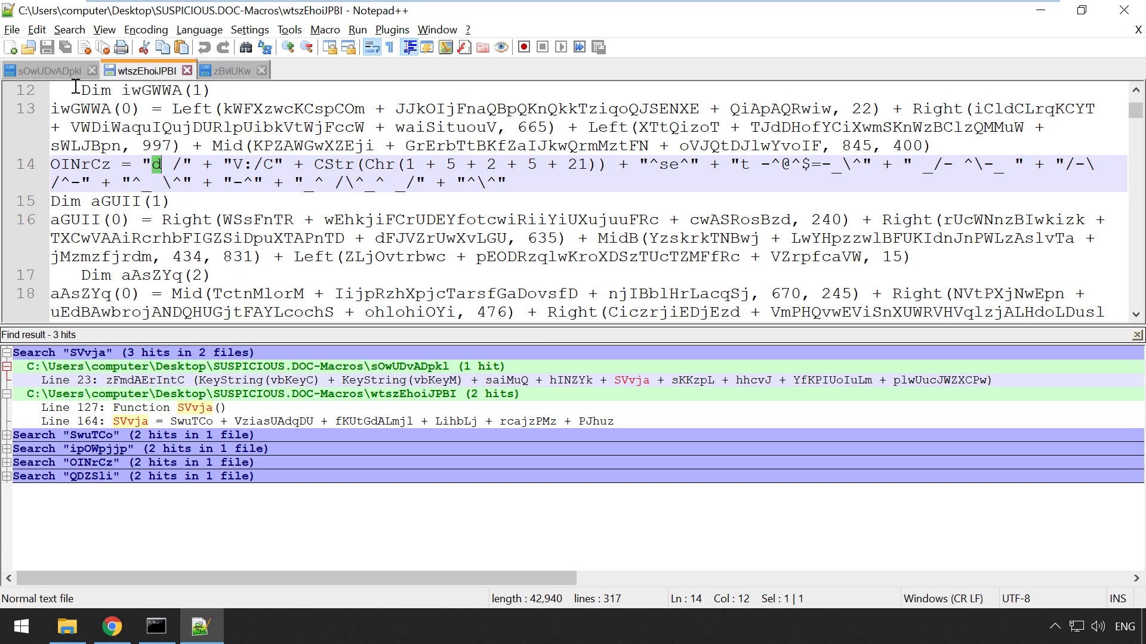
Step: Back in sOwUDvADpkl, re-select KeyString, vbKeyM and saiMuQ on line 23
{"action": "left_click", "coordinate": [66, 71]}
{"action": "double_click", "coordinate": [274, 200]}
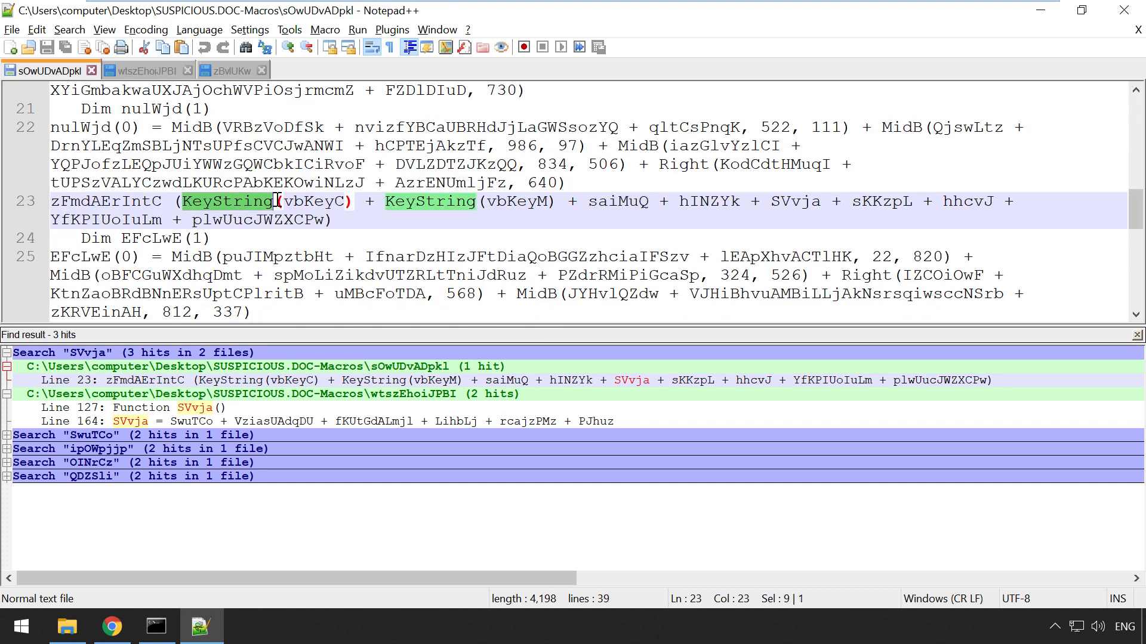
{"action": "double_click", "coordinate": [517, 202]}
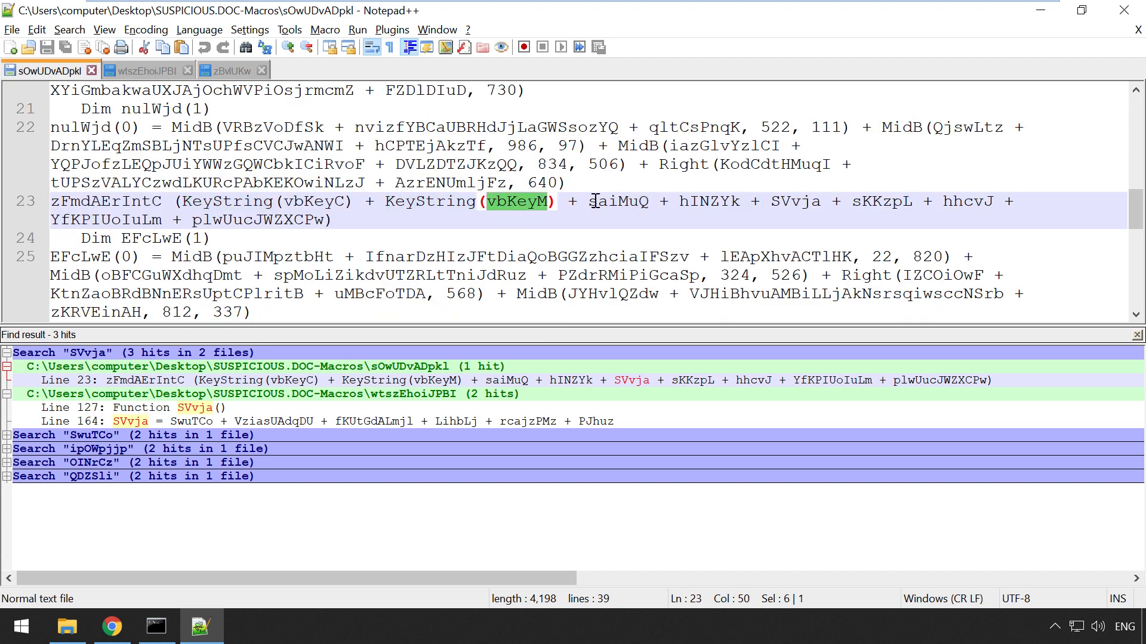
{"action": "double_click", "coordinate": [595, 201]}
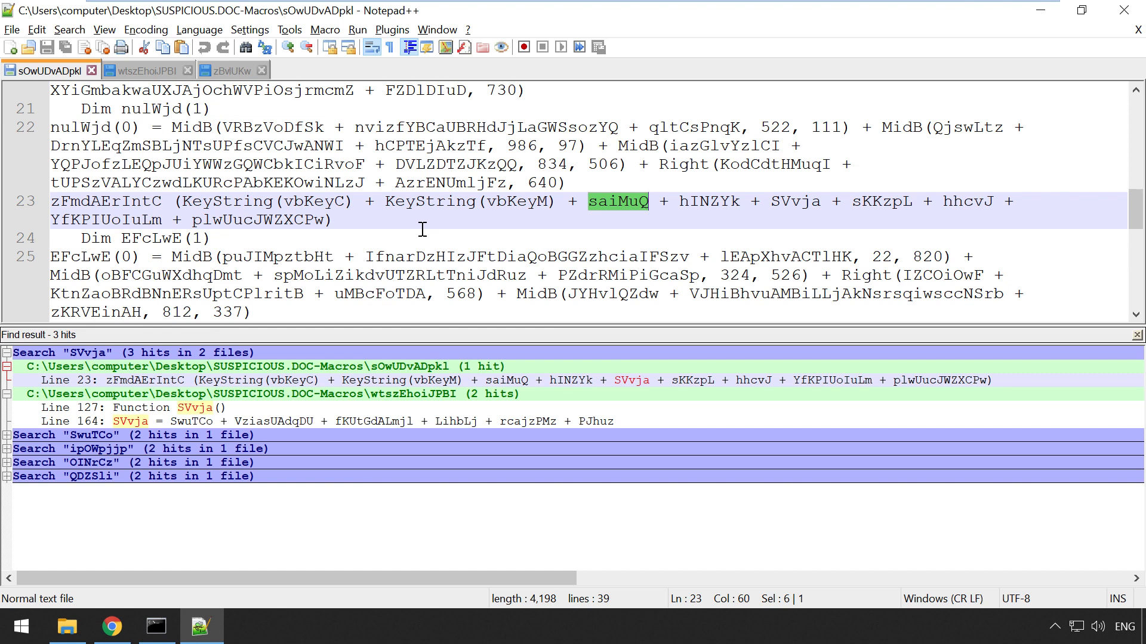
Step: Highlight the OINrCz string expression on line 14 of wtszEhoiJPBI
{"action": "left_click", "coordinate": [151, 74]}
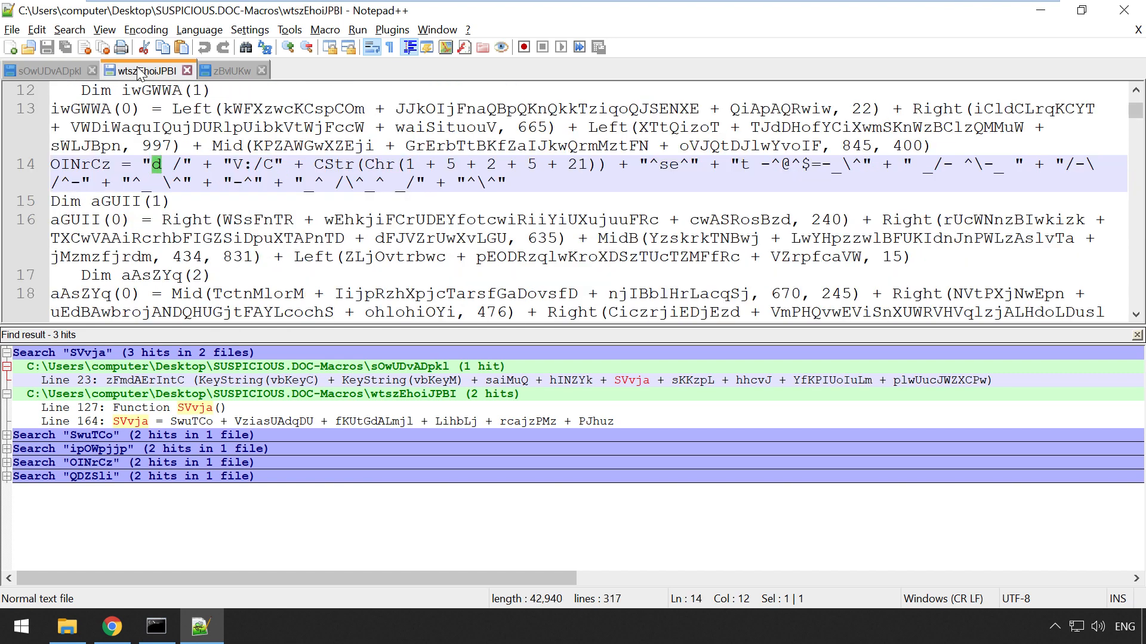
{"action": "left_click_drag", "start_coordinate": [519, 183], "coordinate": [143, 164]}
{"action": "scroll", "coordinate": [256, 212], "scroll_direction": "up", "scroll_amount": 2}
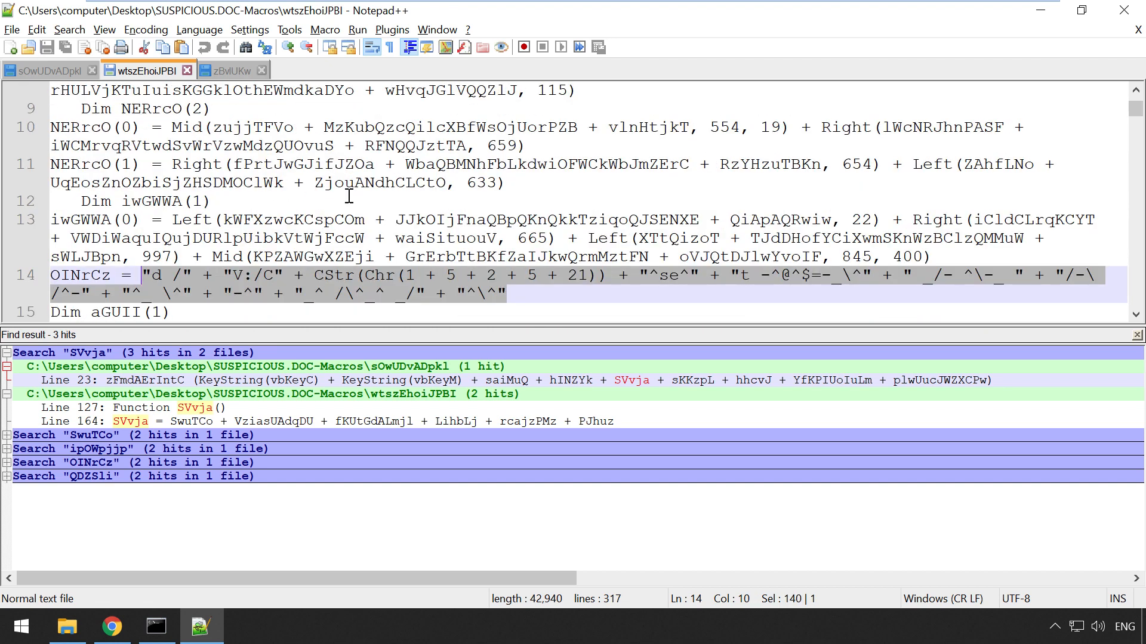
{"action": "scroll", "coordinate": [337, 207], "scroll_direction": "up", "scroll_amount": 4}
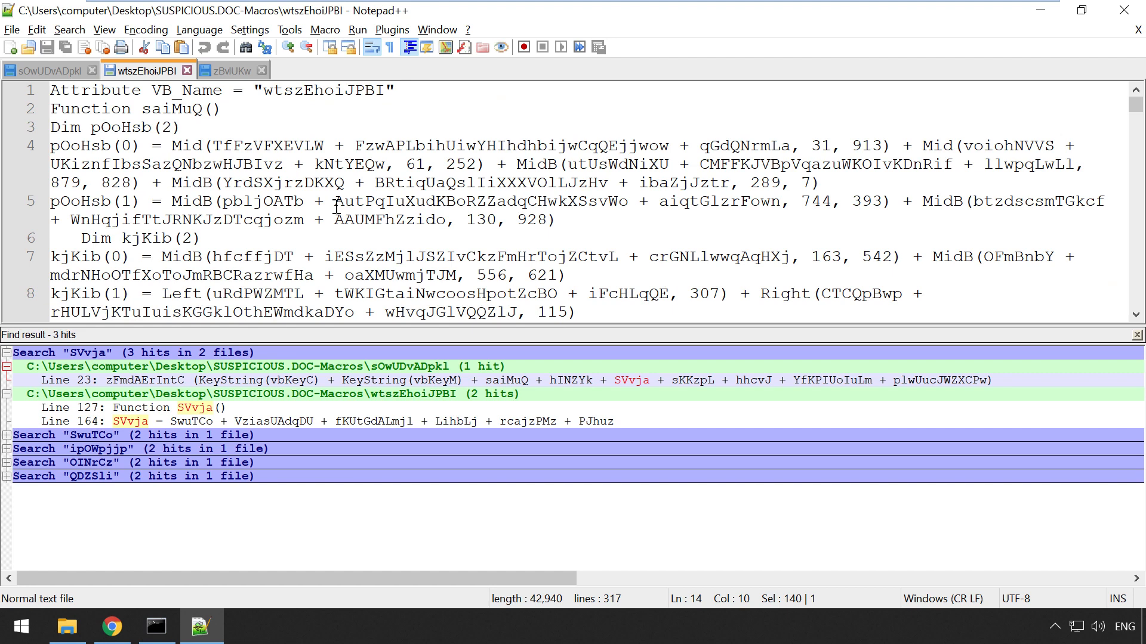
{"action": "scroll", "coordinate": [337, 207], "scroll_direction": "down", "scroll_amount": 4}
{"action": "scroll", "coordinate": [336, 207], "scroll_direction": "down", "scroll_amount": 1}
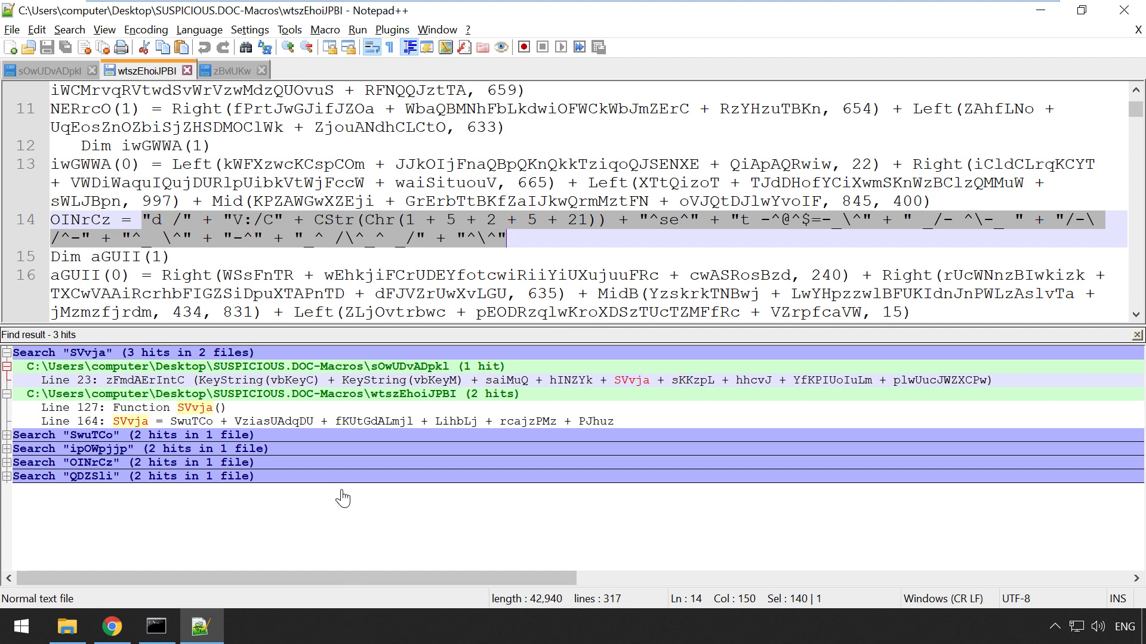
Step: Select all of the wtszEhoiJPBI macro text, copy it, and minimize Notepad++
{"action": "left_click", "coordinate": [461, 167]}
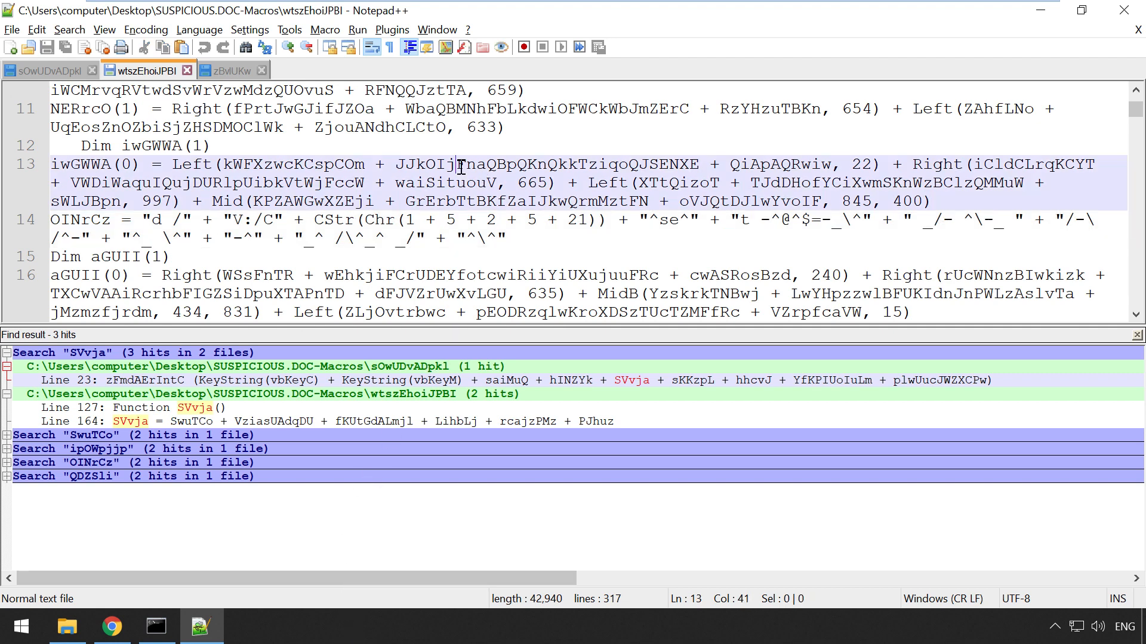
{"action": "right_click", "coordinate": [461, 167]}
{"action": "left_click", "coordinate": [499, 253]}
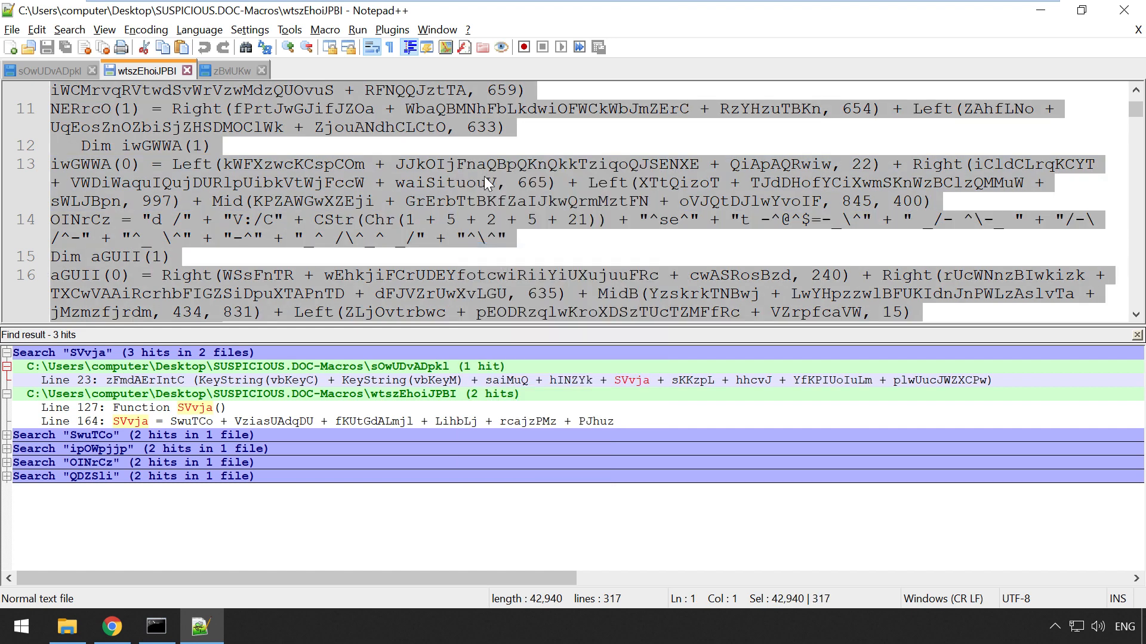
{"action": "right_click", "coordinate": [484, 176]}
{"action": "left_click", "coordinate": [500, 203]}
{"action": "left_click", "coordinate": [1043, 11]}
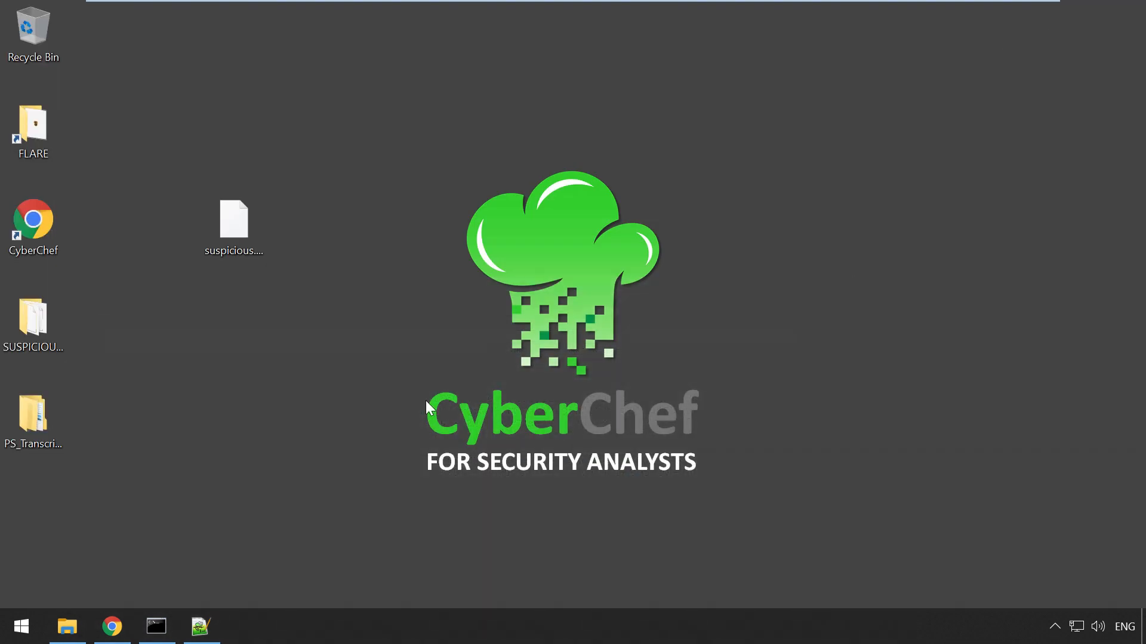
Step: Paste the copied wtszEhoiJPBI macro (317 lines, 42624 characters) into CyberChef's Input
{"action": "left_click", "coordinate": [112, 626]}
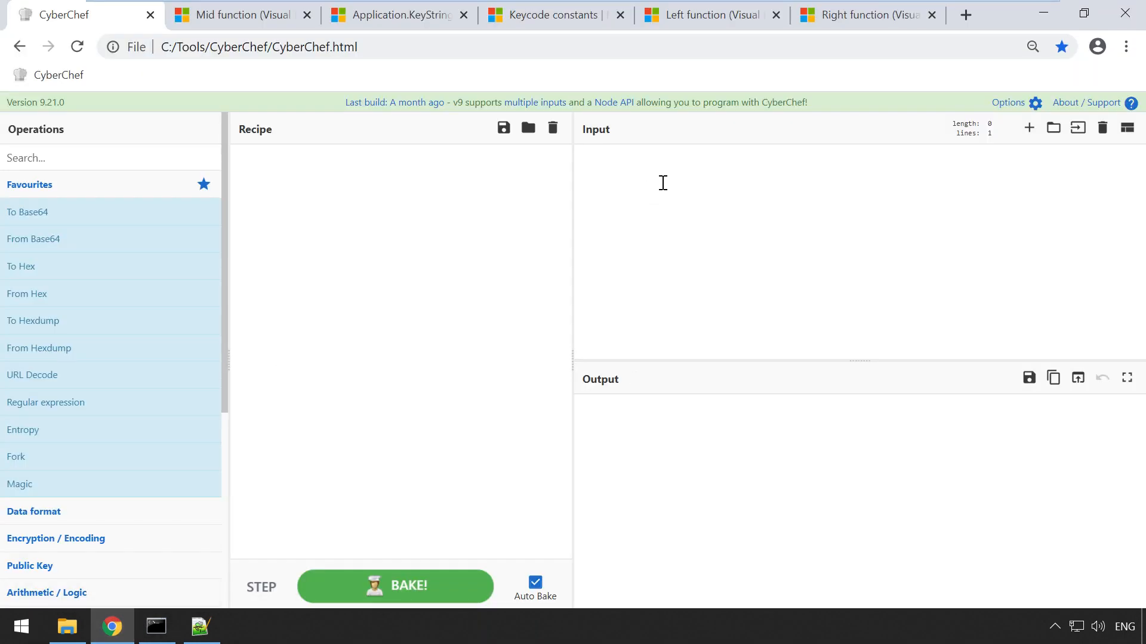
{"action": "left_click", "coordinate": [620, 175]}
{"action": "right_click", "coordinate": [609, 164]}
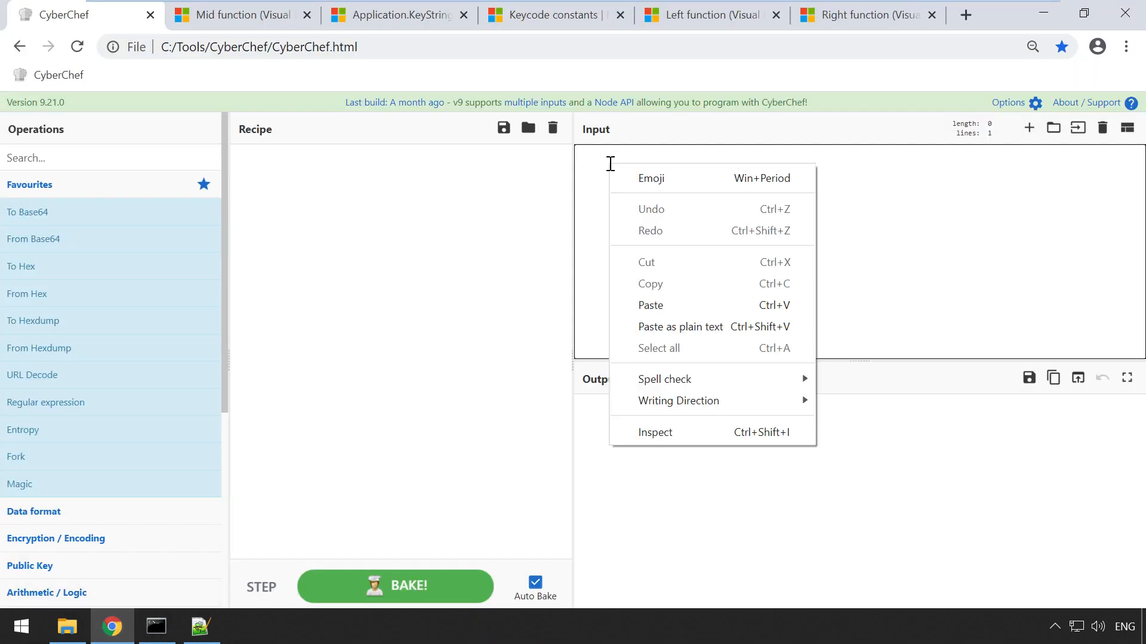
{"action": "left_click", "coordinate": [651, 306]}
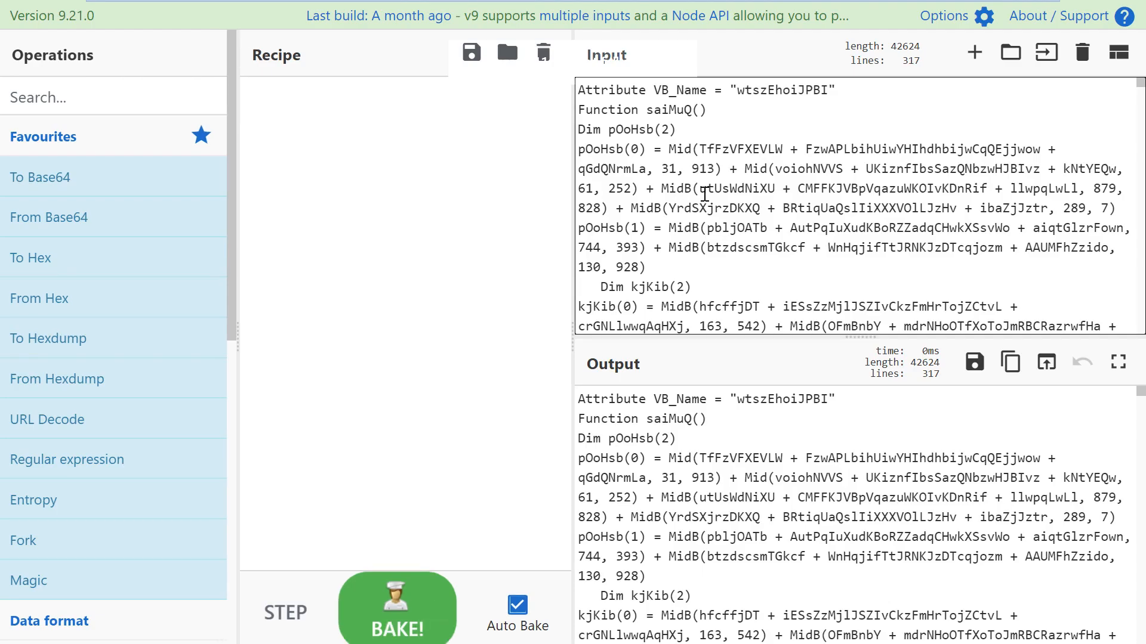
{"action": "left_click", "coordinate": [704, 189]}
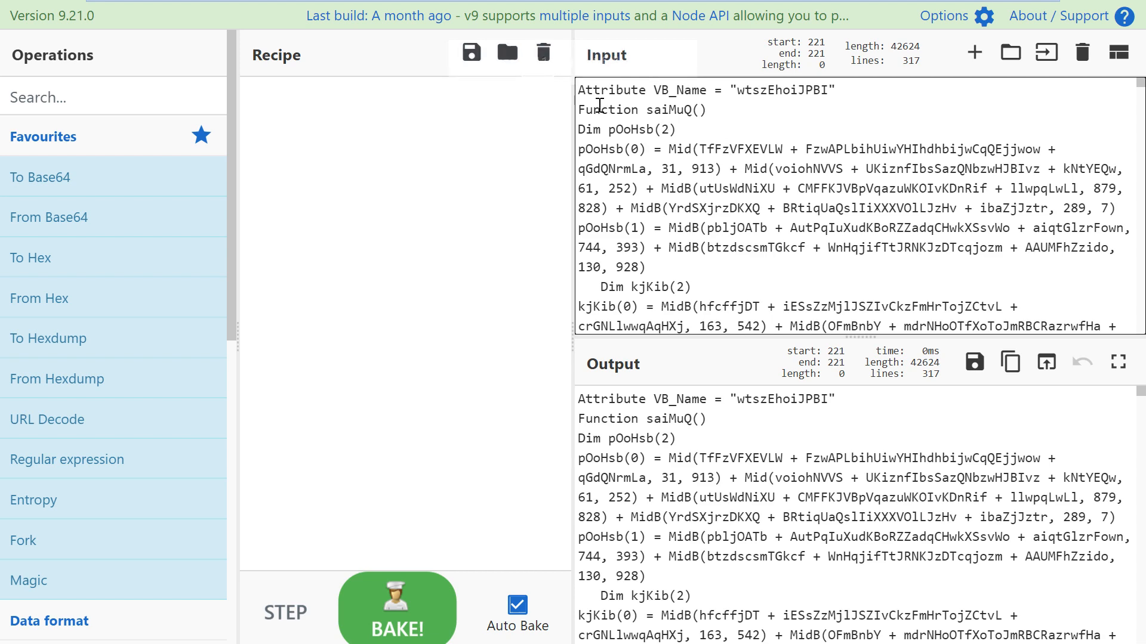
Step: Widen the input and output panes and highlight the pOOhsb and OINrCz assignments
{"action": "left_click_drag", "start_coordinate": [571, 111], "coordinate": [613, 114]}
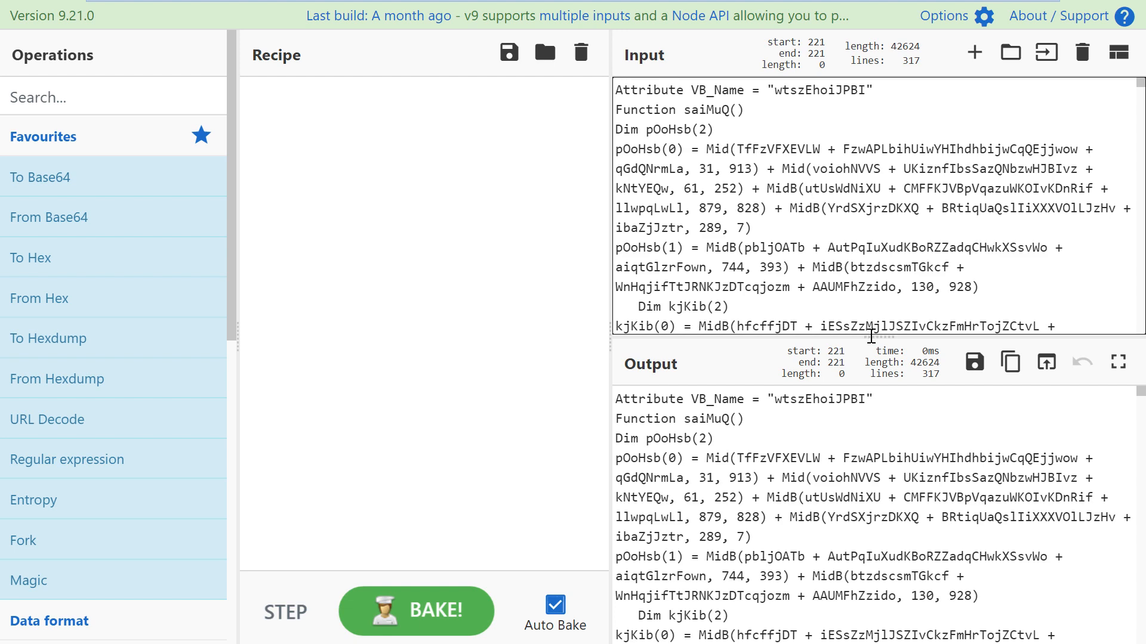
{"action": "scroll", "coordinate": [798, 173], "scroll_direction": "down", "scroll_amount": 3}
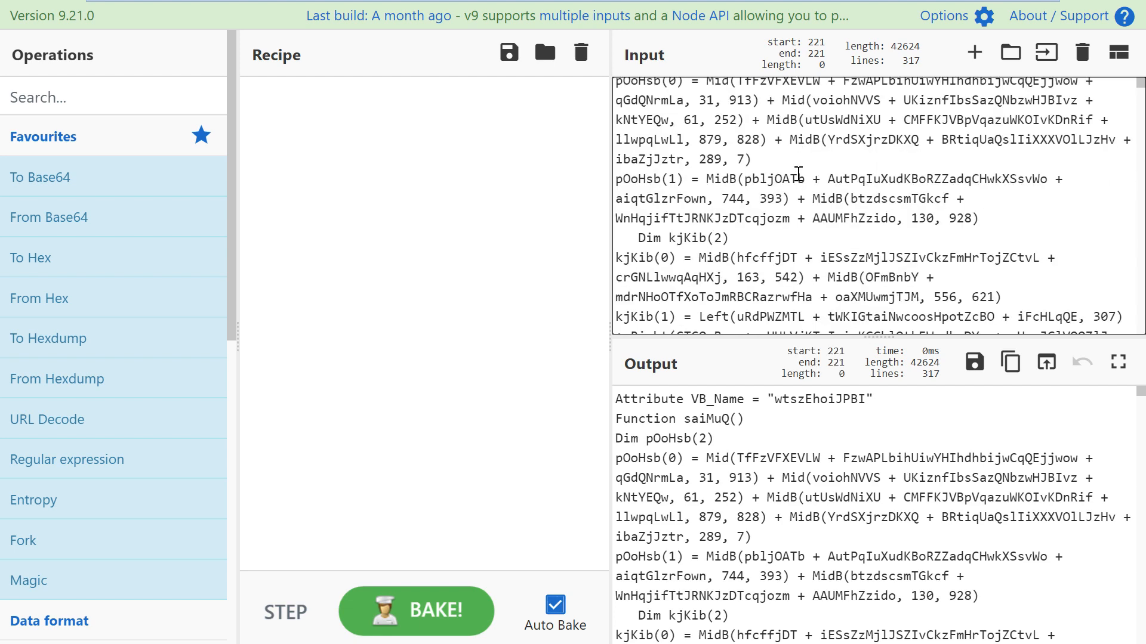
{"action": "scroll", "coordinate": [747, 157], "scroll_direction": "up", "scroll_amount": 1}
{"action": "scroll", "coordinate": [747, 158], "scroll_direction": "up", "scroll_amount": 2}
{"action": "left_click_drag", "start_coordinate": [676, 150], "coordinate": [859, 251]}
{"action": "scroll", "coordinate": [760, 231], "scroll_direction": "down", "scroll_amount": 8}
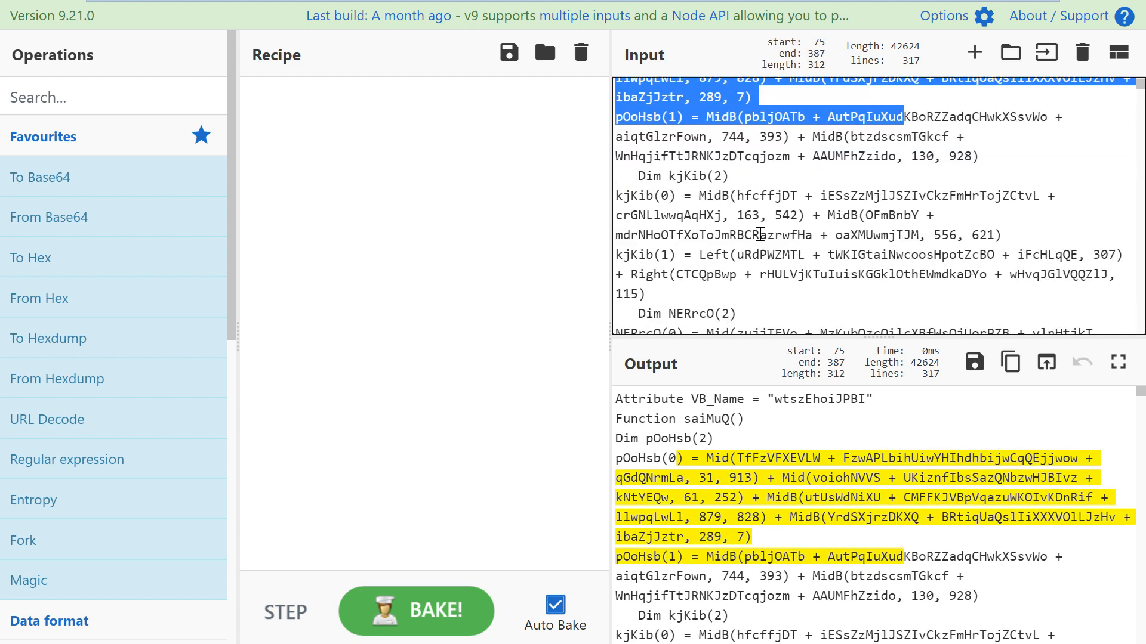
{"action": "left_click_drag", "start_coordinate": [686, 250], "coordinate": [803, 289]}
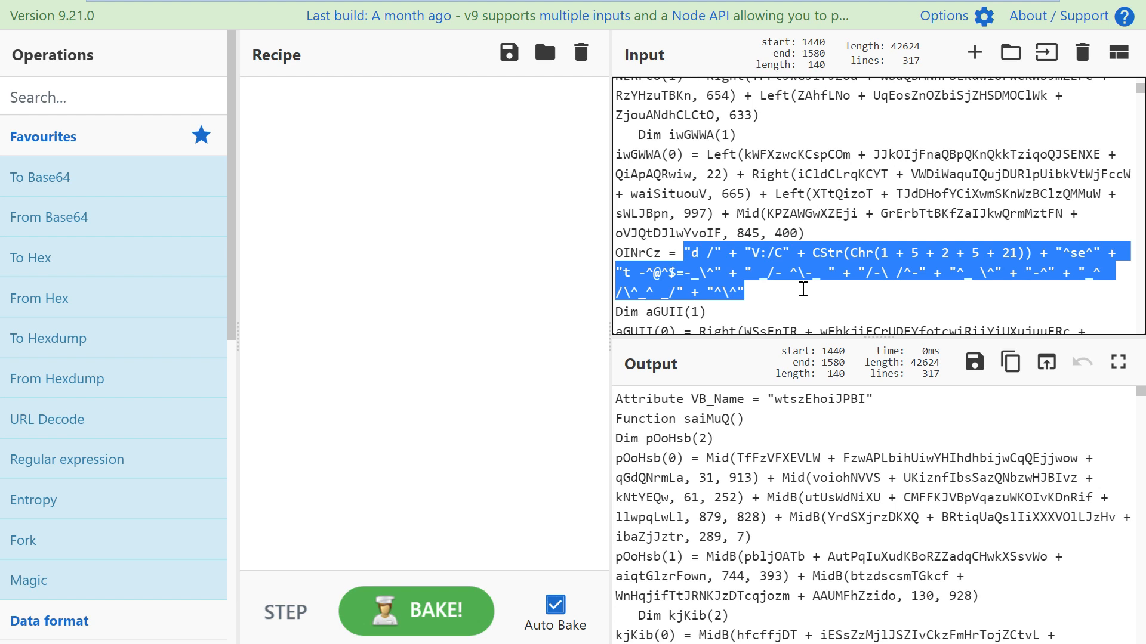
Step: Review the OINrCz string expression and the wtszEhoiJPBI module name in the input
{"action": "left_click", "coordinate": [738, 193]}
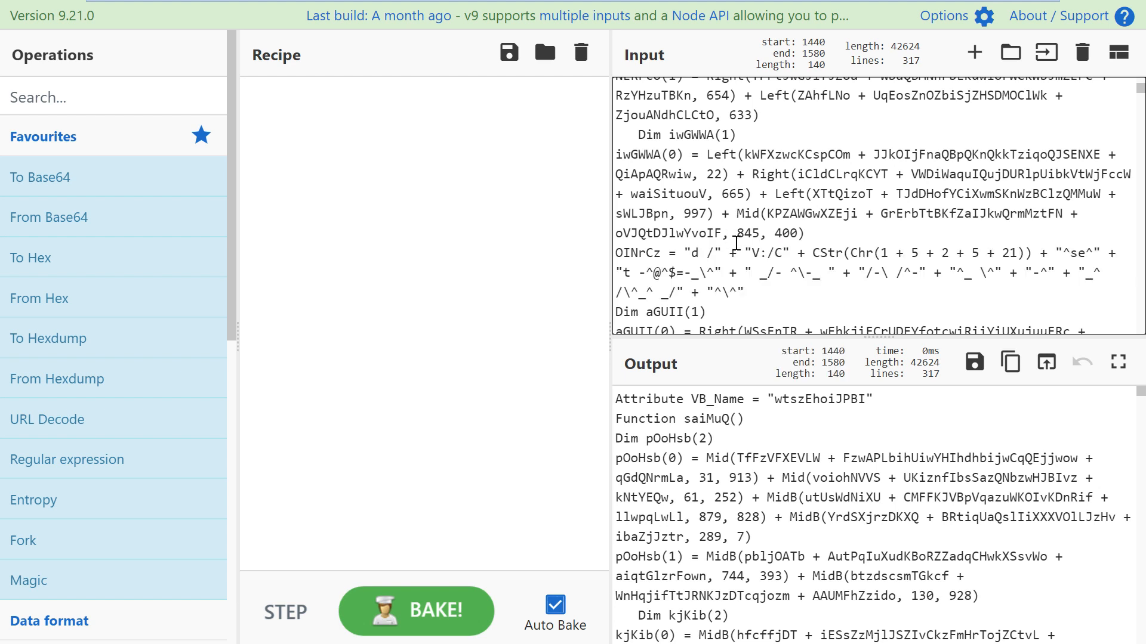
{"action": "left_click_drag", "start_coordinate": [746, 293], "coordinate": [684, 254]}
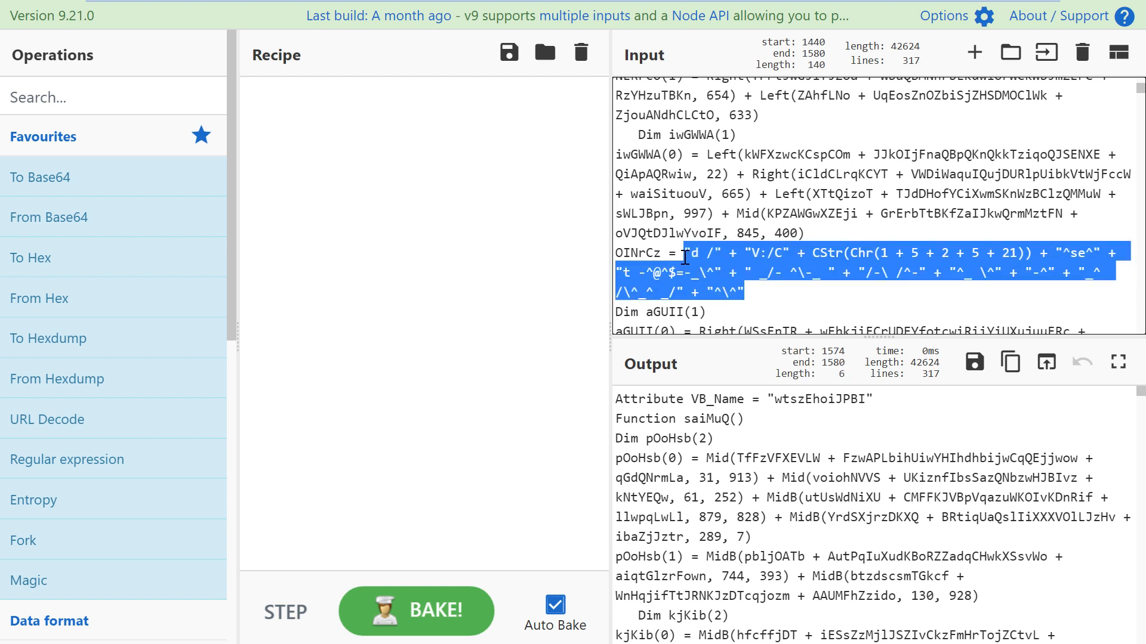
{"action": "left_click", "coordinate": [708, 154]}
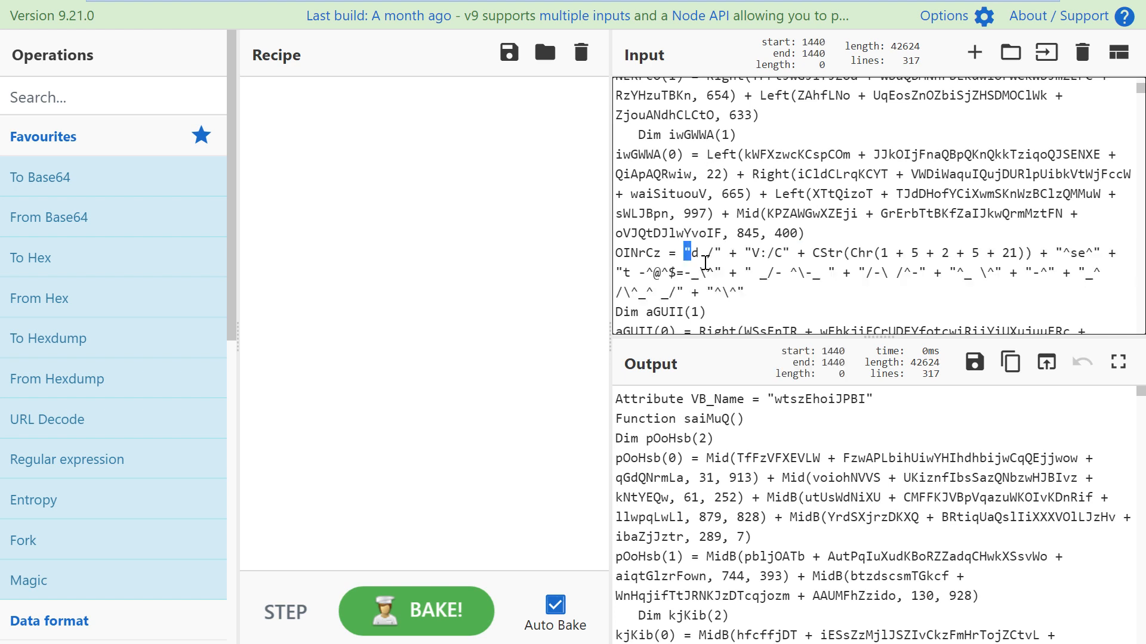
{"action": "mouse_move", "coordinate": [682, 252]}
{"action": "left_mouse_down"}
{"action": "mouse_move", "coordinate": [754, 300]}
{"action": "mouse_move", "coordinate": [686, 258]}
{"action": "left_mouse_up"}
{"action": "left_click", "coordinate": [755, 298]}
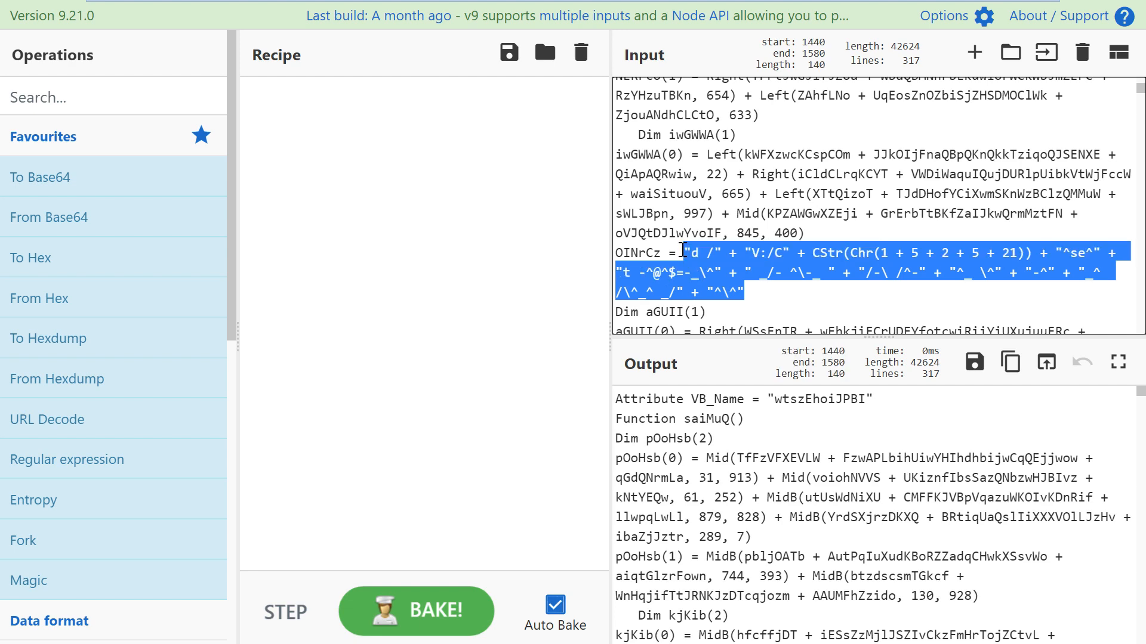
{"action": "left_click", "coordinate": [682, 252]}
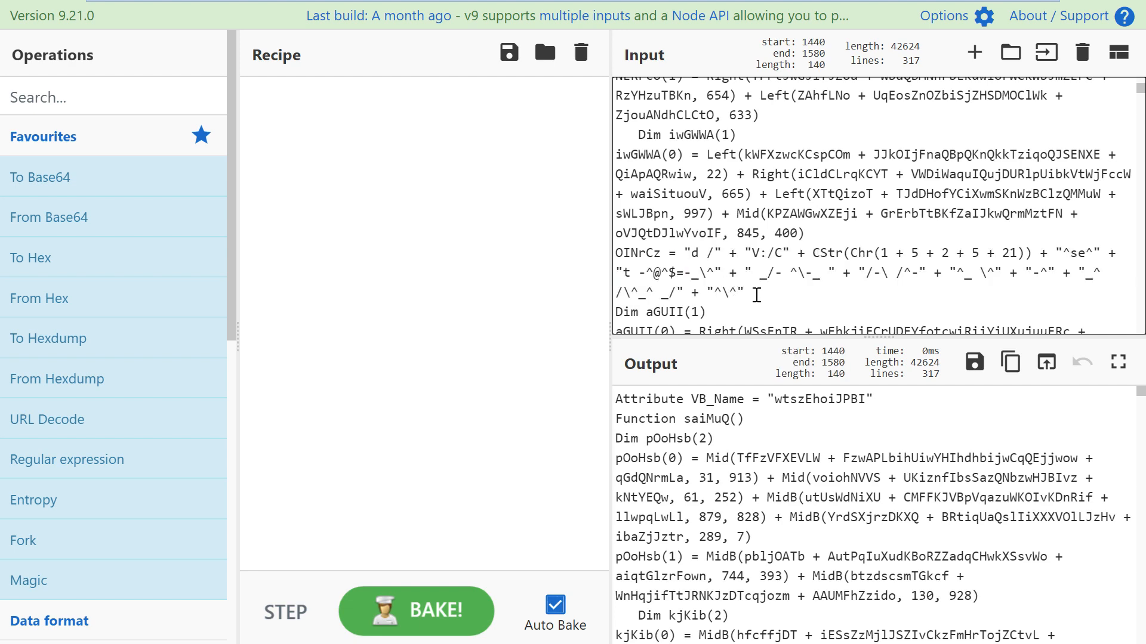
{"action": "scroll", "coordinate": [791, 293], "scroll_direction": "up", "scroll_amount": 10}
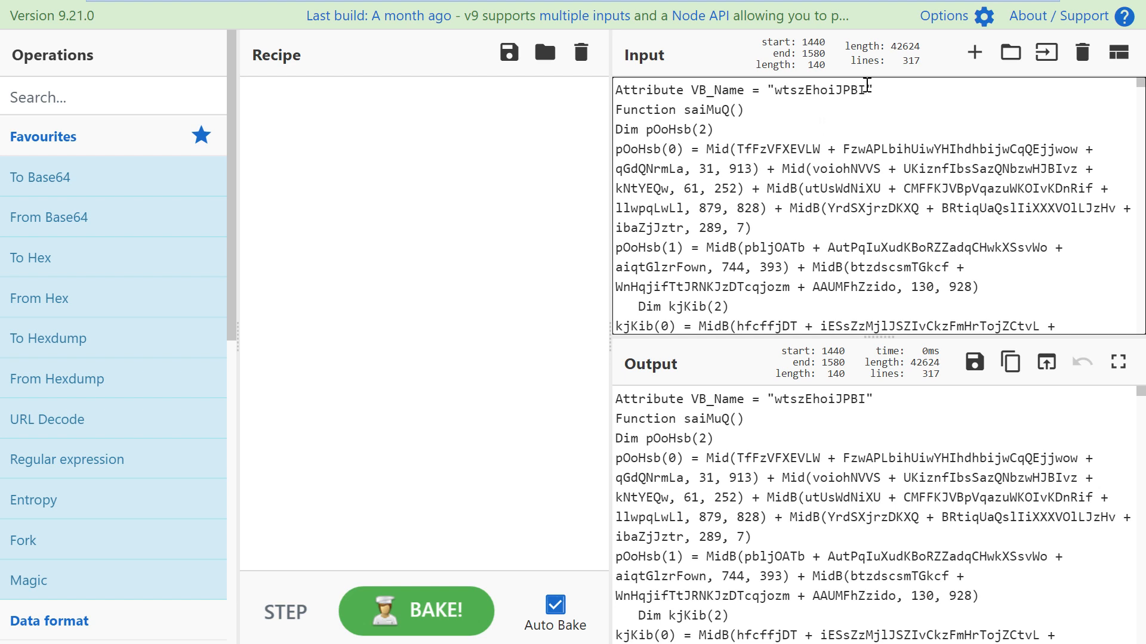
{"action": "double_click", "coordinate": [845, 85]}
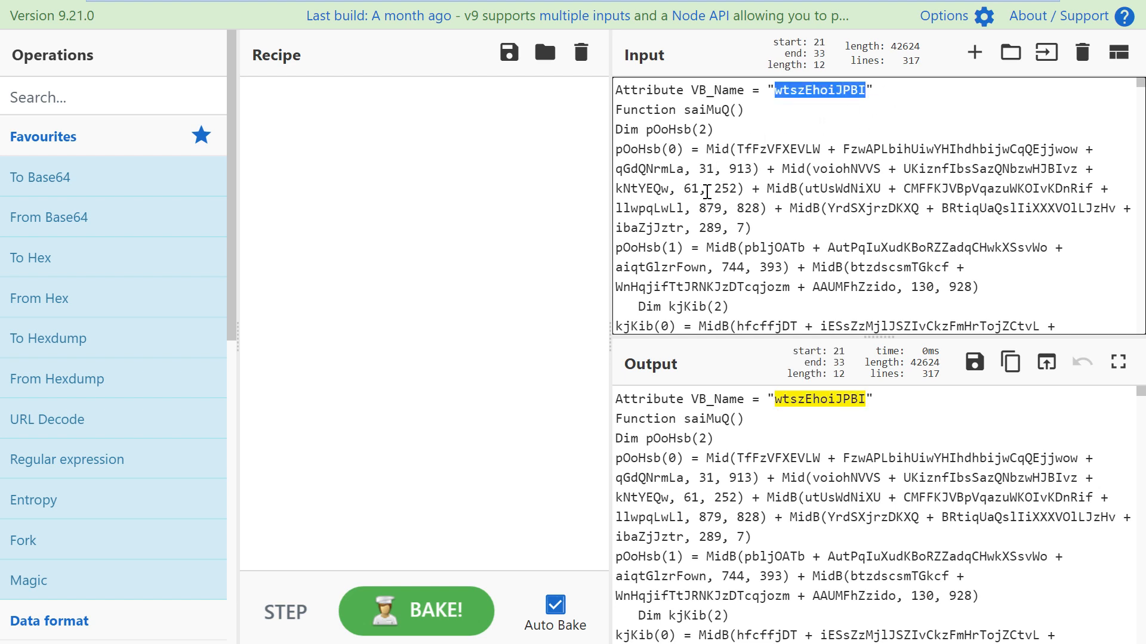
{"action": "scroll", "coordinate": [685, 197], "scroll_direction": "down", "scroll_amount": 10}
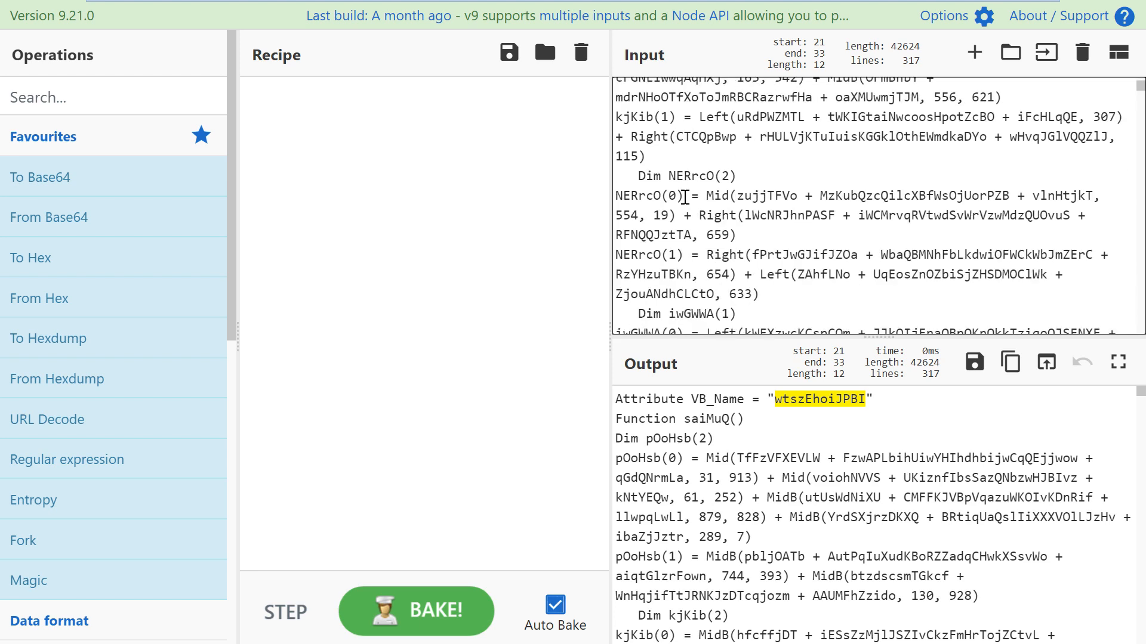
{"action": "scroll", "coordinate": [685, 197], "scroll_direction": "down", "scroll_amount": 2}
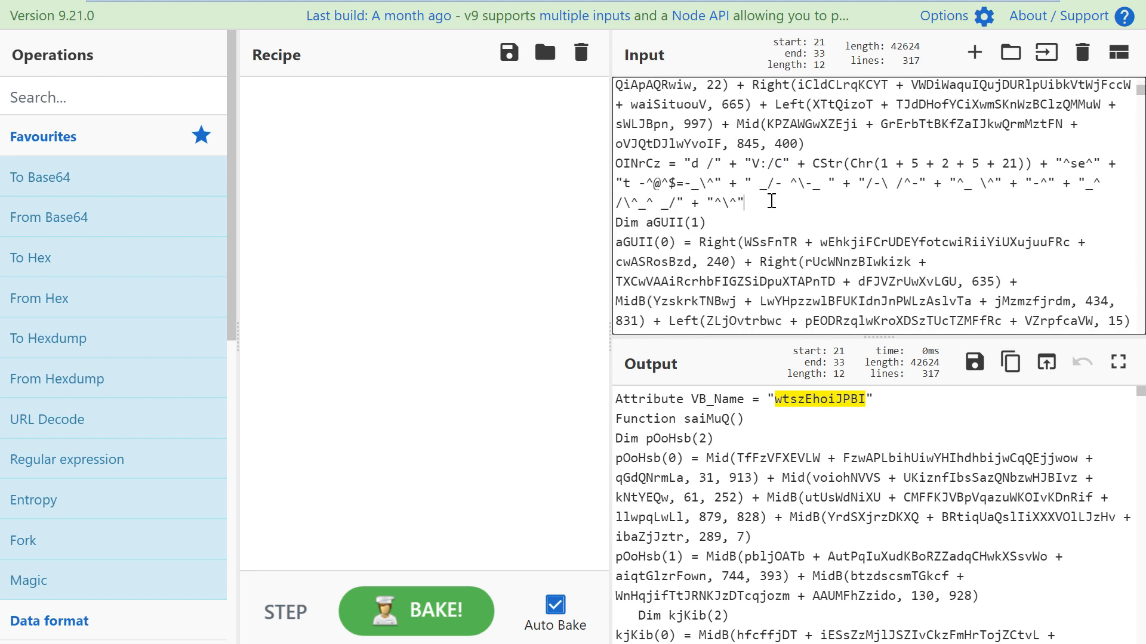
Step: Re-select the OINrCz expression and search the operations for 'regex'
{"action": "left_click_drag", "start_coordinate": [772, 202], "coordinate": [687, 168]}
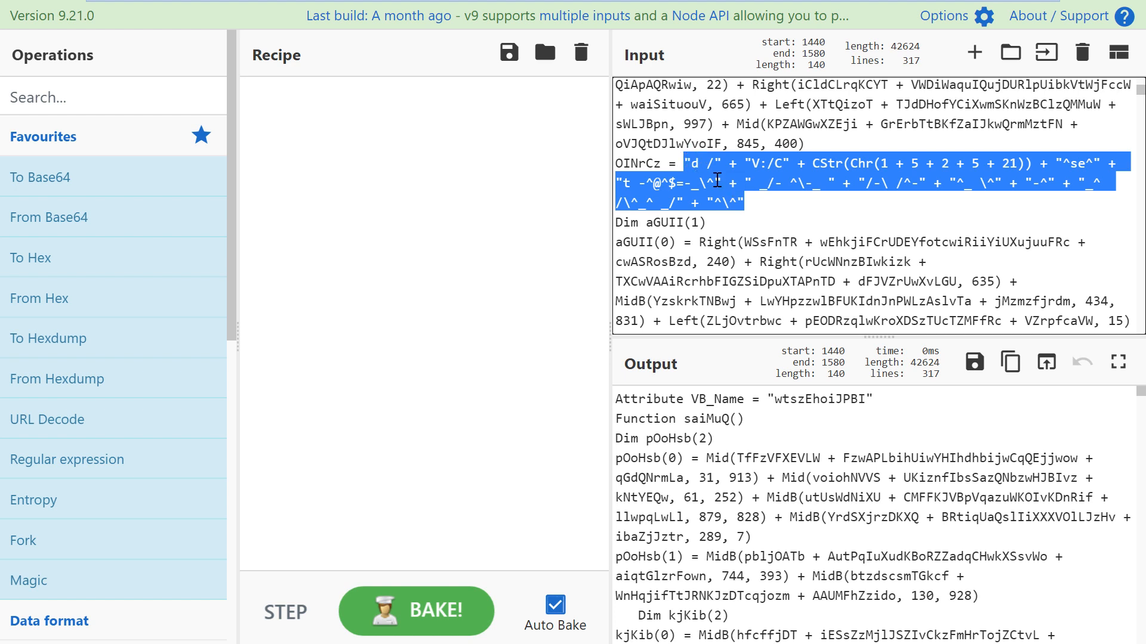
{"action": "scroll", "coordinate": [762, 114], "scroll_direction": "up", "scroll_amount": 2}
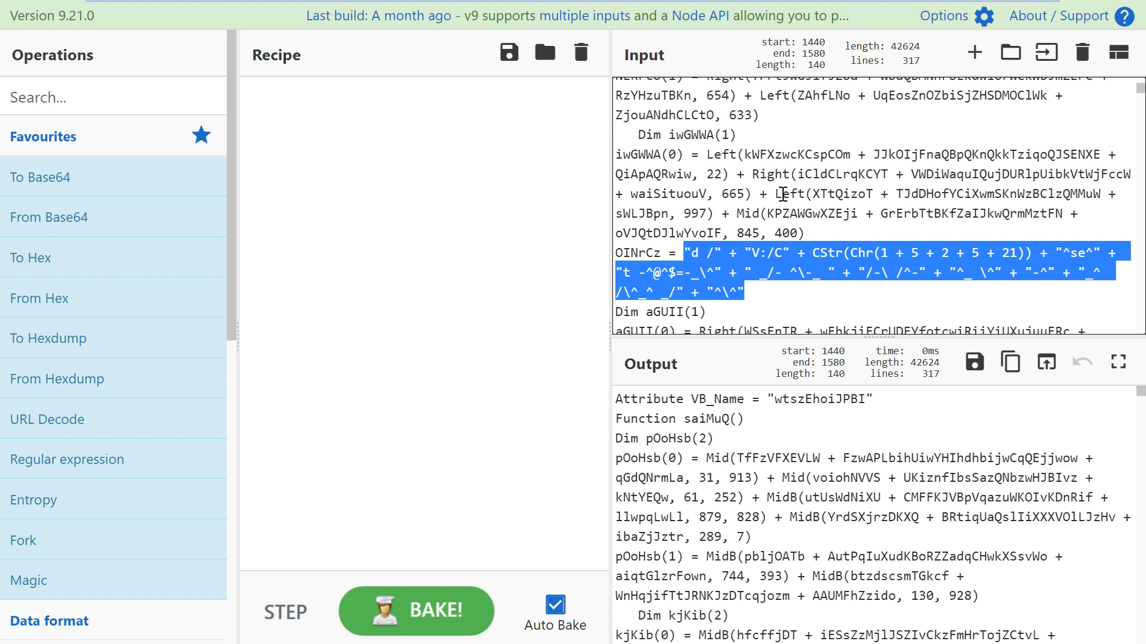
{"action": "left_click", "coordinate": [102, 96]}
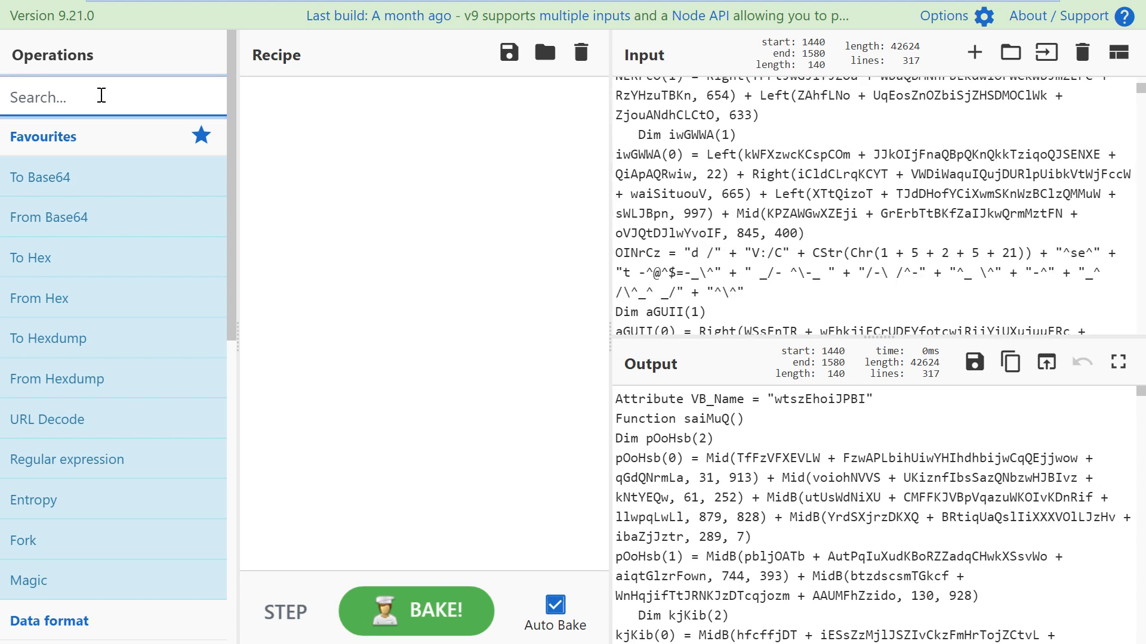
{"action": "type", "text": "regex"}
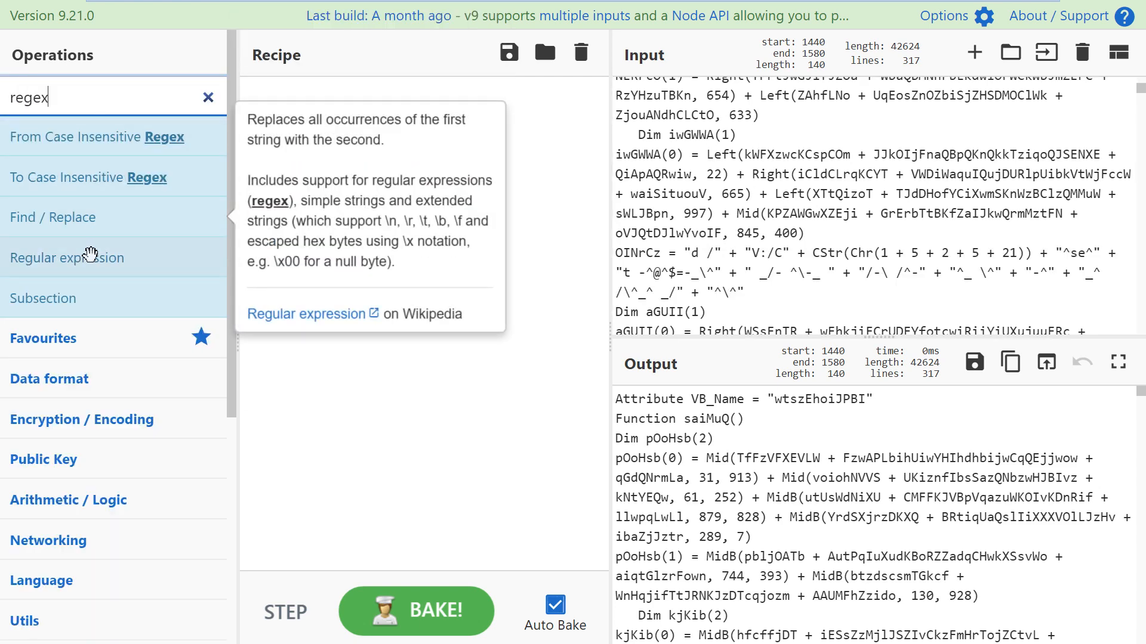
Step: Add a Regular expression operation with the pattern (?<=\")(.*?)(?=\")
{"action": "left_click_drag", "start_coordinate": [90, 254], "coordinate": [513, 478]}
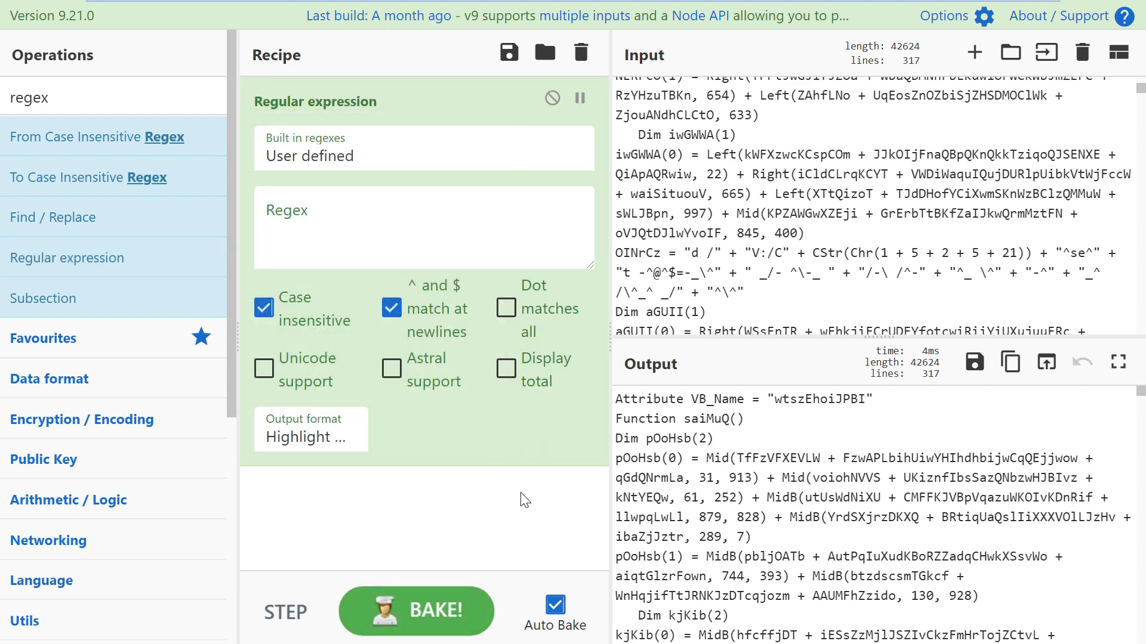
{"action": "left_click", "coordinate": [774, 233]}
{"action": "left_click_drag", "start_coordinate": [684, 253], "coordinate": [747, 288]}
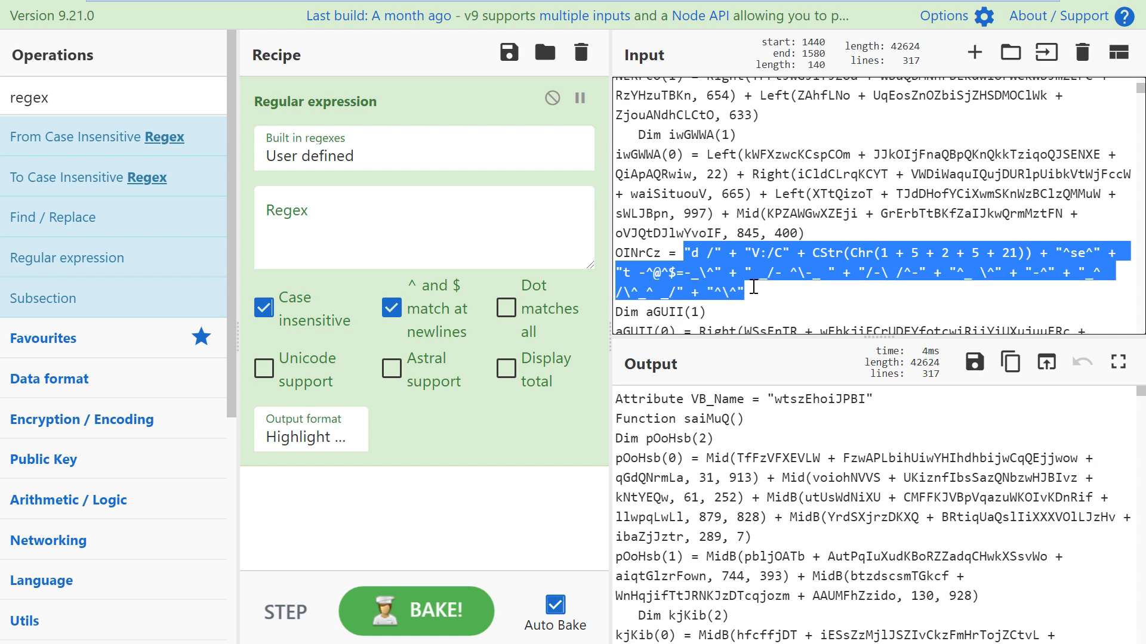
{"action": "left_click", "coordinate": [494, 231]}
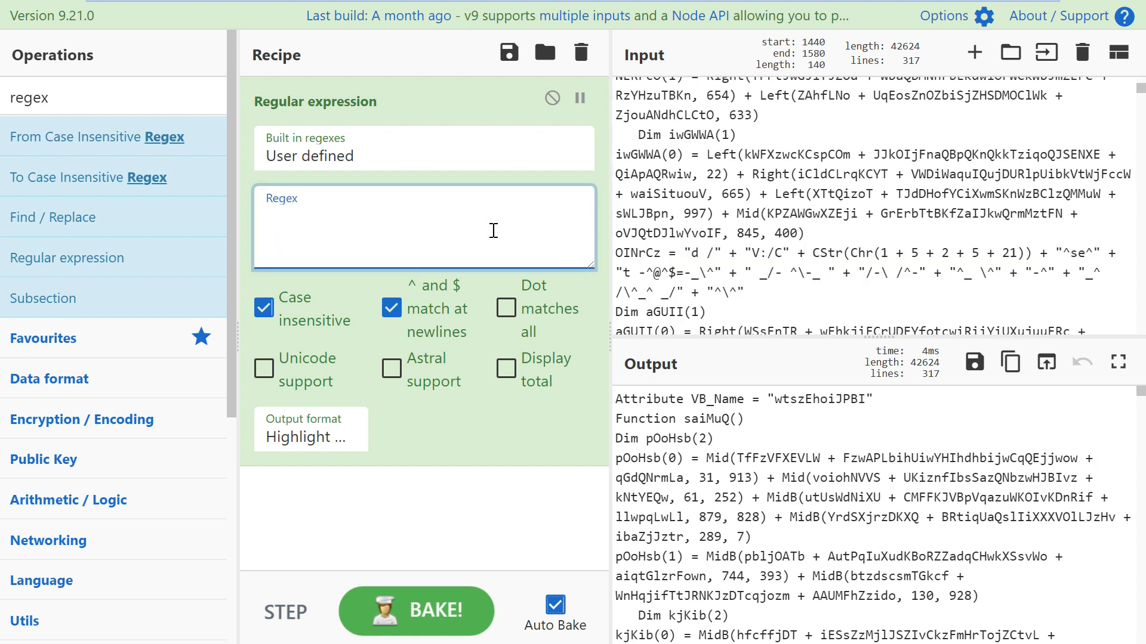
{"action": "type", "text": "(?<="}
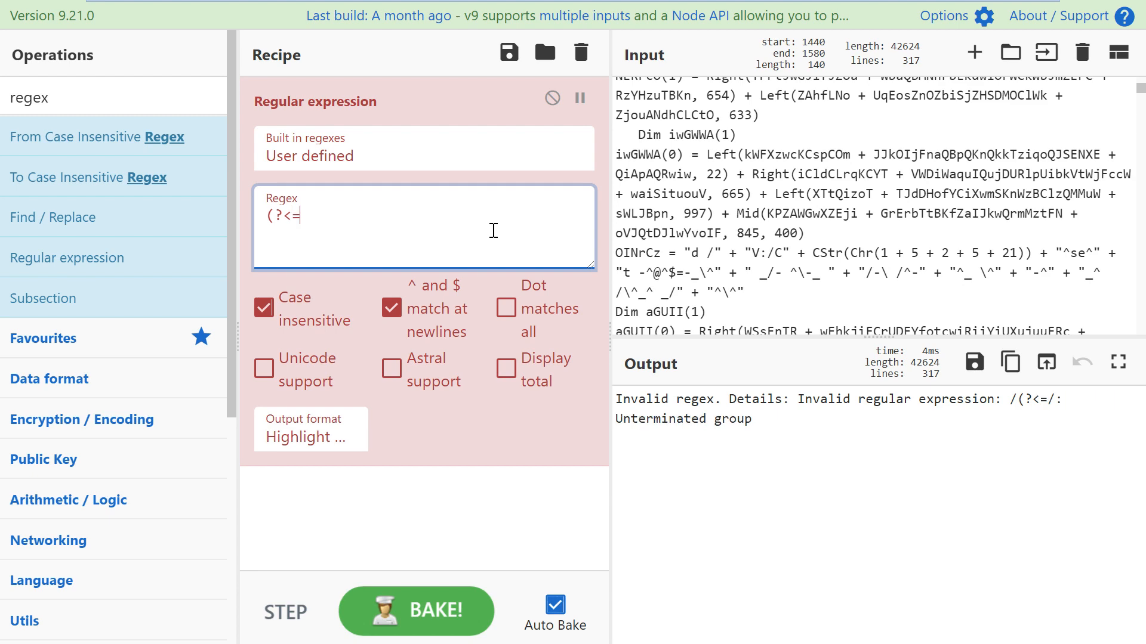
{"action": "type", "text": "\\\")("}
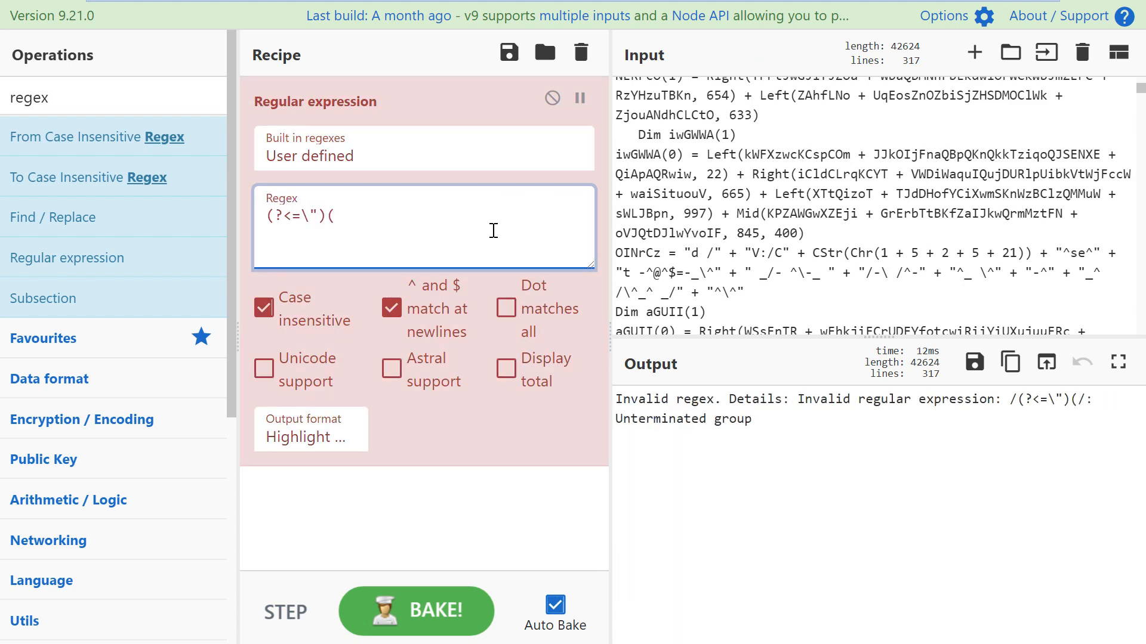
{"action": "type", "text": ".*?)("}
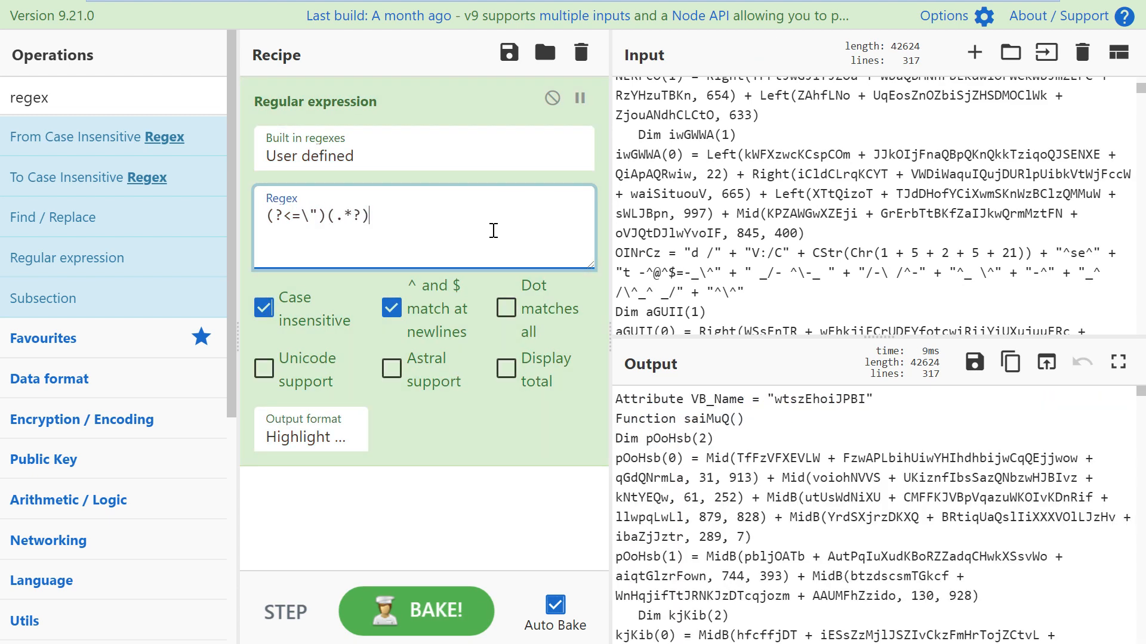
{"action": "type", "text": "?="}
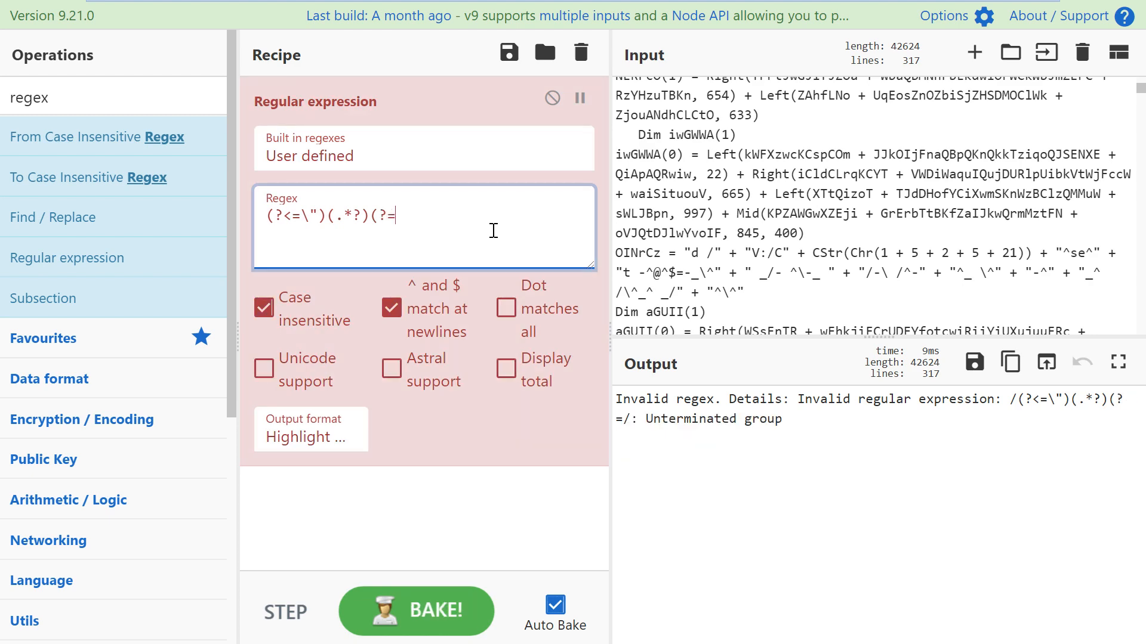
{"action": "type", "text": "\\\")"}
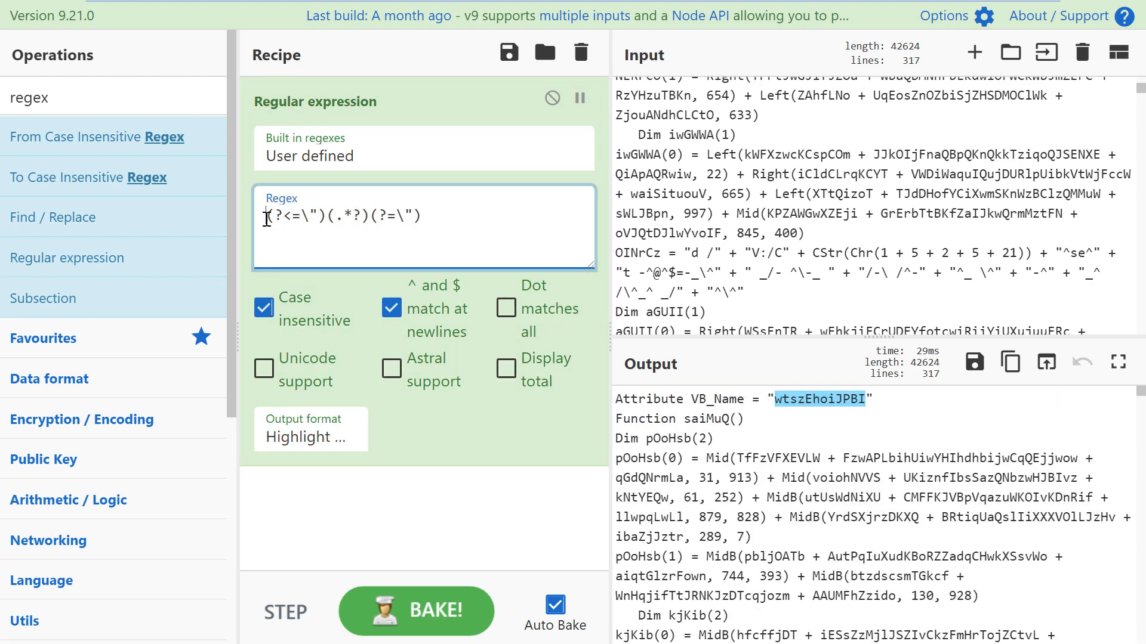
Step: Check the lookbehind and lookahead parts of the (?<=\")(.*?)(?=\") pattern
{"action": "left_click_drag", "start_coordinate": [269, 218], "coordinate": [324, 223]}
{"action": "left_click", "coordinate": [429, 219]}
{"action": "left_click_drag", "start_coordinate": [430, 218], "coordinate": [326, 220]}
{"action": "left_click", "coordinate": [364, 230]}
Step: Scroll through the highlighted quoted strings in the output, including VB_Name and the OINrCz run
{"action": "left_click", "coordinate": [869, 430]}
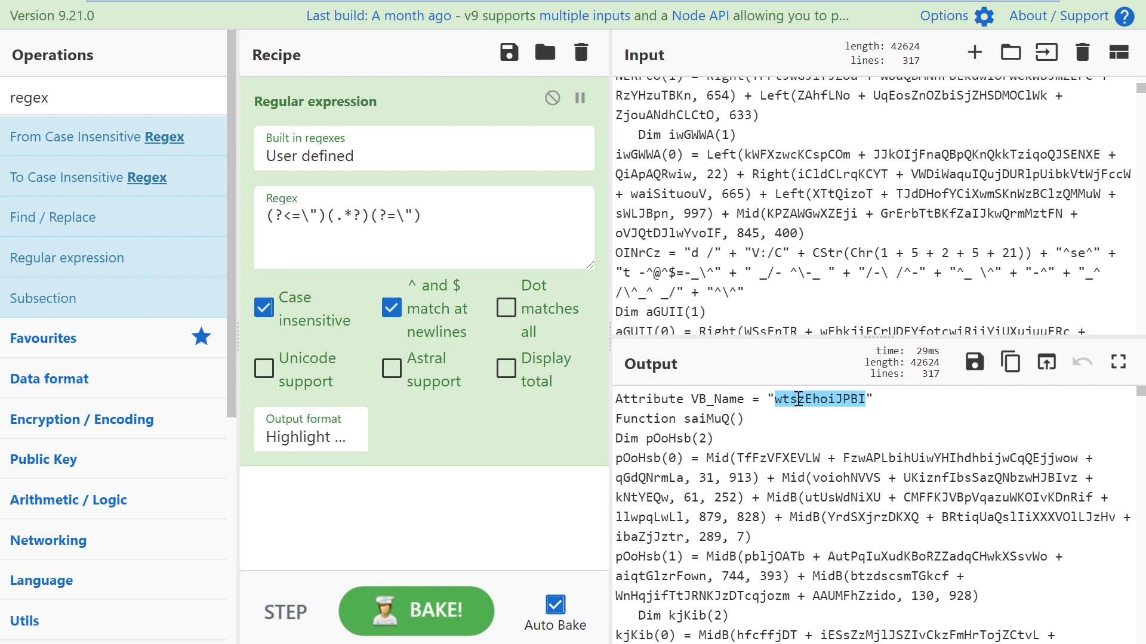
{"action": "left_click_drag", "start_coordinate": [763, 399], "coordinate": [873, 399]}
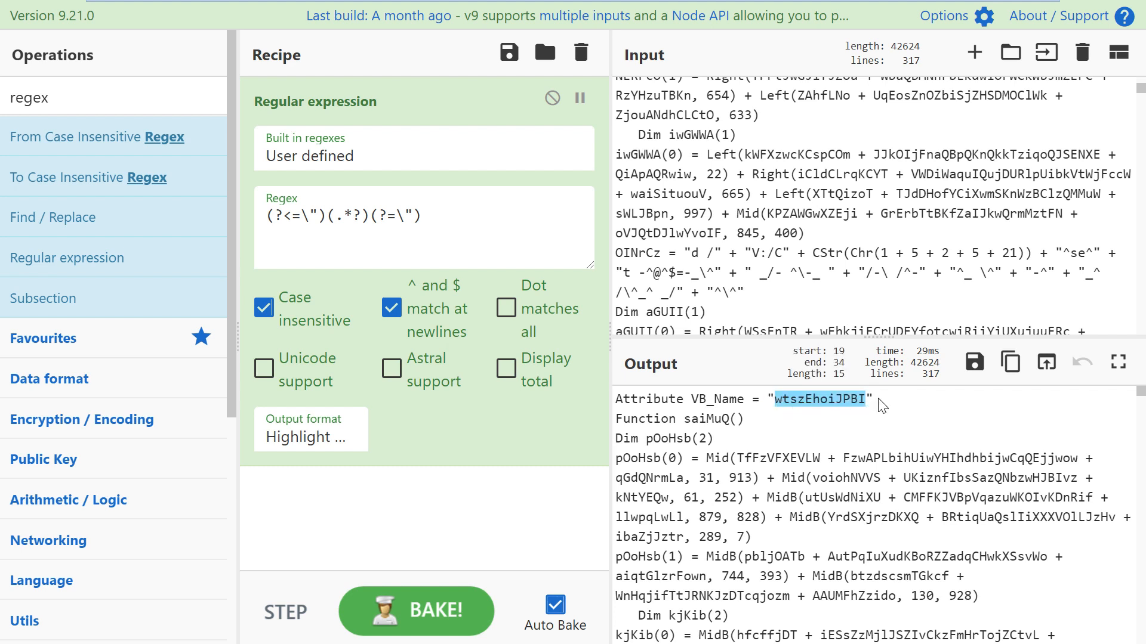
{"action": "scroll", "coordinate": [787, 404], "scroll_direction": "down", "scroll_amount": 10}
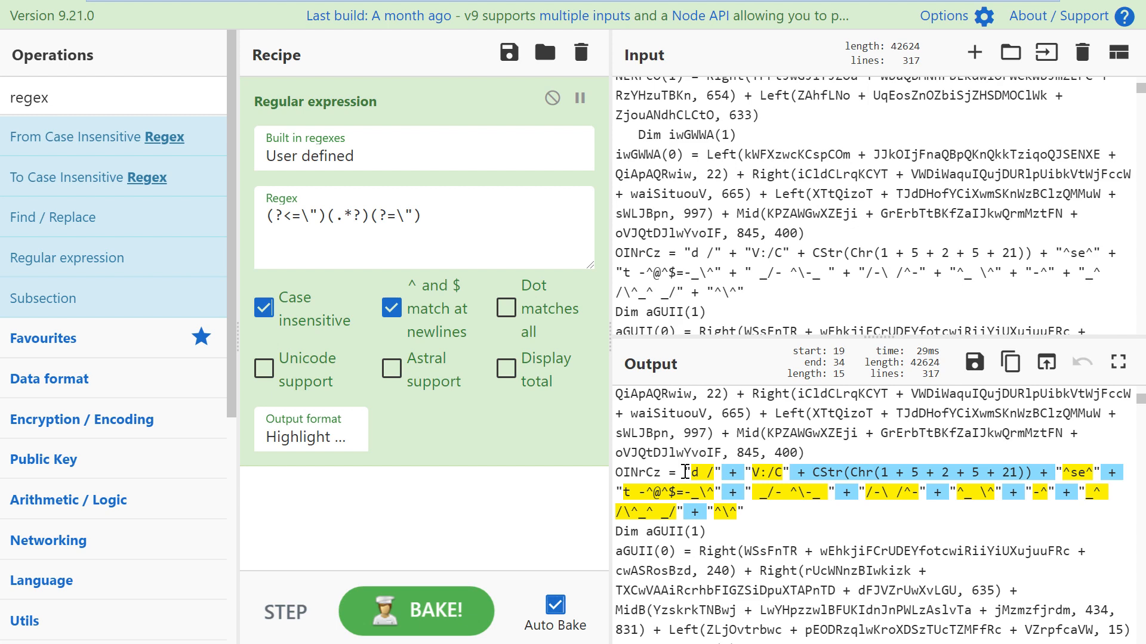
{"action": "left_click_drag", "start_coordinate": [685, 472], "coordinate": [753, 516]}
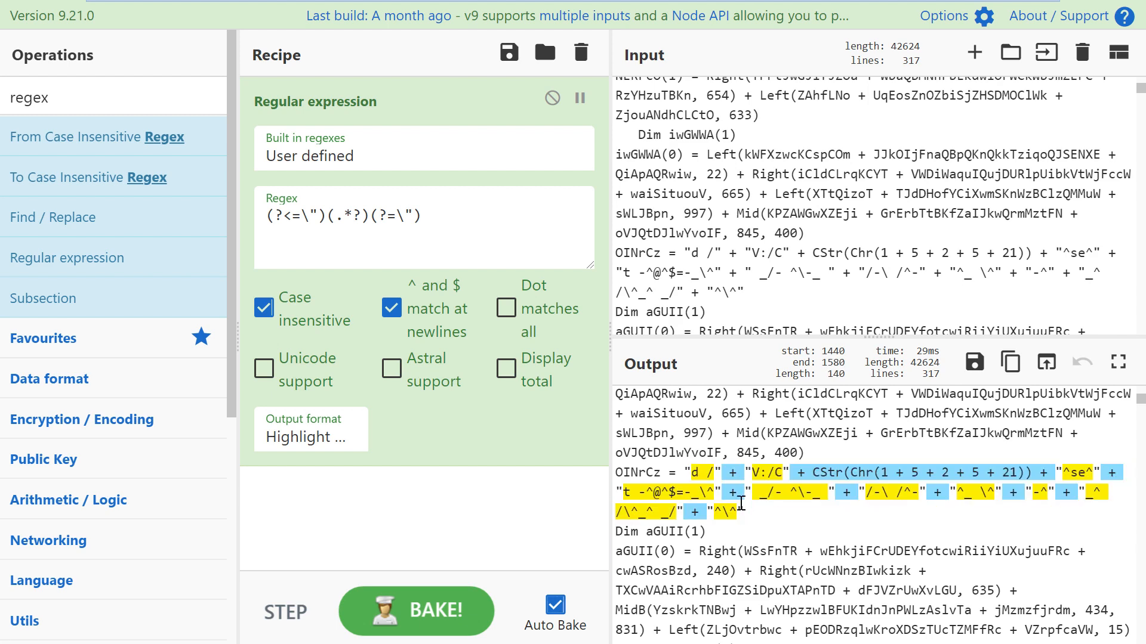
{"action": "scroll", "coordinate": [741, 503], "scroll_direction": "down", "scroll_amount": 3}
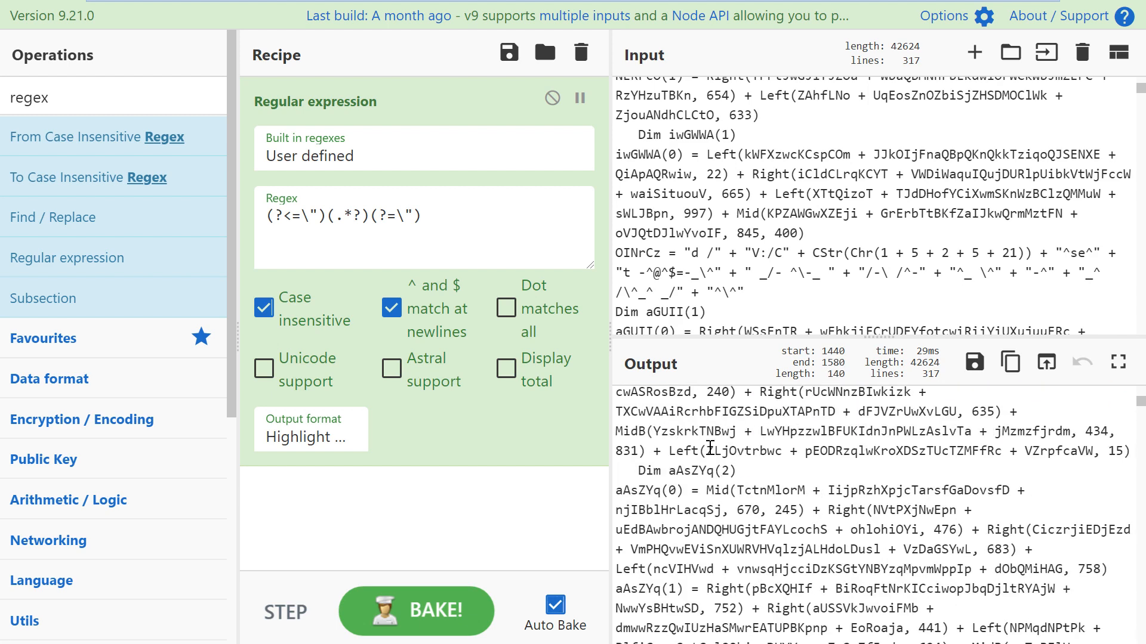
{"action": "scroll", "coordinate": [710, 447], "scroll_direction": "down", "scroll_amount": 5}
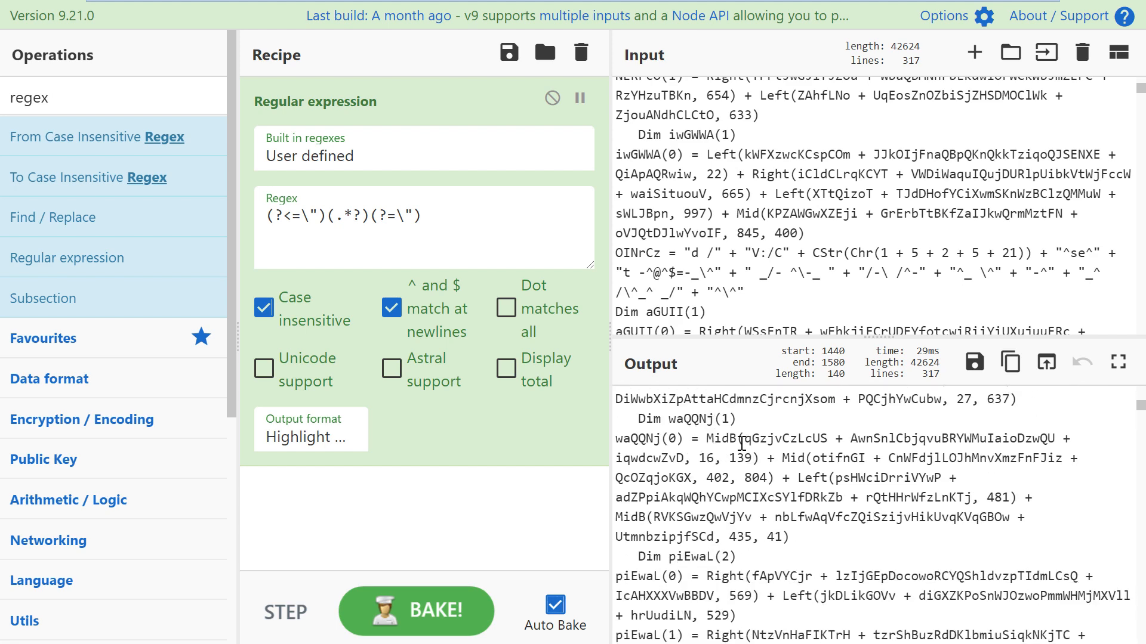
{"action": "scroll", "coordinate": [747, 445], "scroll_direction": "down", "scroll_amount": 6}
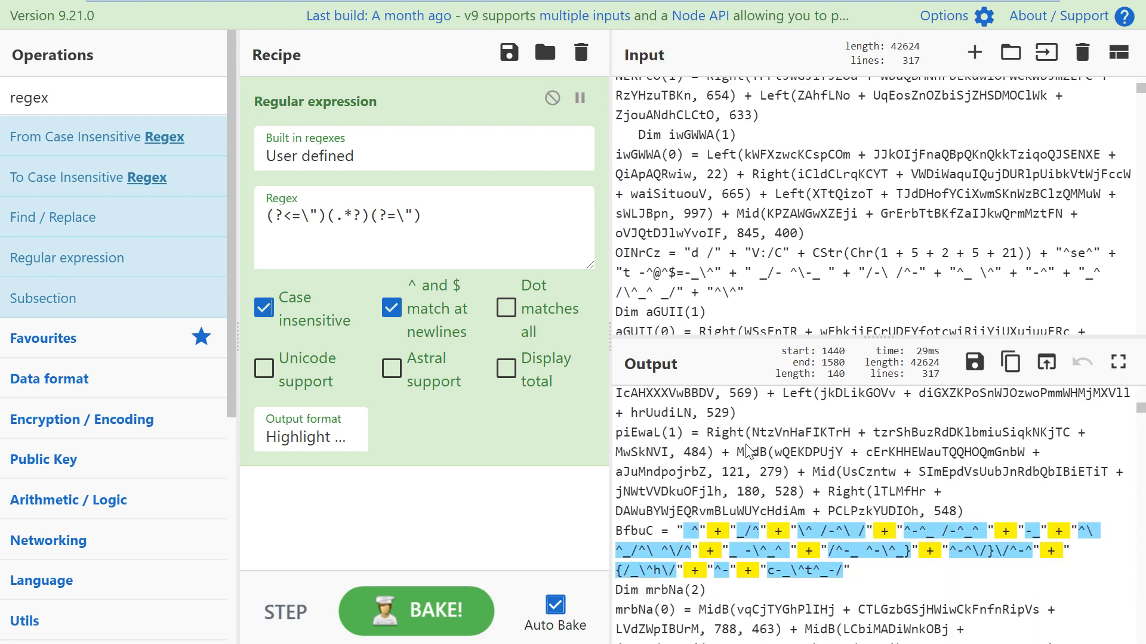
{"action": "scroll", "coordinate": [699, 465], "scroll_direction": "down", "scroll_amount": 6}
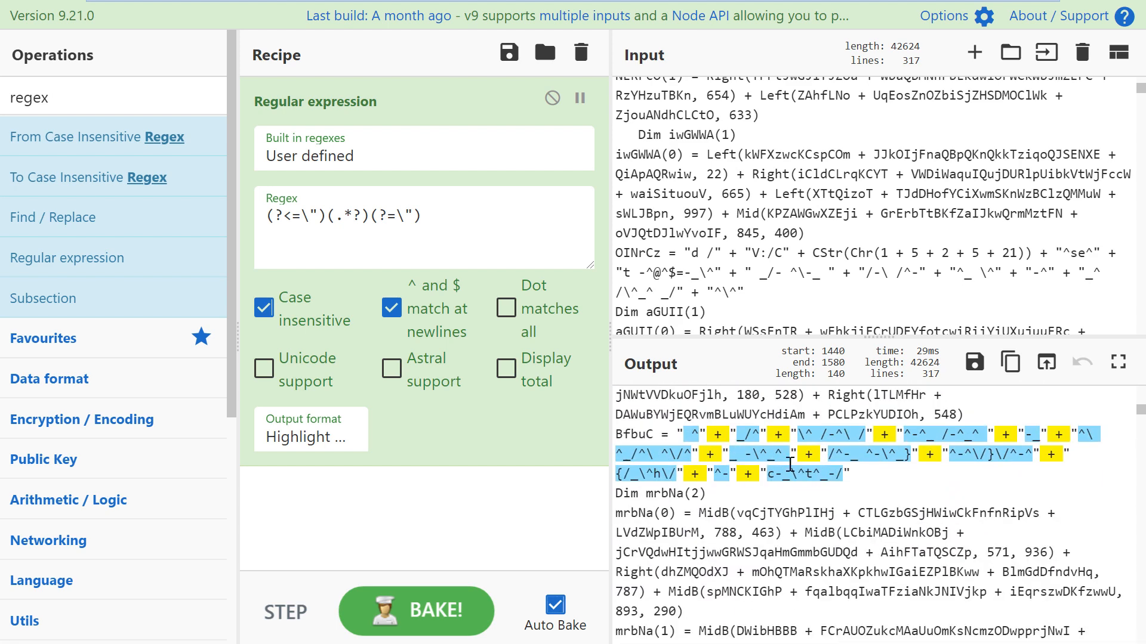
{"action": "scroll", "coordinate": [766, 462], "scroll_direction": "down", "scroll_amount": 6}
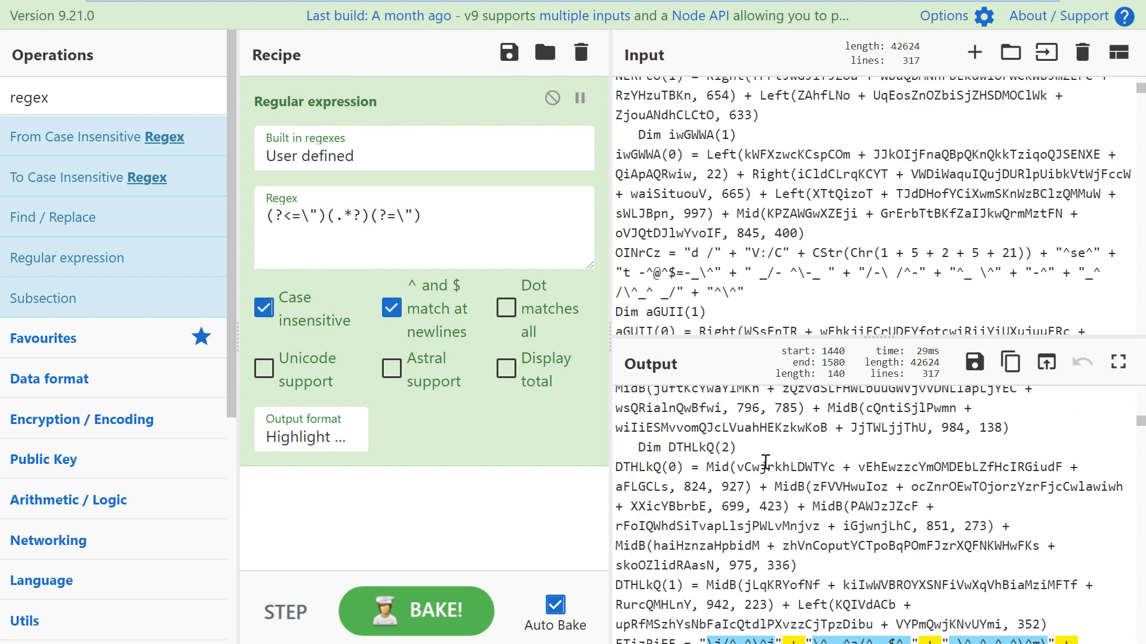
{"action": "scroll", "coordinate": [746, 485], "scroll_direction": "up", "scroll_amount": 8}
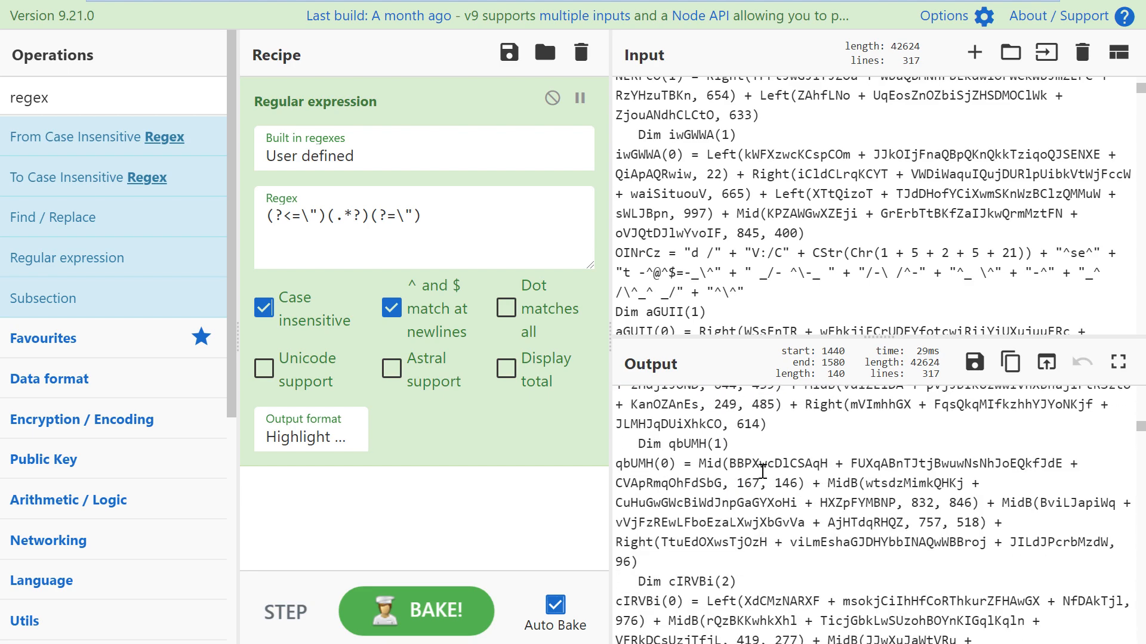
{"action": "scroll", "coordinate": [774, 484], "scroll_direction": "up", "scroll_amount": 6}
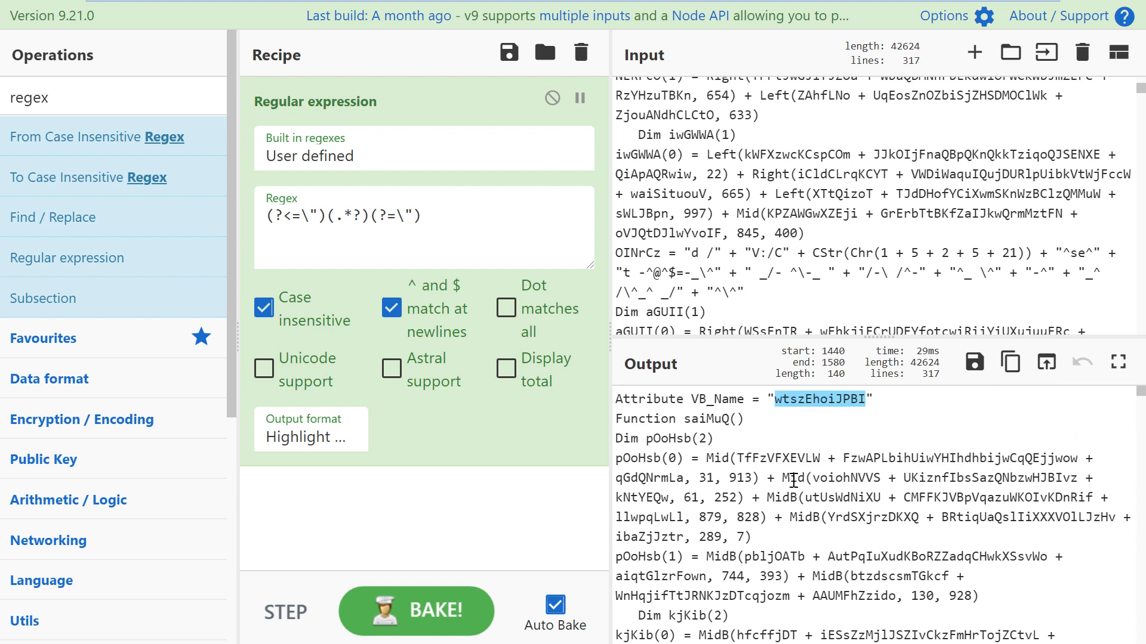
{"action": "left_click", "coordinate": [905, 410]}
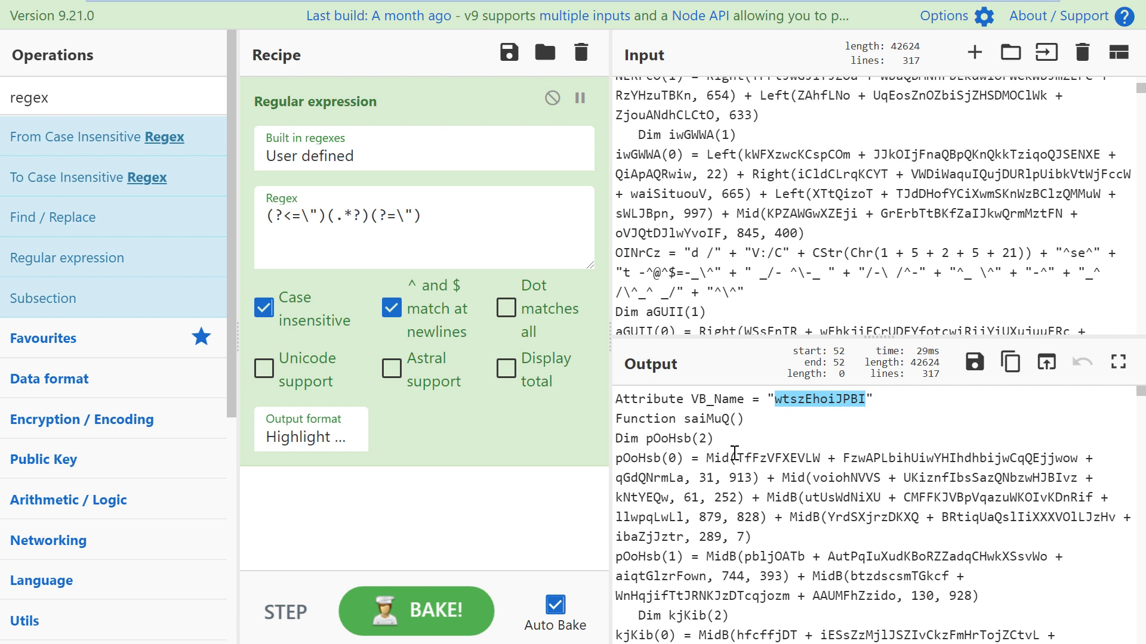
Step: Set the Regular expression output format to List matches
{"action": "left_click", "coordinate": [314, 438]}
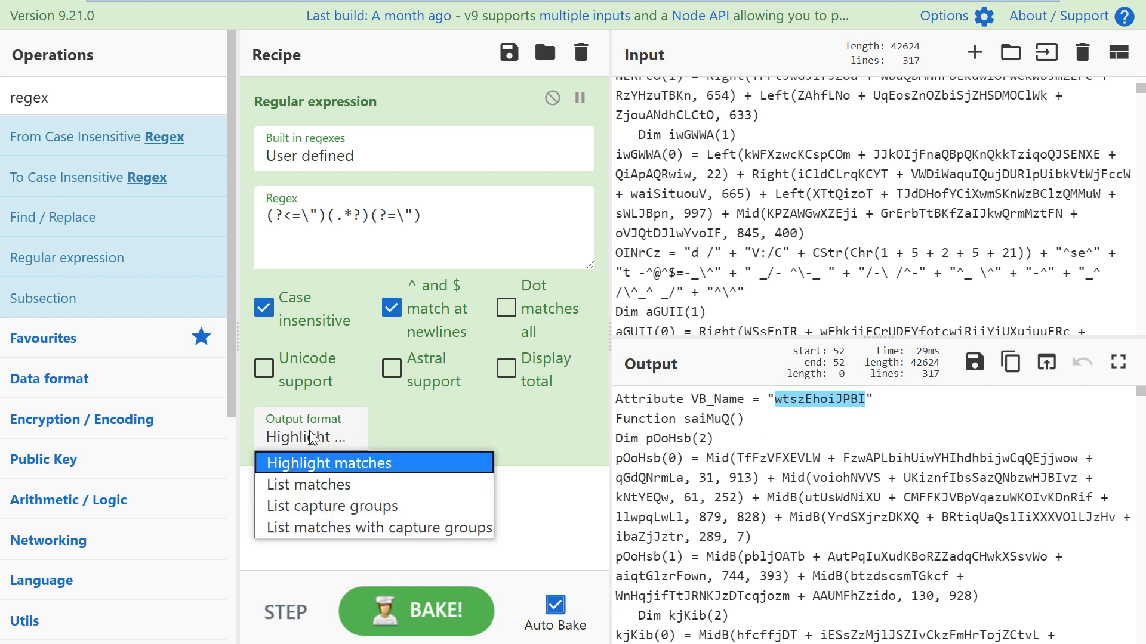
{"action": "left_click", "coordinate": [300, 484]}
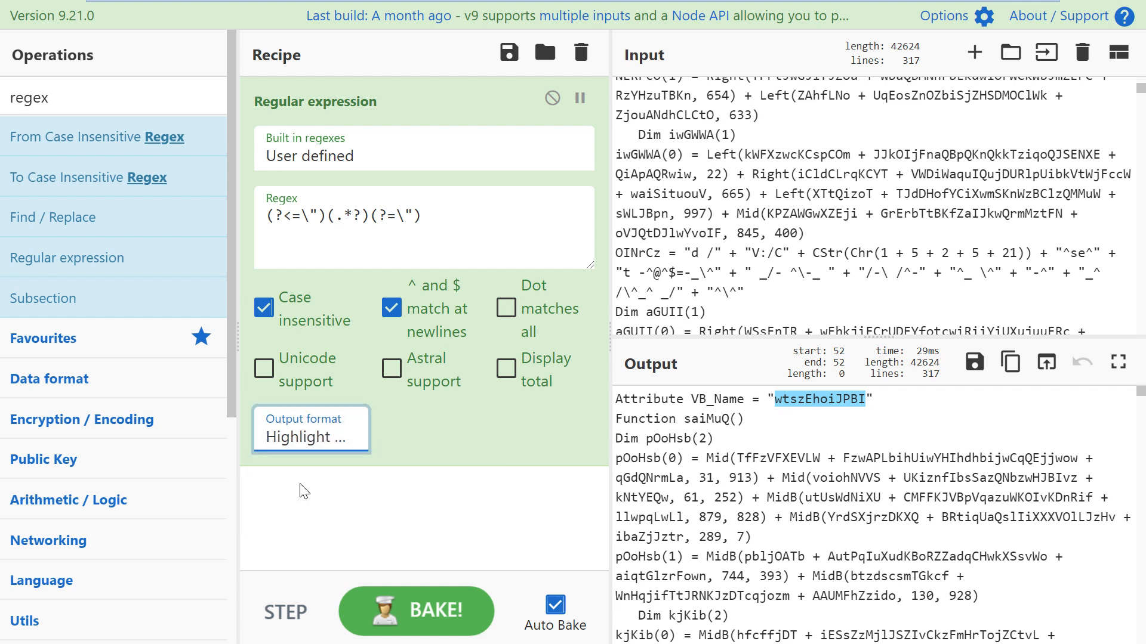
{"action": "scroll", "coordinate": [746, 466], "scroll_direction": "down", "scroll_amount": 10}
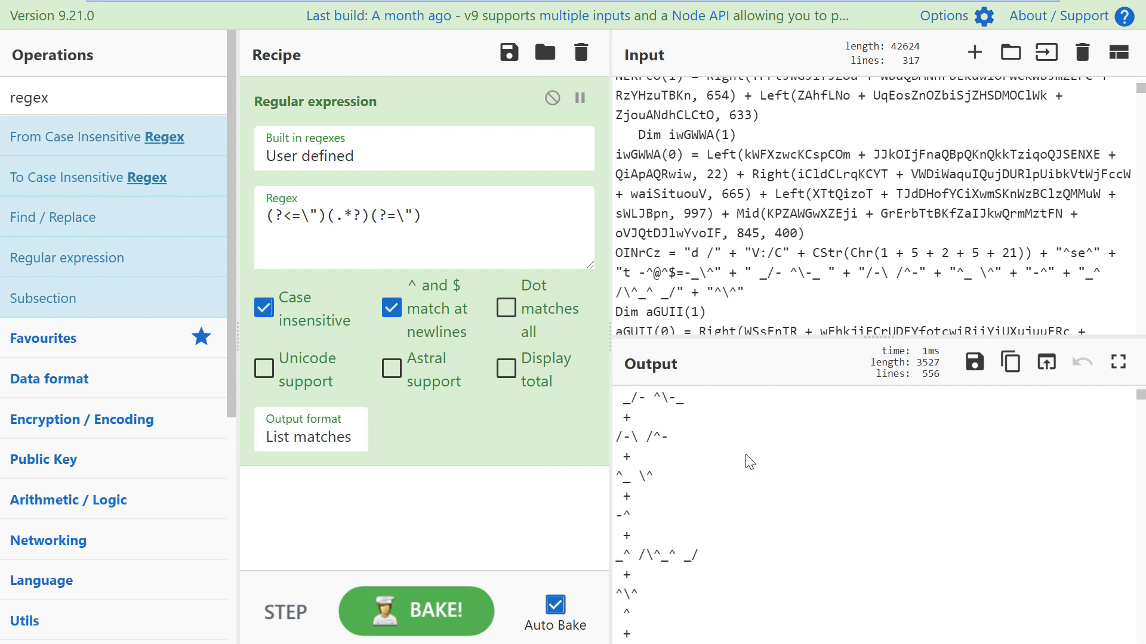
{"action": "scroll", "coordinate": [740, 506], "scroll_direction": "up", "scroll_amount": 10}
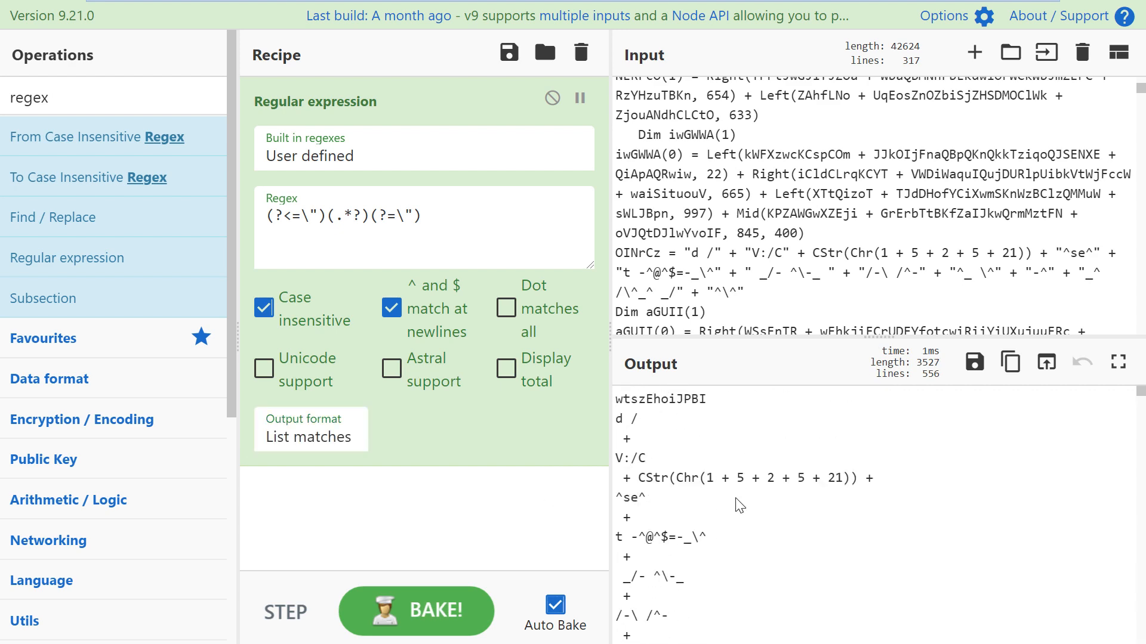
Step: Copy the wtszEhoiJPBI match and search the operations for 'filter'
{"action": "left_click_drag", "start_coordinate": [734, 399], "coordinate": [616, 399]}
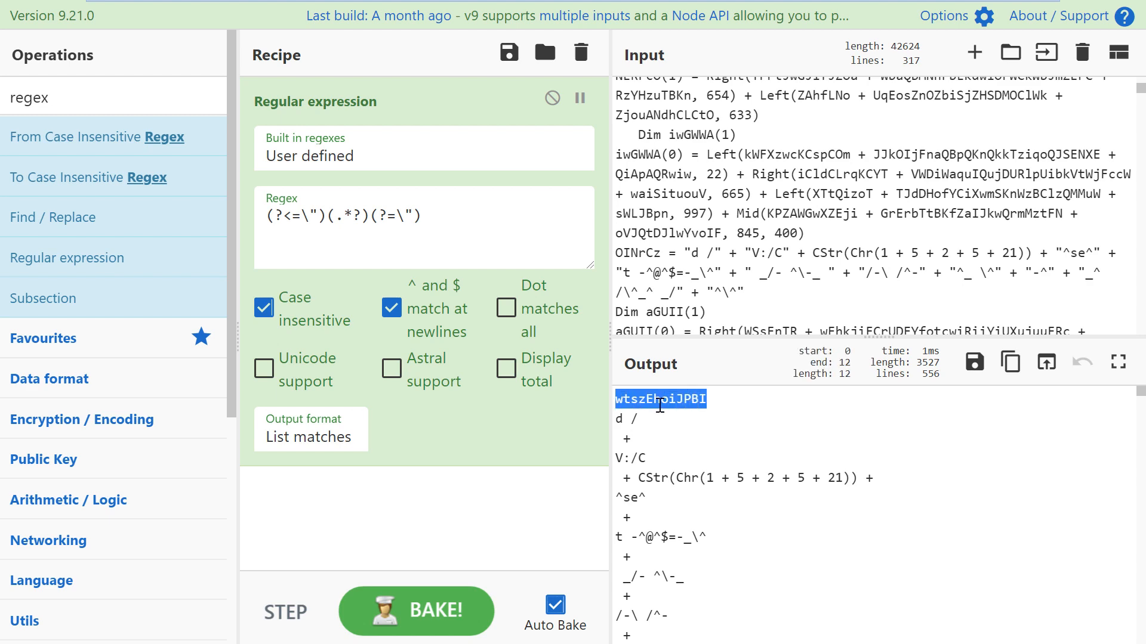
{"action": "right_click", "coordinate": [660, 405]}
{"action": "left_click", "coordinate": [673, 416]}
{"action": "left_click", "coordinate": [74, 96]}
{"action": "type", "text": "filter"}
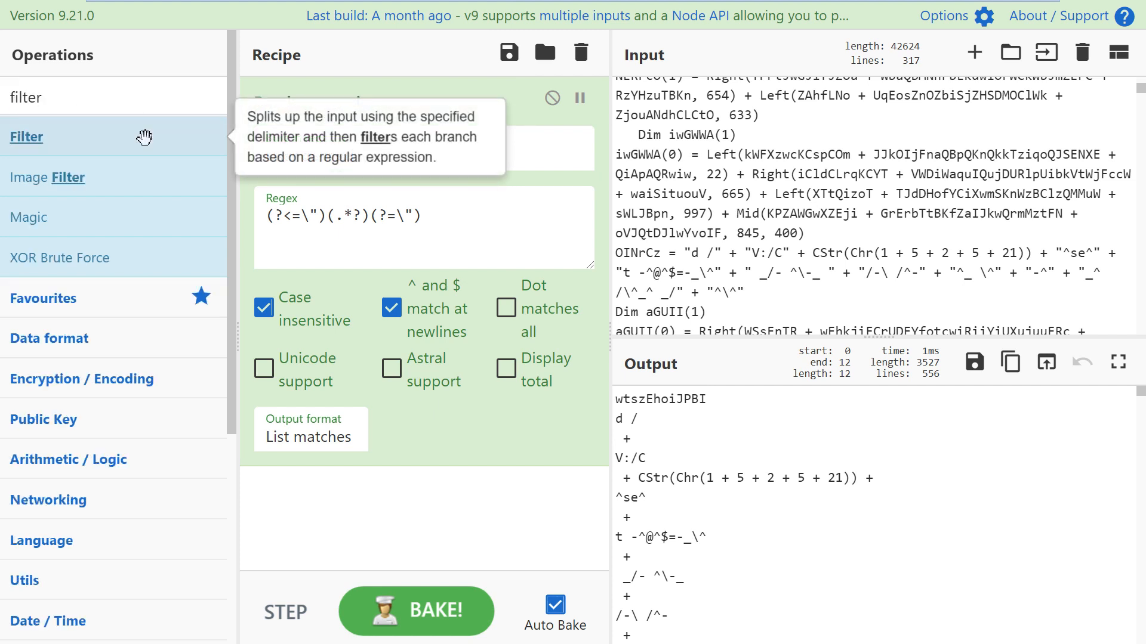
Step: Add a Filter with regex wtszEhoiJPBI and Invert condition to drop the module-name line
{"action": "left_click_drag", "start_coordinate": [144, 137], "coordinate": [553, 523]}
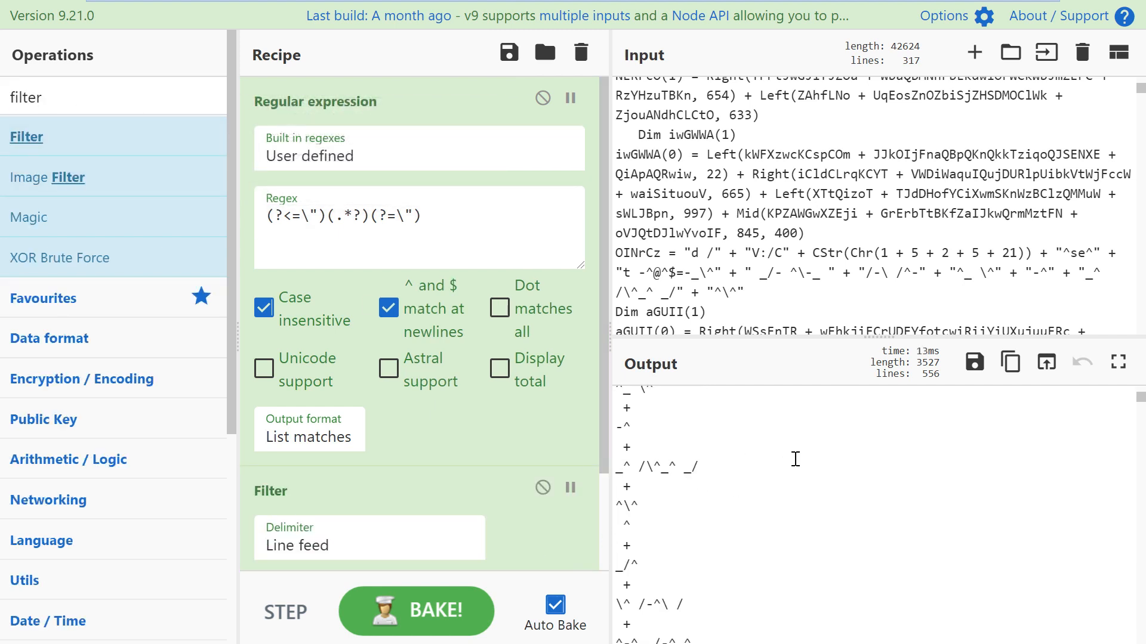
{"action": "scroll", "coordinate": [412, 512], "scroll_direction": "down", "scroll_amount": 2}
{"action": "left_click", "coordinate": [289, 481]}
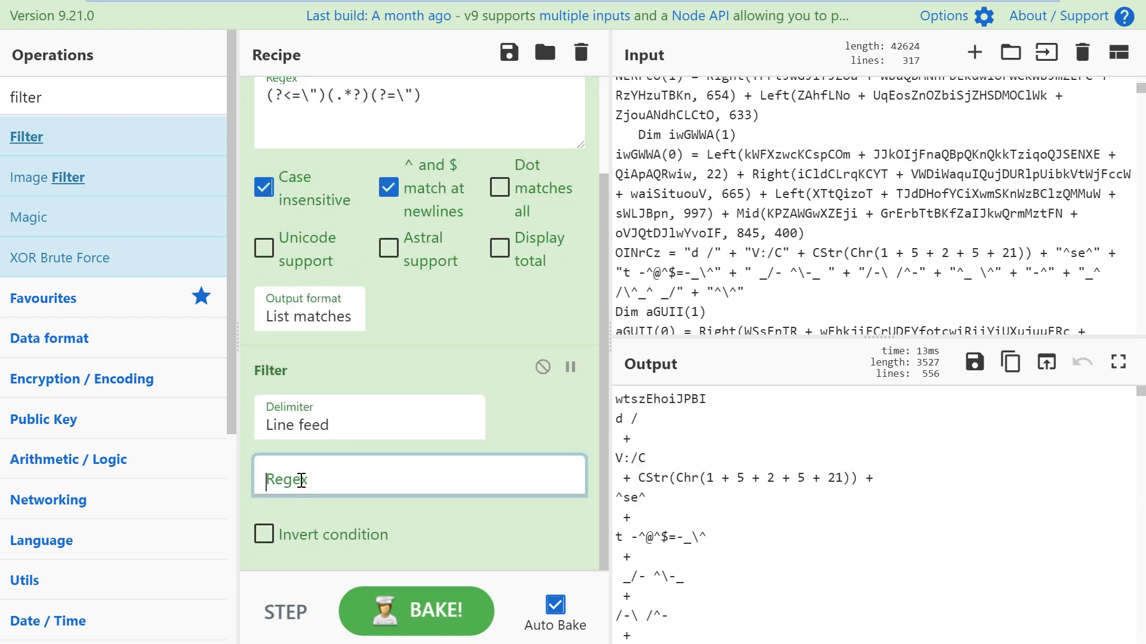
{"action": "key", "text": "ctrl+v"}
{"action": "key", "text": "ctrl+v"}
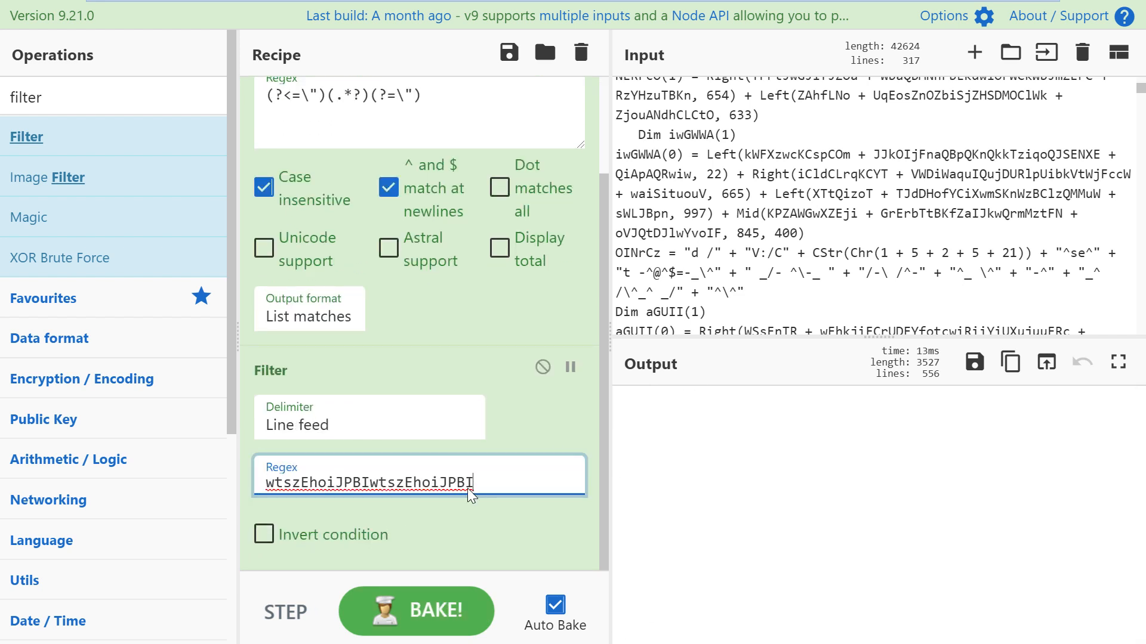
{"action": "key", "text": "ctrl+z"}
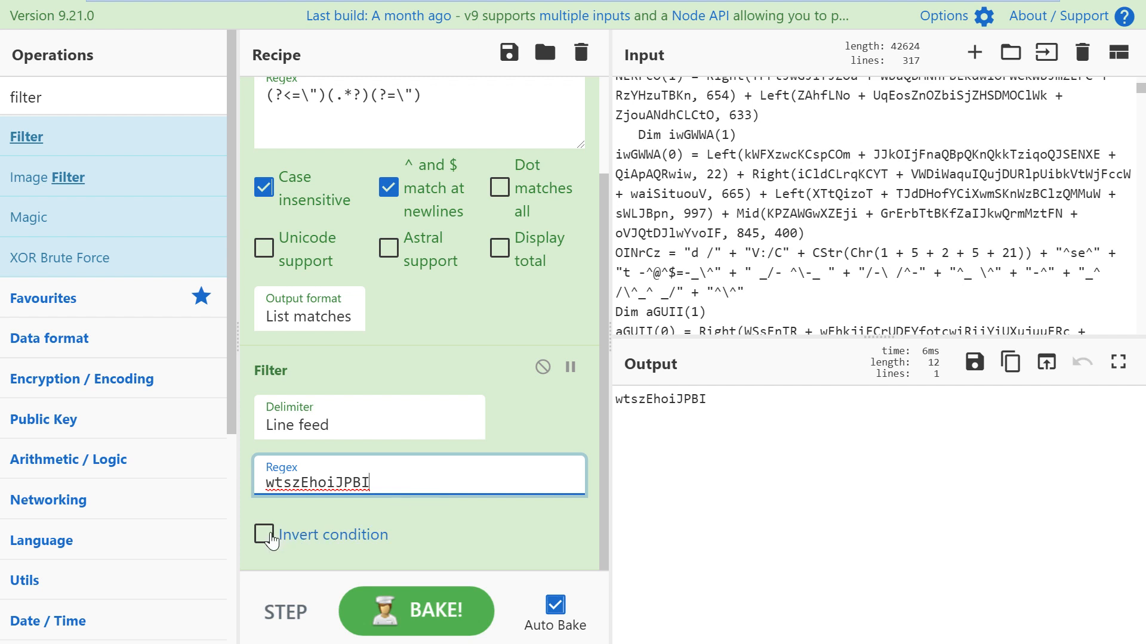
{"action": "left_click", "coordinate": [265, 536]}
{"action": "left_click", "coordinate": [649, 442]}
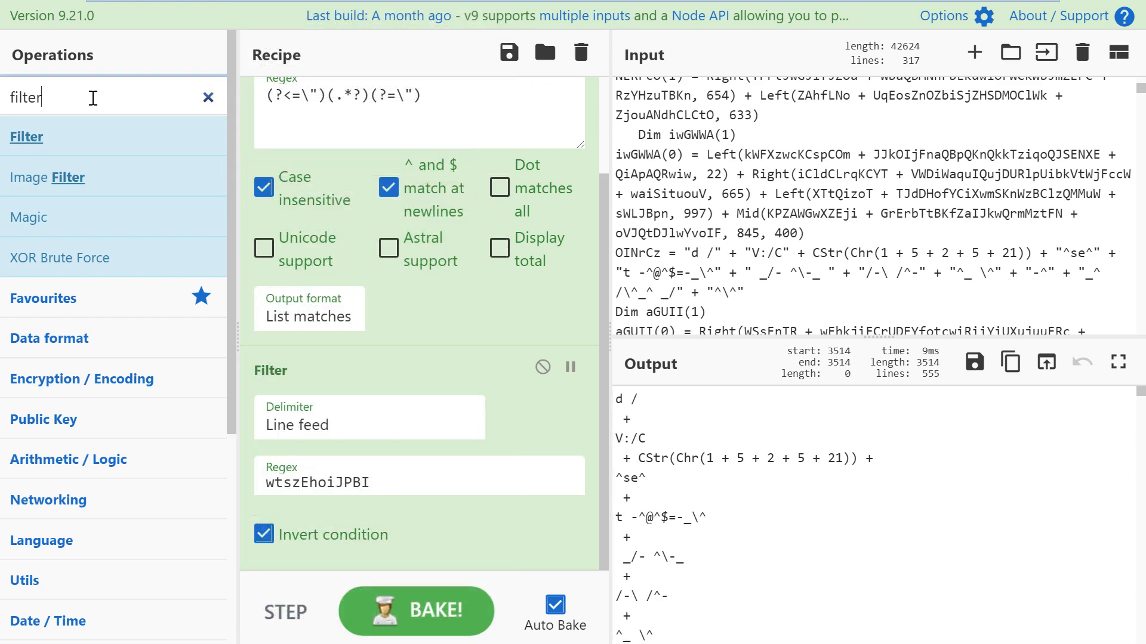
Step: Change the operations search text to 'find'
{"action": "left_click_drag", "start_coordinate": [92, 97], "coordinate": [13, 96]}
{"action": "key", "text": "BackSpace"}
{"action": "type", "text": "ind"}
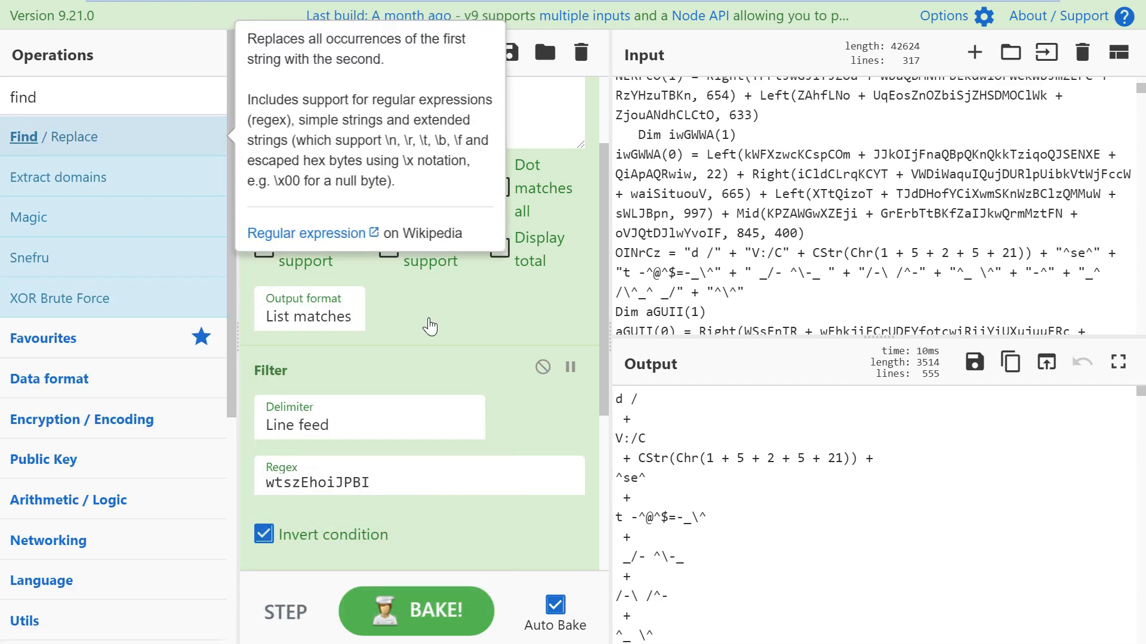
Step: Add a Find / Replace in Extended mode replacing \n with nothing
{"action": "left_click_drag", "start_coordinate": [72, 137], "coordinate": [537, 457]}
{"action": "scroll", "coordinate": [538, 456], "scroll_direction": "down", "scroll_amount": 3}
{"action": "left_click", "coordinate": [540, 360]}
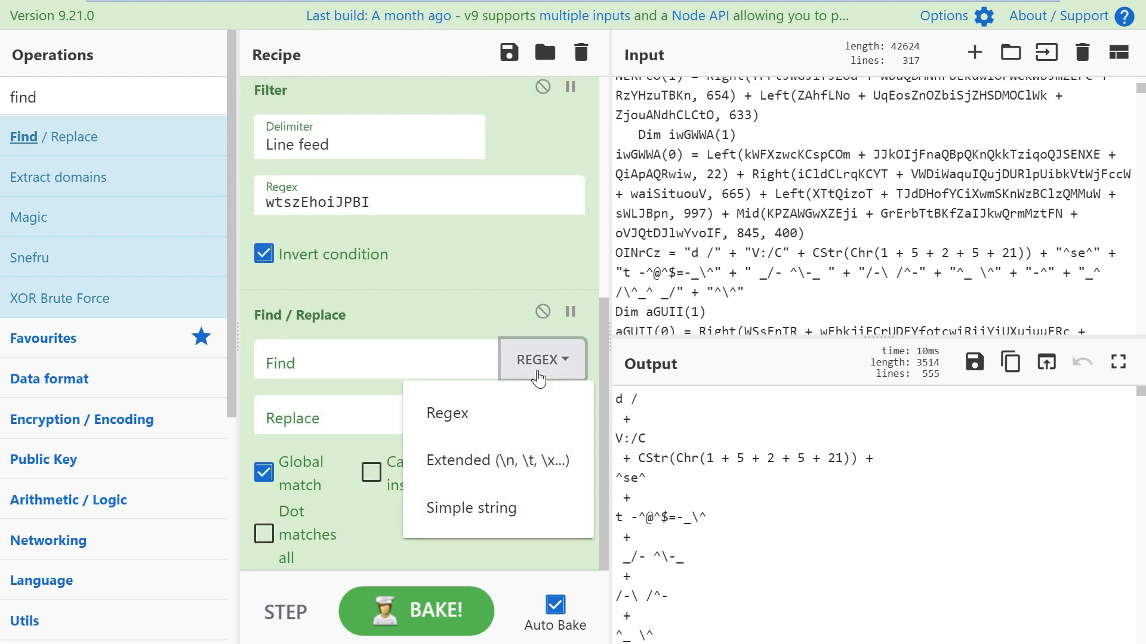
{"action": "left_click", "coordinate": [469, 461]}
{"action": "left_click", "coordinate": [345, 366]}
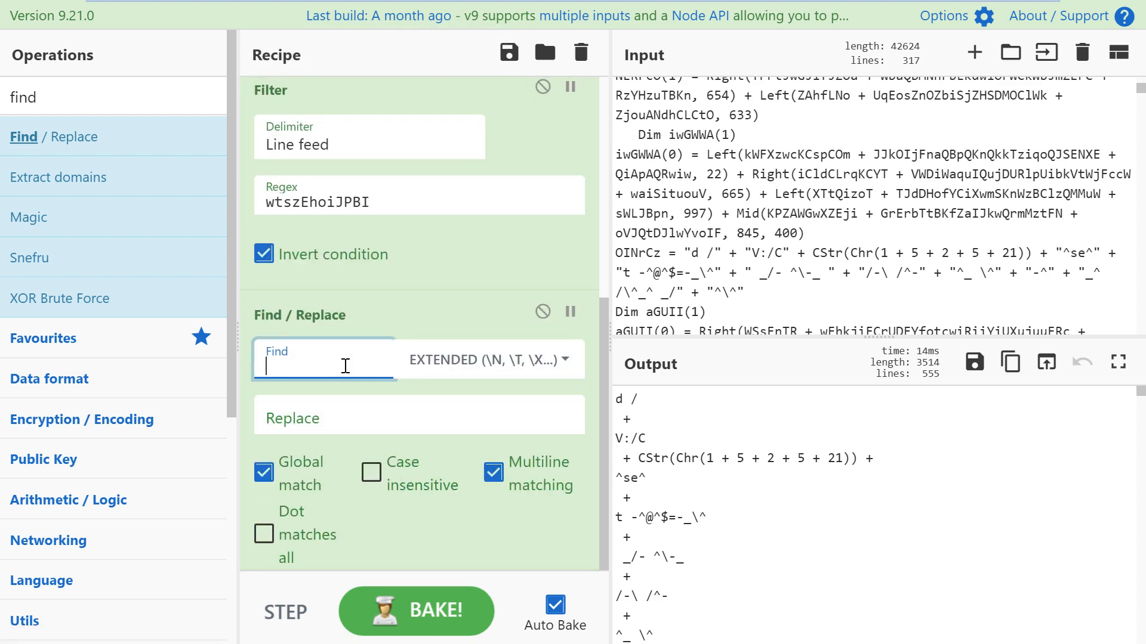
{"action": "type", "text": "\\n"}
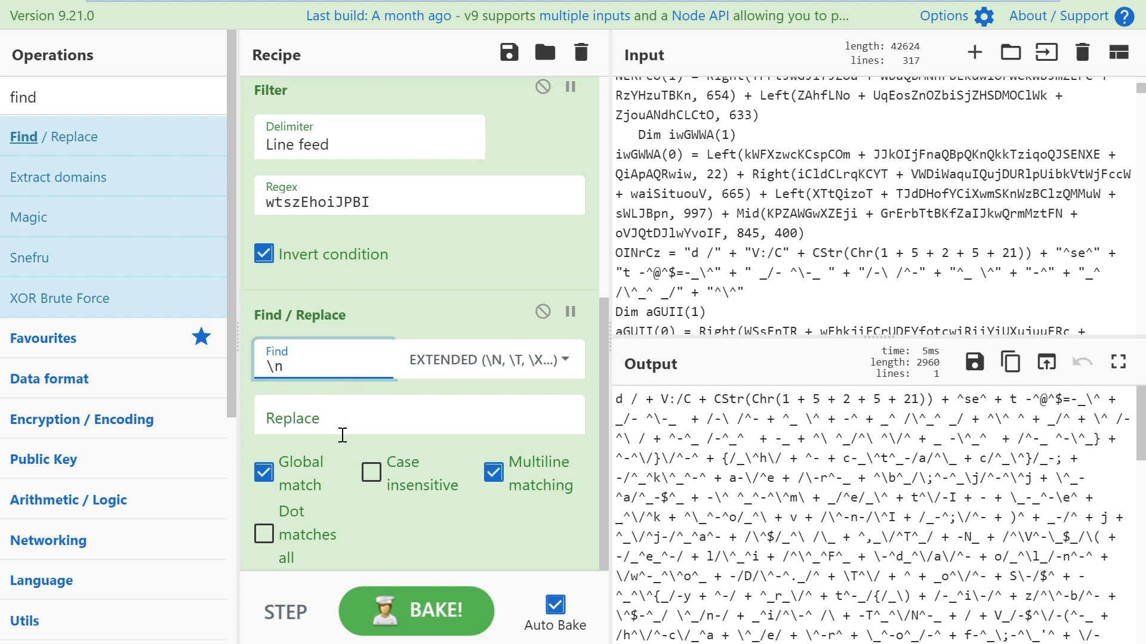
{"action": "left_click", "coordinate": [270, 427]}
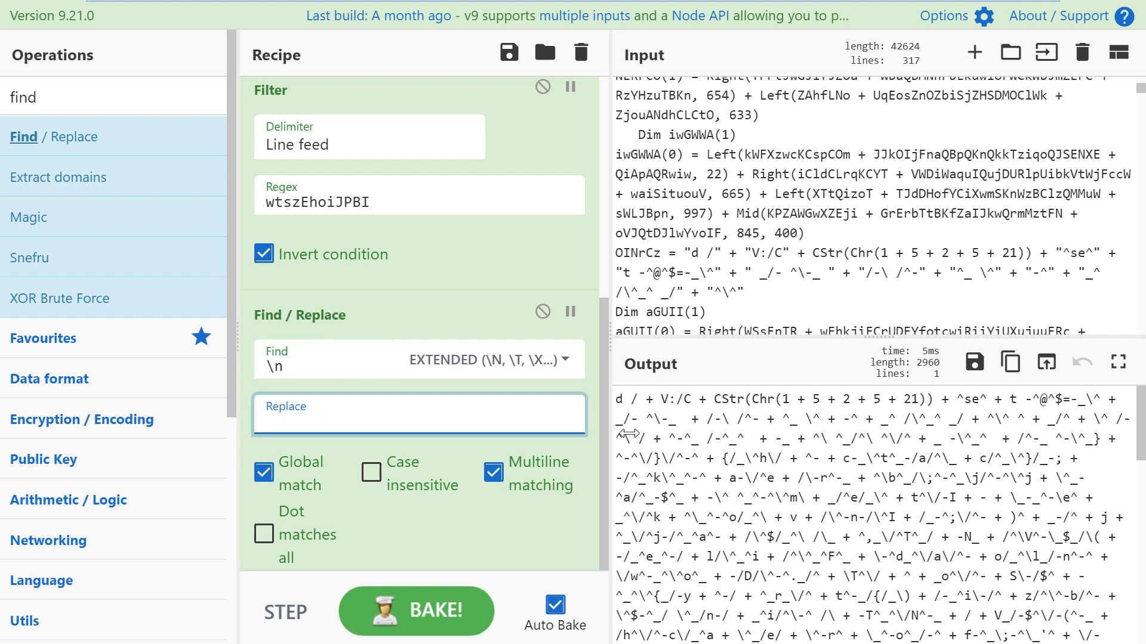
Step: Enlarge the output area over the input and widen the input/output panes
{"action": "left_click_drag", "start_coordinate": [872, 328], "coordinate": [872, 249]}
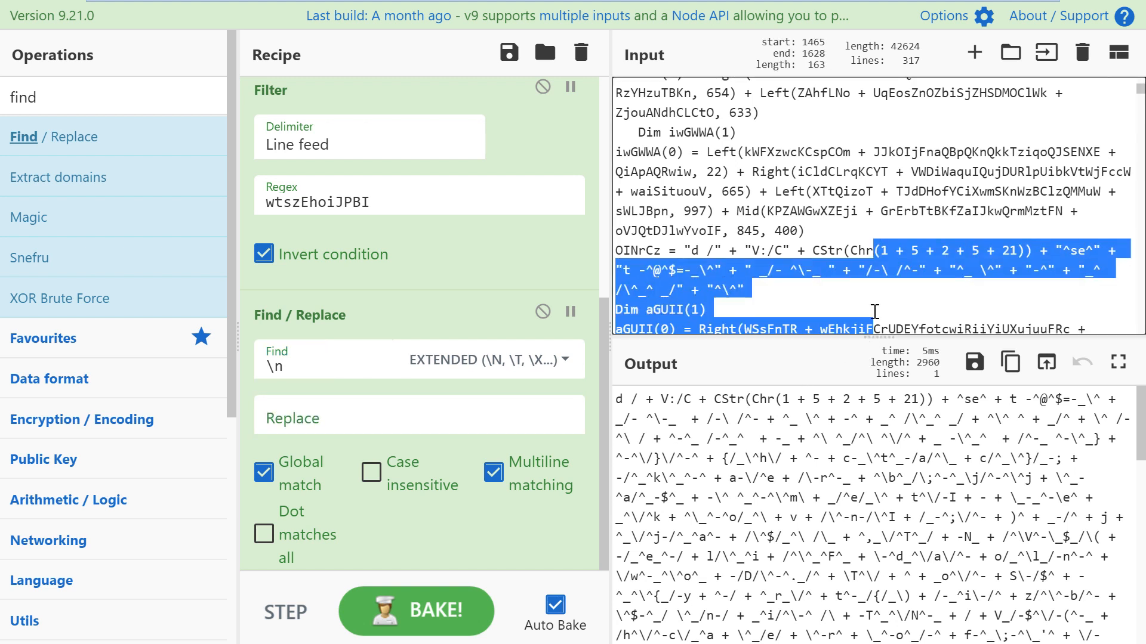
{"action": "left_click", "coordinate": [880, 329]}
{"action": "left_click_drag", "start_coordinate": [880, 336], "coordinate": [818, 137]}
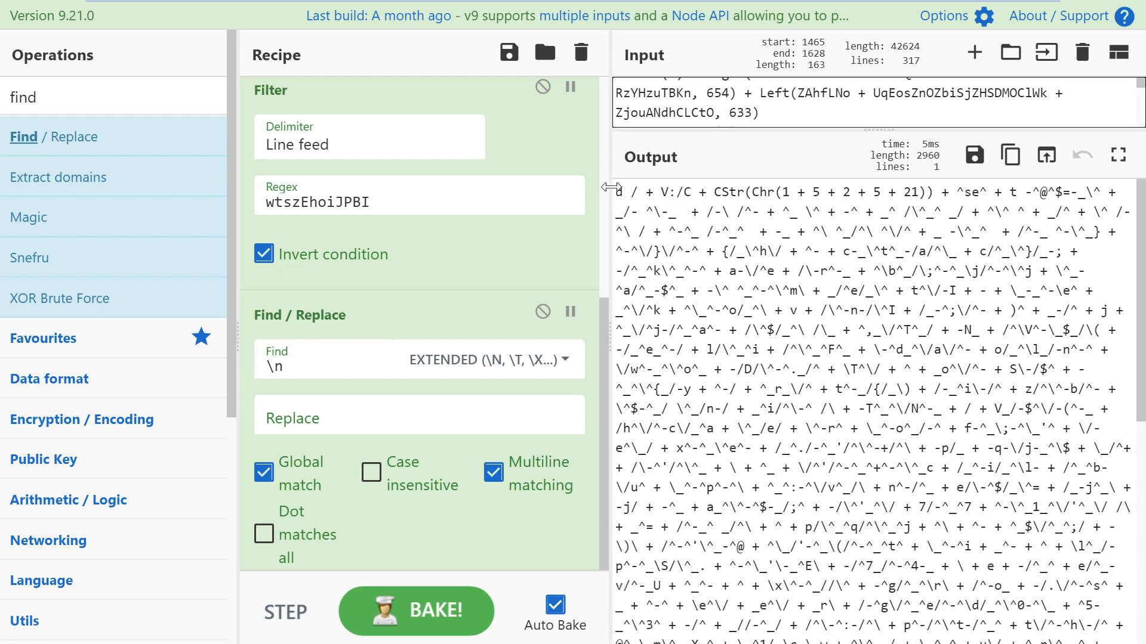
{"action": "left_click_drag", "start_coordinate": [608, 181], "coordinate": [586, 181]}
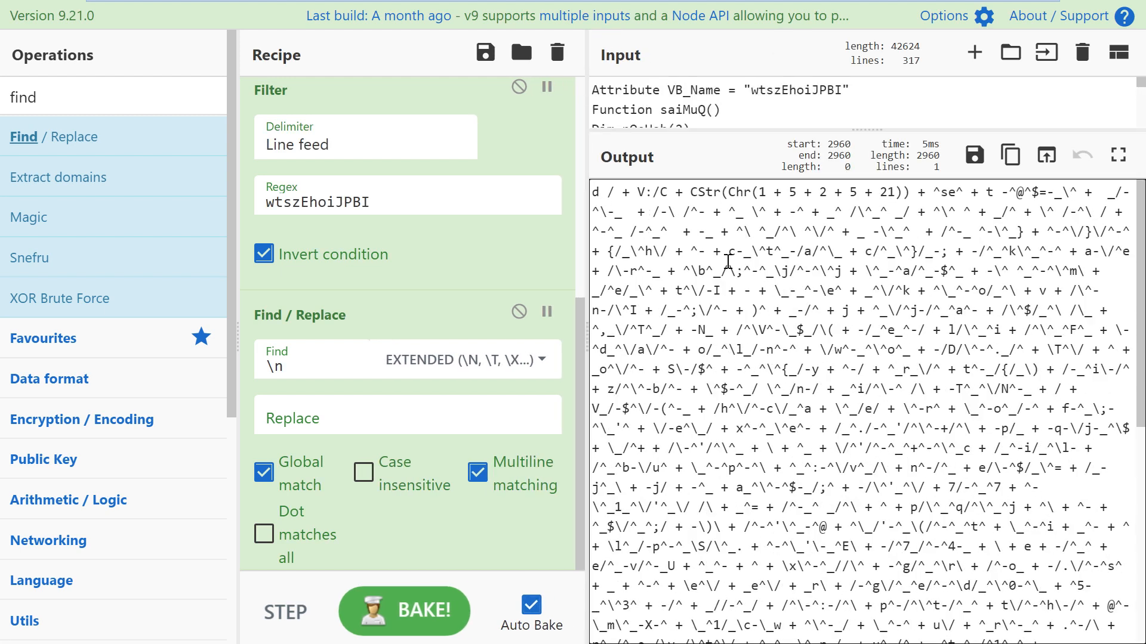
Step: Scroll through the joined 2960-character output to find the CStr(Chr(...)) expressions
{"action": "scroll", "coordinate": [727, 261], "scroll_direction": "down", "scroll_amount": 10}
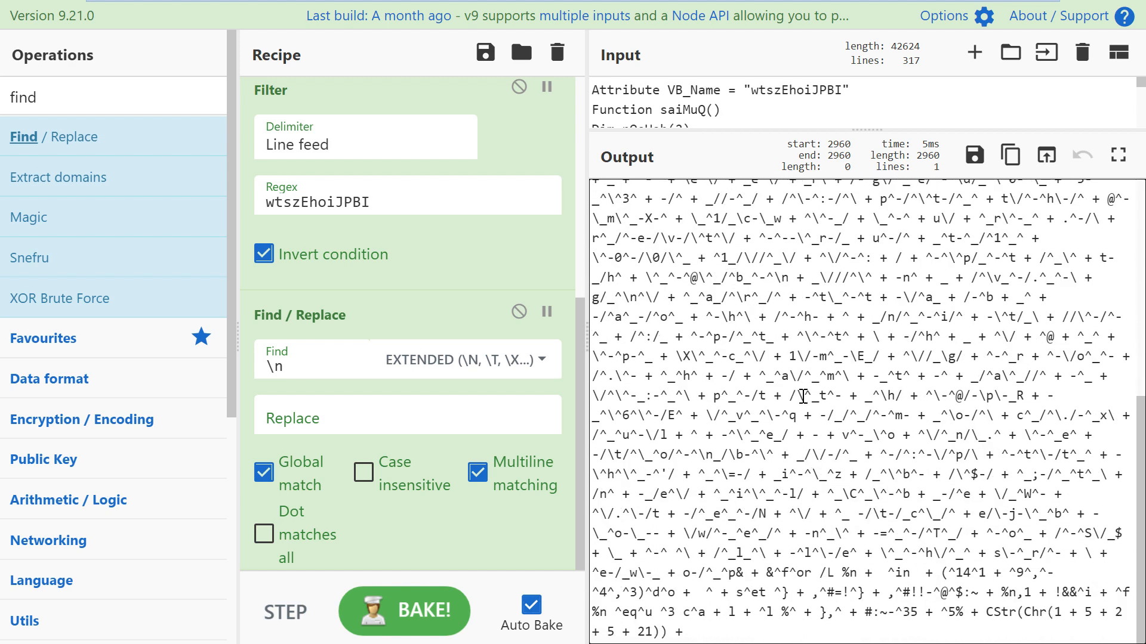
{"action": "left_click", "coordinate": [790, 364]}
{"action": "left_click", "coordinate": [833, 433]}
{"action": "scroll", "coordinate": [845, 518], "scroll_direction": "up", "scroll_amount": 1}
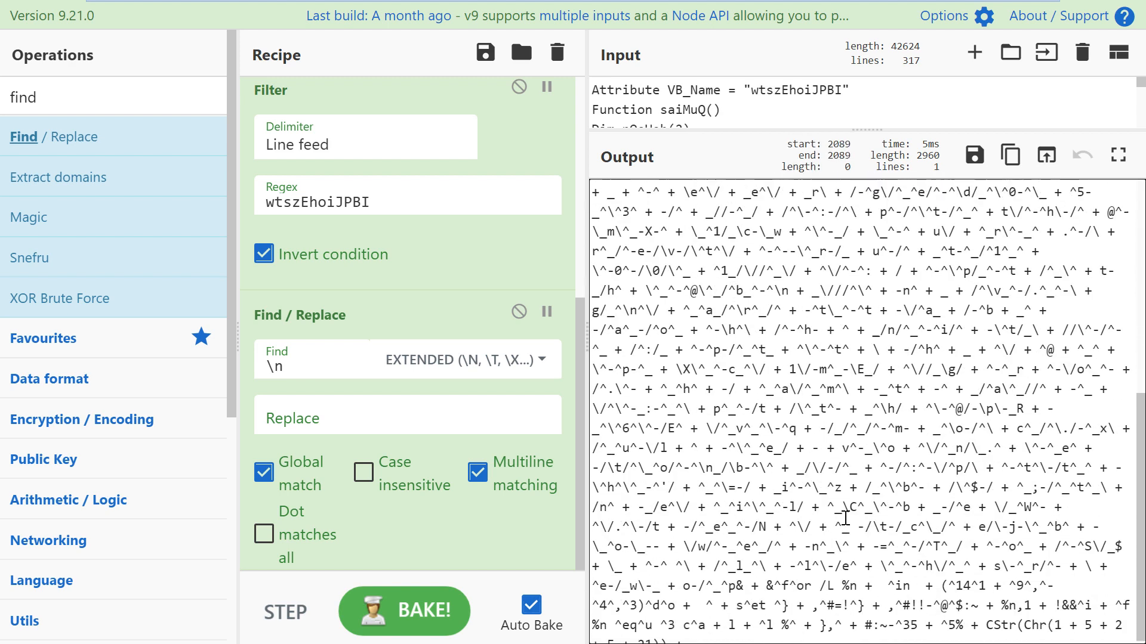
{"action": "scroll", "coordinate": [845, 518], "scroll_direction": "up", "scroll_amount": 6}
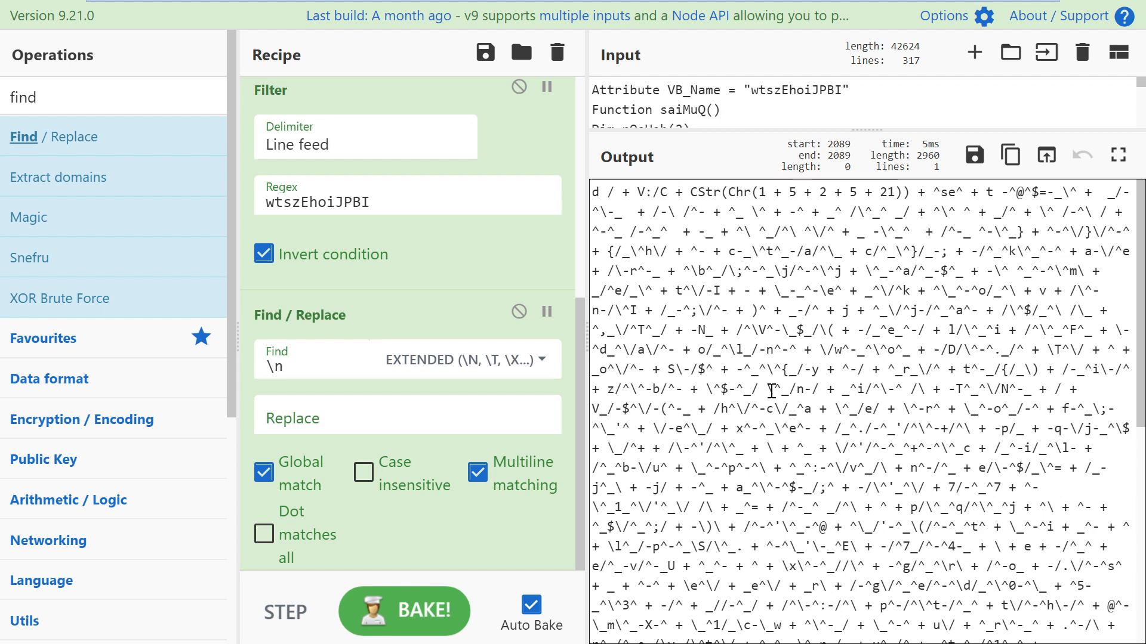
{"action": "left_click", "coordinate": [713, 263]}
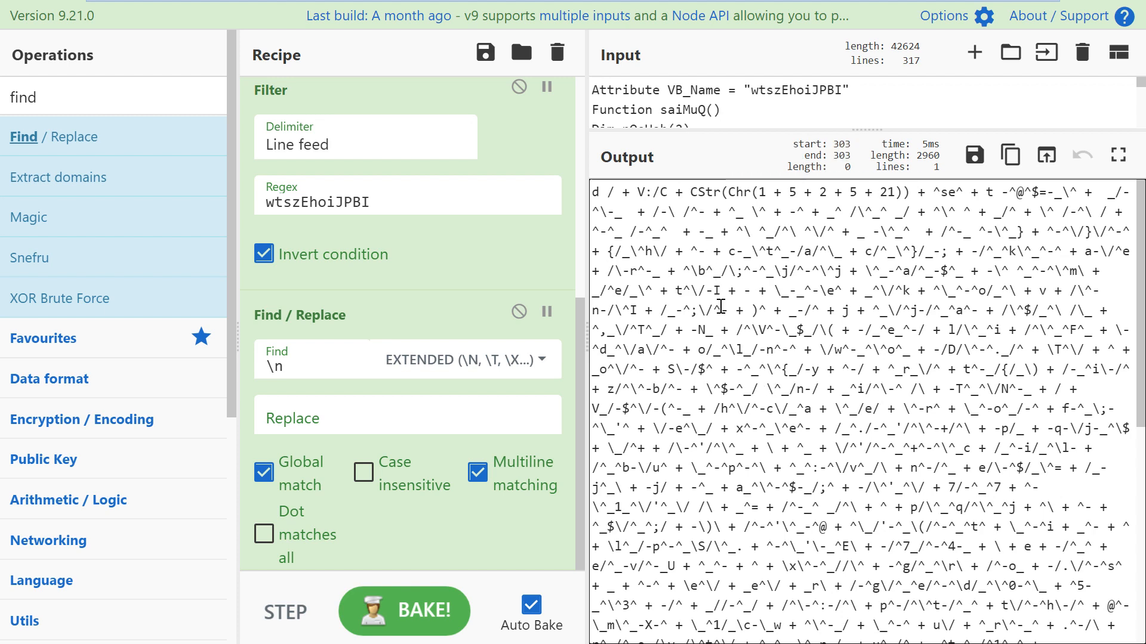
{"action": "scroll", "coordinate": [722, 310], "scroll_direction": "down", "scroll_amount": 6}
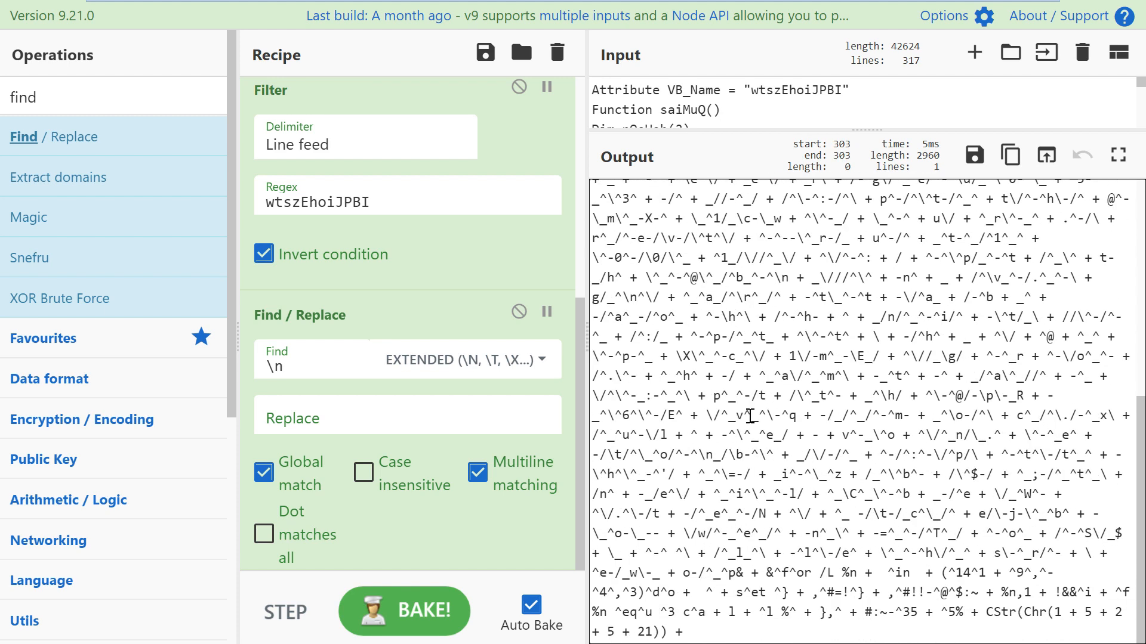
{"action": "scroll", "coordinate": [750, 393], "scroll_direction": "up", "scroll_amount": 7}
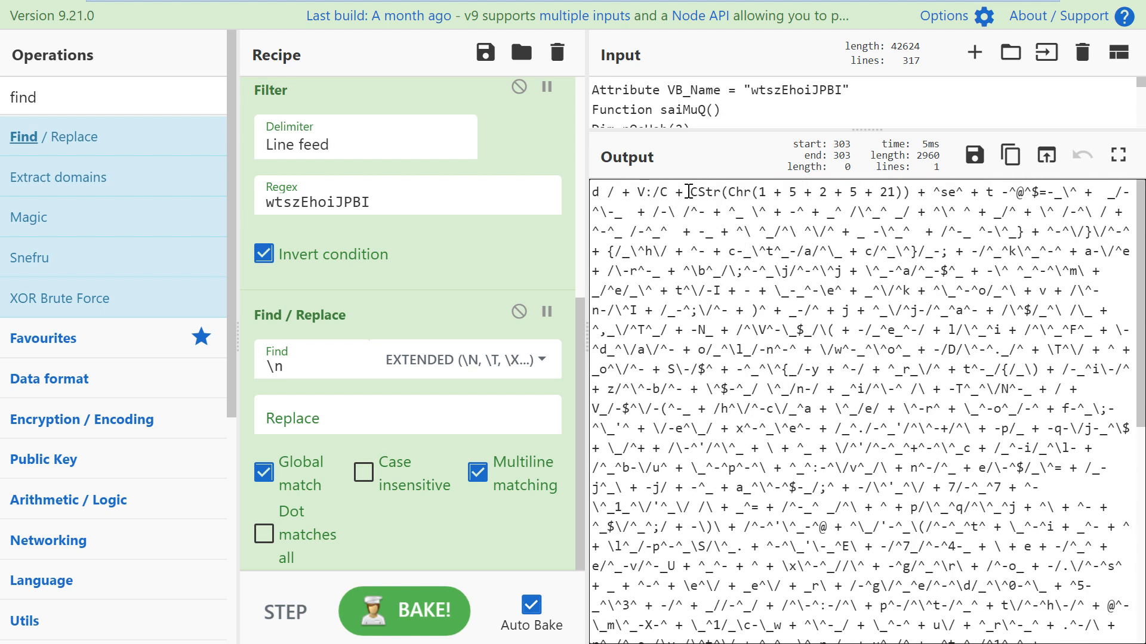
Step: Highlight CStr, Chr and the summed numbers 1 + 5 + 2 + 5 + 21, then exit fullscreen
{"action": "left_click_drag", "start_coordinate": [690, 192], "coordinate": [911, 192]}
{"action": "scroll", "coordinate": [934, 639], "scroll_direction": "down", "scroll_amount": 7}
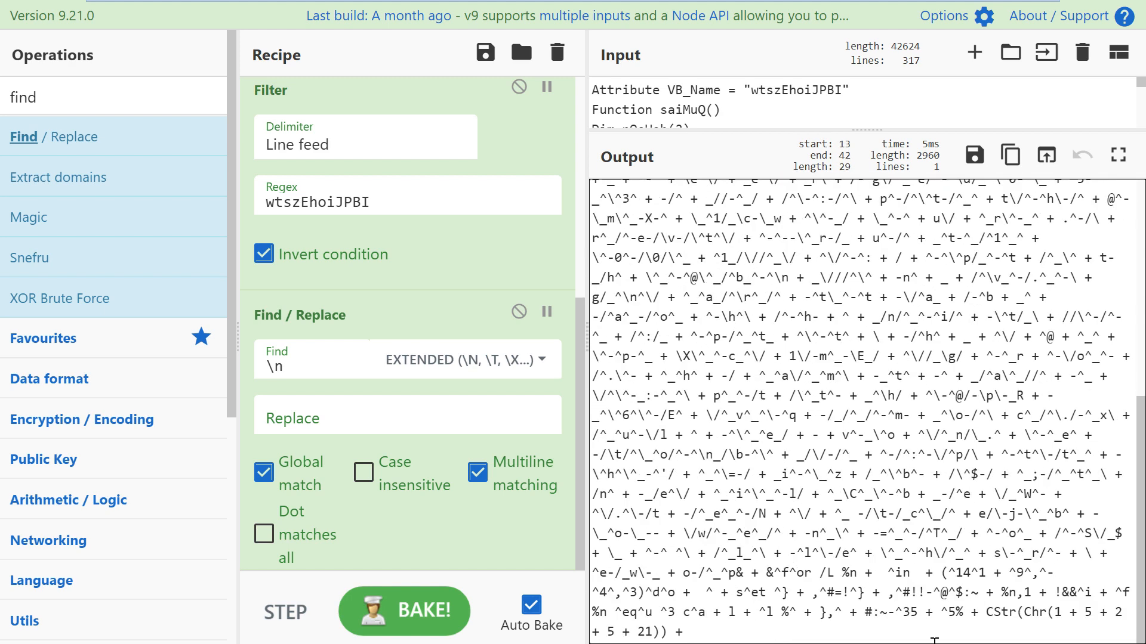
{"action": "left_click_drag", "start_coordinate": [990, 615], "coordinate": [692, 632]}
{"action": "scroll", "coordinate": [811, 459], "scroll_direction": "up", "scroll_amount": 7}
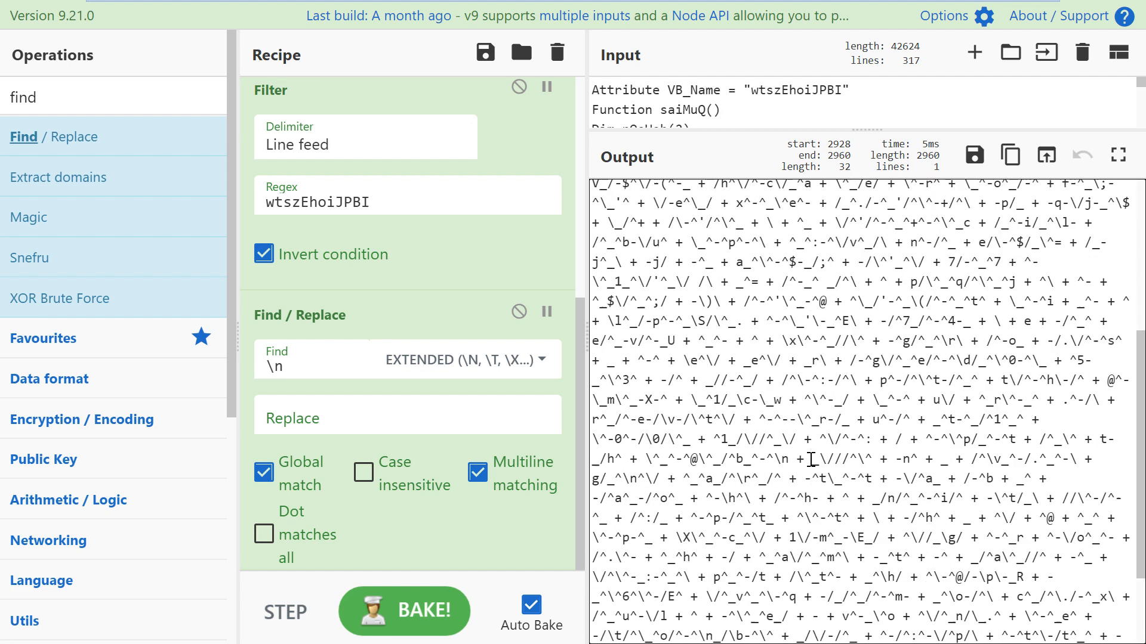
{"action": "left_click_drag", "start_coordinate": [759, 193], "coordinate": [901, 196]}
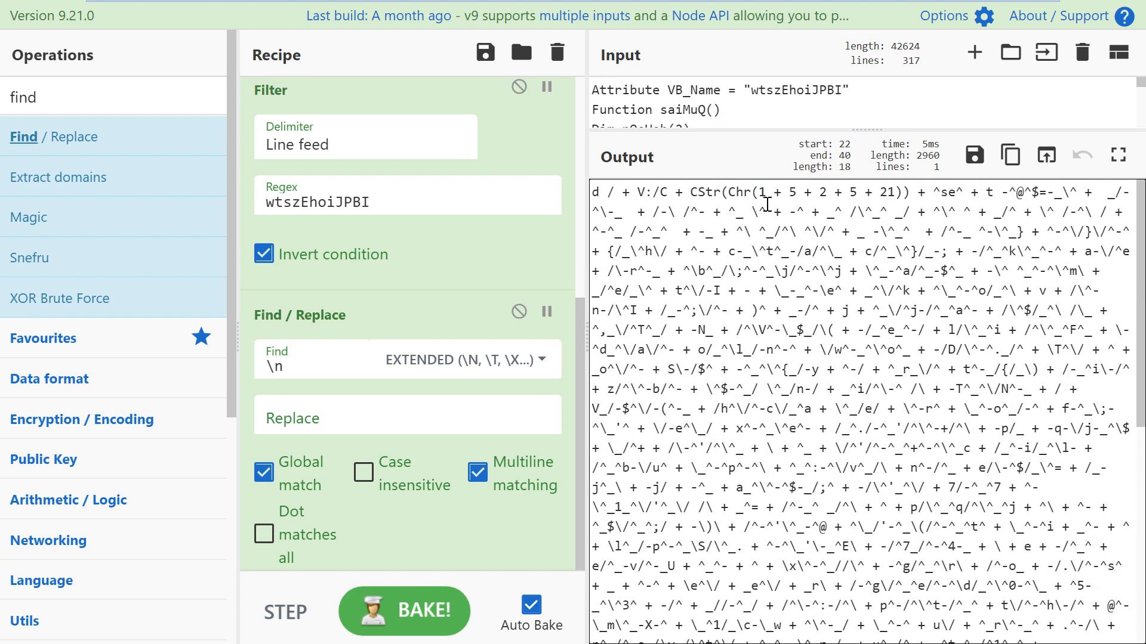
{"action": "left_click_drag", "start_coordinate": [819, 192], "coordinate": [834, 193]}
{"action": "left_click", "coordinate": [852, 192]}
{"action": "left_click", "coordinate": [879, 192]}
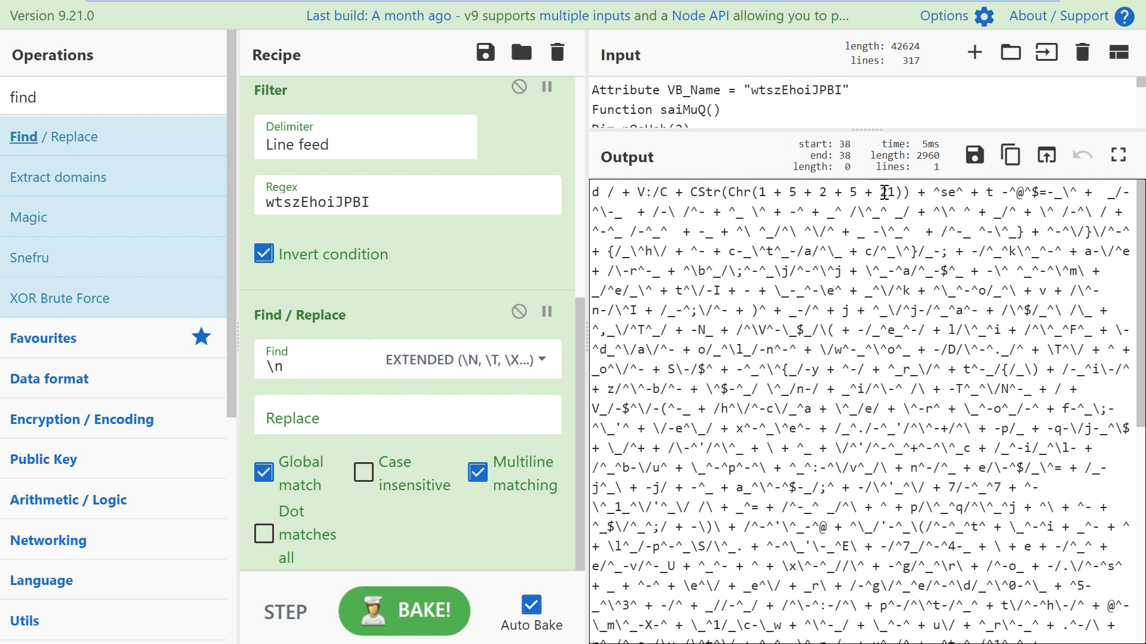
{"action": "double_click", "coordinate": [742, 194]}
{"action": "double_click", "coordinate": [704, 197]}
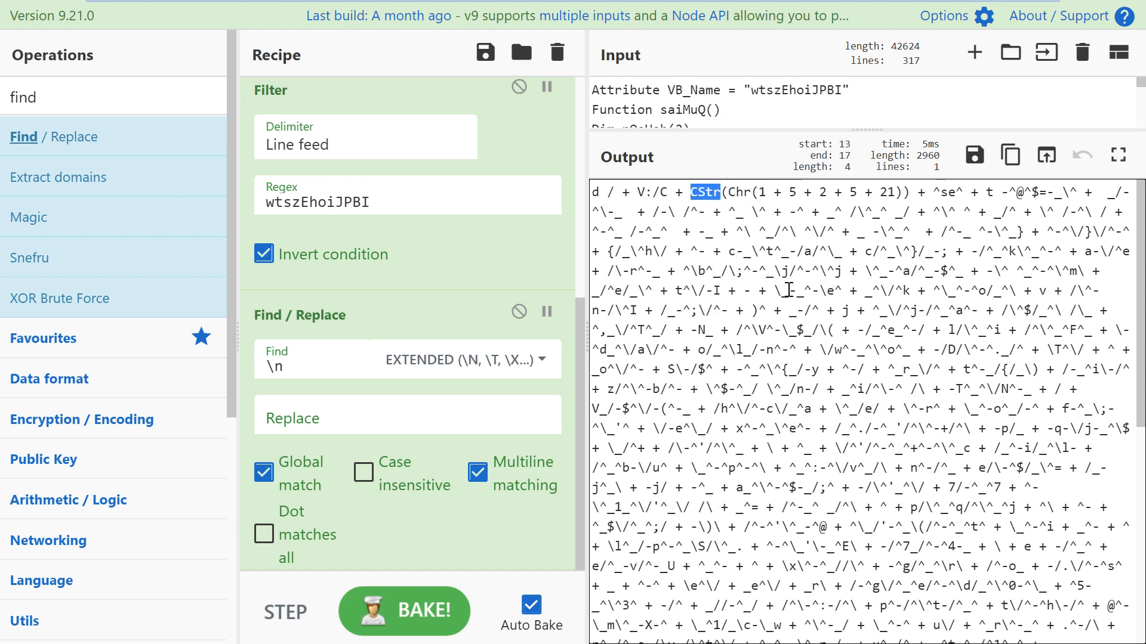
{"action": "key", "text": "F11"}
Step: Open a fresh CyberChef in a new tab and enter 34 as input
{"action": "left_click", "coordinate": [966, 17]}
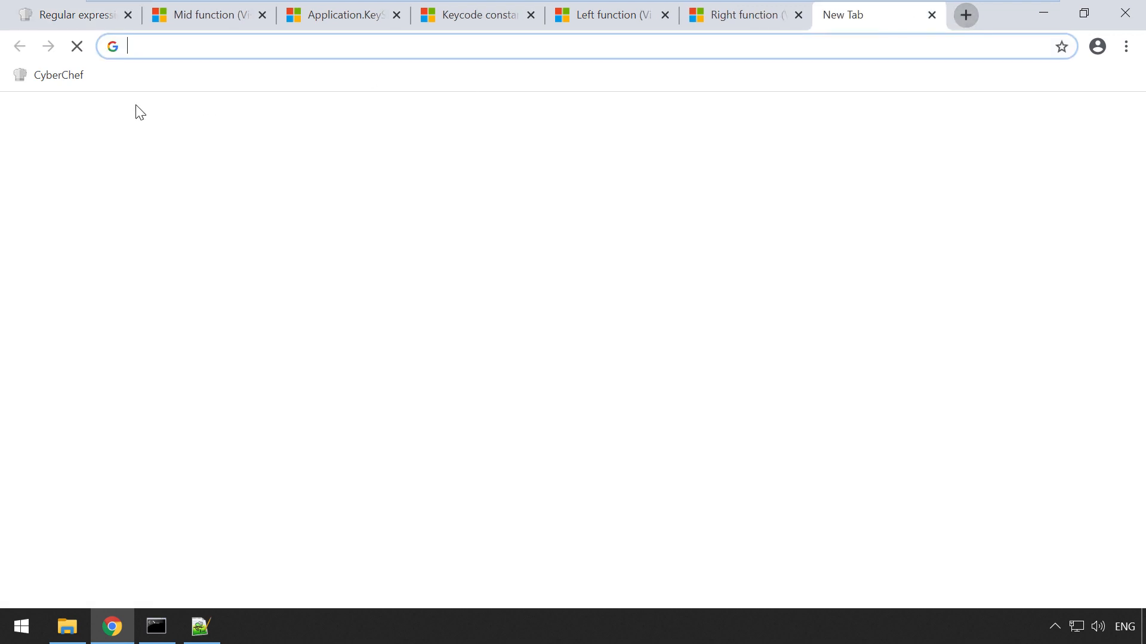
{"action": "left_click", "coordinate": [70, 77]}
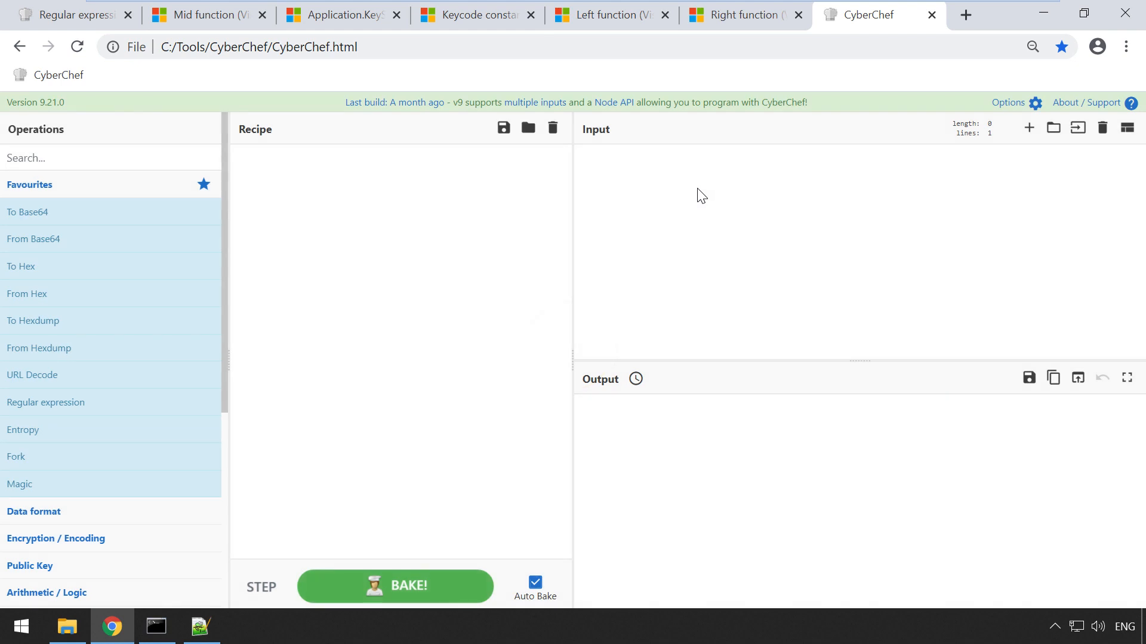
{"action": "left_click", "coordinate": [681, 180]}
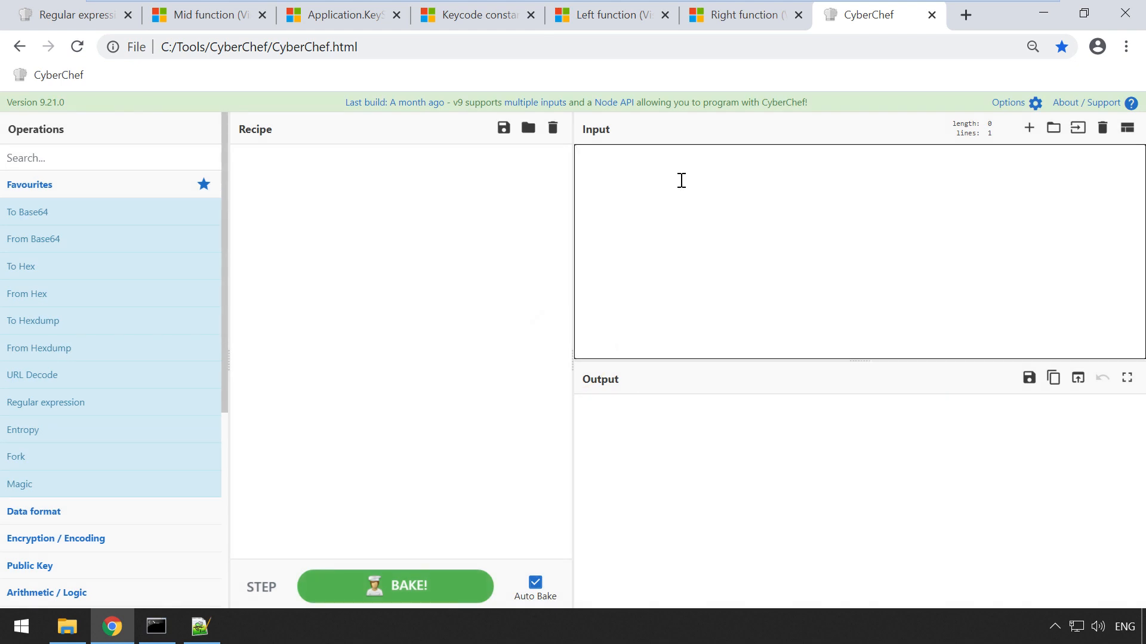
{"action": "type", "text": "34"}
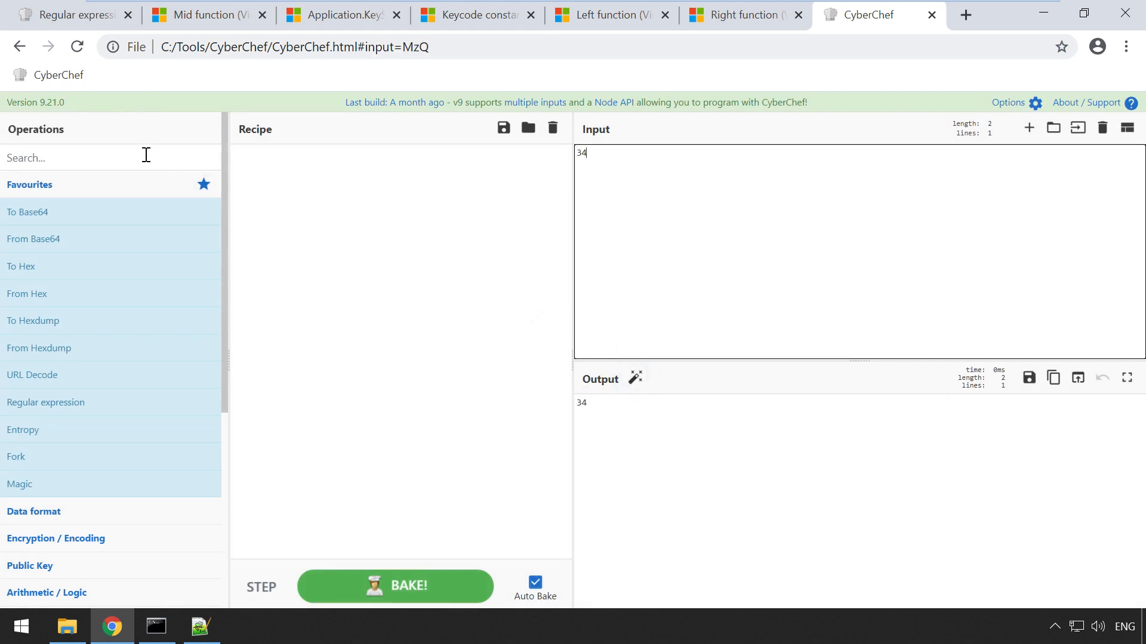
Step: Decode it with From Charcode in base 10 and select the resulting double quote
{"action": "left_click", "coordinate": [147, 155]}
{"action": "type", "text": "from char"}
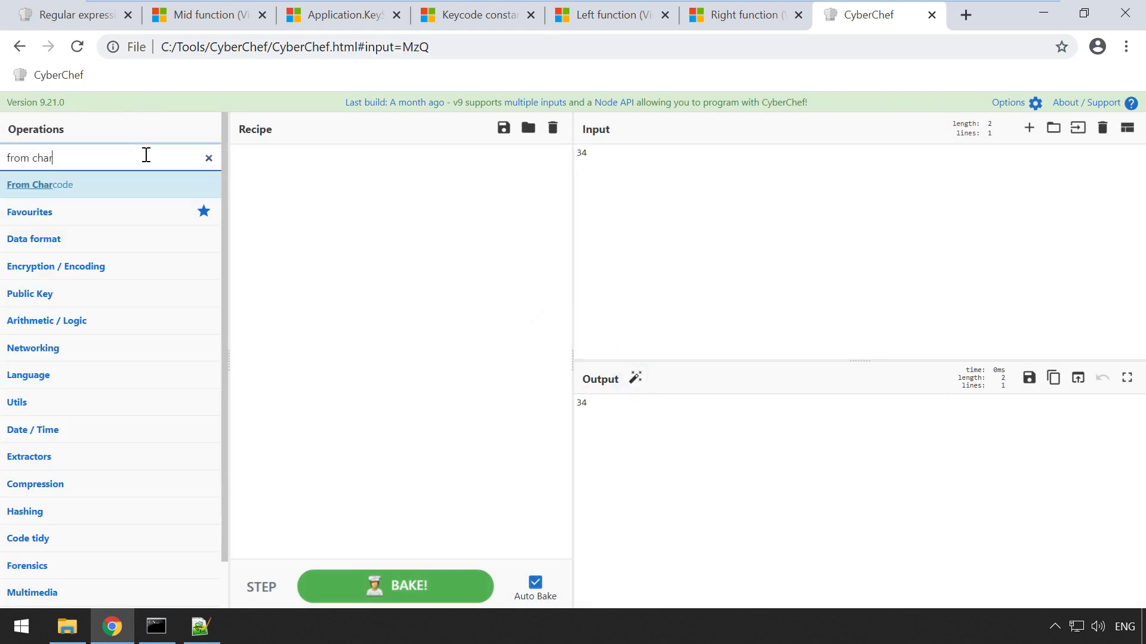
{"action": "left_click_drag", "start_coordinate": [126, 187], "coordinate": [509, 225]}
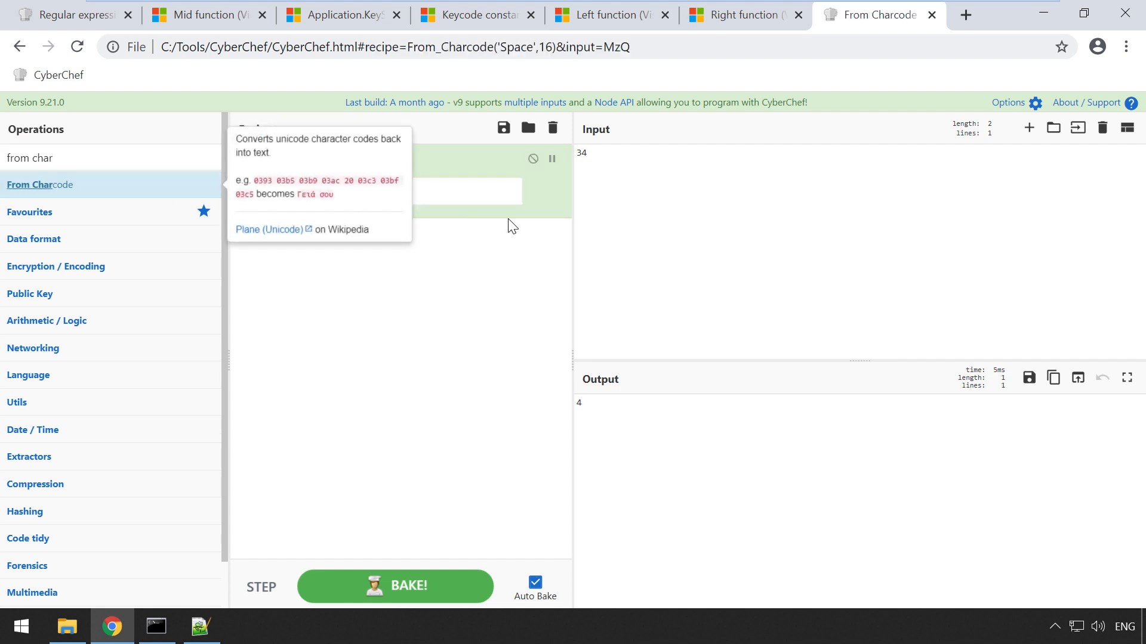
{"action": "left_click", "coordinate": [428, 188]}
{"action": "key", "text": "ctrl+a"}
{"action": "type", "text": "10"}
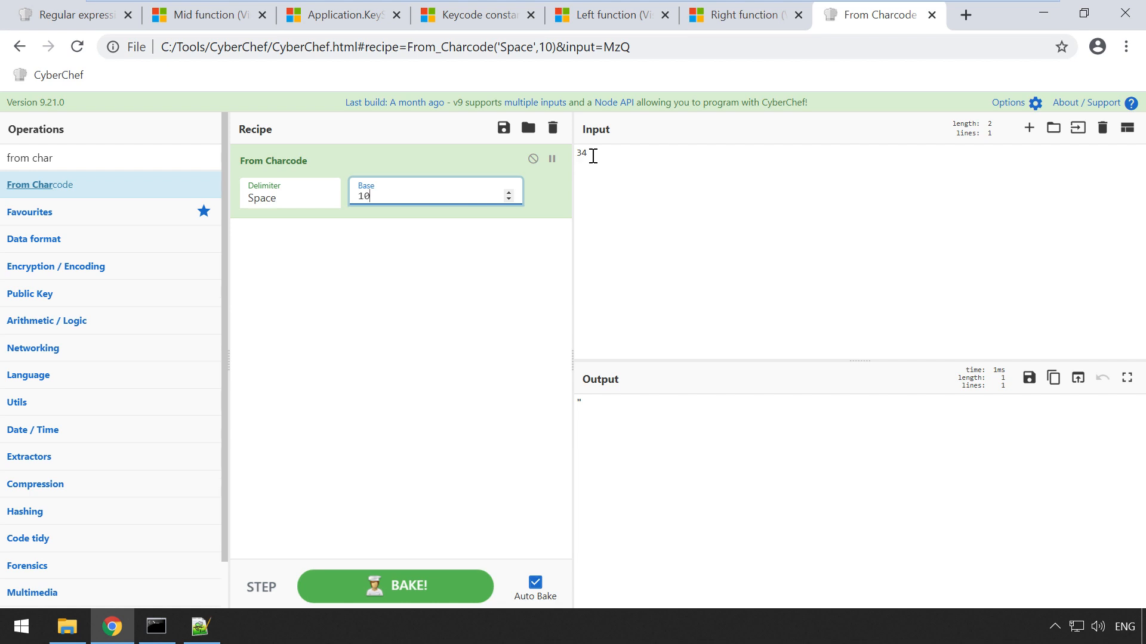
{"action": "left_click", "coordinate": [591, 238]}
{"action": "left_click_drag", "start_coordinate": [600, 402], "coordinate": [574, 401]}
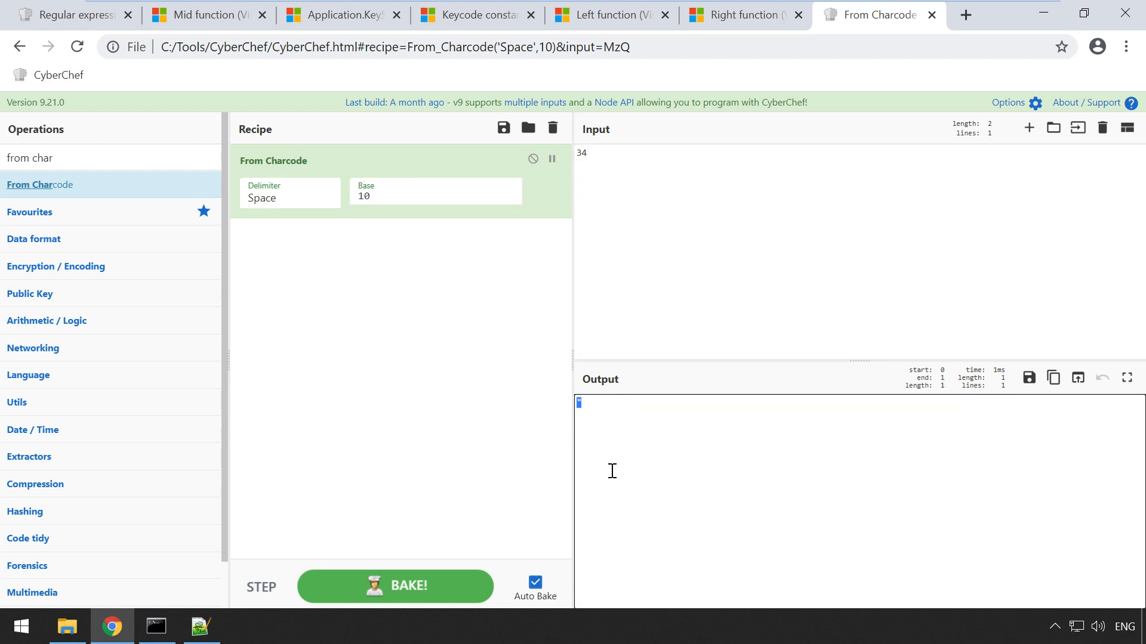
Step: Back in the macro recipe, copy the CStr(Chr(1 + 5 + 2 + 5 + 21)) expression from the output
{"action": "left_click", "coordinate": [69, 17]}
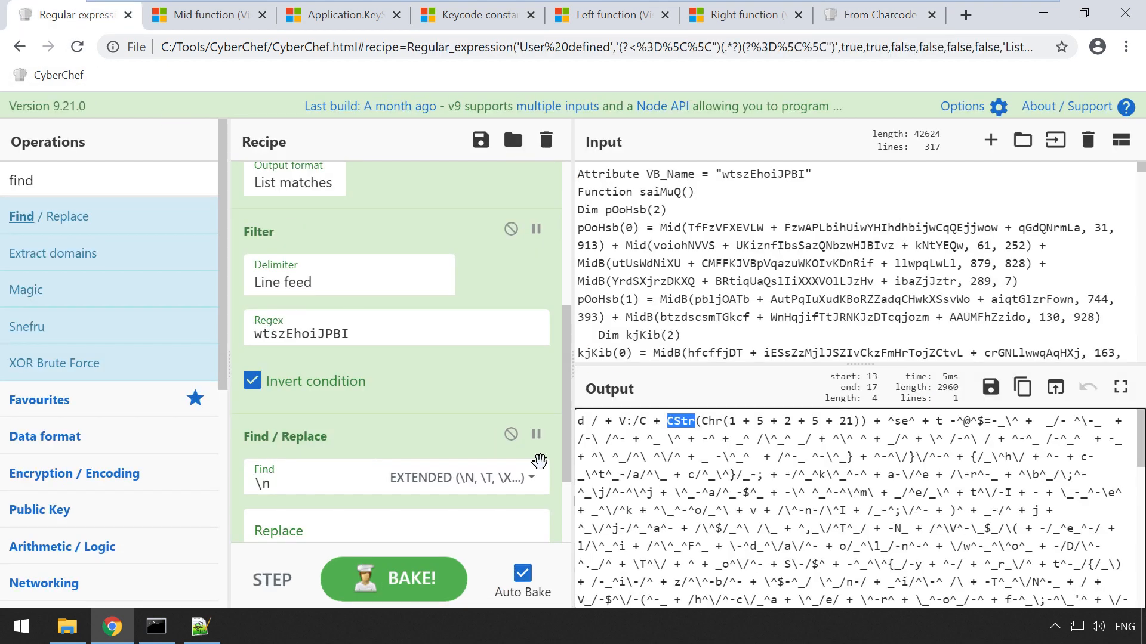
{"action": "left_click", "coordinate": [660, 428]}
{"action": "left_click_drag", "start_coordinate": [668, 424], "coordinate": [866, 426]}
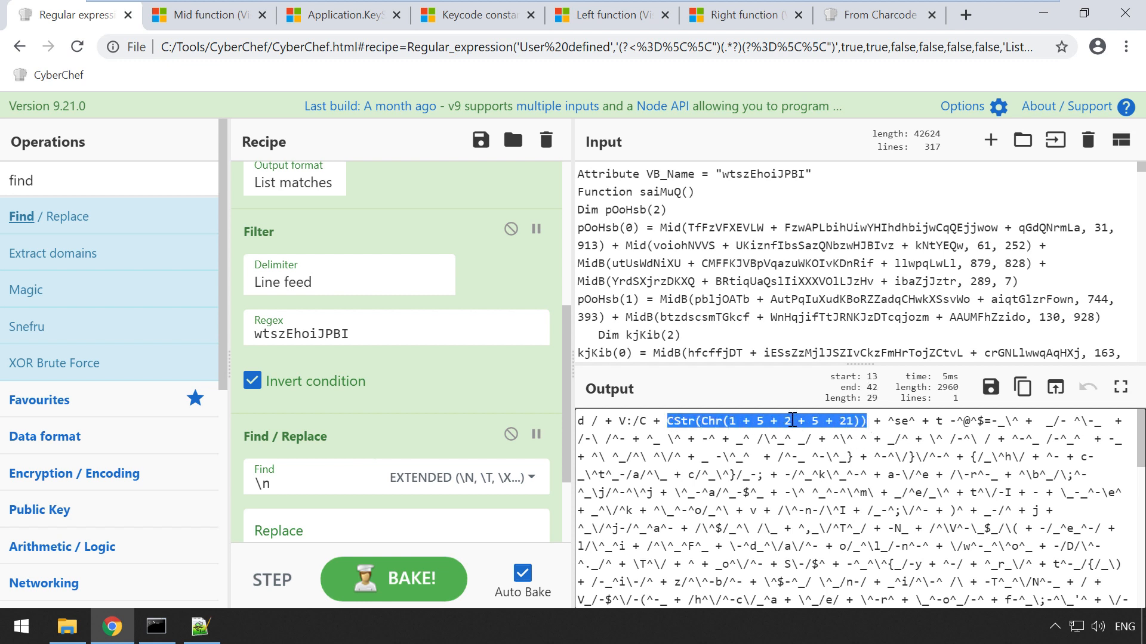
{"action": "right_click", "coordinate": [792, 420]}
{"action": "left_click", "coordinate": [823, 432]}
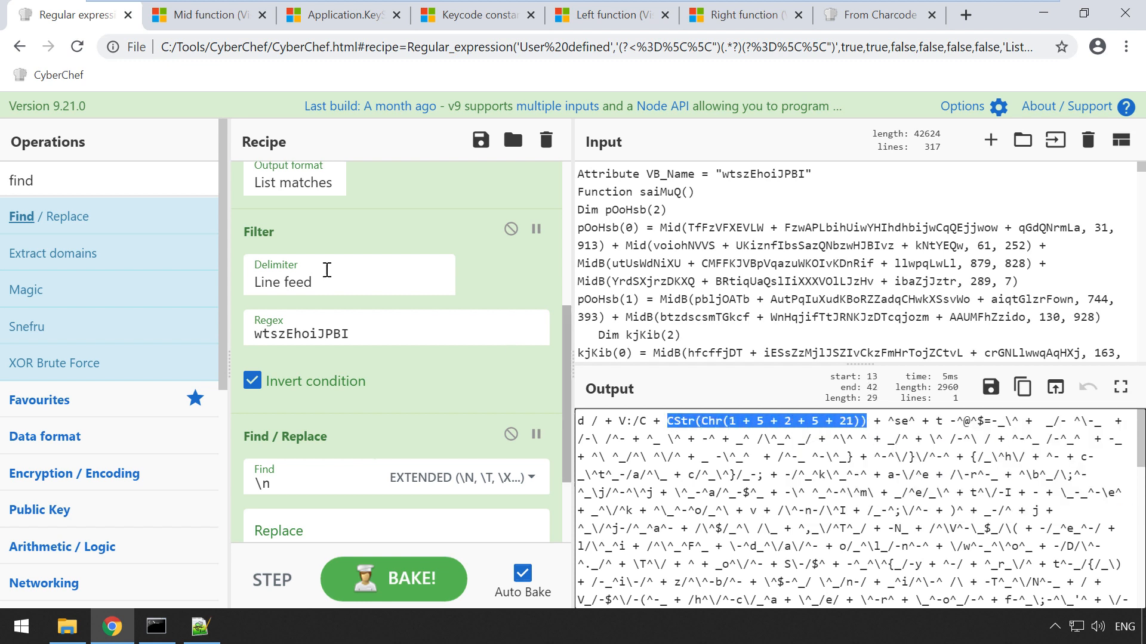
Step: Add a SIMPLE STRING Find / Replace swapping the pasted expression for ", and enlarge the output
{"action": "double_click", "coordinate": [88, 214]}
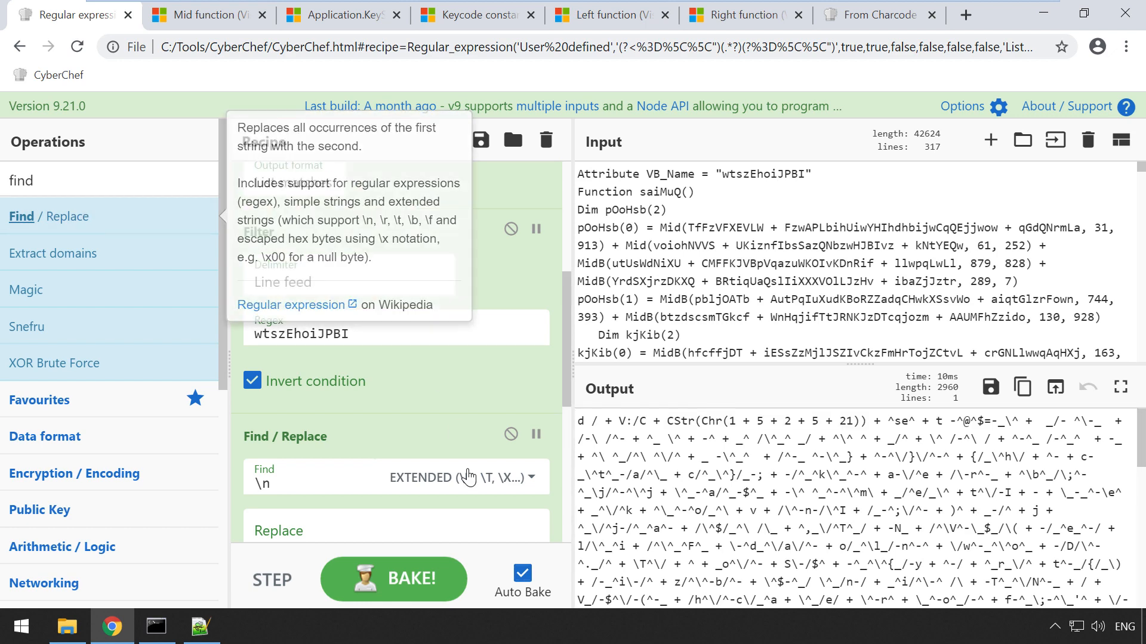
{"action": "left_click", "coordinate": [366, 357]}
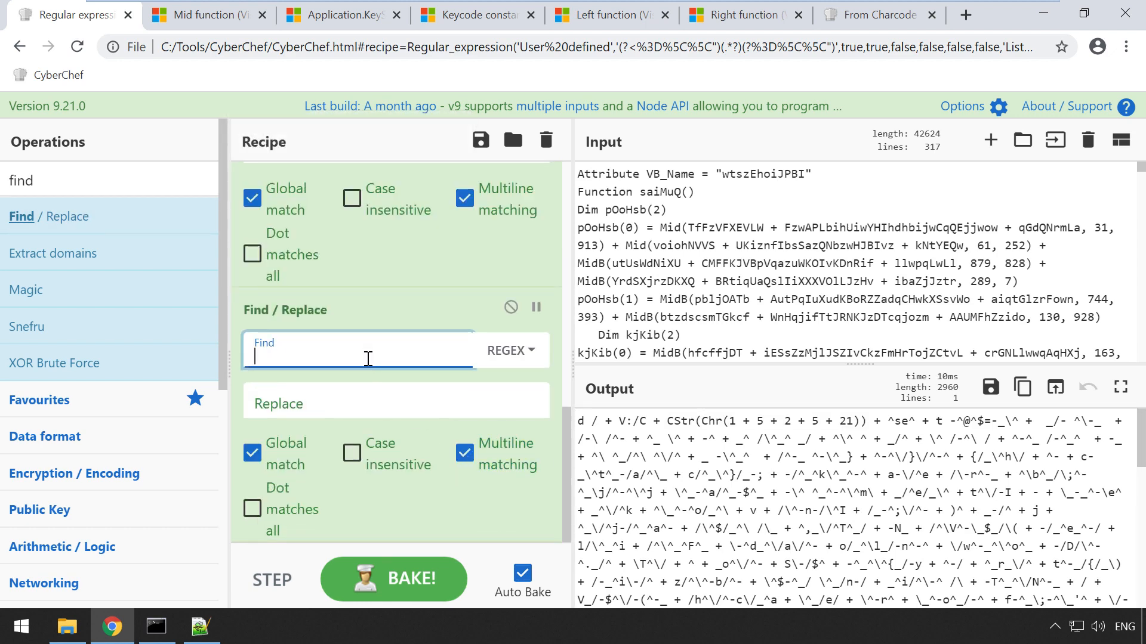
{"action": "key", "text": "ctrl+v"}
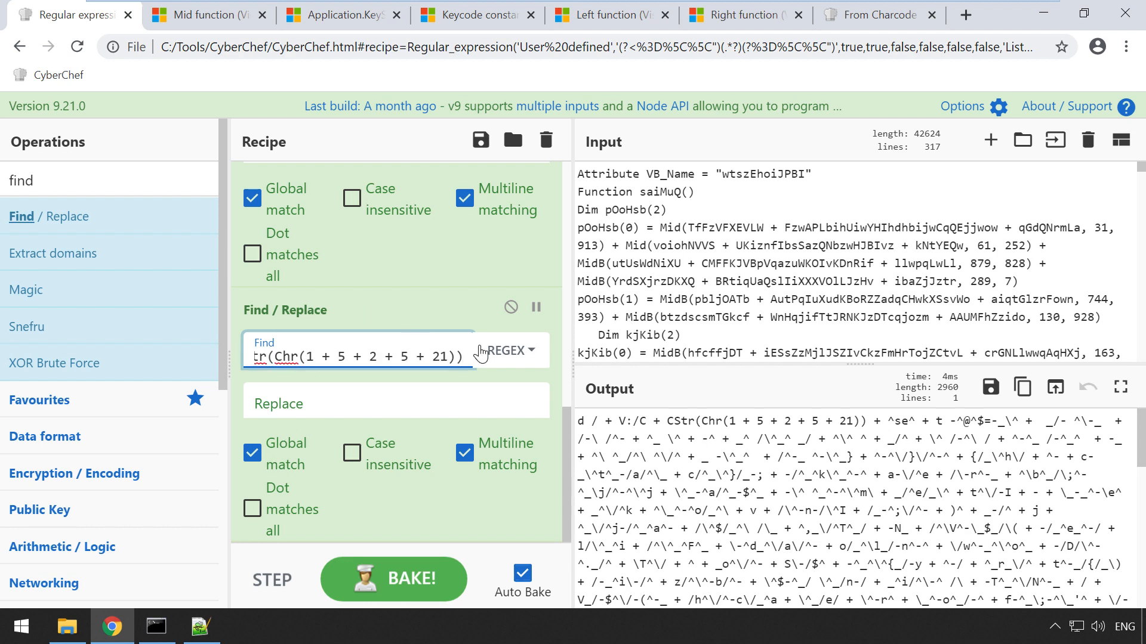
{"action": "left_click", "coordinate": [511, 351]}
{"action": "left_click", "coordinate": [453, 487]}
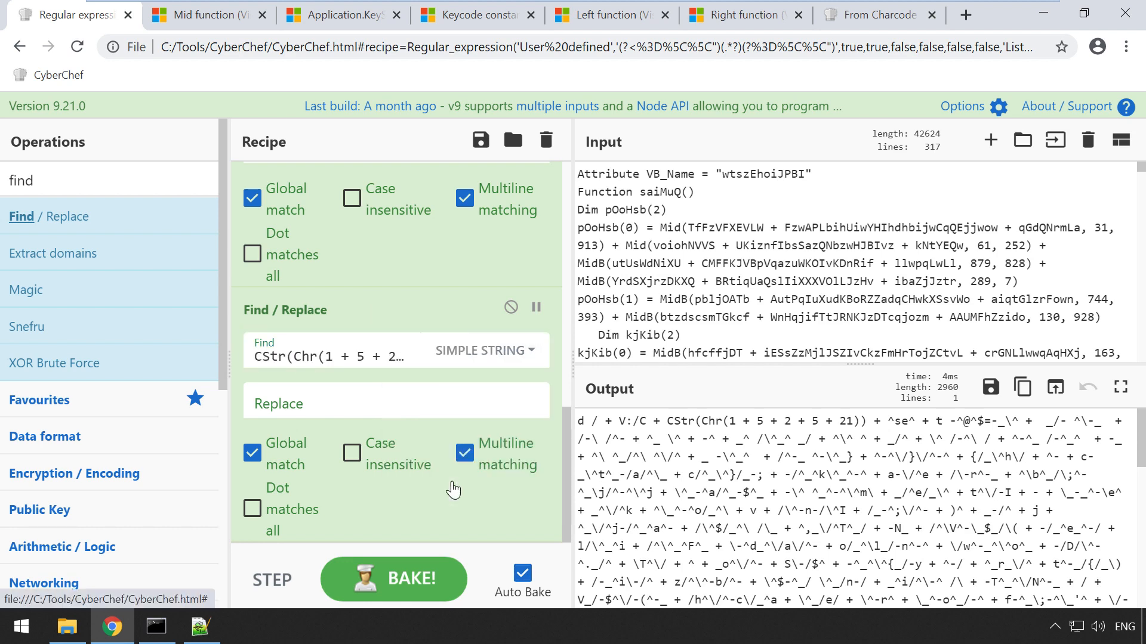
{"action": "left_click", "coordinate": [339, 404]}
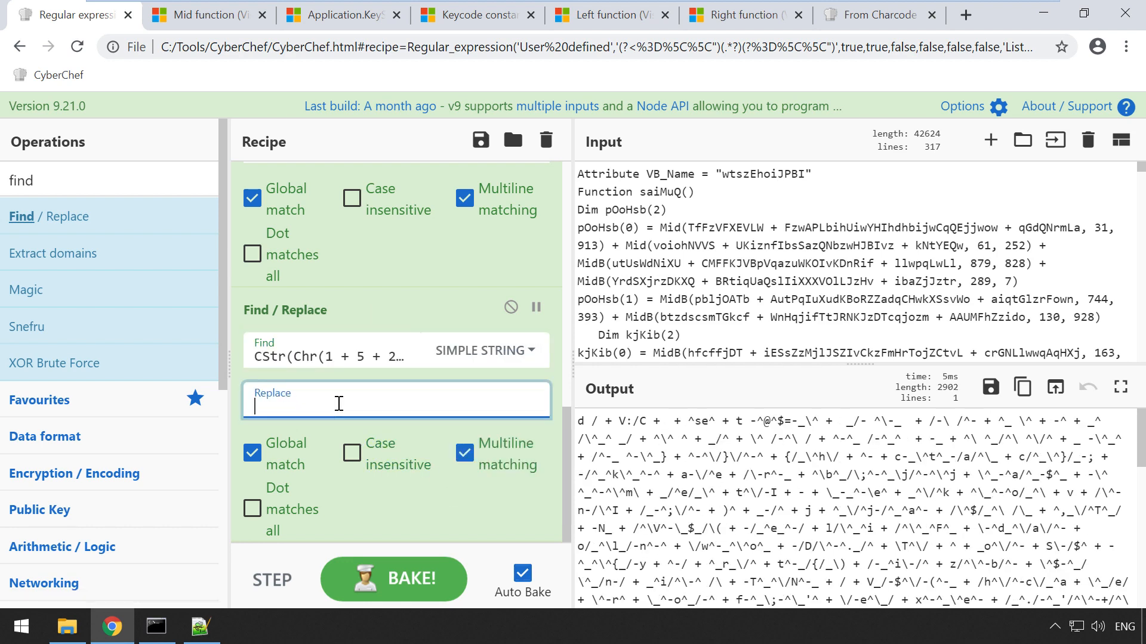
{"action": "type", "text": "\""}
{"action": "left_click", "coordinate": [756, 470]}
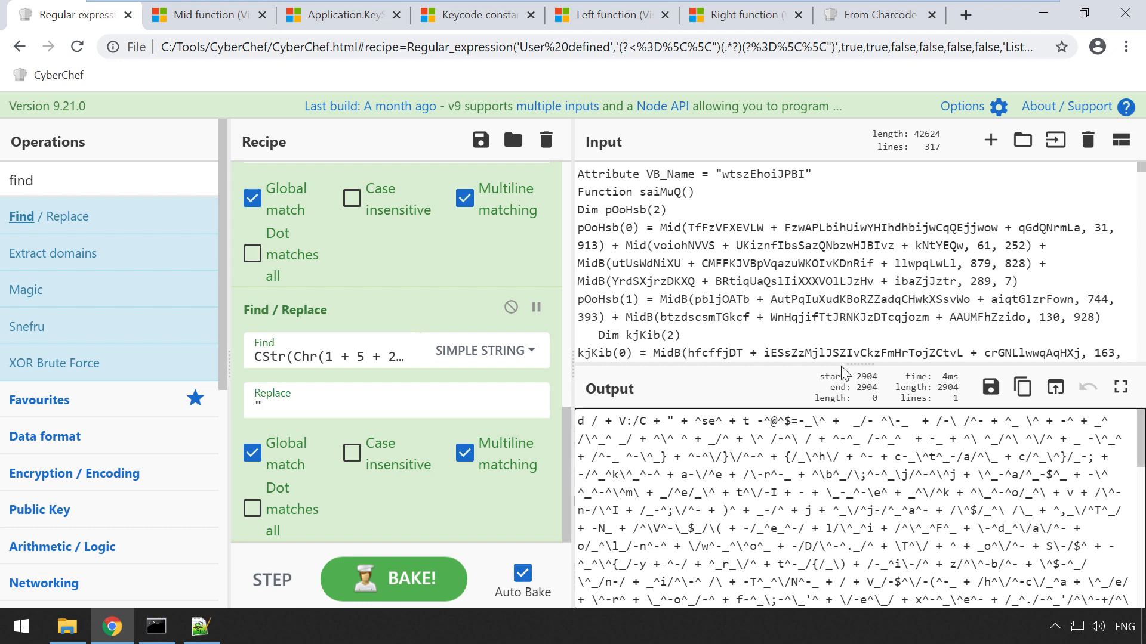
{"action": "left_click_drag", "start_coordinate": [844, 366], "coordinate": [842, 203]}
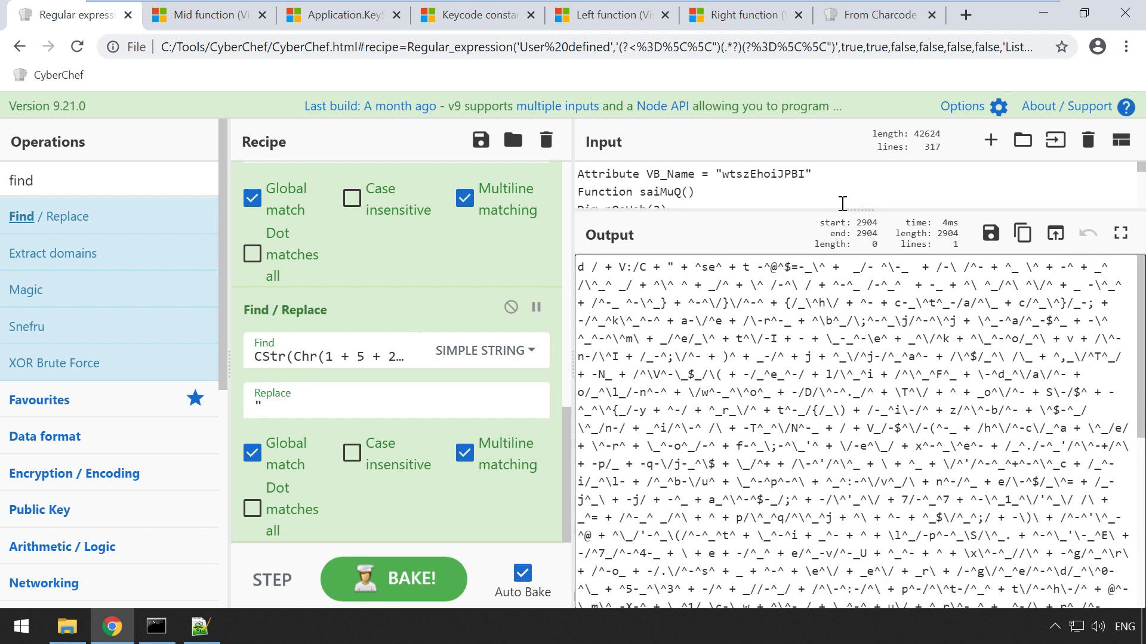
{"action": "key", "text": "F11"}
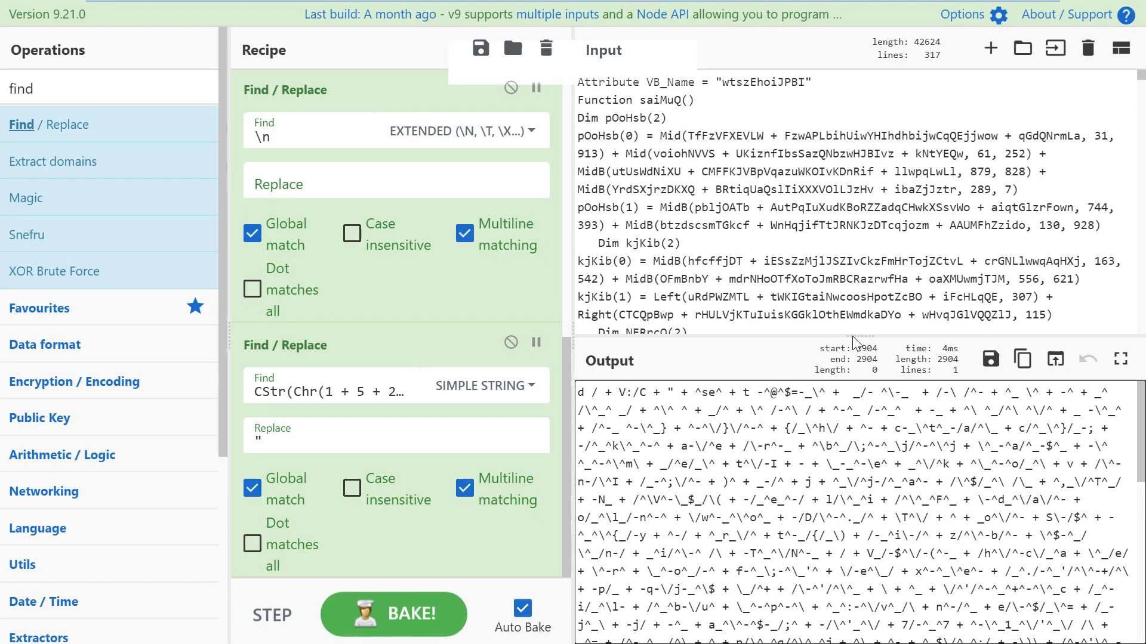
Step: Toggle the CStr(Chr(...)) replacement off and back on to compare the output
{"action": "left_click_drag", "start_coordinate": [852, 335], "coordinate": [838, 146]}
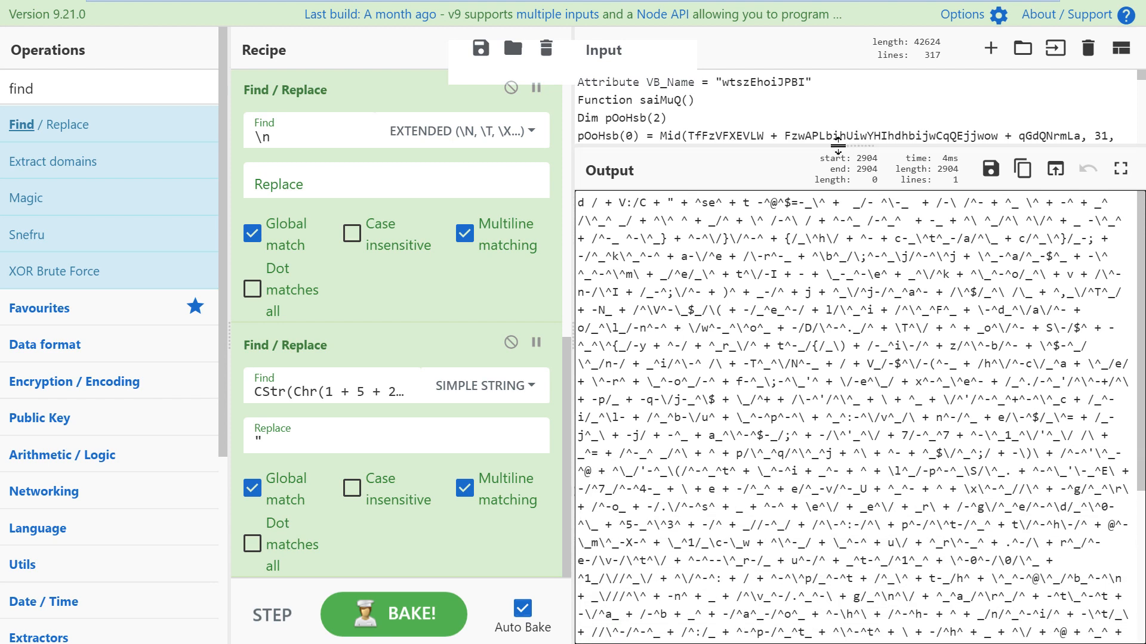
{"action": "left_click", "coordinate": [814, 290]}
{"action": "scroll", "coordinate": [808, 364], "scroll_direction": "down", "scroll_amount": 4}
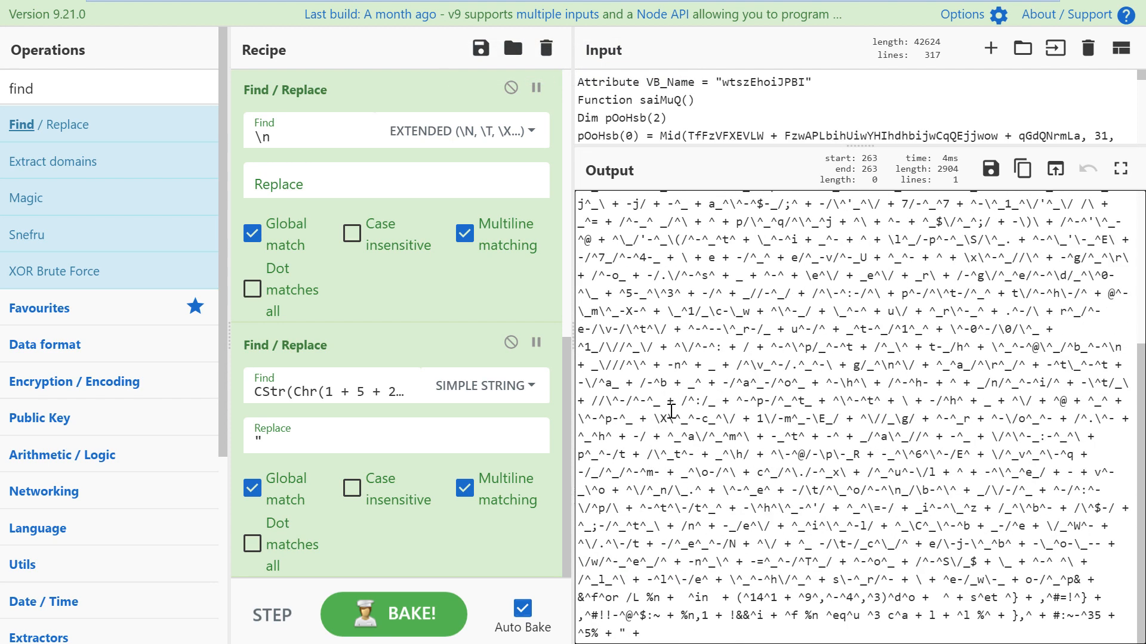
{"action": "left_click", "coordinate": [509, 347]}
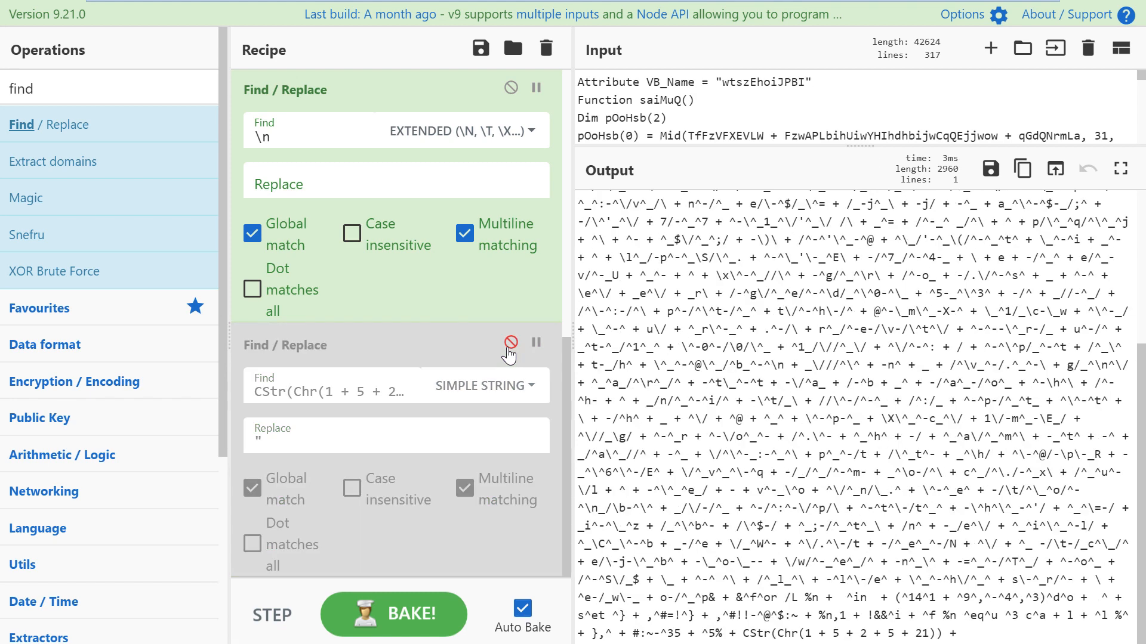
{"action": "scroll", "coordinate": [713, 316], "scroll_direction": "up", "scroll_amount": 4}
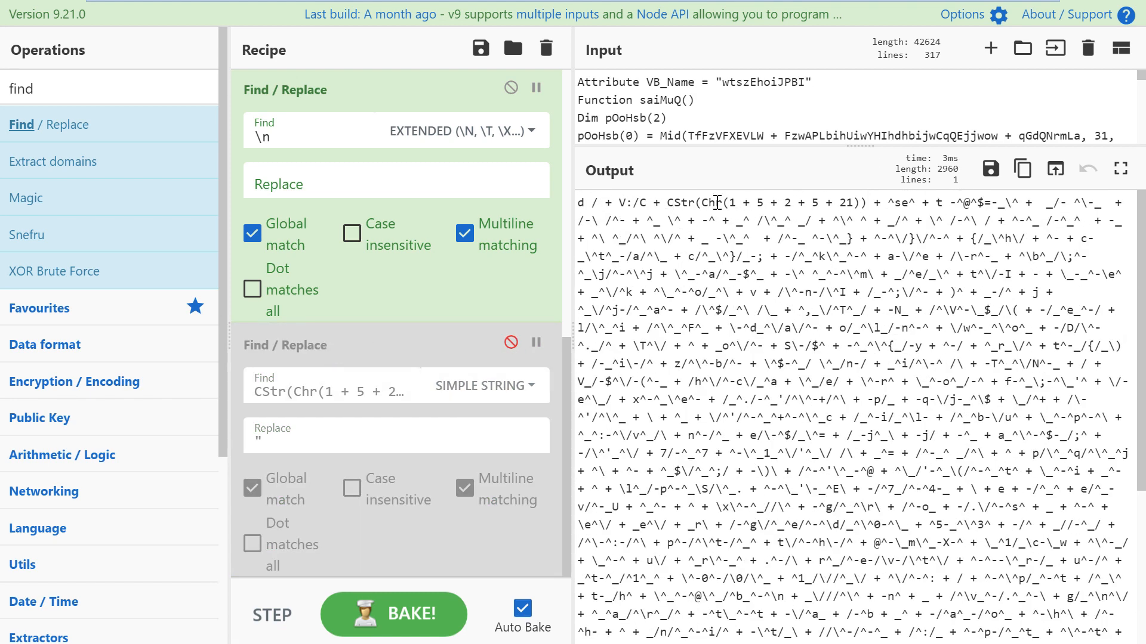
{"action": "scroll", "coordinate": [716, 454], "scroll_direction": "down", "scroll_amount": 4}
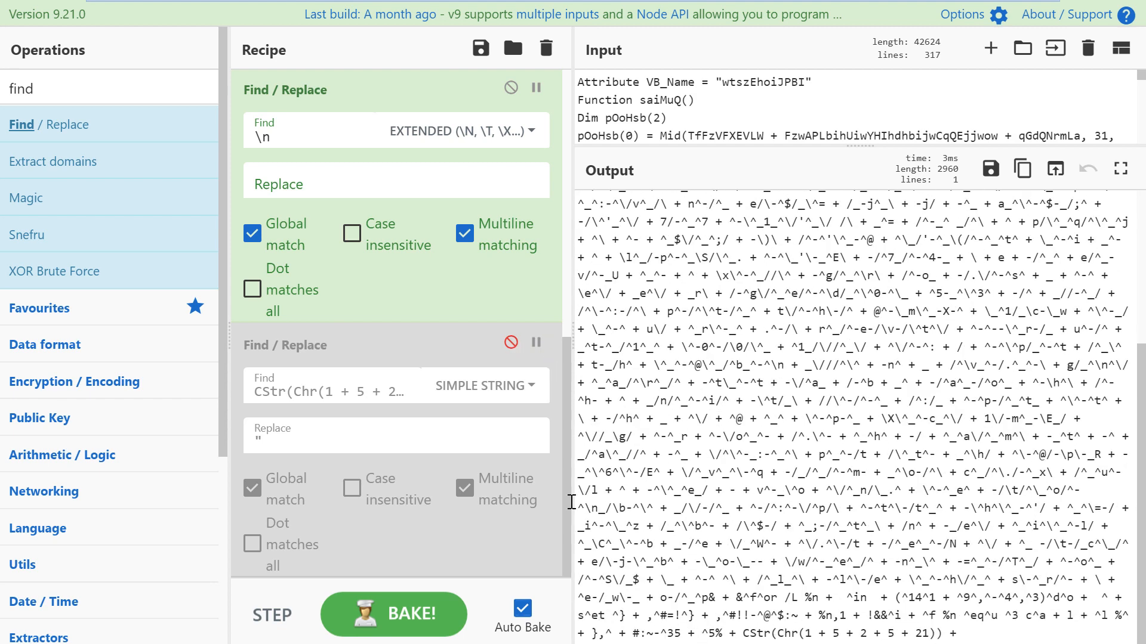
{"action": "left_click", "coordinate": [510, 343]}
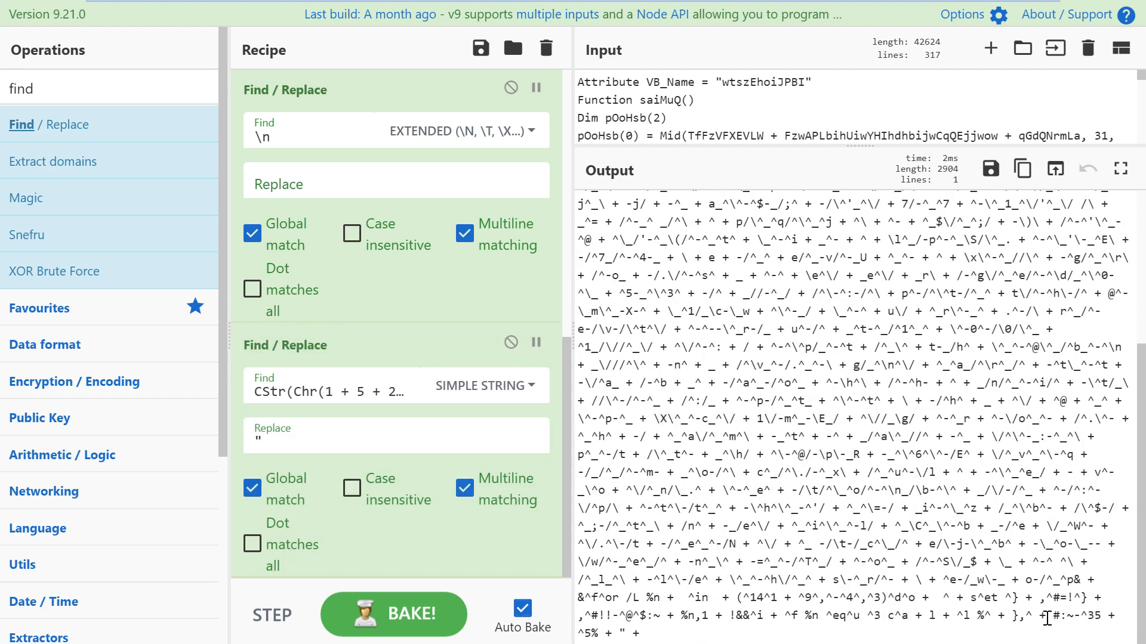
Step: Examine the lone quote and junk ^ characters in the output, then add a third Find / Replace
{"action": "double_click", "coordinate": [622, 634]}
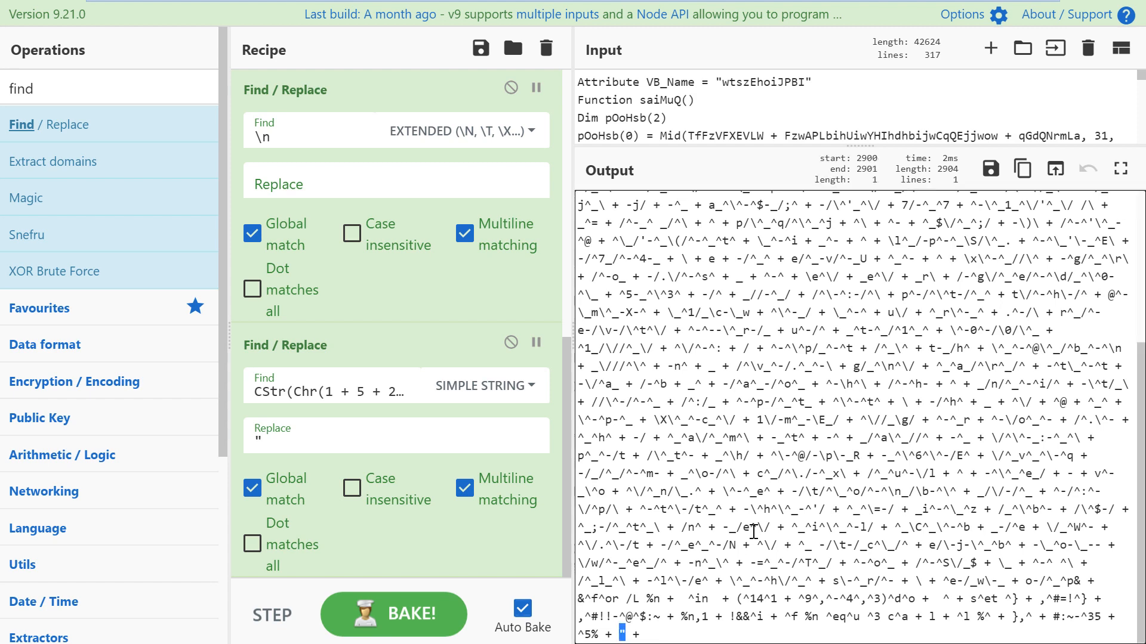
{"action": "scroll", "coordinate": [734, 478], "scroll_direction": "up", "scroll_amount": 5}
{"action": "left_click_drag", "start_coordinate": [668, 203], "coordinate": [682, 203]}
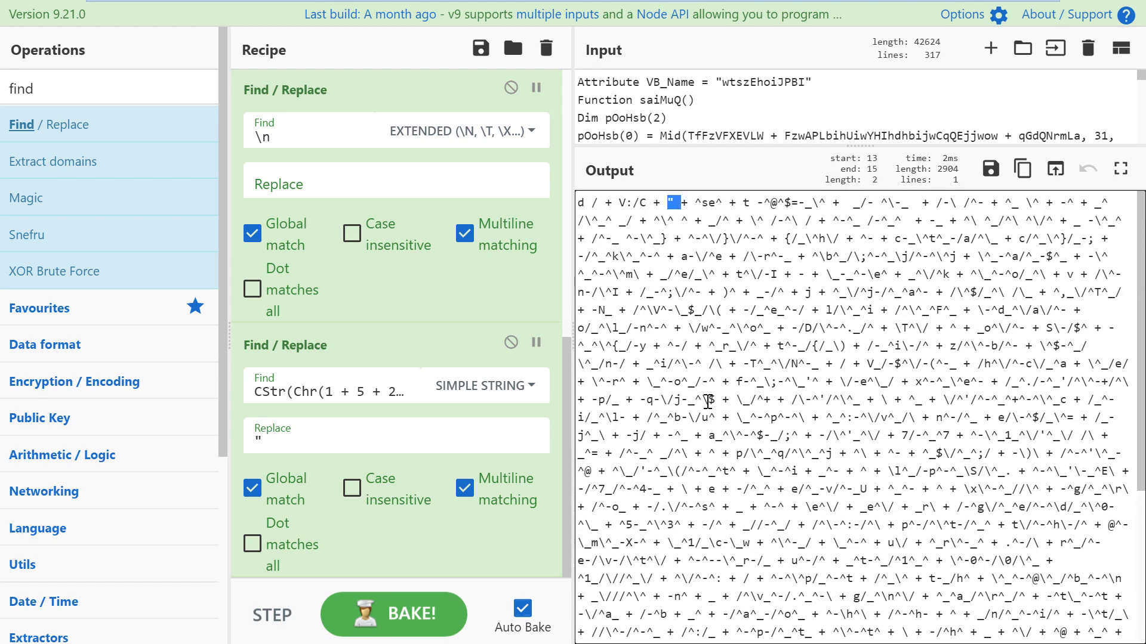
{"action": "left_click", "coordinate": [742, 312]}
{"action": "scroll", "coordinate": [829, 390], "scroll_direction": "down", "scroll_amount": 4}
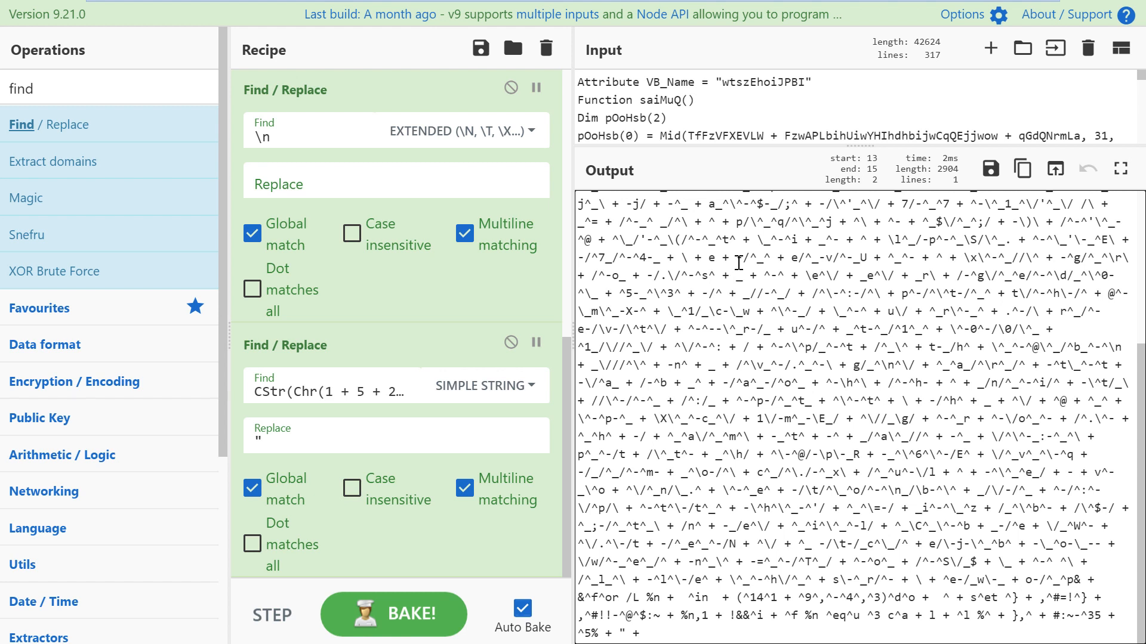
{"action": "left_click", "coordinate": [761, 294]}
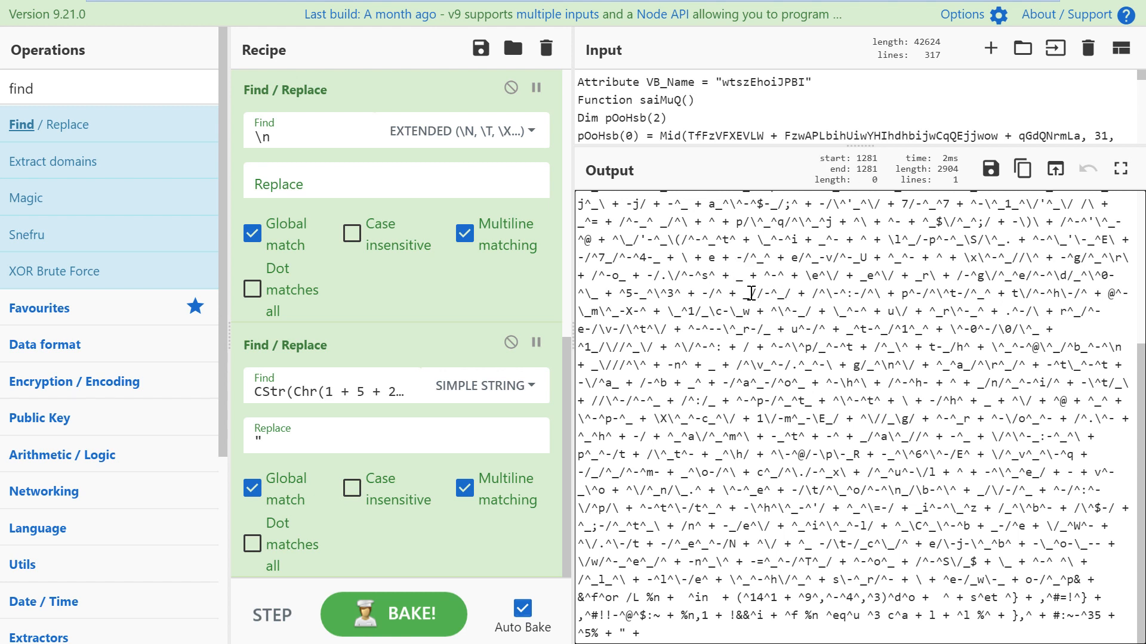
{"action": "left_click", "coordinate": [765, 274]}
{"action": "left_click_drag", "start_coordinate": [768, 275], "coordinate": [773, 275]}
{"action": "left_click_drag", "start_coordinate": [820, 365], "coordinate": [811, 365]}
{"action": "left_click", "coordinate": [769, 313]}
{"action": "scroll", "coordinate": [754, 405], "scroll_direction": "up", "scroll_amount": 4}
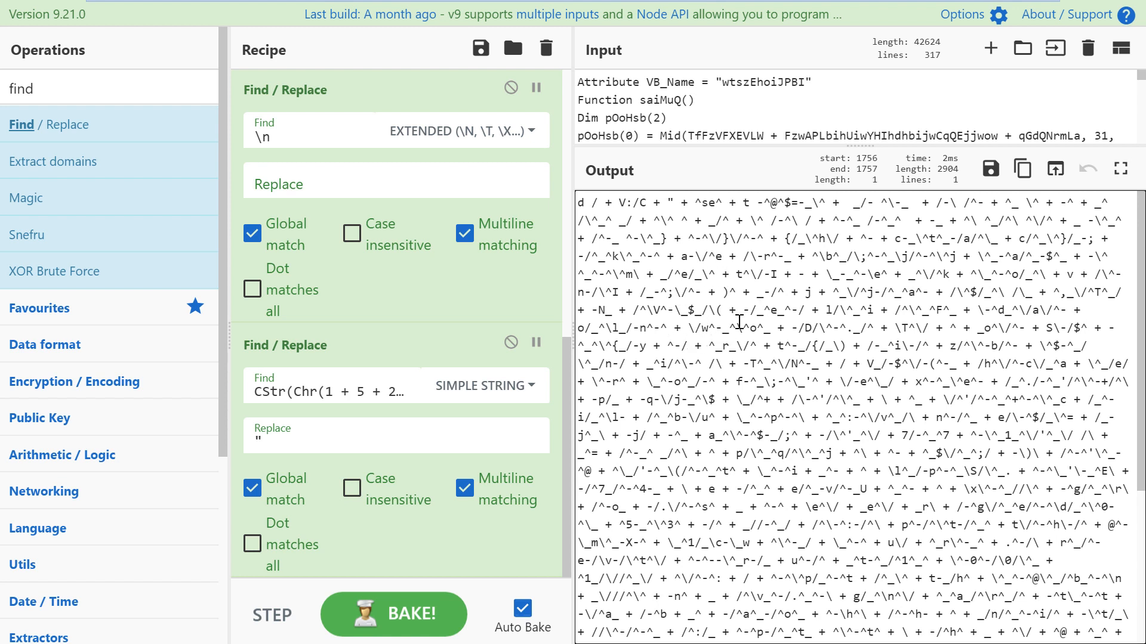
{"action": "double_click", "coordinate": [84, 127]}
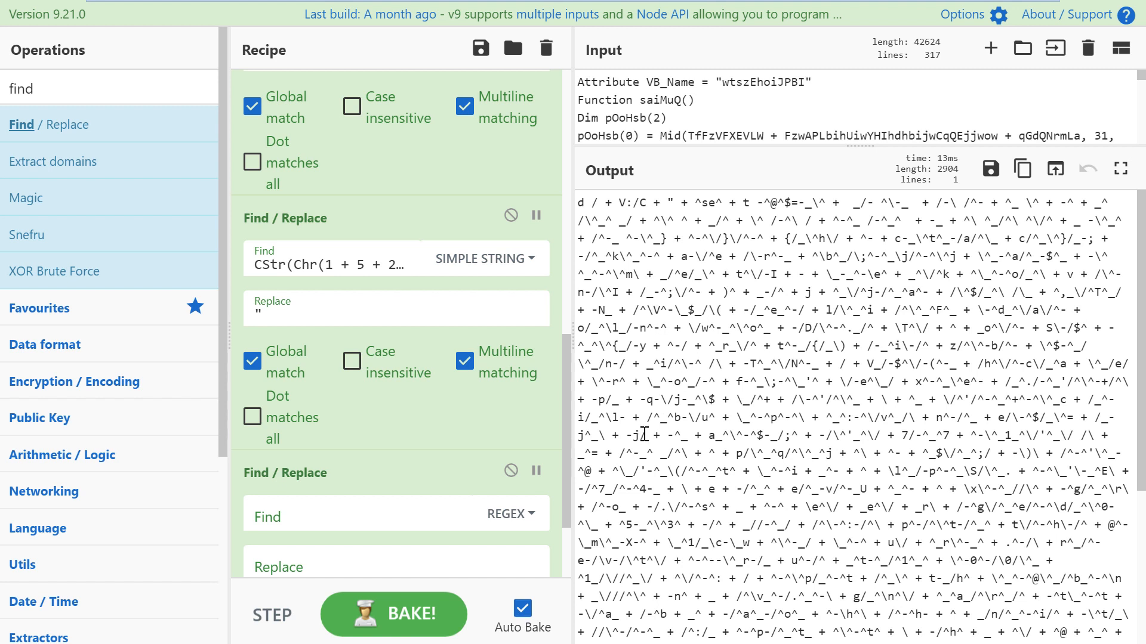
Step: Start the third Find / Replace's regex pattern with \s|\^|\+
{"action": "left_click", "coordinate": [371, 503]}
{"action": "scroll", "coordinate": [370, 503], "scroll_direction": "down", "scroll_amount": 2}
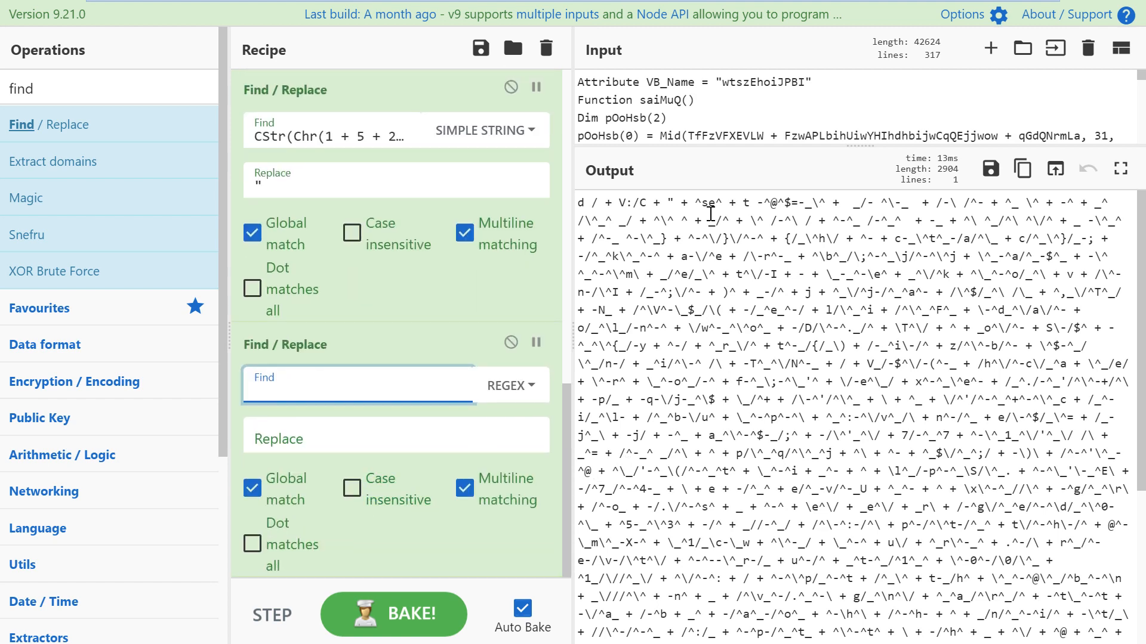
{"action": "type", "text": "\\s"}
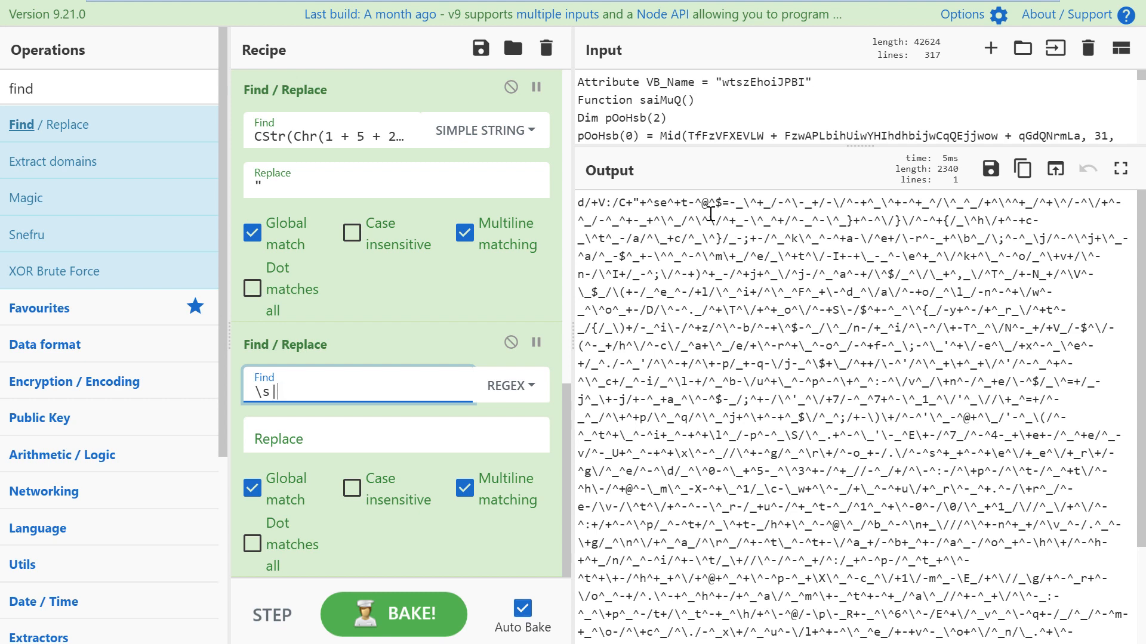
{"action": "type", "text": "|\\^"}
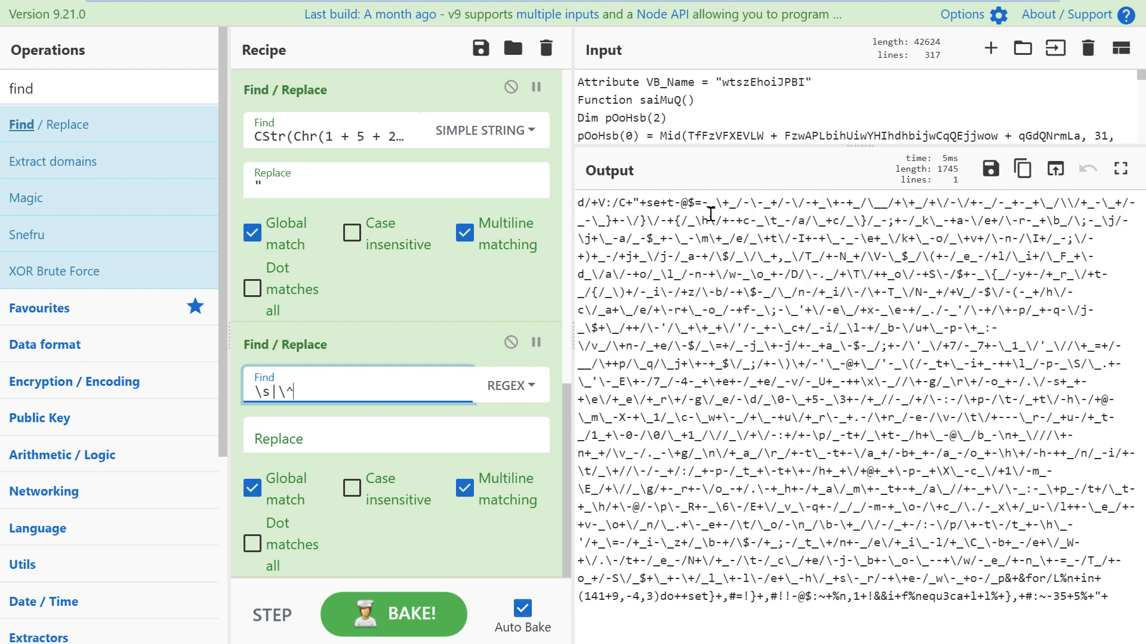
{"action": "type", "text": "|\\+"}
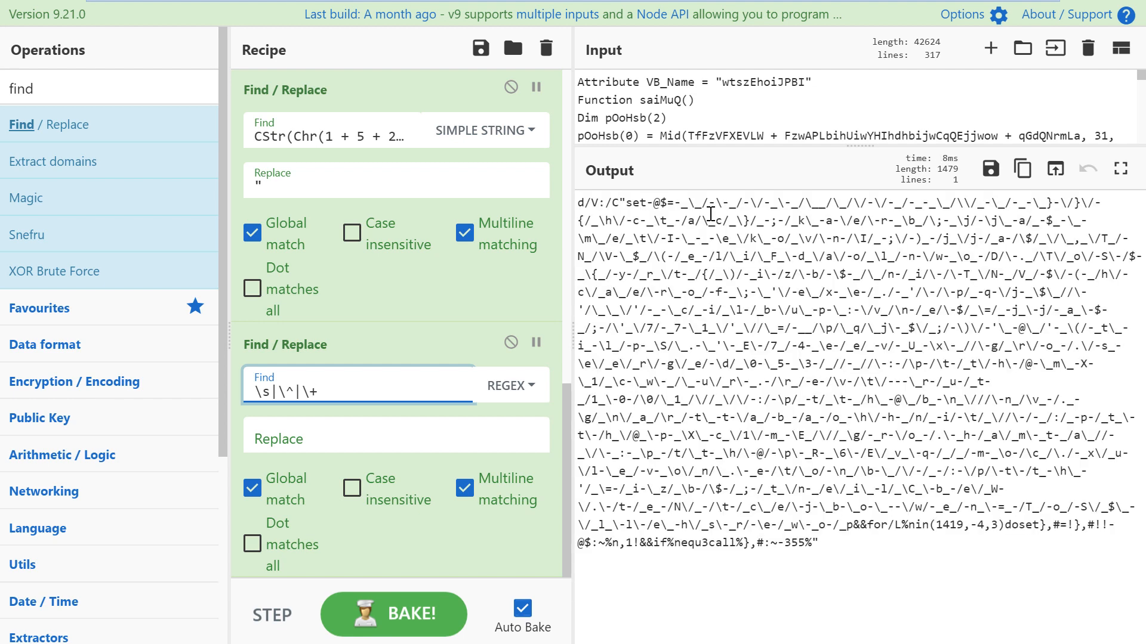
{"action": "left_click_drag", "start_coordinate": [346, 389], "coordinate": [252, 388]}
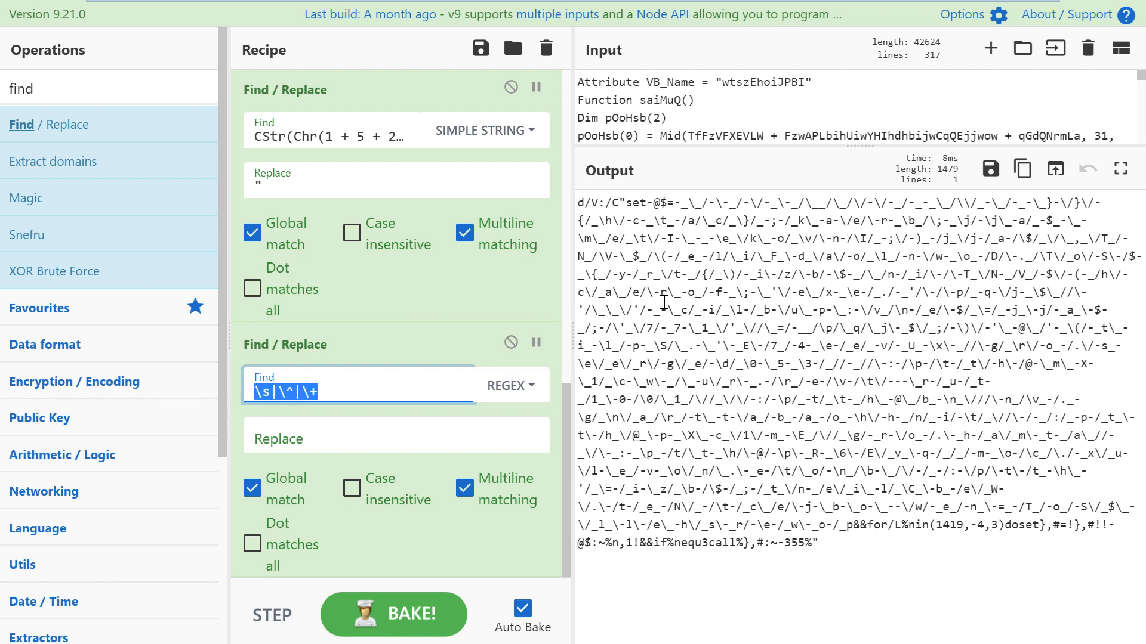
{"action": "left_click", "coordinate": [734, 246]}
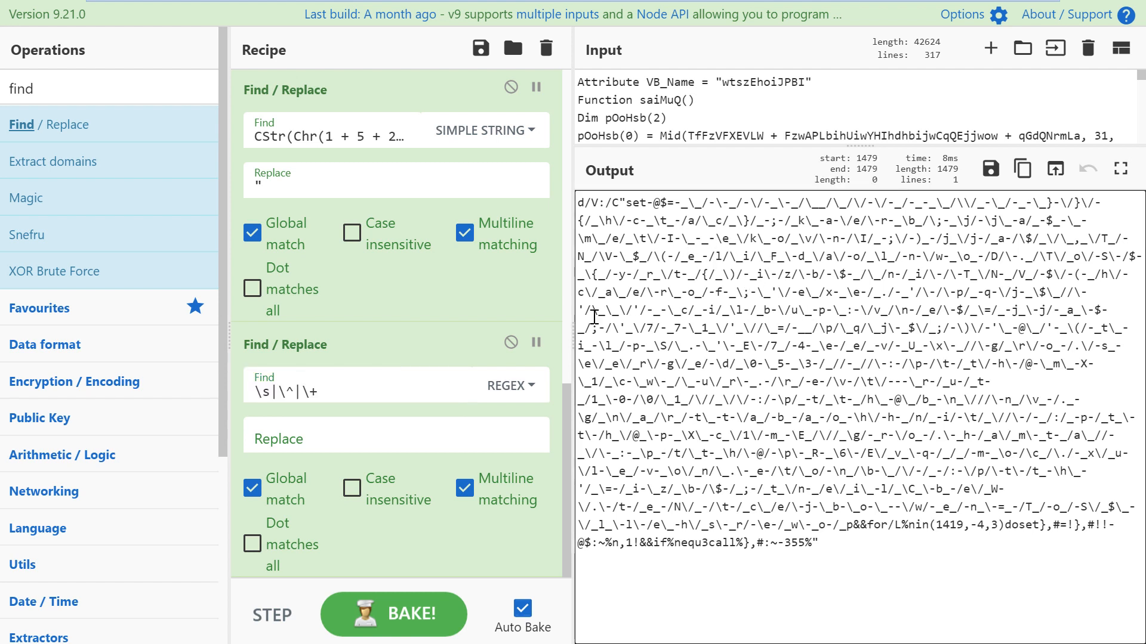
Step: Extend the pattern to \s|\^|\+|_|\-|\\|\/ with an empty replacement
{"action": "left_click", "coordinate": [267, 394]}
{"action": "left_click_drag", "start_coordinate": [255, 389], "coordinate": [281, 393]}
{"action": "left_click", "coordinate": [278, 391]}
{"action": "left_click", "coordinate": [281, 392]}
{"action": "type", "text": "\\"}
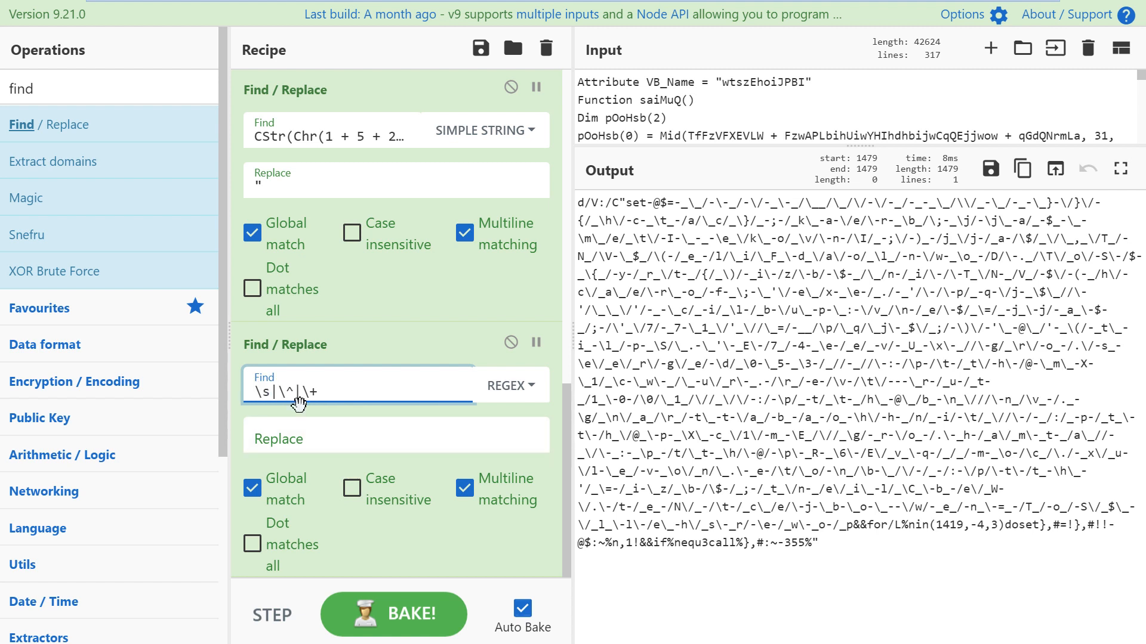
{"action": "left_click", "coordinate": [331, 392]}
{"action": "type", "text": "|"}
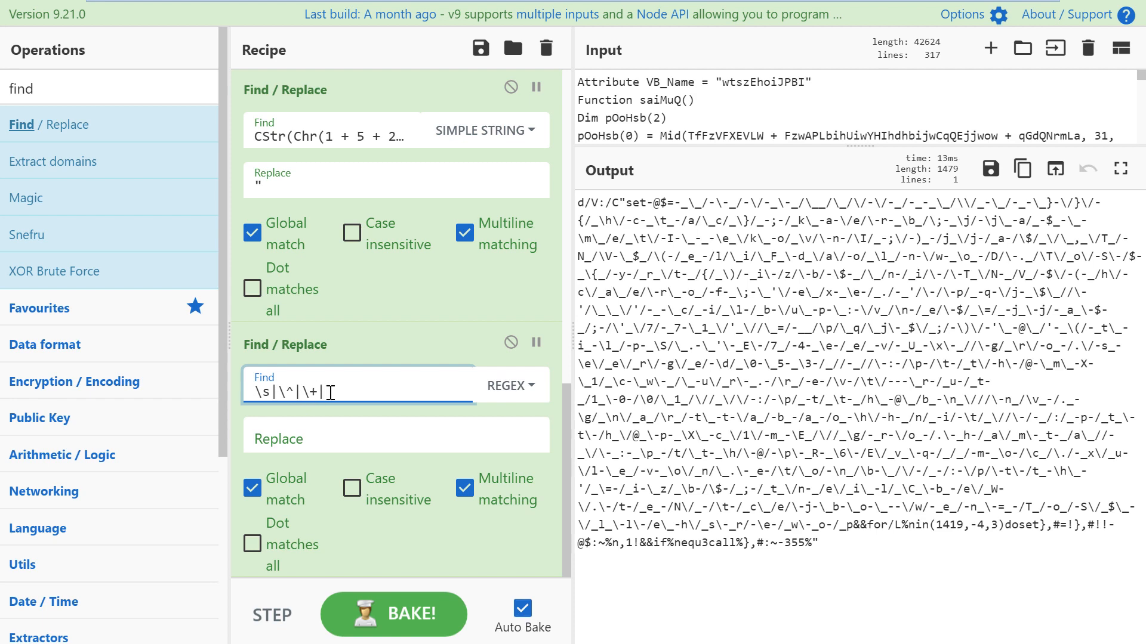
{"action": "type", "text": "\\_"}
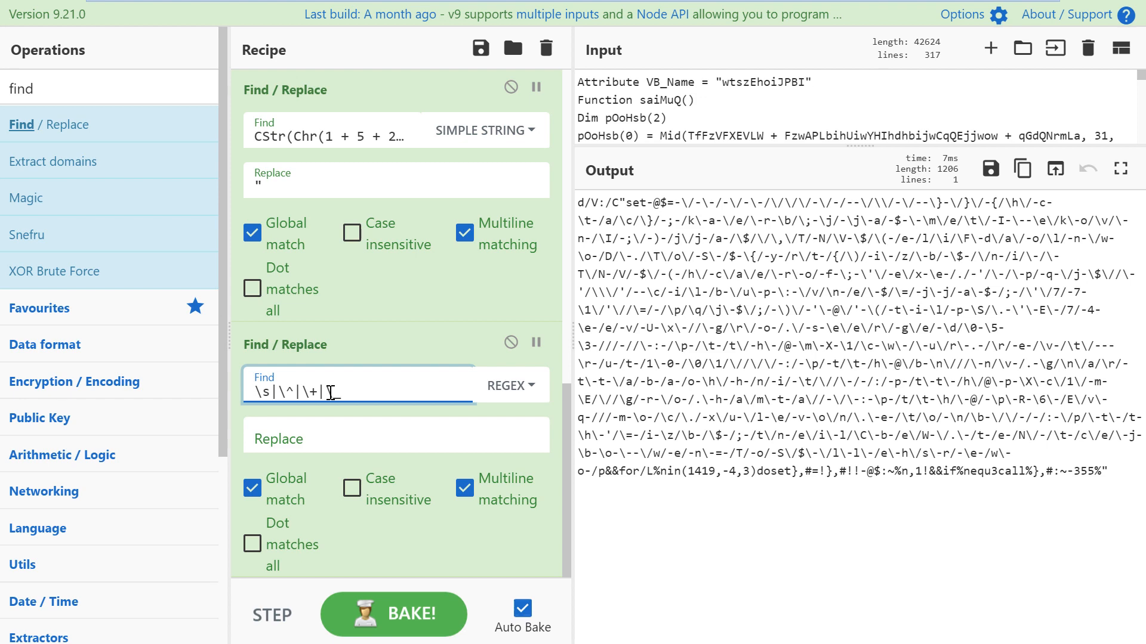
{"action": "type", "text": "\\||\\-"}
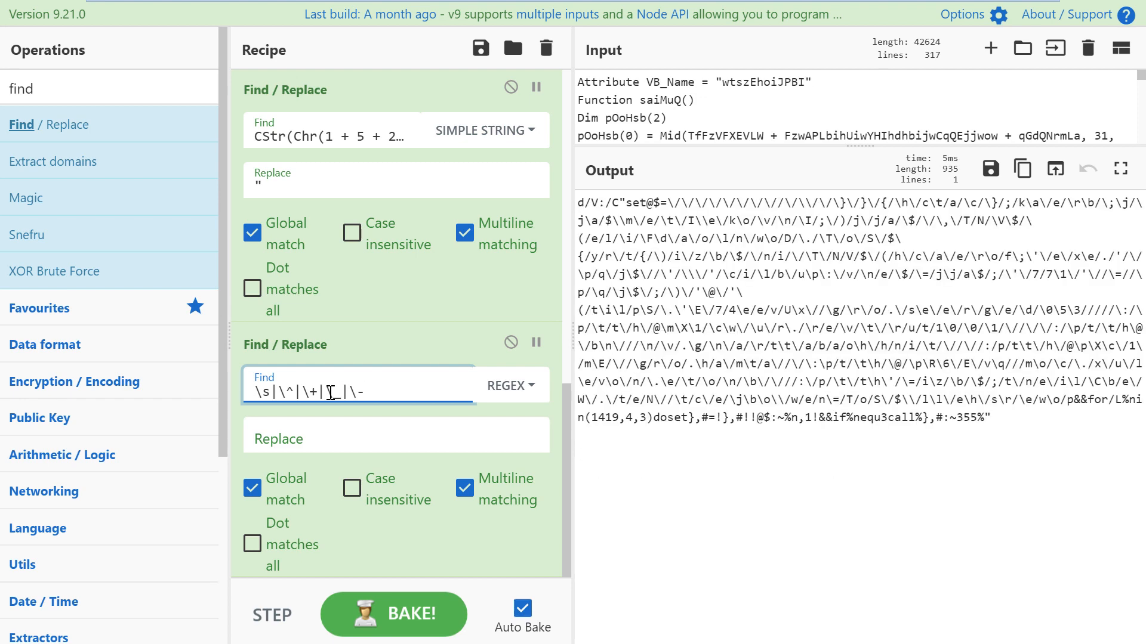
{"action": "type", "text": "|\\\\"}
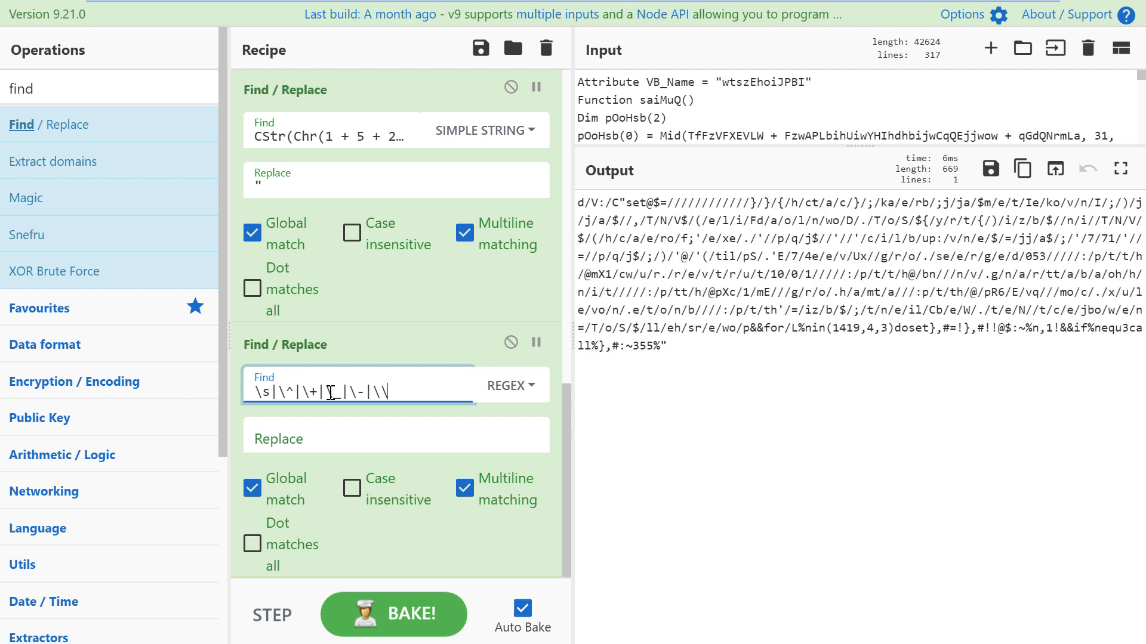
{"action": "type", "text": "|\\/"}
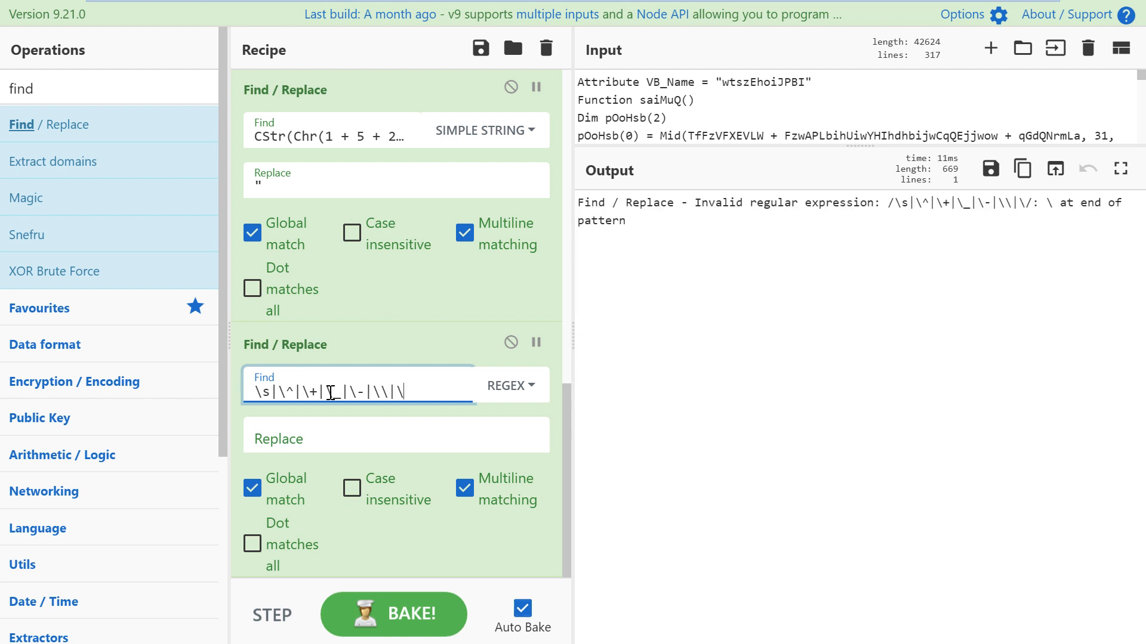
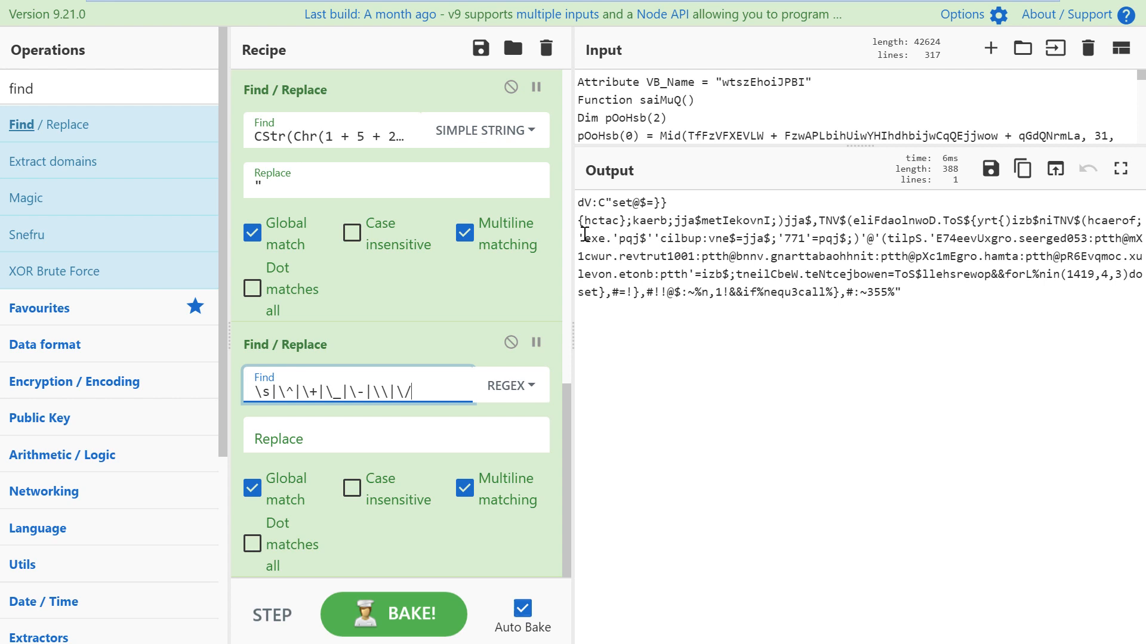
Step: Highlight the backwards words set, hctac, kaerb and daolnwoD in the output
{"action": "double_click", "coordinate": [620, 204]}
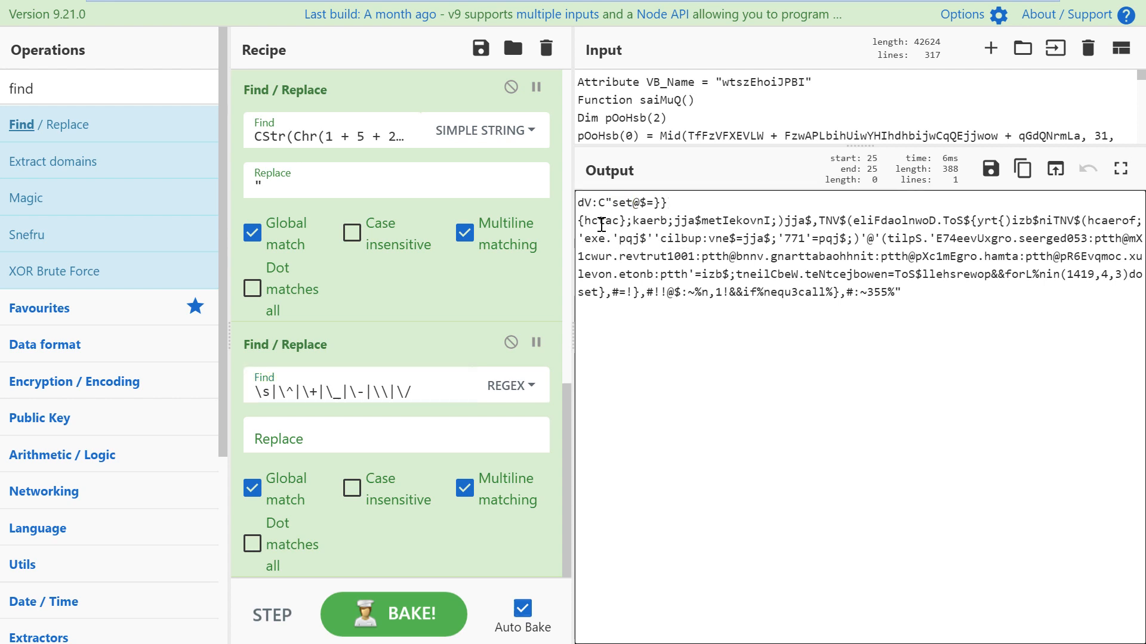
{"action": "double_click", "coordinate": [602, 222]}
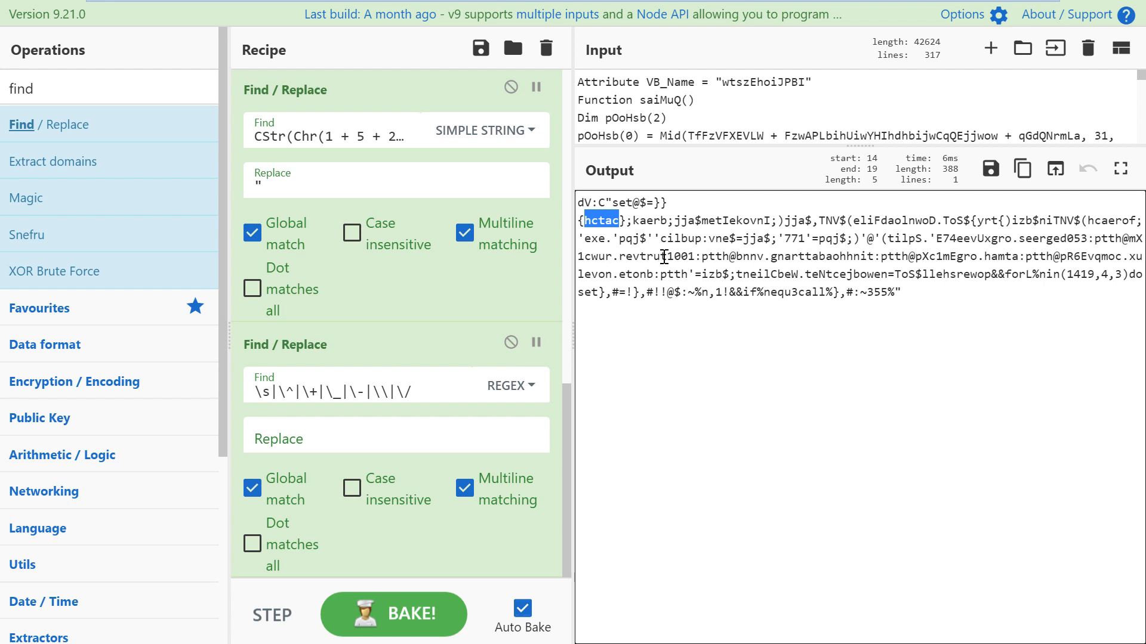
{"action": "left_click", "coordinate": [636, 221]}
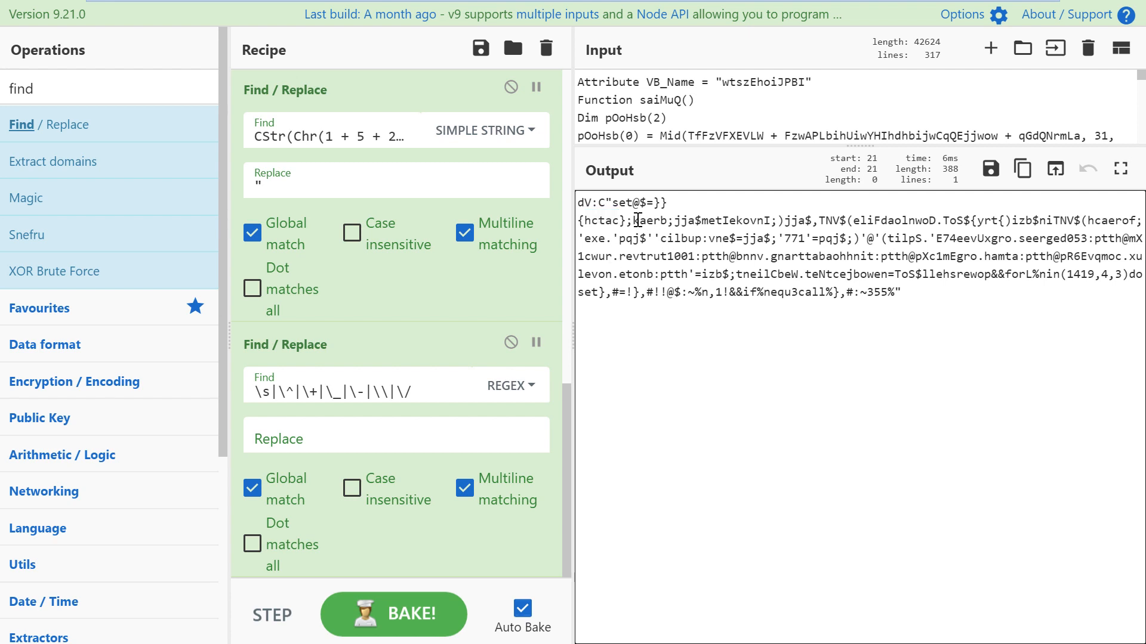
{"action": "mouse_move", "coordinate": [637, 221]}
{"action": "left_mouse_down"}
{"action": "mouse_move", "coordinate": [659, 223]}
{"action": "mouse_move", "coordinate": [639, 220]}
{"action": "left_mouse_up"}
{"action": "left_click", "coordinate": [669, 222]}
{"action": "left_click", "coordinate": [716, 224]}
{"action": "left_click_drag", "start_coordinate": [935, 220], "coordinate": [857, 213]}
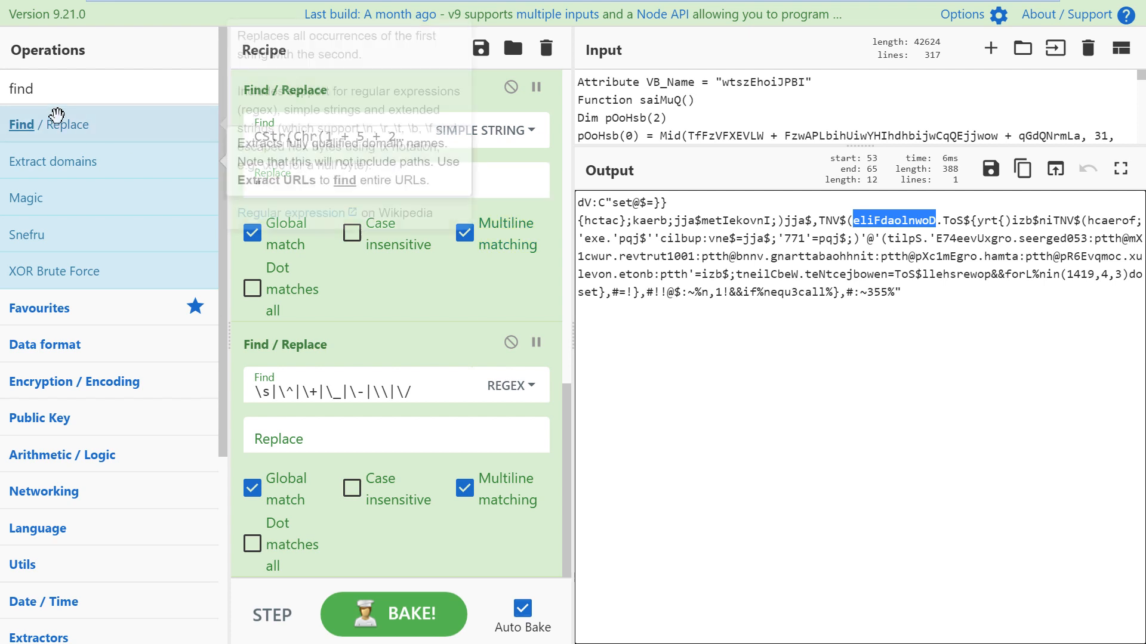
Step: Search the operations for 'reverse' and add Reverse to the recipe
{"action": "left_click", "coordinate": [13, 89]}
{"action": "left_click_drag", "start_coordinate": [14, 90], "coordinate": [192, 102]}
{"action": "key", "text": "BackSpace"}
{"action": "key", "text": "BackSpace"}
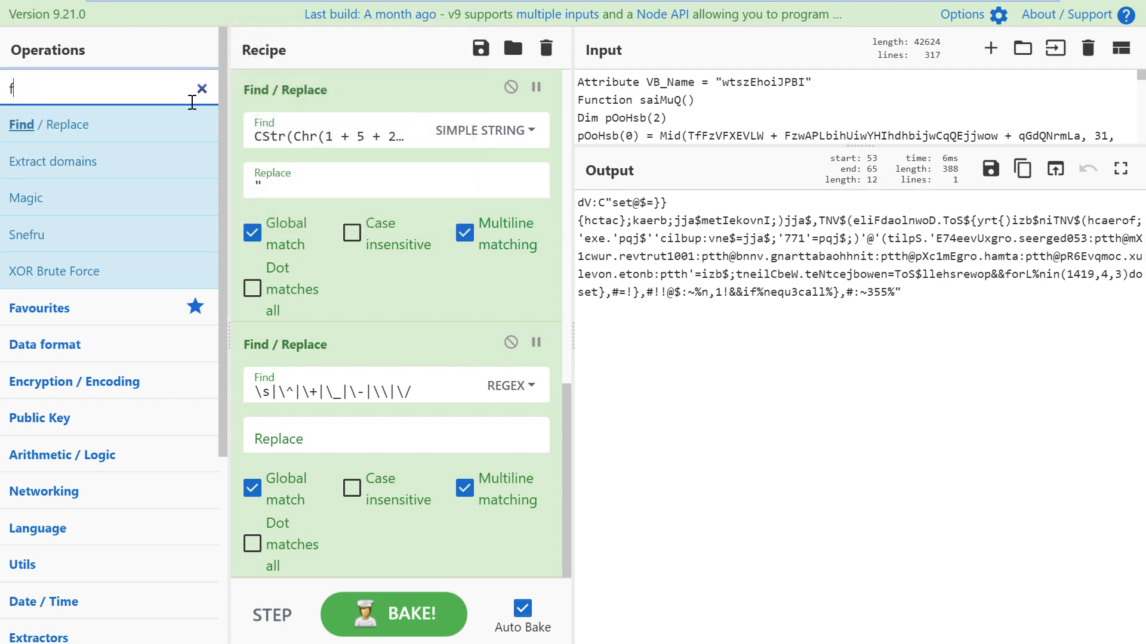
{"action": "type", "text": "reverse"}
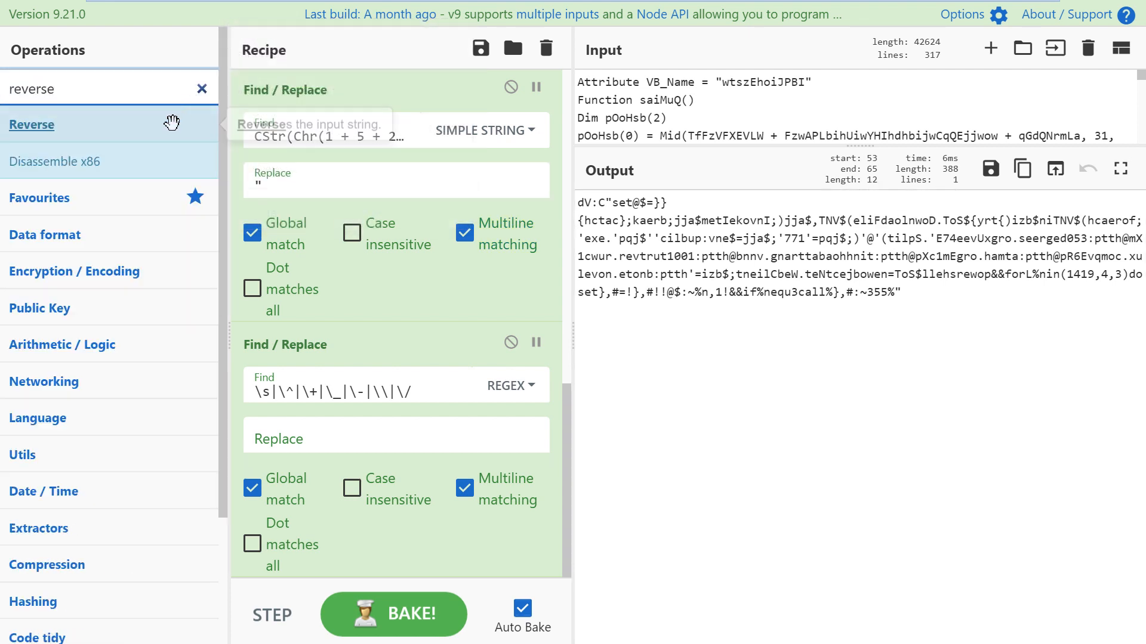
{"action": "double_click", "coordinate": [161, 121]}
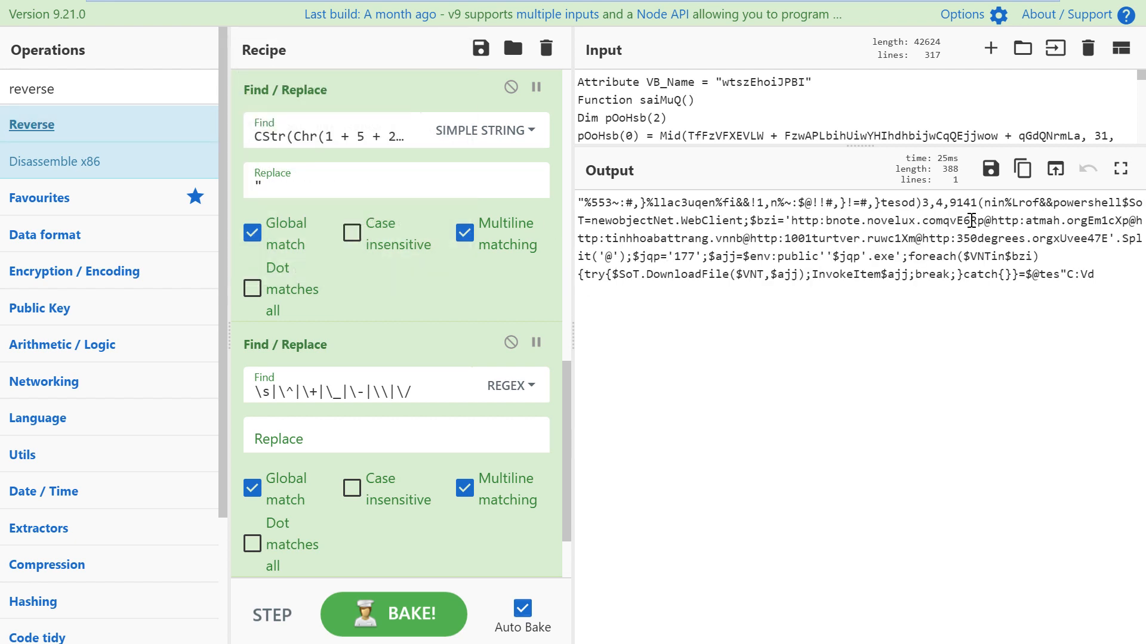
Step: Inspect the powershell call, the Net.WebClient object and the http download addresses
{"action": "left_click_drag", "start_coordinate": [1054, 205], "coordinate": [1123, 205]}
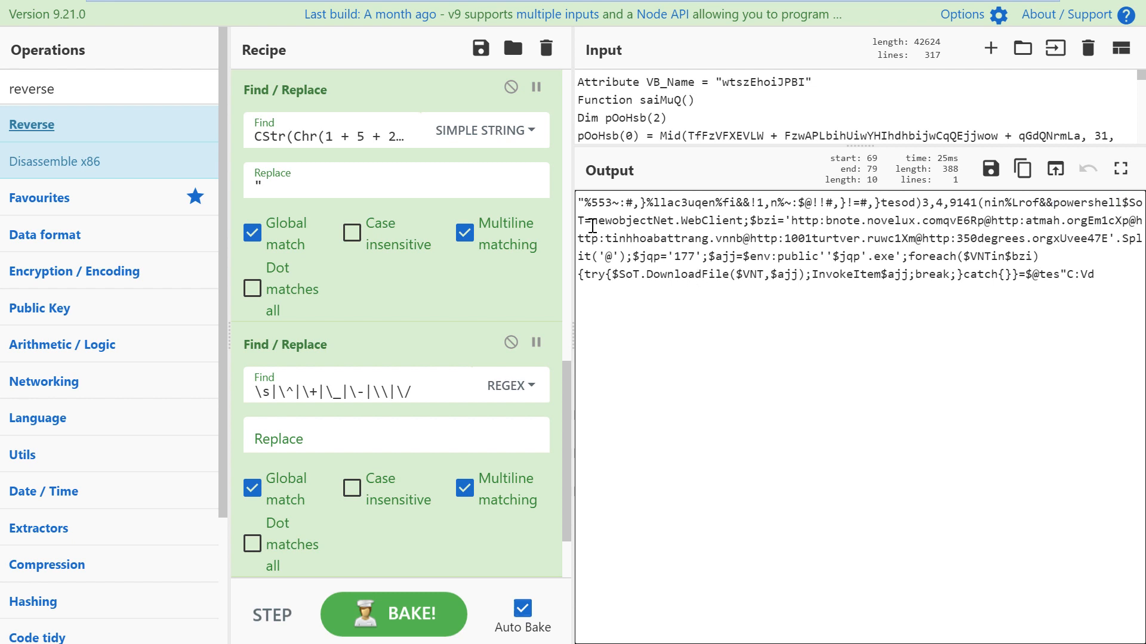
{"action": "left_click_drag", "start_coordinate": [592, 222], "coordinate": [770, 220]}
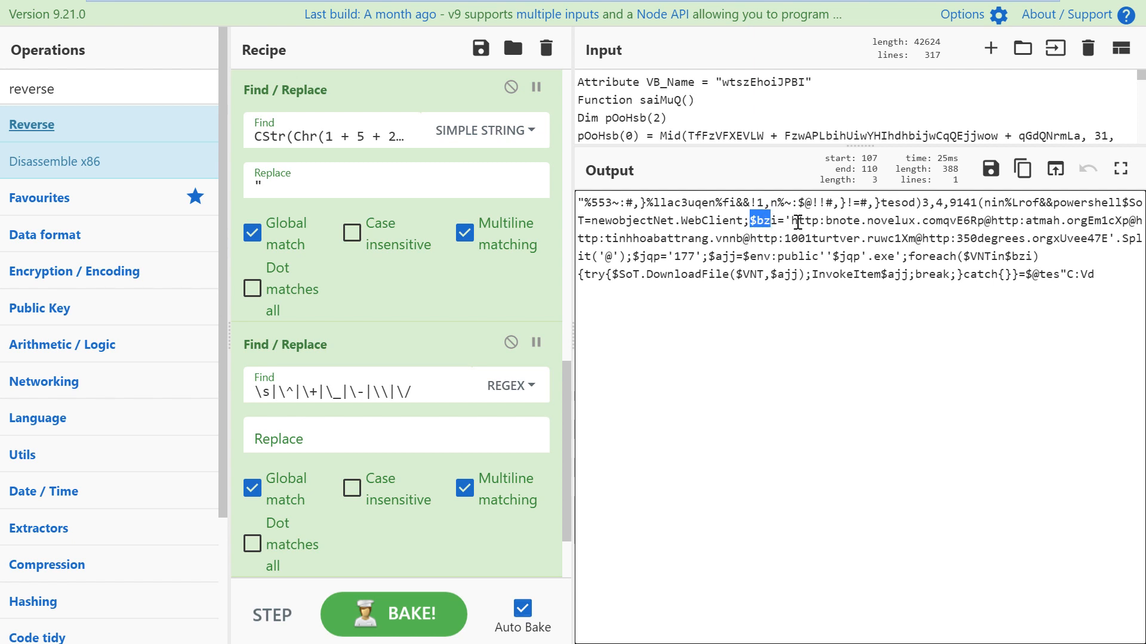
{"action": "left_click_drag", "start_coordinate": [792, 221], "coordinate": [909, 221]}
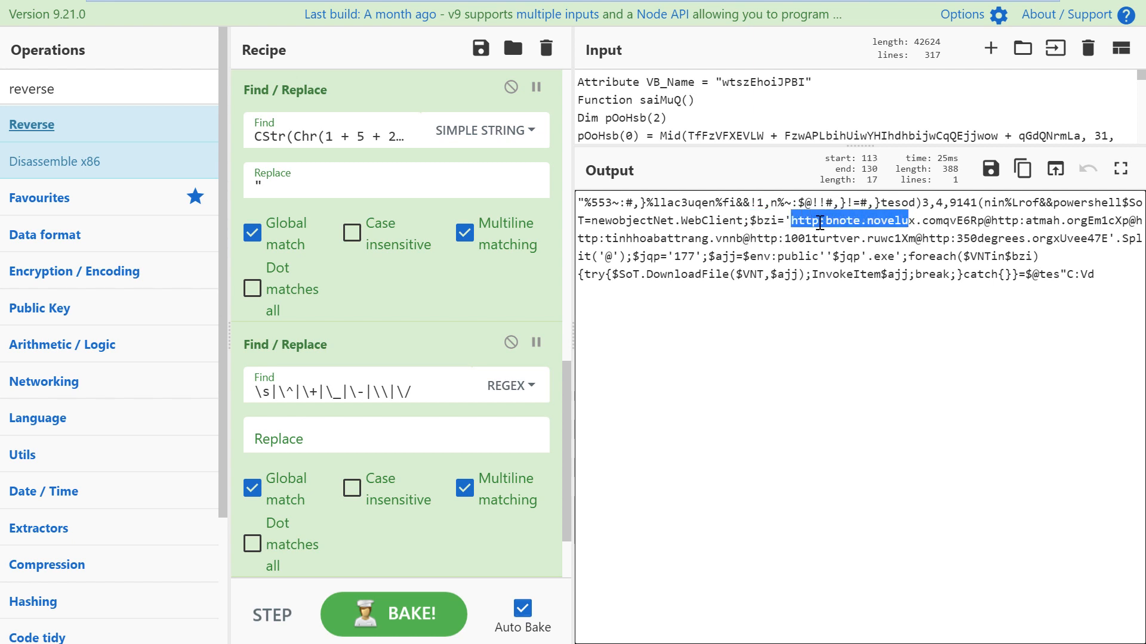
{"action": "left_click", "coordinate": [805, 220]}
{"action": "left_click_drag", "start_coordinate": [792, 221], "coordinate": [860, 220]}
{"action": "left_click_drag", "start_coordinate": [1060, 221], "coordinate": [992, 220]}
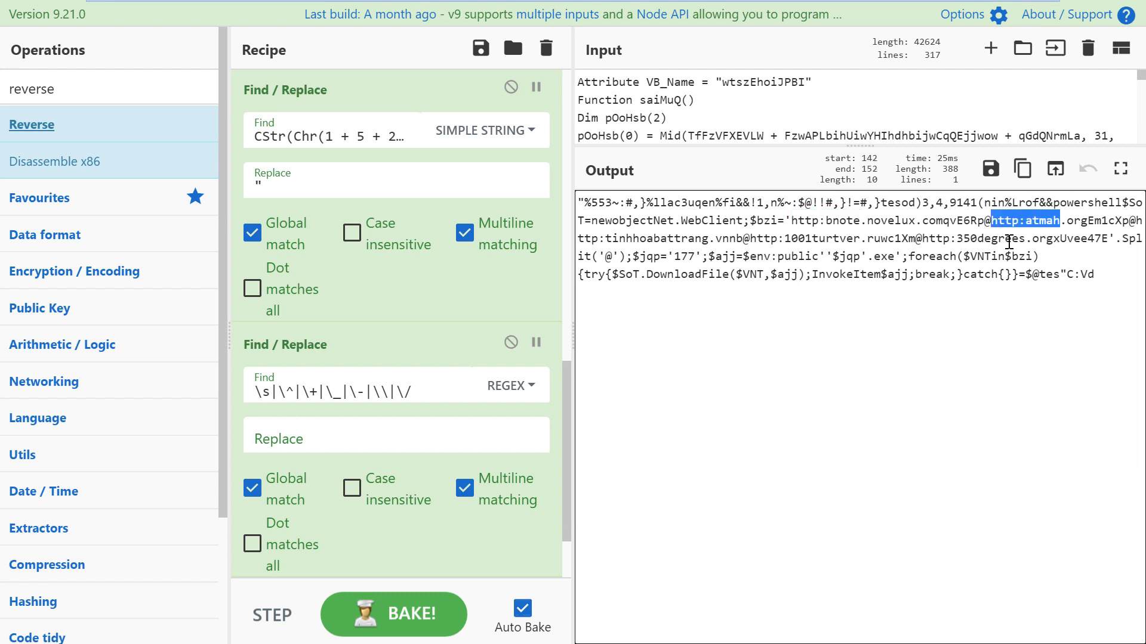
{"action": "double_click", "coordinate": [751, 242]}
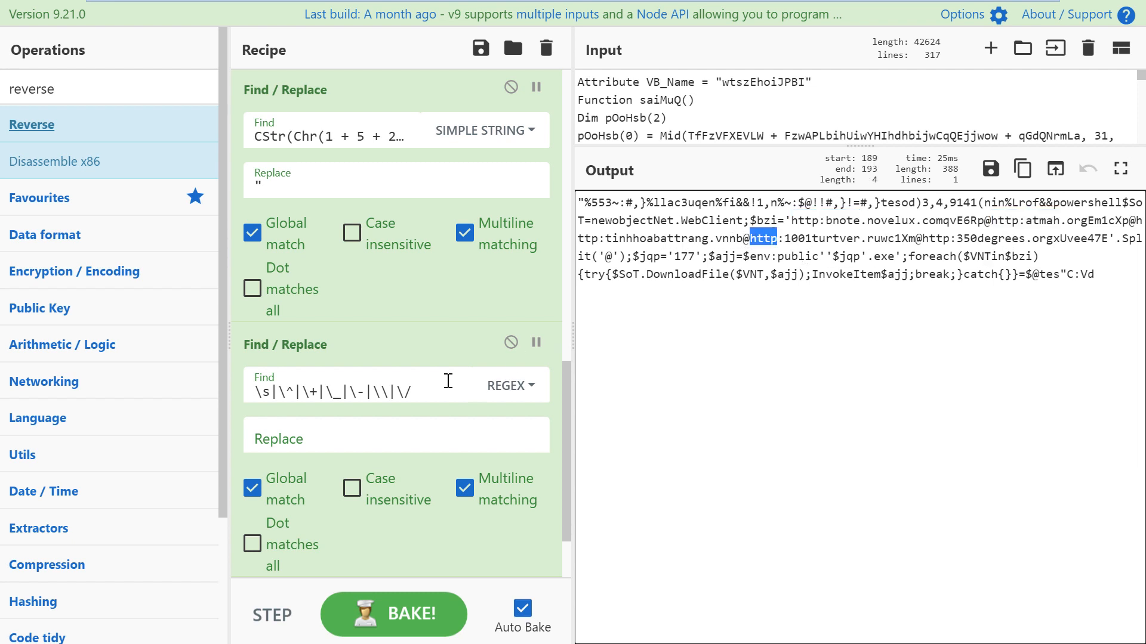
{"action": "left_click_drag", "start_coordinate": [421, 390], "coordinate": [373, 392]}
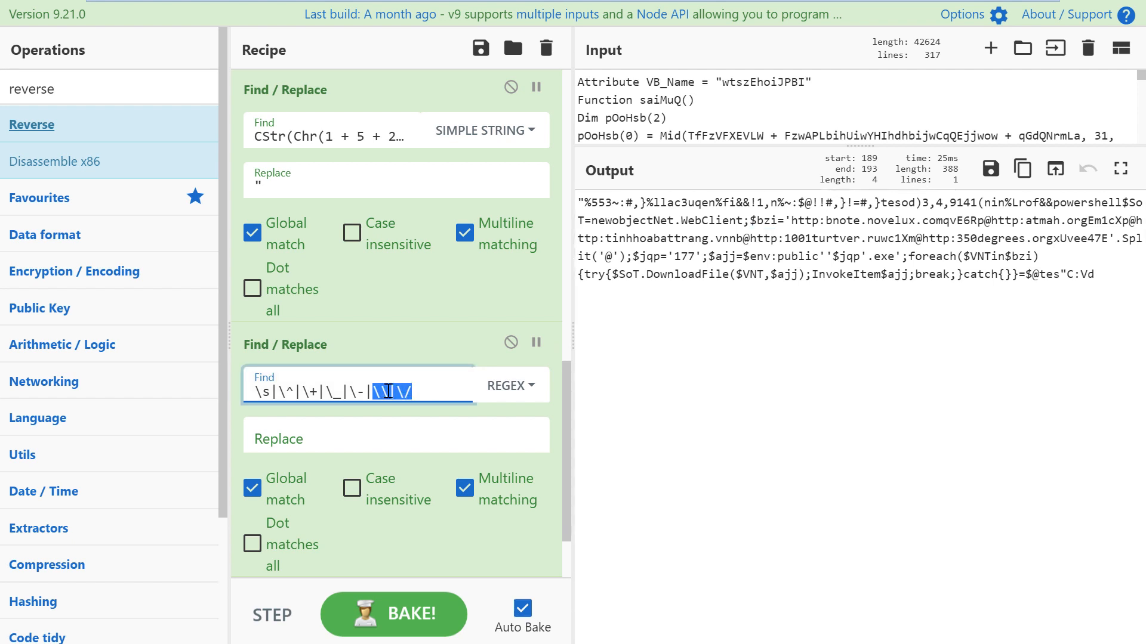
{"action": "left_click", "coordinate": [822, 220]}
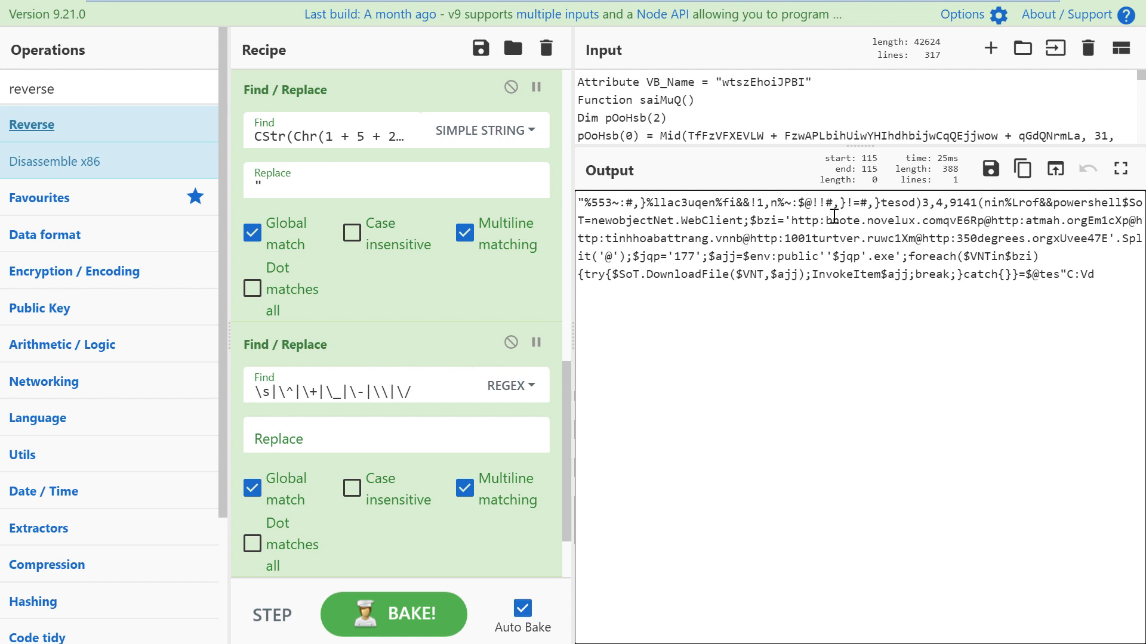
{"action": "left_click_drag", "start_coordinate": [787, 221], "coordinate": [943, 221]}
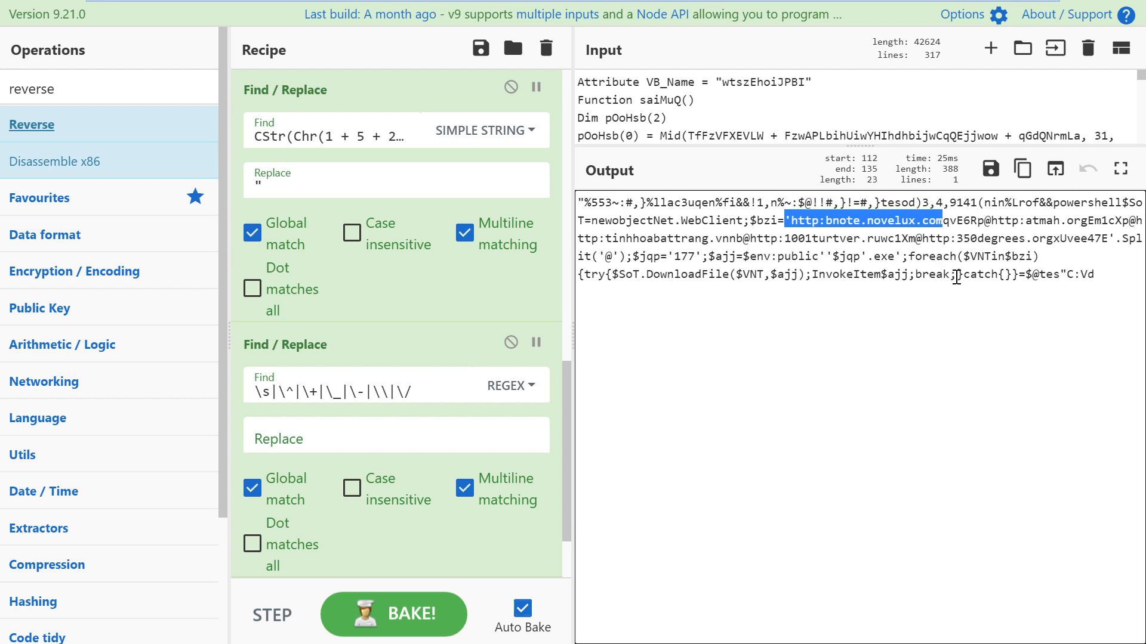
{"action": "left_click", "coordinate": [943, 237]}
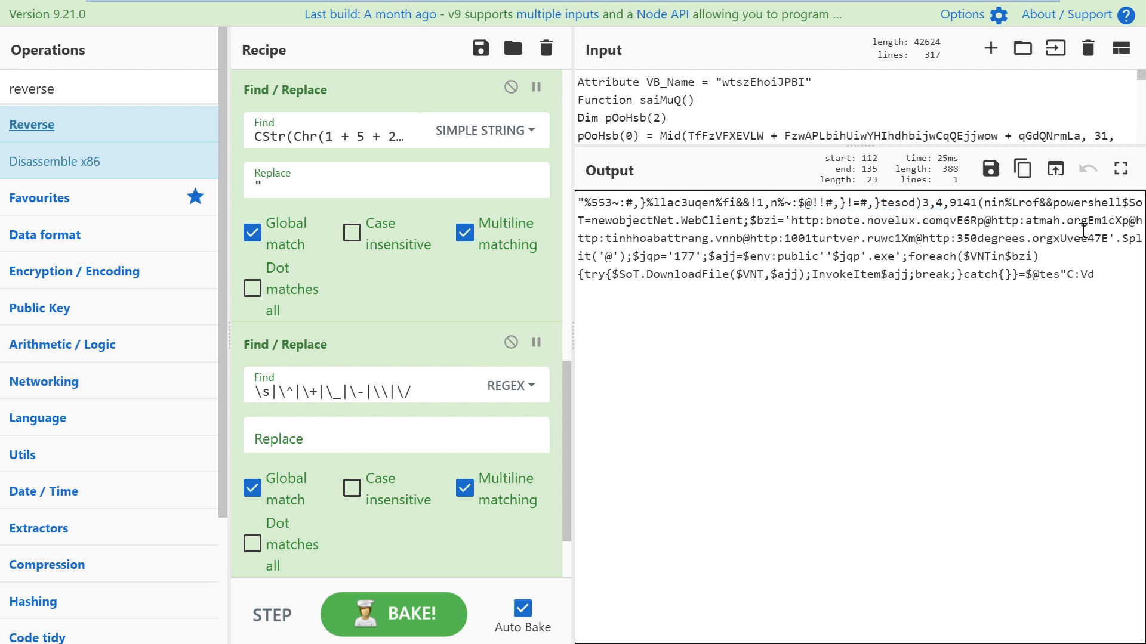
Step: Inspect the Split call, the @ separators, the $jqp value 177 and the .exe extension
{"action": "left_click_drag", "start_coordinate": [1121, 238], "coordinate": [1136, 238]}
{"action": "left_click_drag", "start_coordinate": [604, 256], "coordinate": [668, 257]}
{"action": "double_click", "coordinate": [683, 256]}
{"action": "double_click", "coordinate": [850, 256]}
{"action": "left_click", "coordinate": [871, 256]}
{"action": "double_click", "coordinate": [679, 257]}
{"action": "double_click", "coordinate": [882, 256]}
{"action": "left_click", "coordinate": [760, 255]}
Step: Inspect the env:public save path, the catch and break keywords, and the http: prefixes
{"action": "left_click_drag", "start_coordinate": [754, 252], "coordinate": [818, 255]}
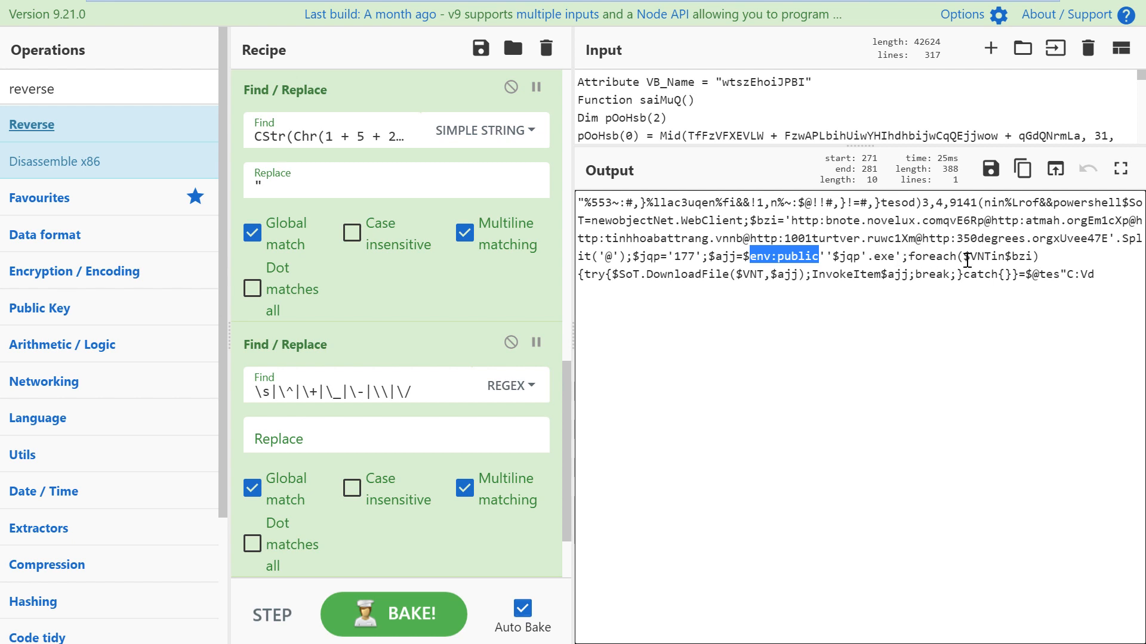
{"action": "left_click", "coordinate": [659, 276]}
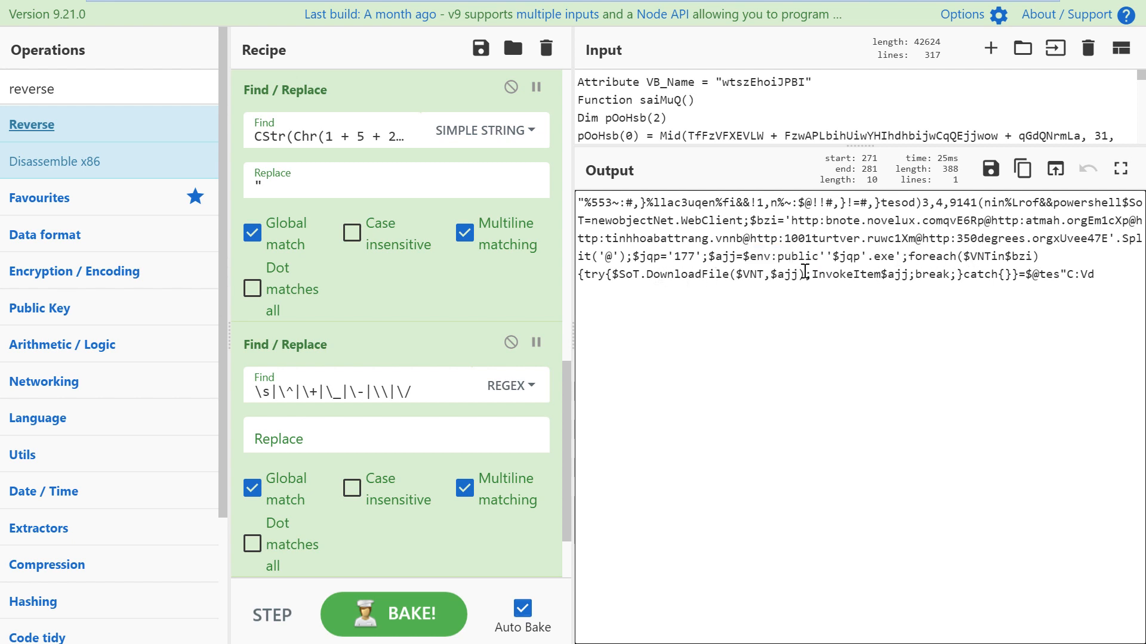
{"action": "double_click", "coordinate": [976, 277]}
{"action": "double_click", "coordinate": [938, 277]}
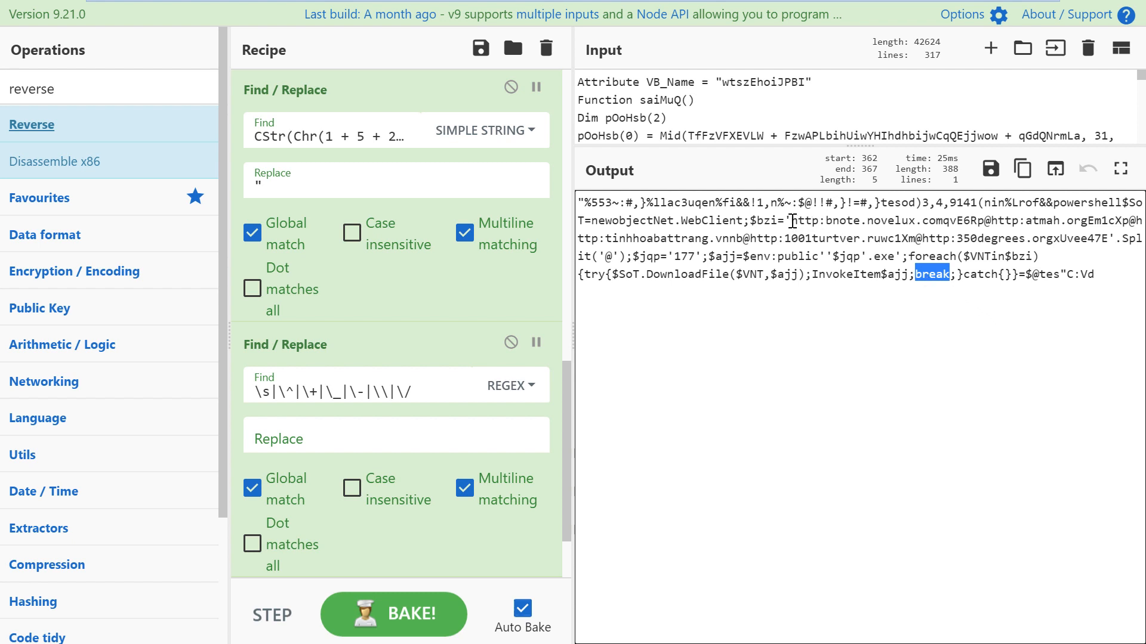
{"action": "left_click_drag", "start_coordinate": [793, 221], "coordinate": [826, 222]}
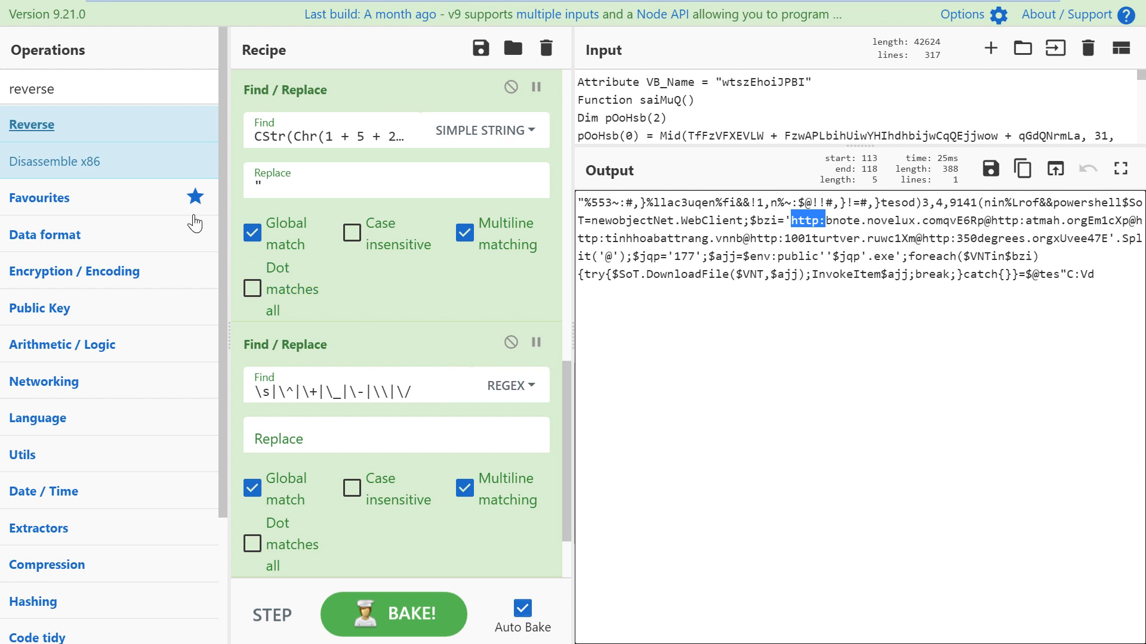
{"action": "left_click", "coordinate": [62, 85]}
{"action": "key", "text": "ctrl+a"}
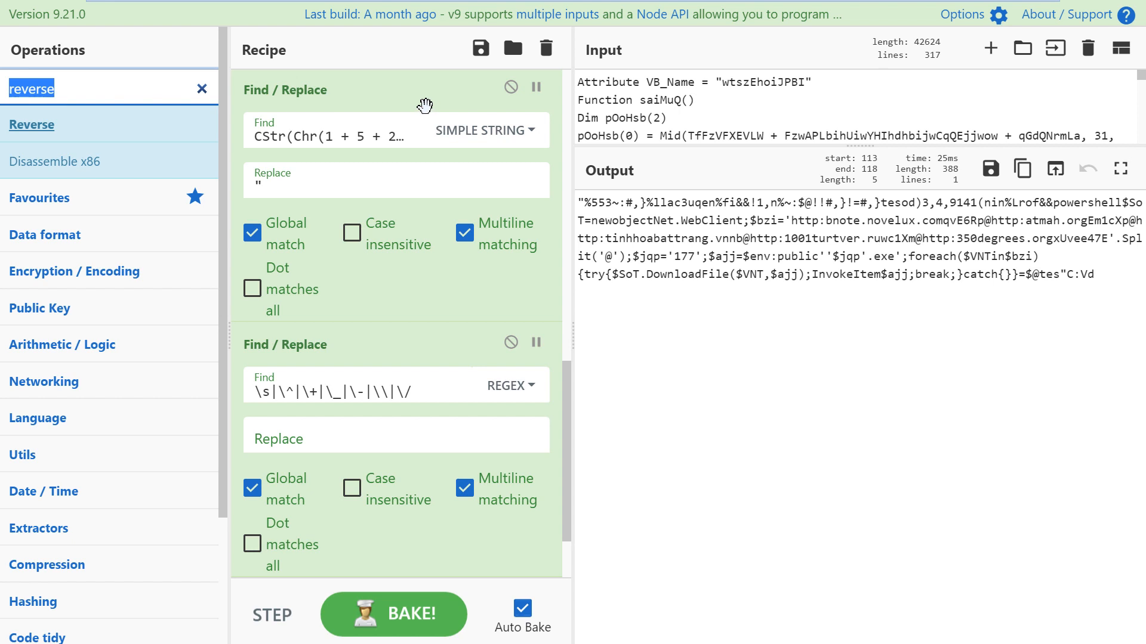
{"action": "type", "text": "find"}
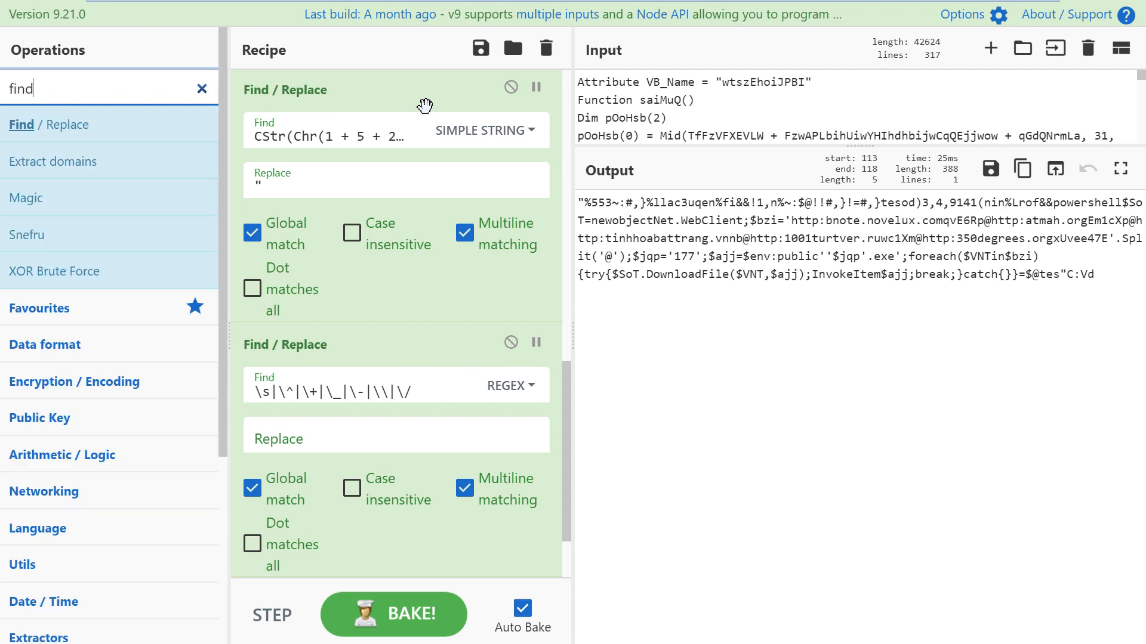
{"action": "left_click_drag", "start_coordinate": [90, 125], "coordinate": [397, 405]}
{"action": "left_click", "coordinate": [357, 391]}
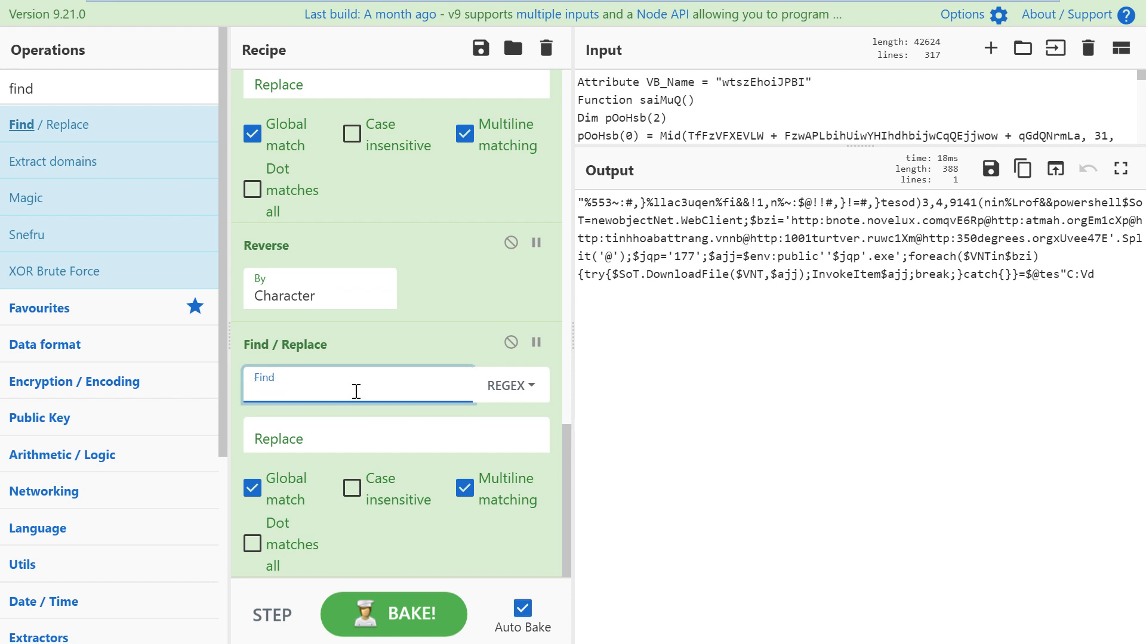
{"action": "type", "text": "http:/"}
{"action": "key", "text": "BackSpace"}
{"action": "left_click", "coordinate": [527, 388]}
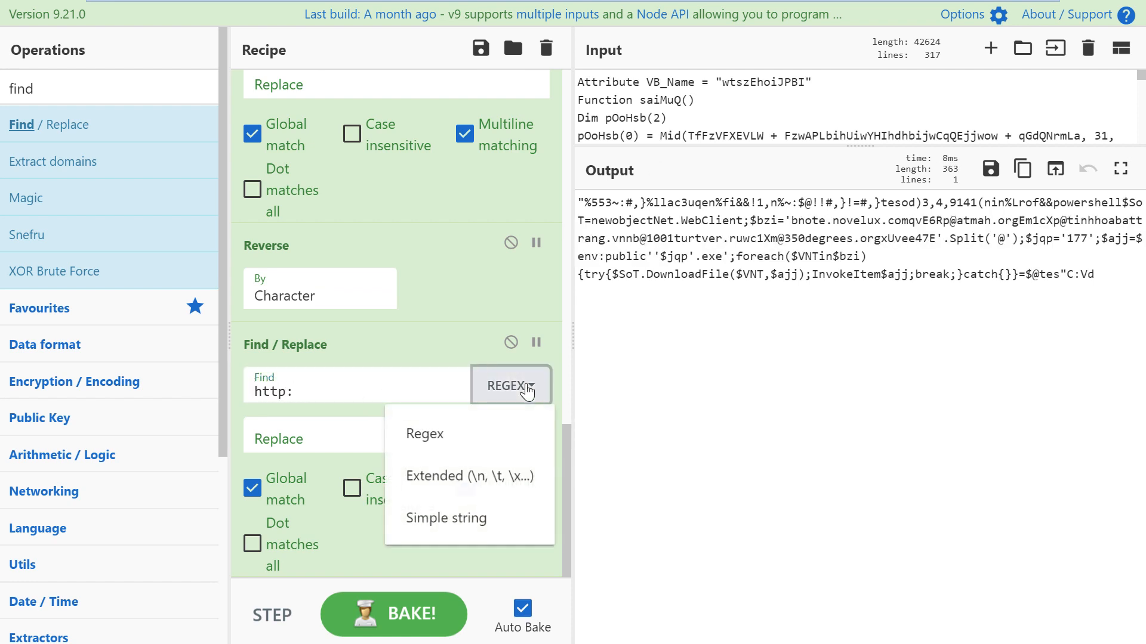
{"action": "left_click", "coordinate": [463, 520]}
{"action": "left_click", "coordinate": [331, 430]}
{"action": "type", "text": "h"}
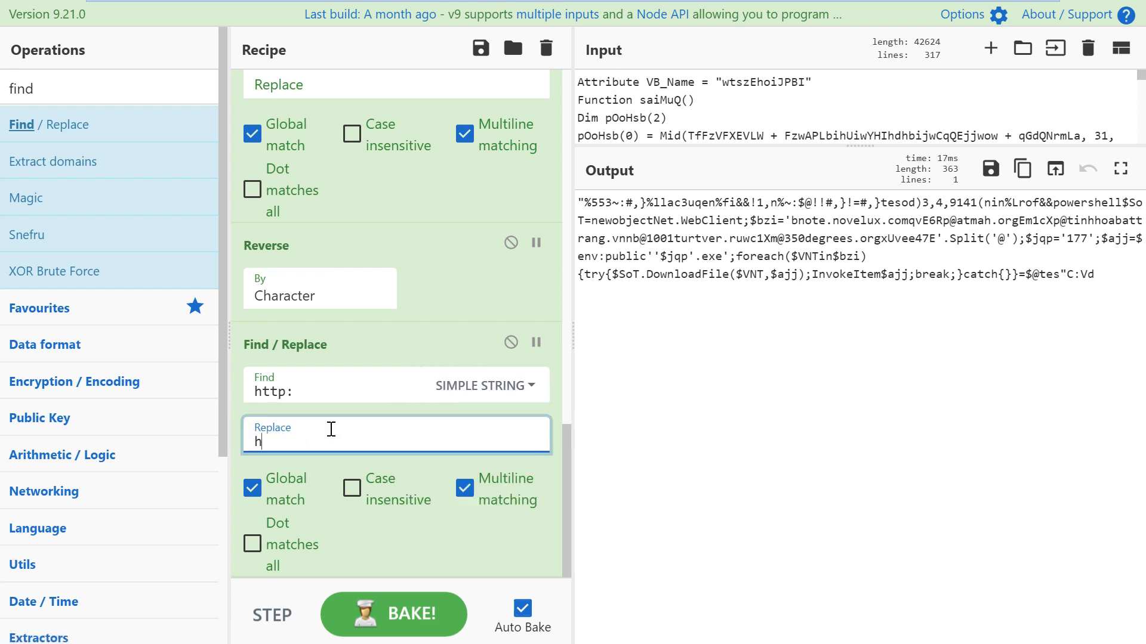
{"action": "type", "text": "ttp://"}
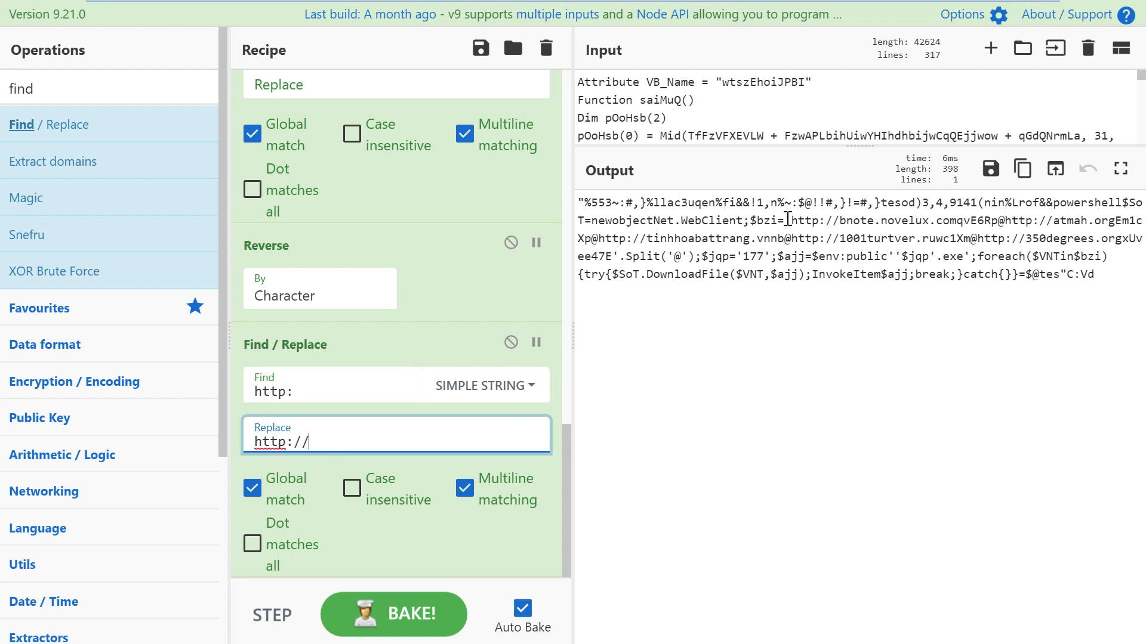
Step: Check the first URL and the junk characters after its .com domain
{"action": "left_click_drag", "start_coordinate": [791, 220], "coordinate": [928, 220]}
{"action": "double_click", "coordinate": [1001, 220]}
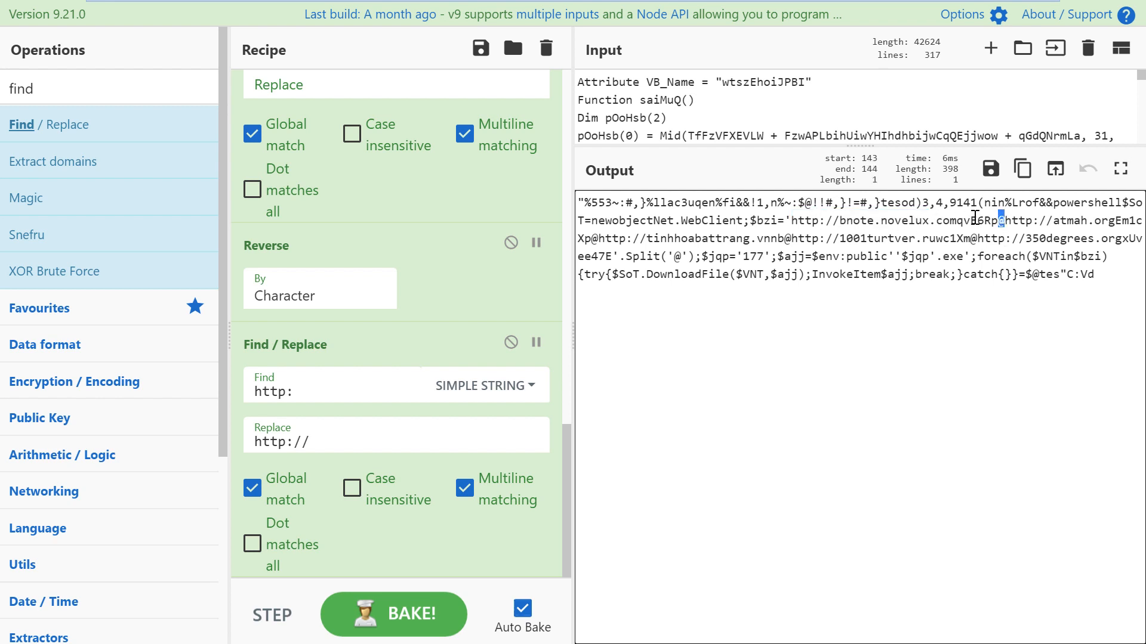
{"action": "left_click_drag", "start_coordinate": [957, 223], "coordinate": [991, 222]}
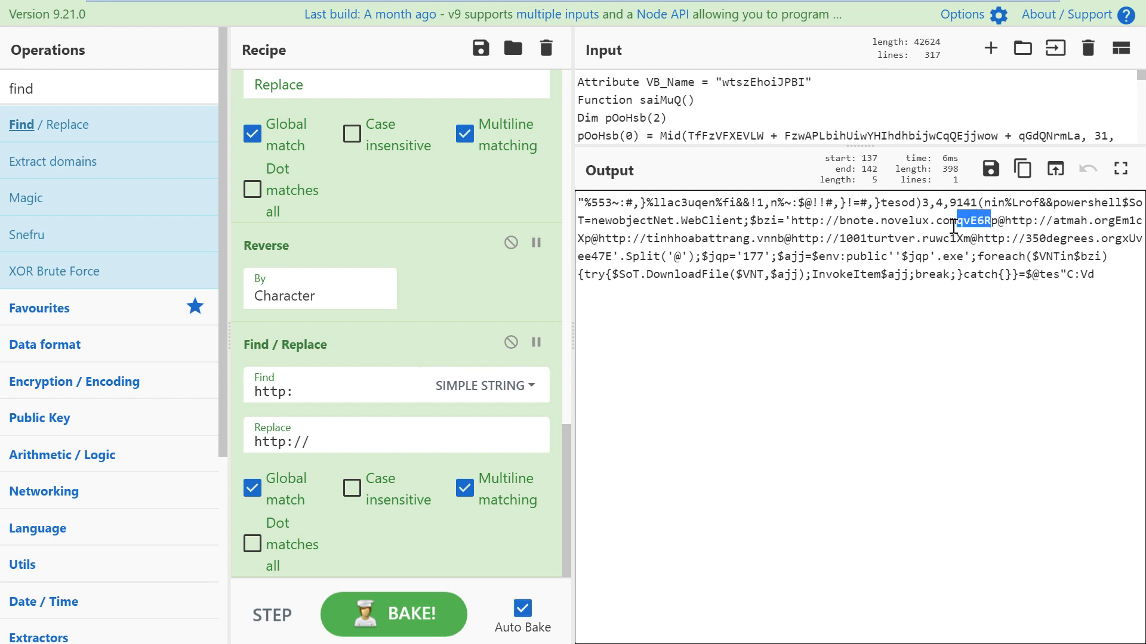
{"action": "left_click", "coordinate": [954, 225]}
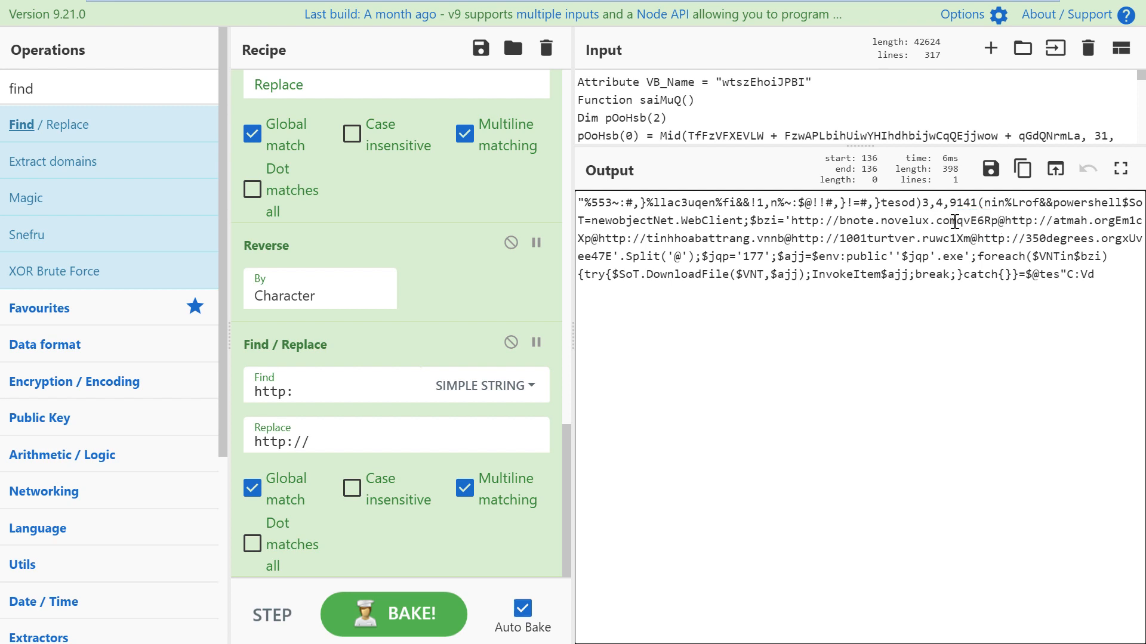
{"action": "left_click_drag", "start_coordinate": [957, 222], "coordinate": [990, 222]}
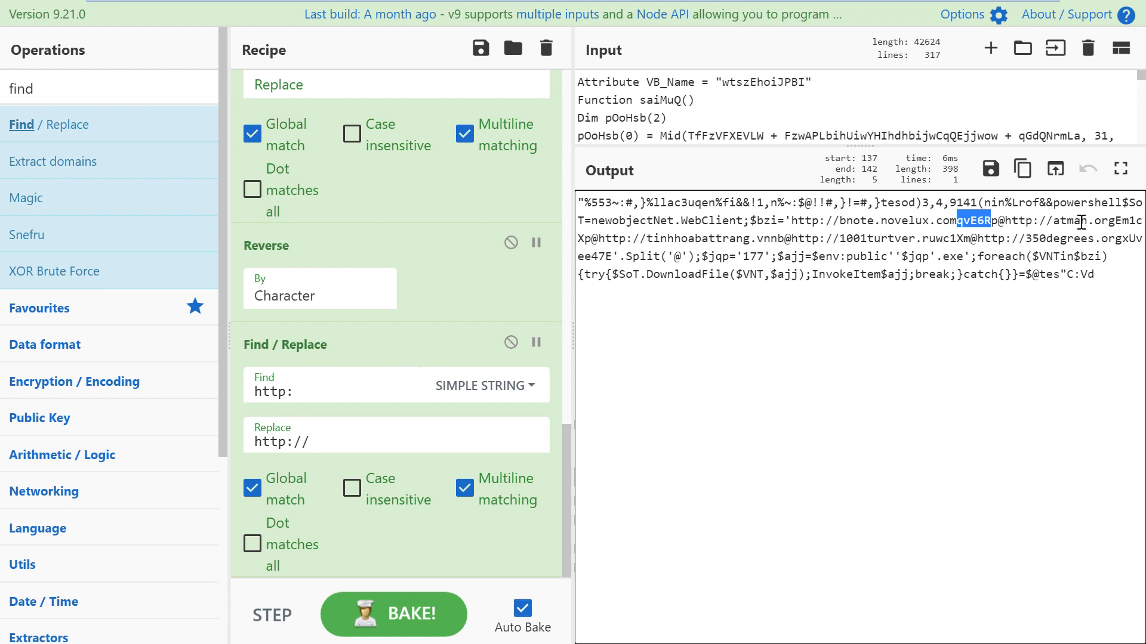
{"action": "left_click", "coordinate": [1117, 219]}
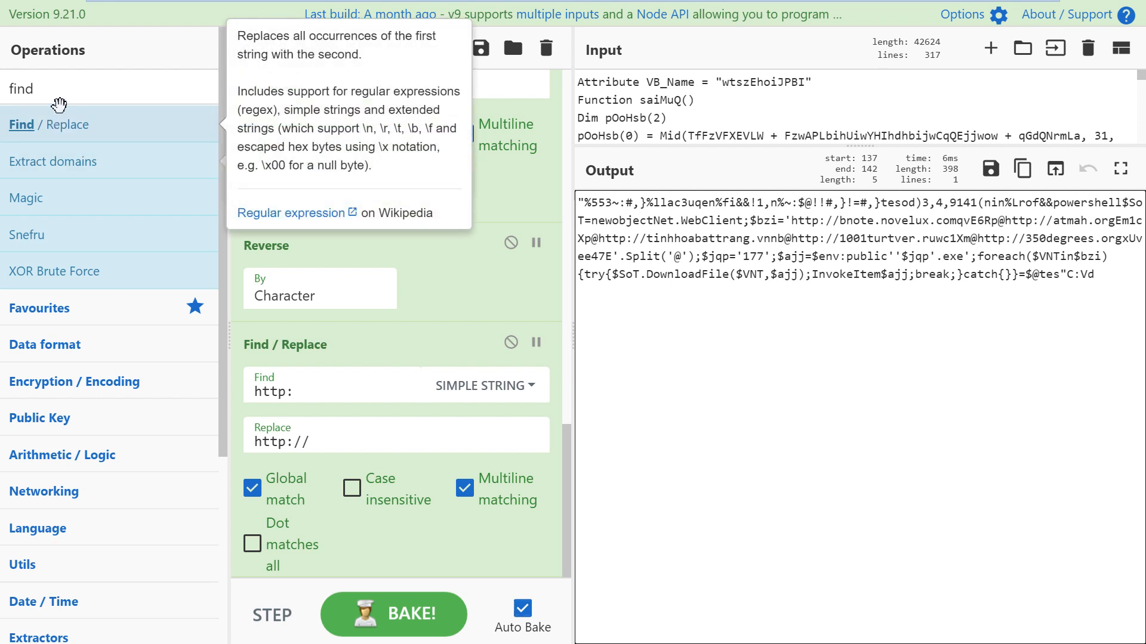
Step: Search operations for 'url' and add Extract URLs to the recipe
{"action": "double_click", "coordinate": [10, 89]}
{"action": "type", "text": "url"}
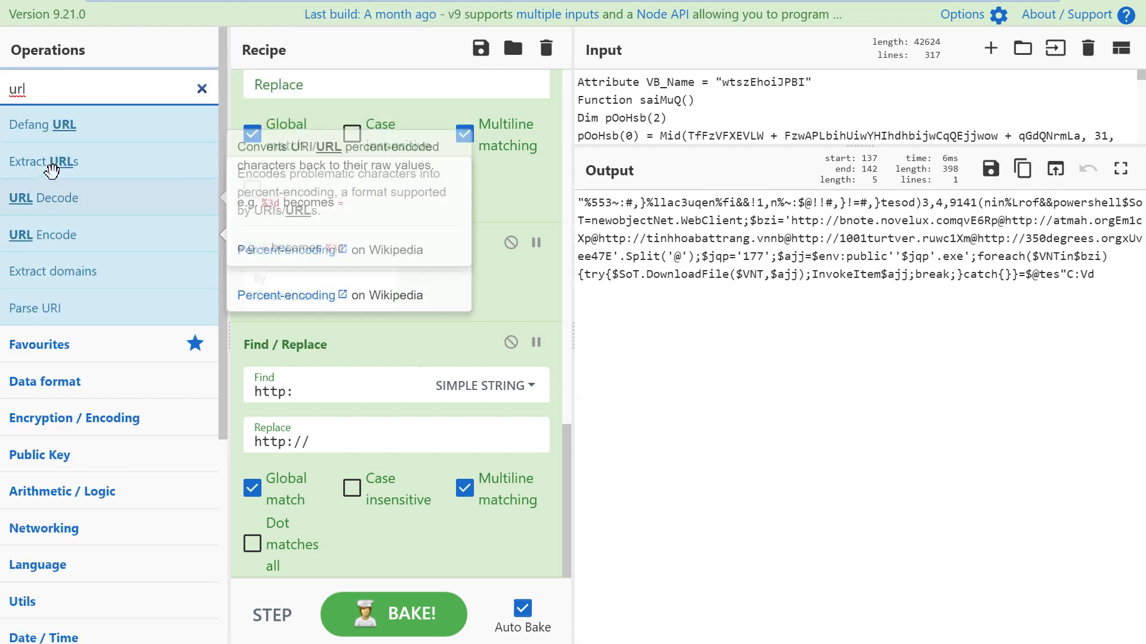
{"action": "double_click", "coordinate": [39, 164]}
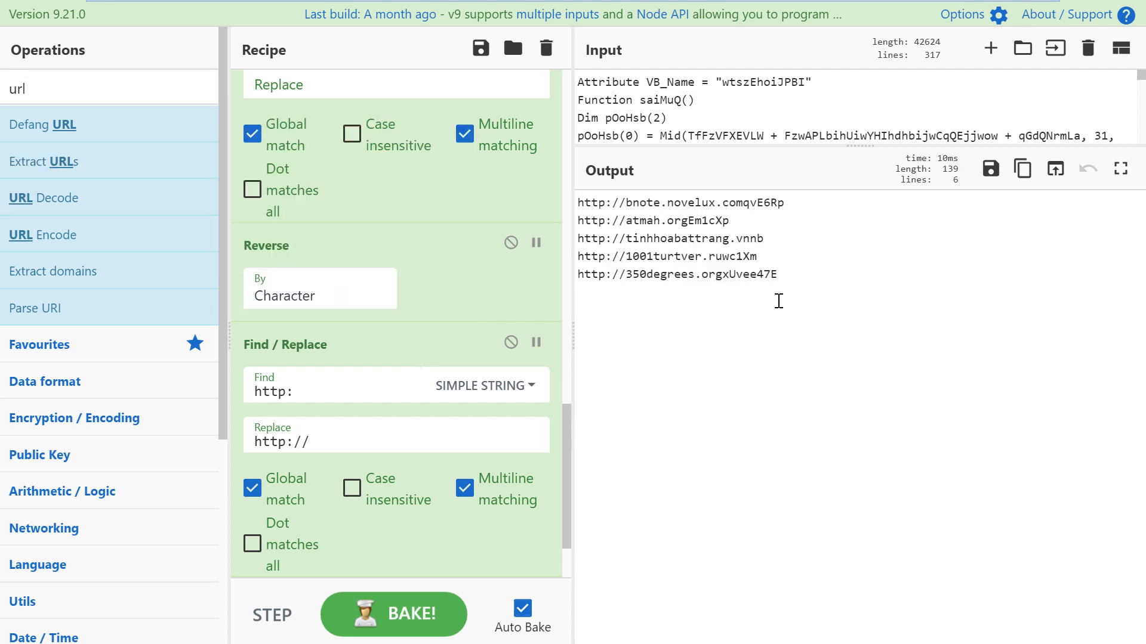
{"action": "left_click", "coordinate": [809, 278]}
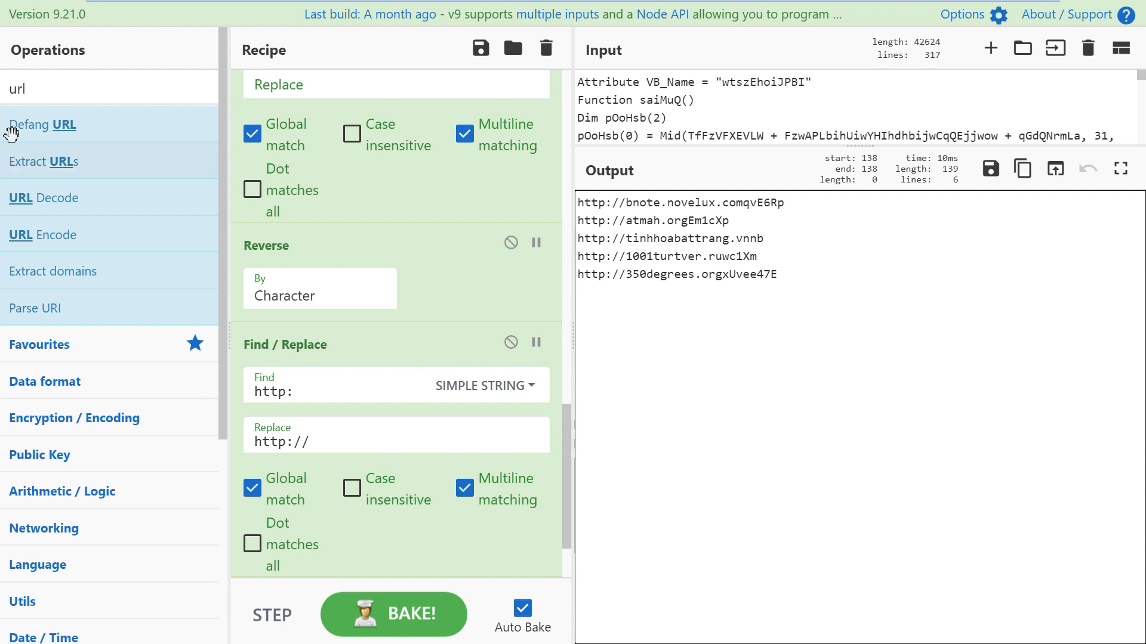
Step: Add Defang URL, then select and copy the five defanged URLs
{"action": "left_click", "coordinate": [70, 118]}
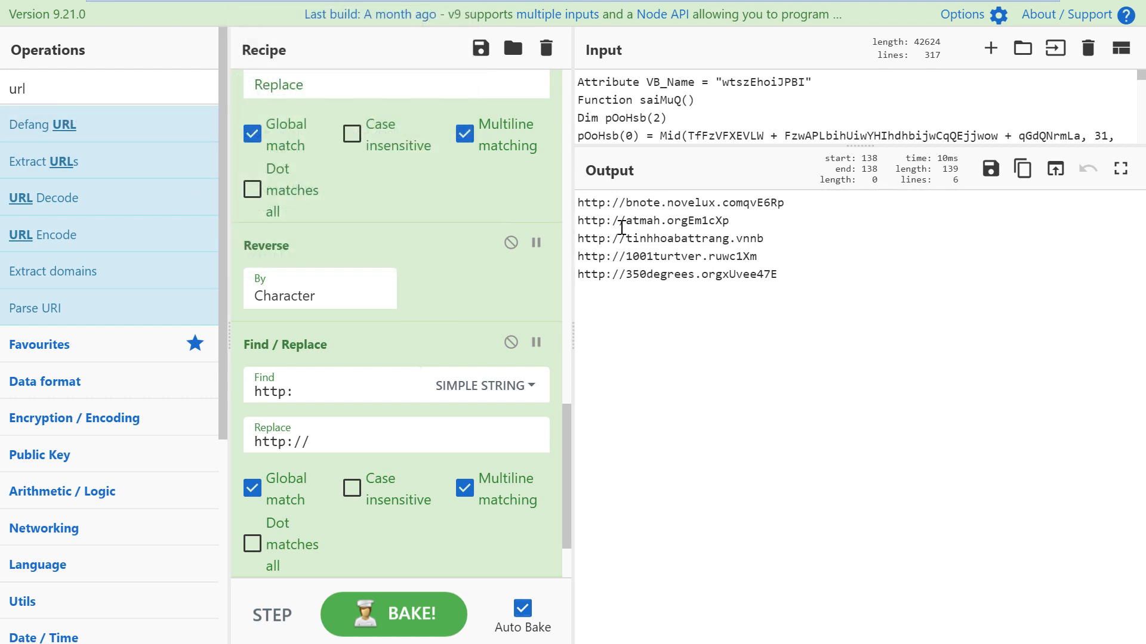
{"action": "double_click", "coordinate": [138, 139]}
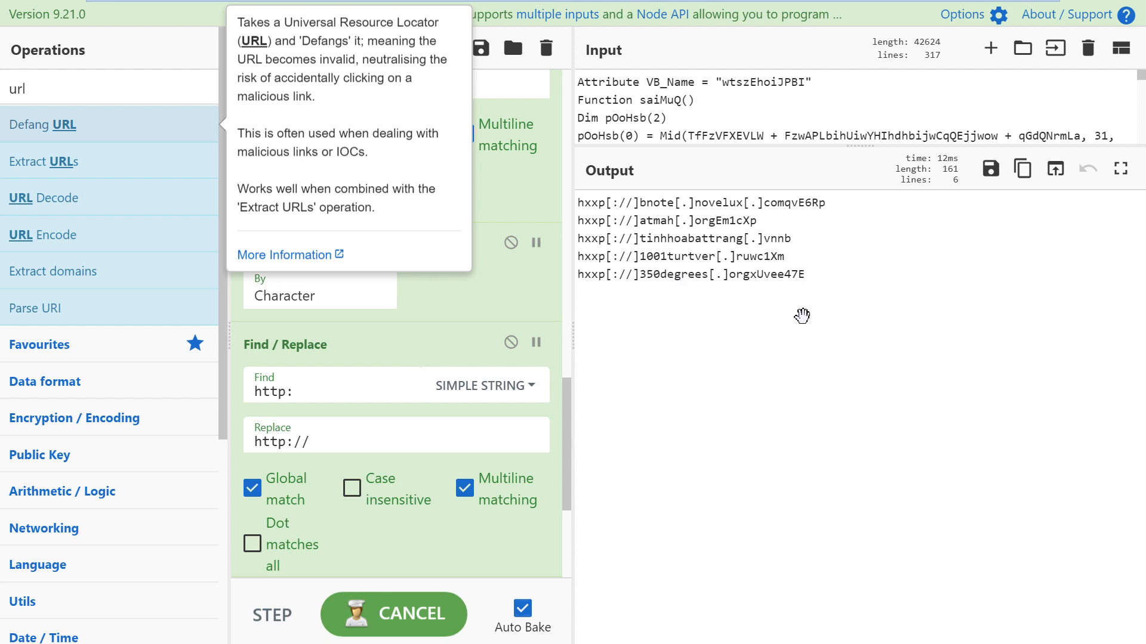
{"action": "left_click", "coordinate": [882, 258]}
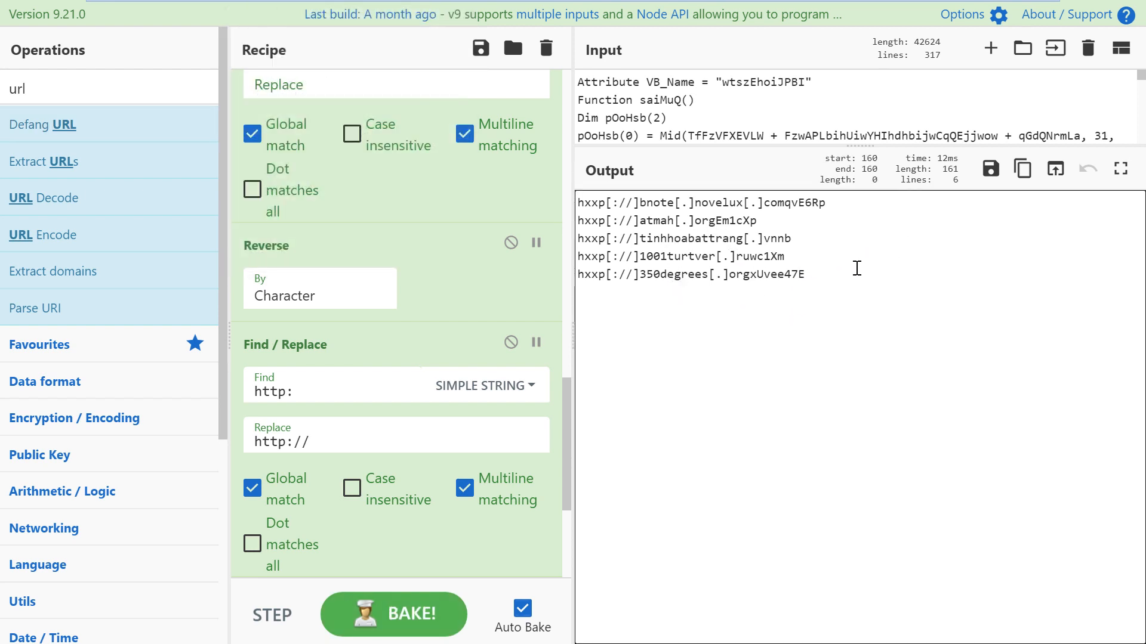
{"action": "left_click_drag", "start_coordinate": [857, 268], "coordinate": [546, 191]}
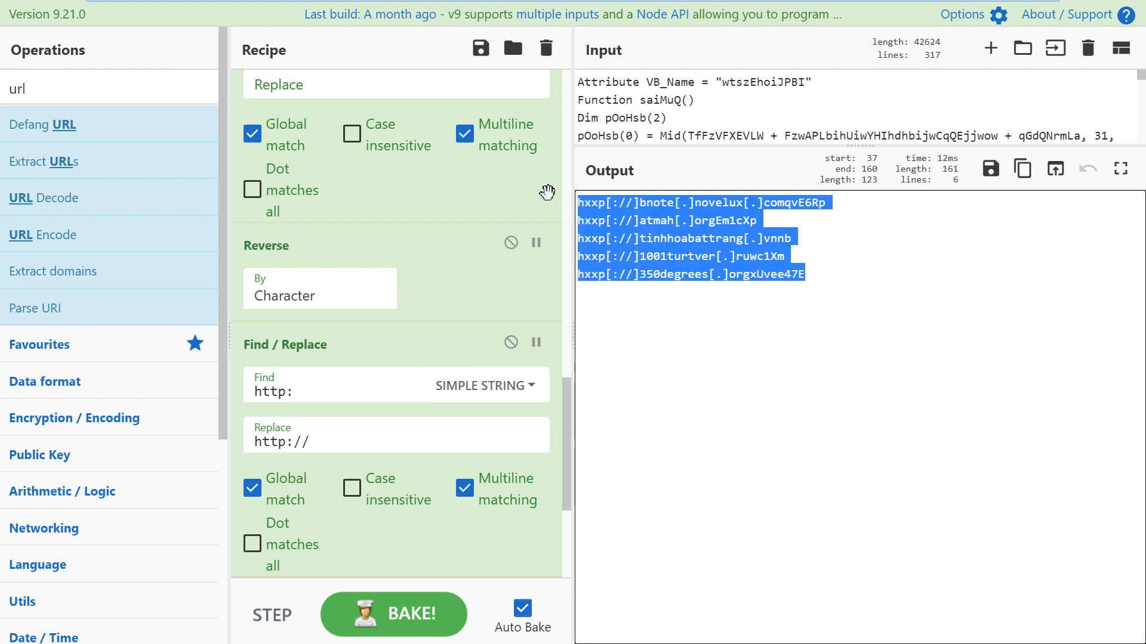
{"action": "left_click", "coordinate": [1021, 170]}
Step: Paste the URLs into a new Notepad++ document and strip the junk after .com and .org
{"action": "key", "text": "alt+Tab"}
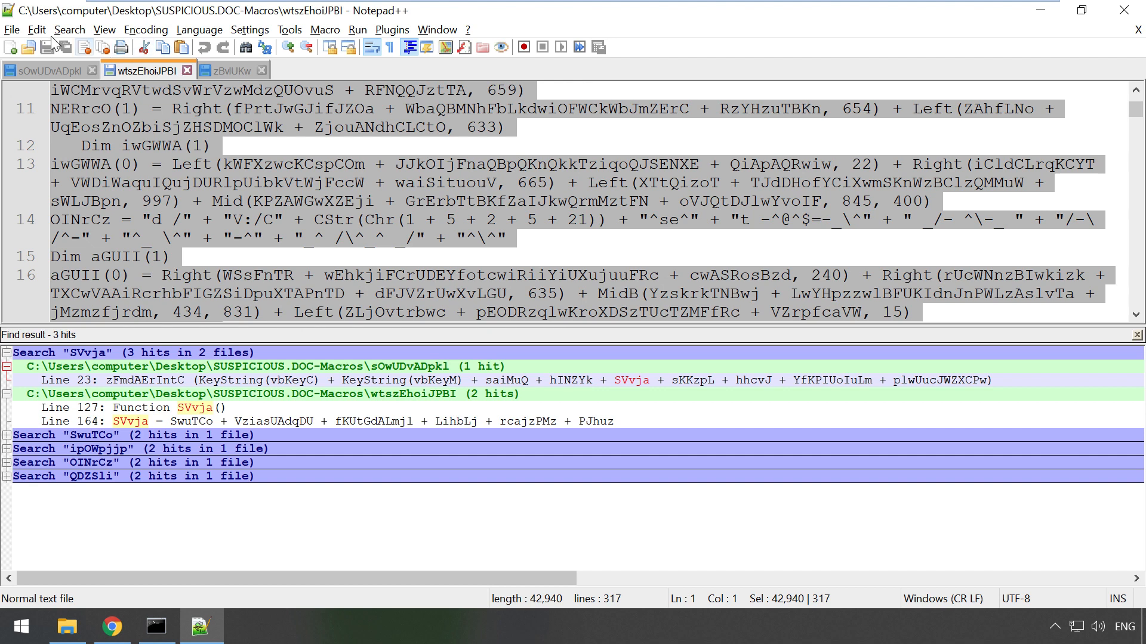
{"action": "left_click", "coordinate": [8, 50]}
{"action": "key", "text": "ctrl+v"}
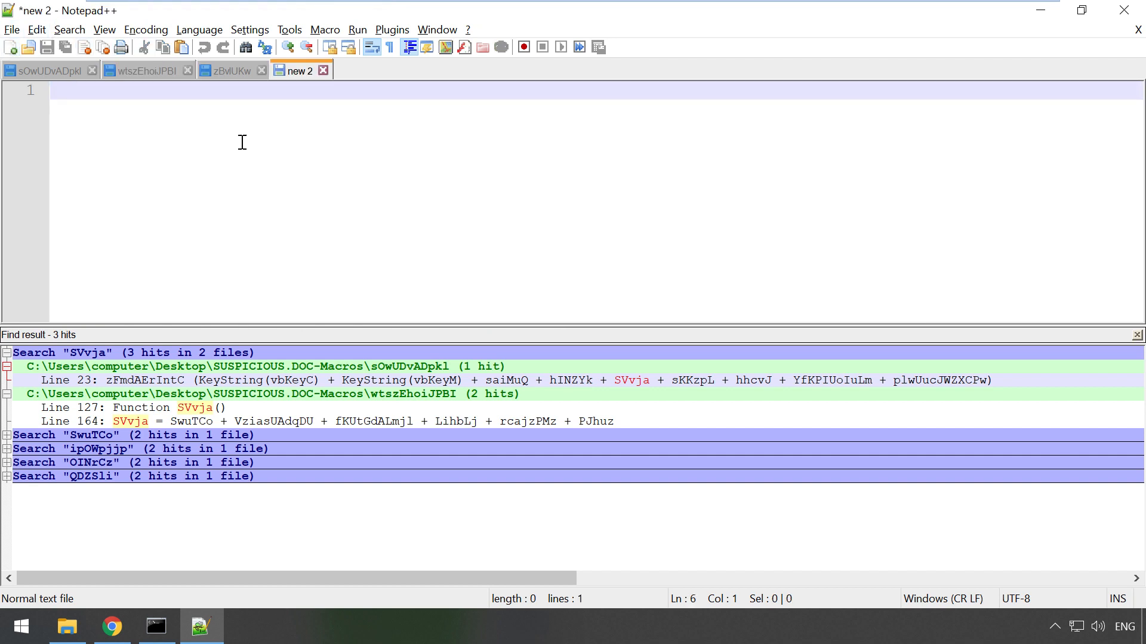
{"action": "left_click_drag", "start_coordinate": [357, 96], "coordinate": [436, 98]}
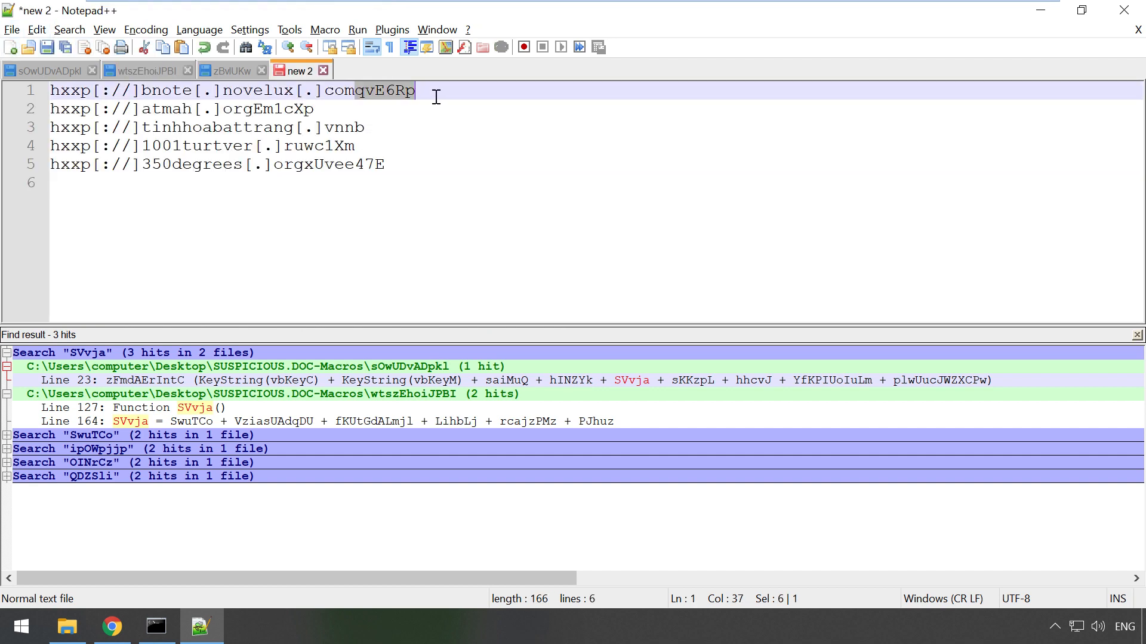
{"action": "key", "text": "Delete"}
{"action": "left_click_drag", "start_coordinate": [331, 106], "coordinate": [257, 108]}
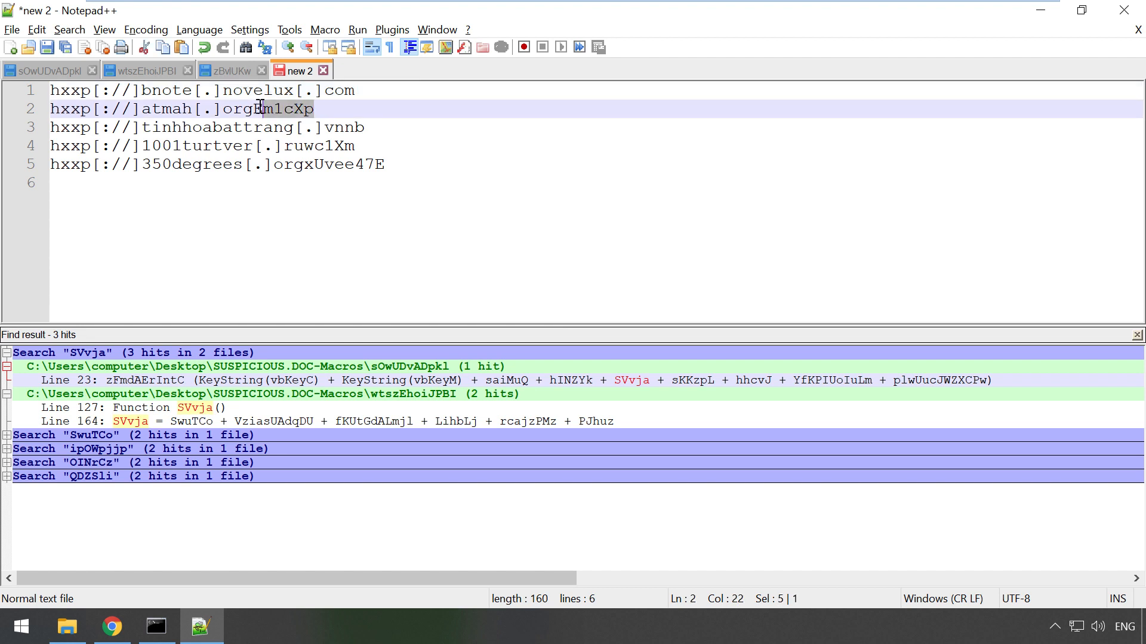
{"action": "key", "text": "Delete"}
Step: Trim lines 3–5 so they end at vn, .ru and org/
{"action": "left_click", "coordinate": [372, 121]}
{"action": "key", "text": "BackSpace"}
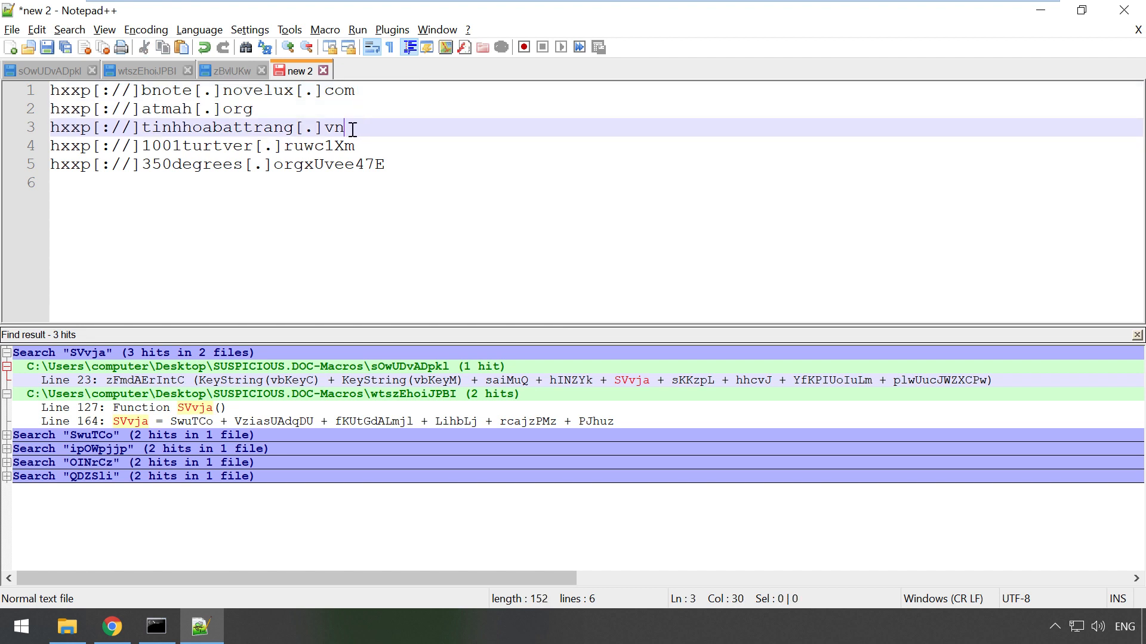
{"action": "left_click", "coordinate": [357, 147]}
{"action": "left_click_drag", "start_coordinate": [356, 147], "coordinate": [303, 147]}
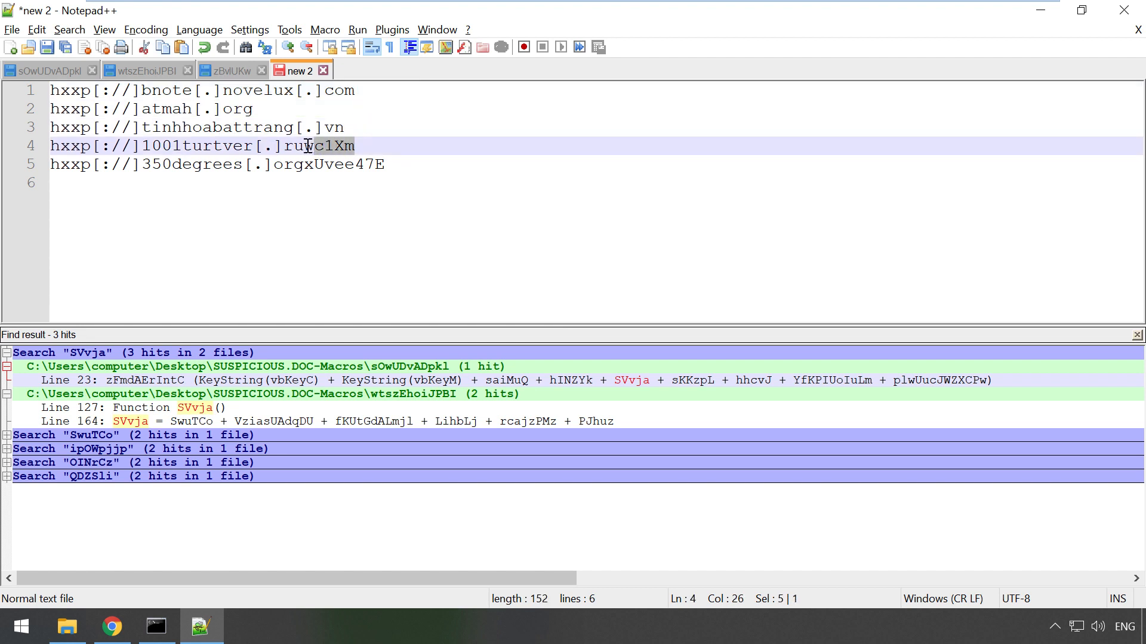
{"action": "key", "text": "BackSpace"}
{"action": "left_click", "coordinate": [305, 166]}
{"action": "type", "text": "/"}
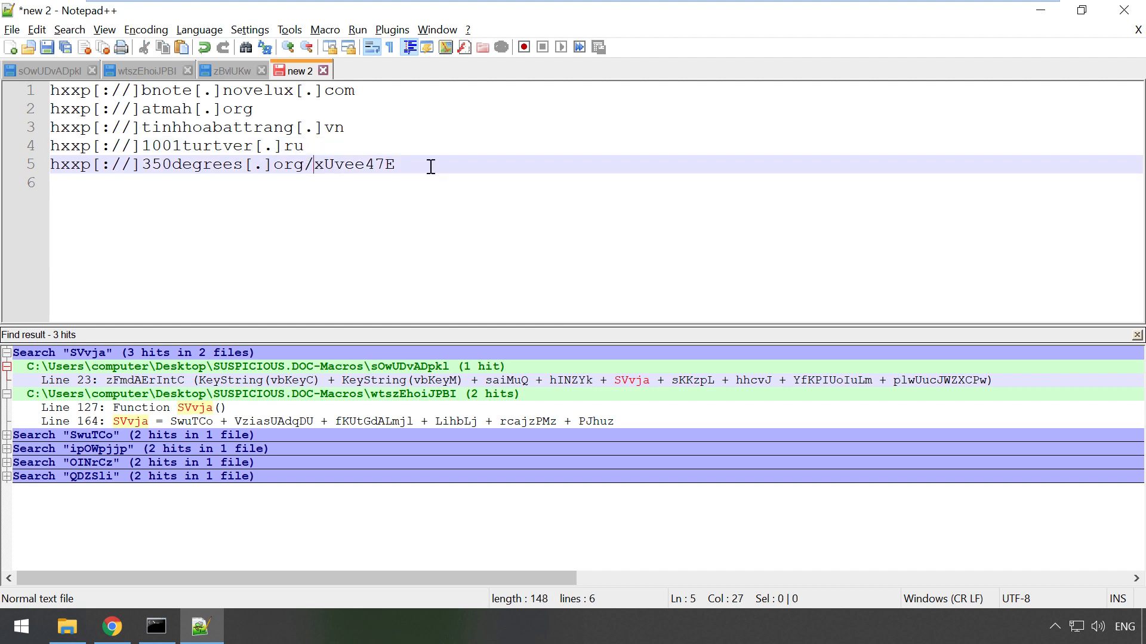
{"action": "left_click_drag", "start_coordinate": [440, 166], "coordinate": [367, 165]}
{"action": "key", "text": "shift+Left"}
{"action": "key", "text": "shift+Left"}
{"action": "key", "text": "shift+Left"}
{"action": "key", "text": "shift+Left"}
{"action": "key", "text": "shift+Left"}
{"action": "key", "text": "shift+Left"}
{"action": "key", "text": "shift+Left"}
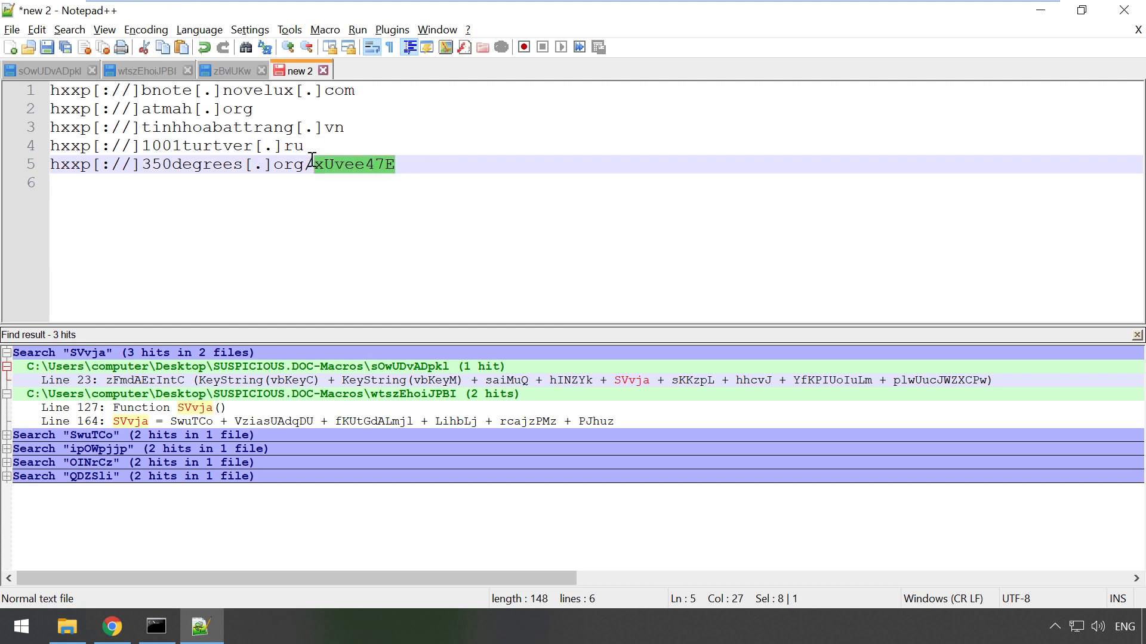
{"action": "key", "text": "BackSpace"}
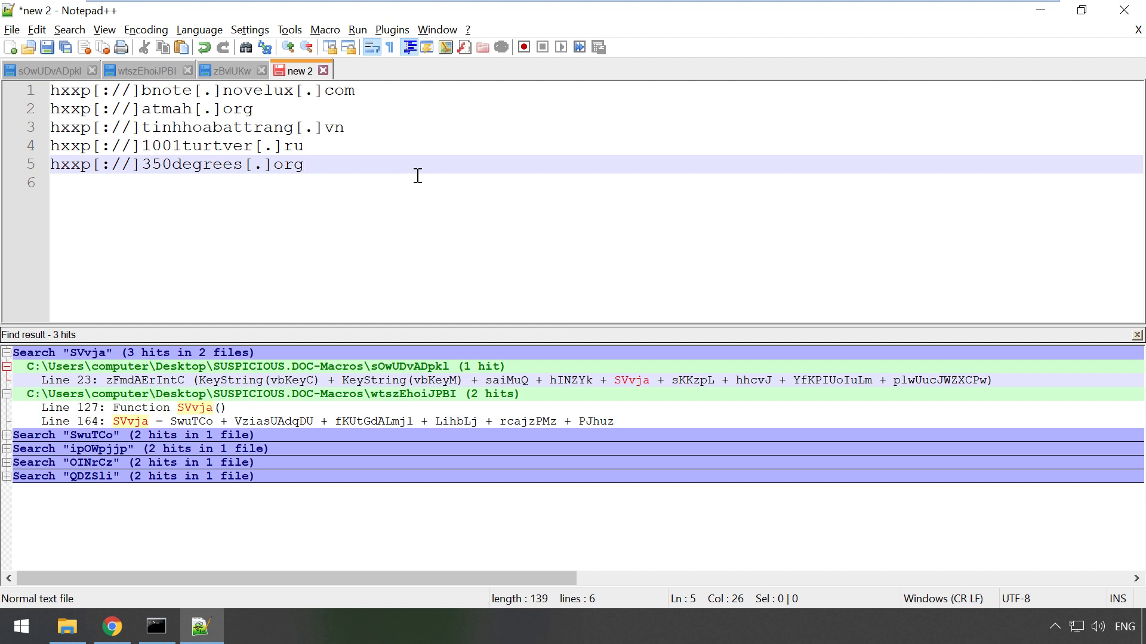
Step: Review the list, highlighting the 350degrees, 1001turtver and tinhhoabattrang domains
{"action": "left_click_drag", "start_coordinate": [377, 178], "coordinate": [50, 91]}
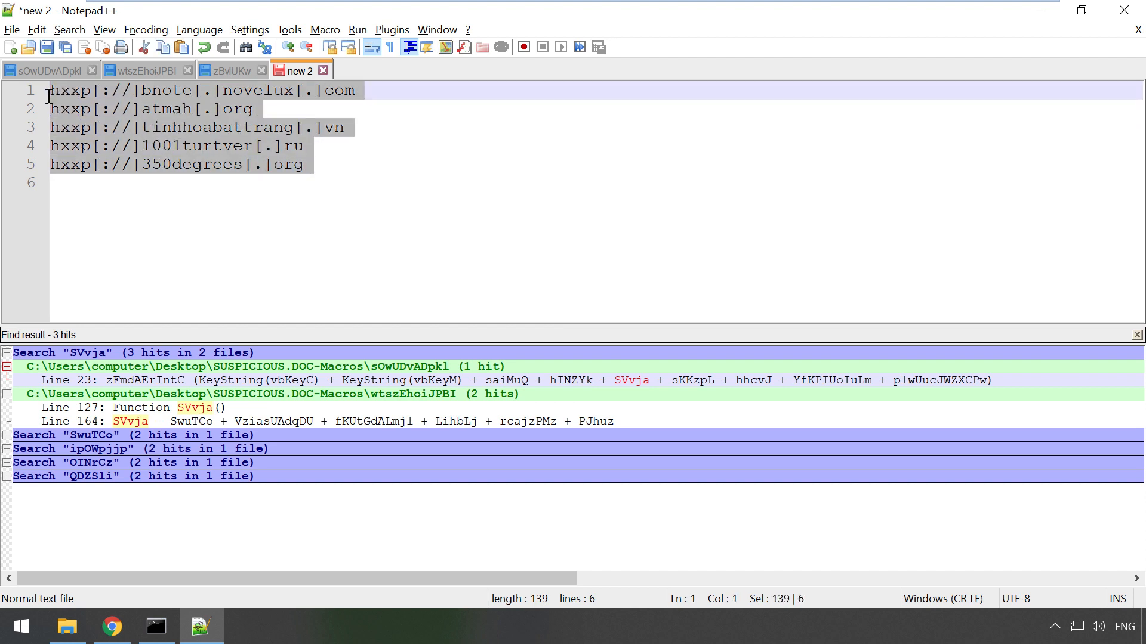
{"action": "left_click", "coordinate": [399, 180]}
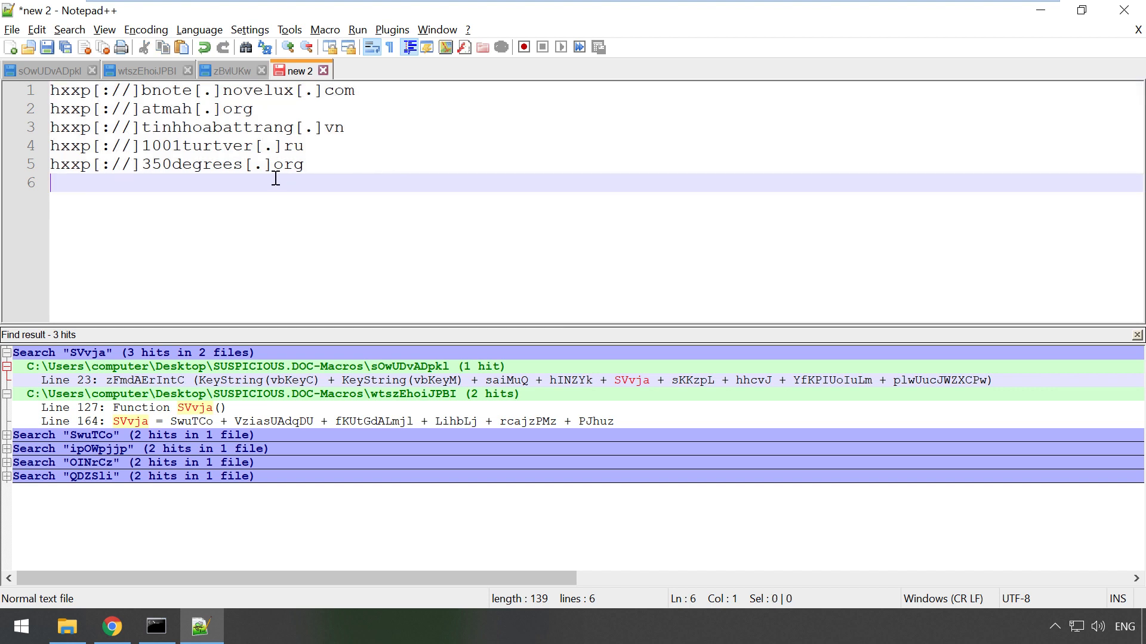
{"action": "double_click", "coordinate": [183, 165]}
{"action": "double_click", "coordinate": [173, 146]}
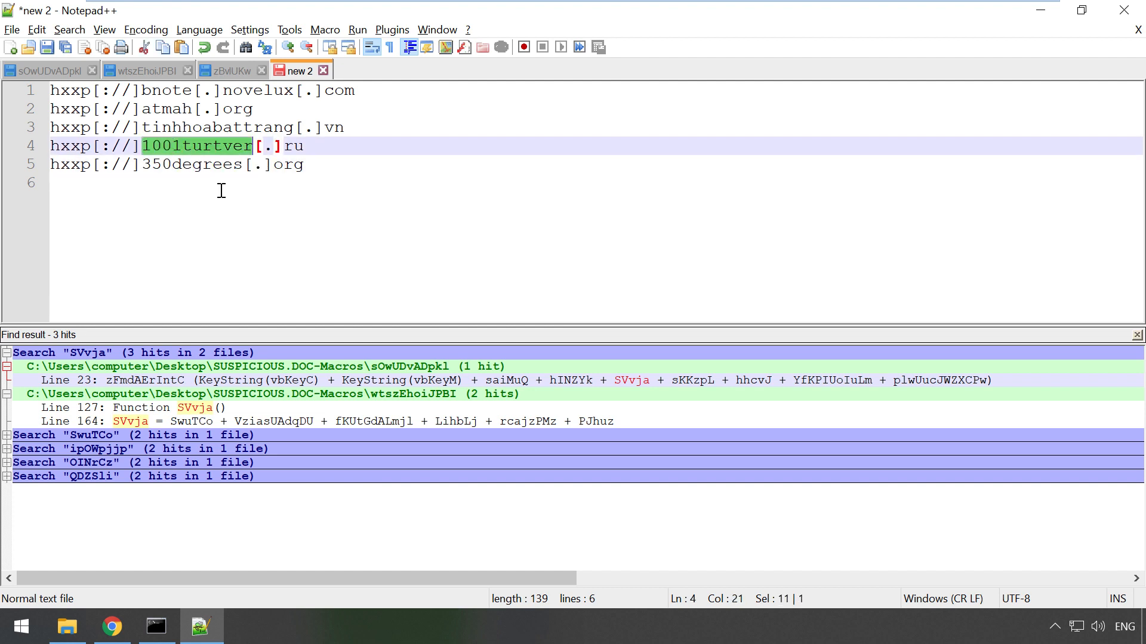
{"action": "left_click", "coordinate": [326, 167]}
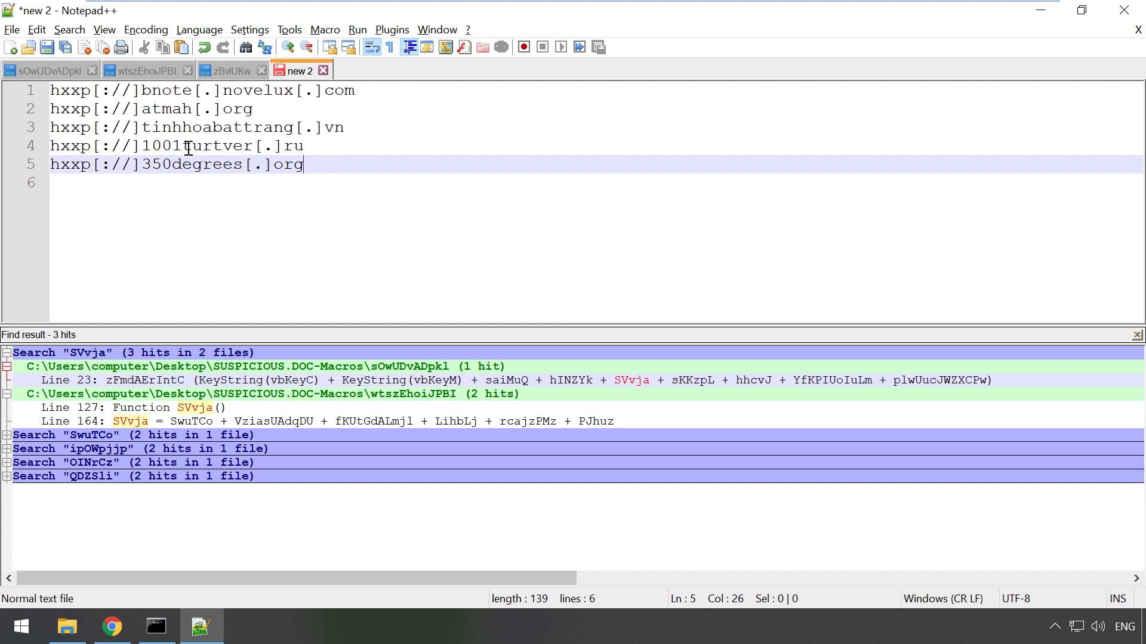
{"action": "double_click", "coordinate": [202, 125]}
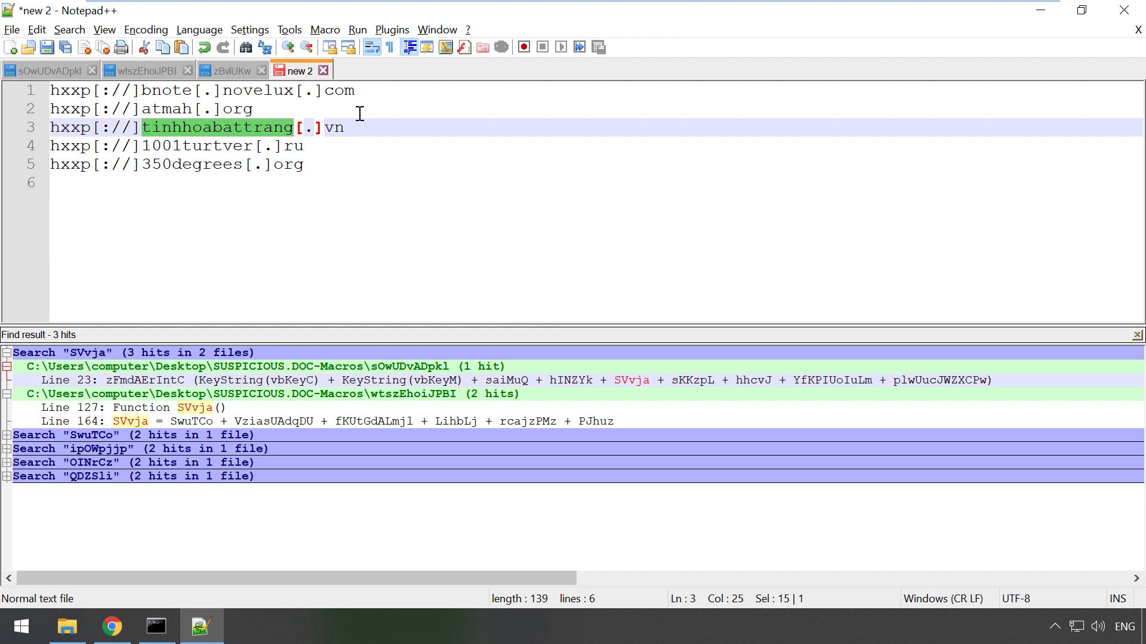
{"action": "key", "text": "alt+Tab"}
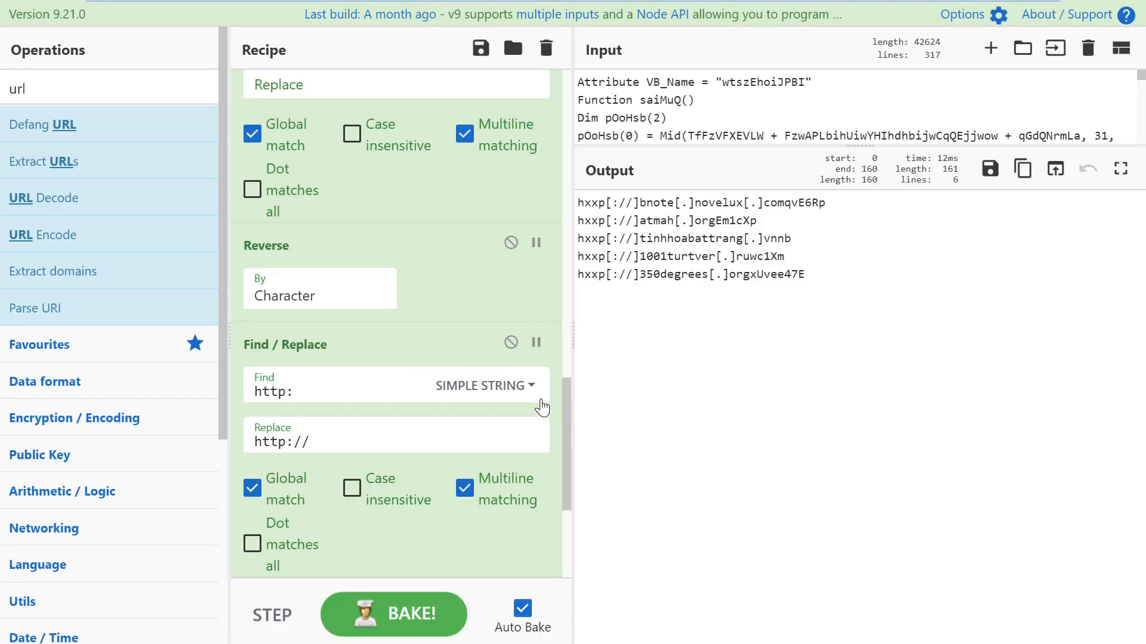
Step: Disable the http Find / Replace and Extract URLs steps, keeping Reverse and the regex cleanup on
{"action": "left_click", "coordinate": [511, 342]}
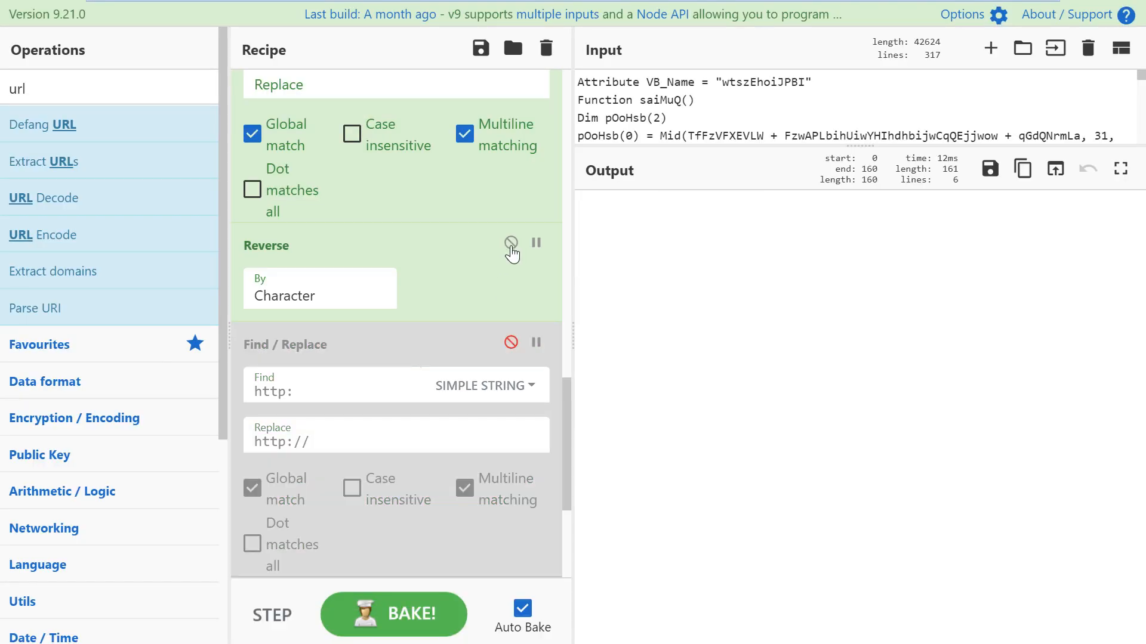
{"action": "left_click", "coordinate": [511, 242]}
{"action": "scroll", "coordinate": [512, 234], "scroll_direction": "up", "scroll_amount": 3}
{"action": "left_click", "coordinate": [510, 168]}
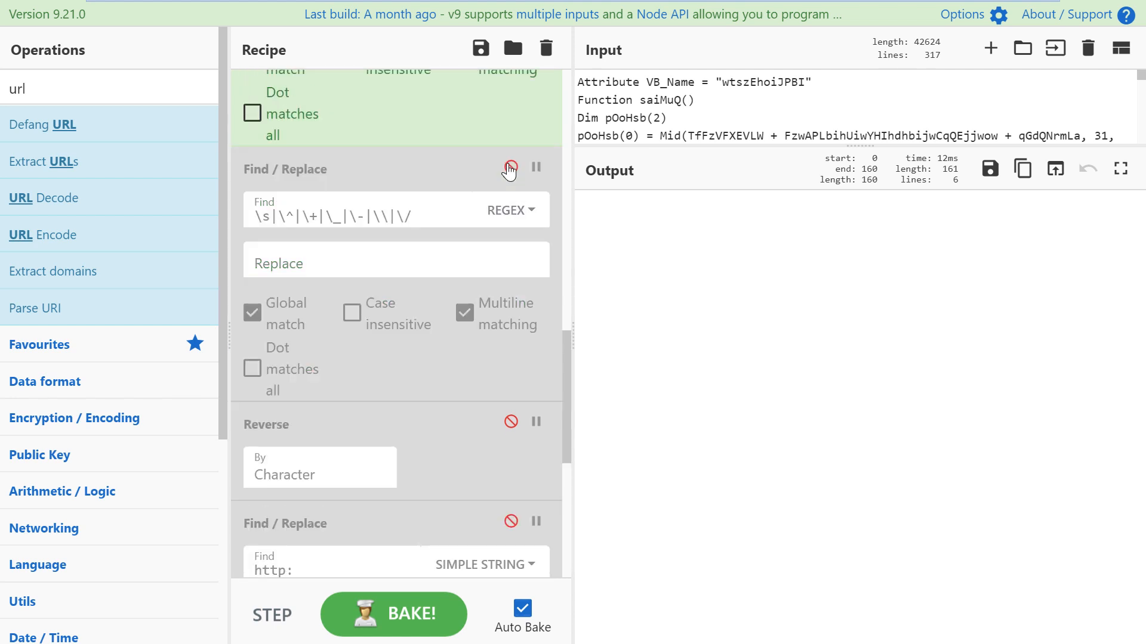
{"action": "left_click", "coordinate": [510, 167]}
{"action": "scroll", "coordinate": [506, 404], "scroll_direction": "down", "scroll_amount": 6}
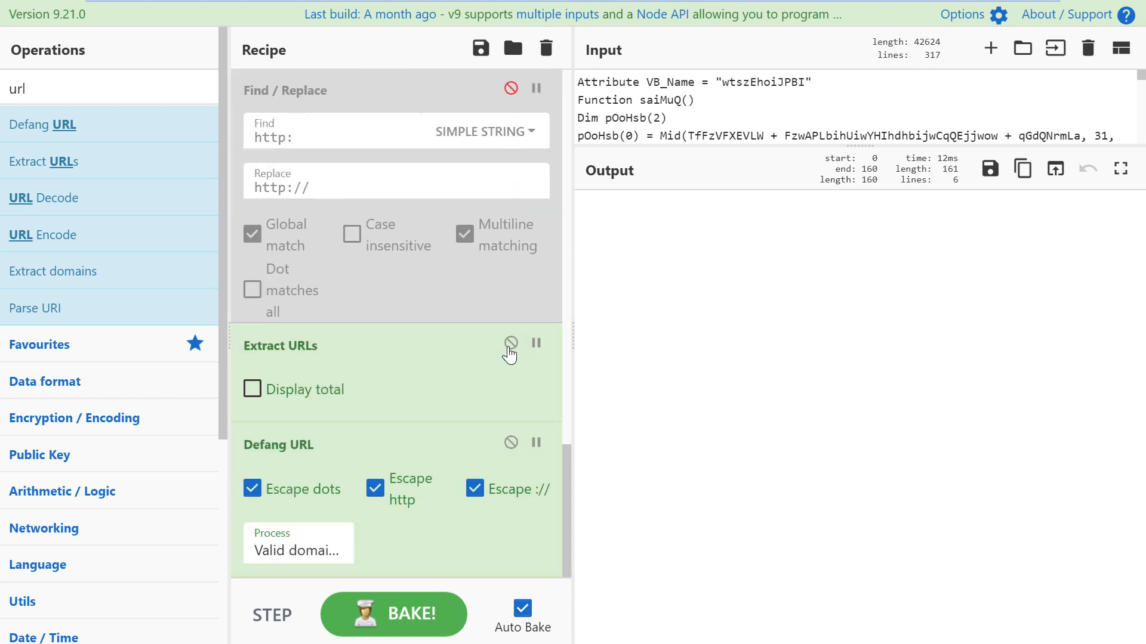
{"action": "left_click", "coordinate": [510, 342]}
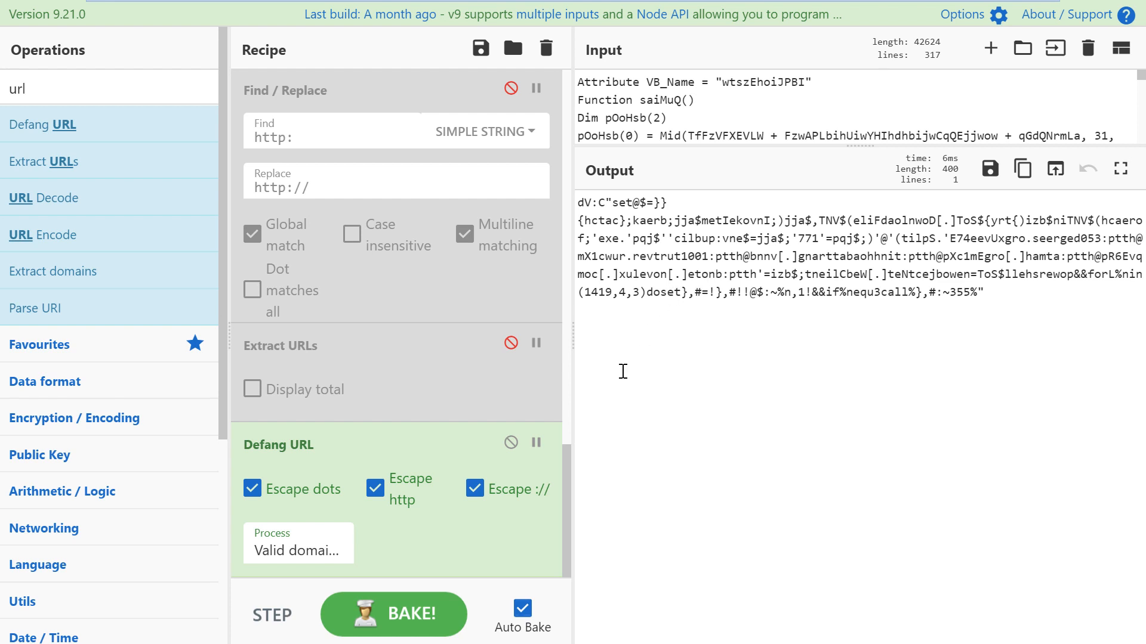
{"action": "scroll", "coordinate": [511, 177], "scroll_direction": "up", "scroll_amount": 3}
{"action": "scroll", "coordinate": [511, 177], "scroll_direction": "up", "scroll_amount": 3}
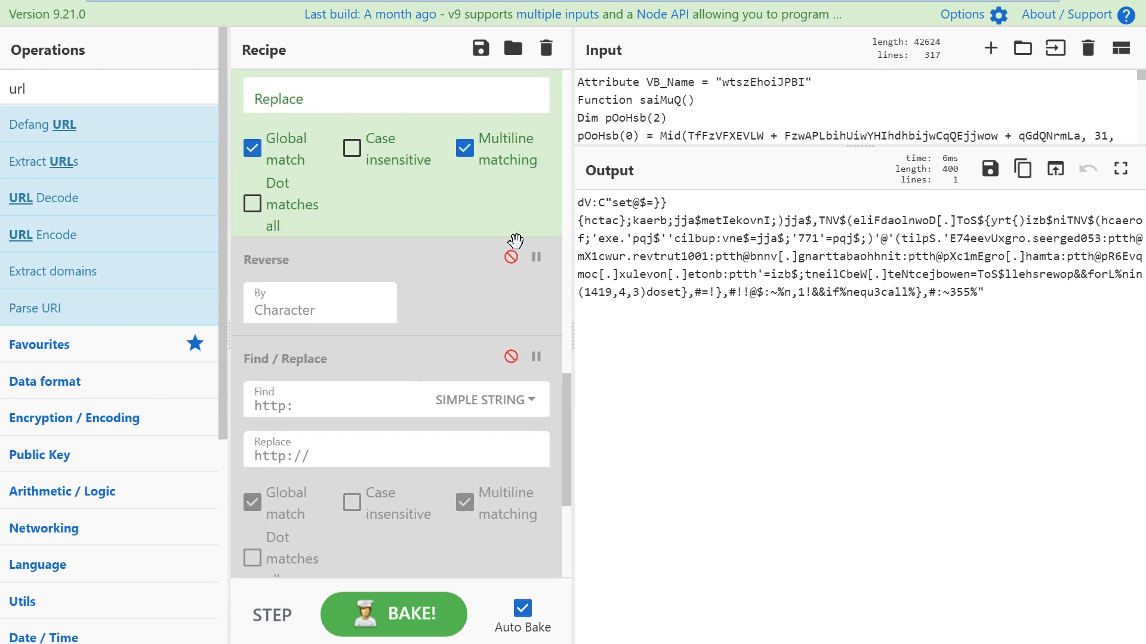
{"action": "left_click", "coordinate": [511, 258]}
Step: Check the $jqp='177' assignment in the readable downloader output
{"action": "left_click_drag", "start_coordinate": [673, 256], "coordinate": [737, 257]}
{"action": "left_click", "coordinate": [925, 255]}
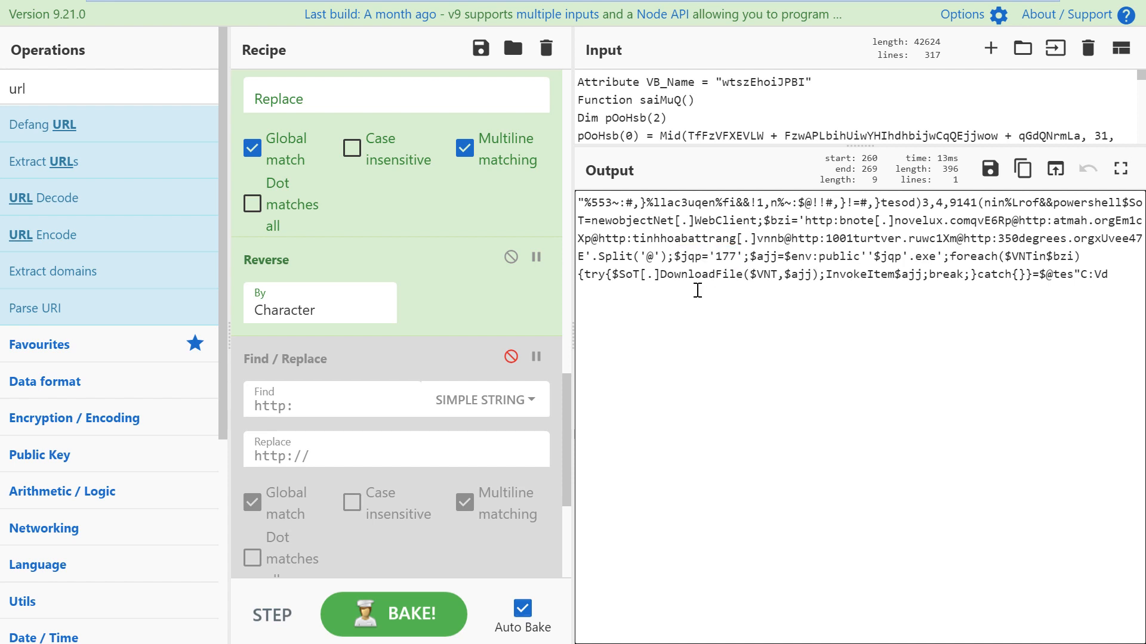
{"action": "key", "text": "alt+Tab"}
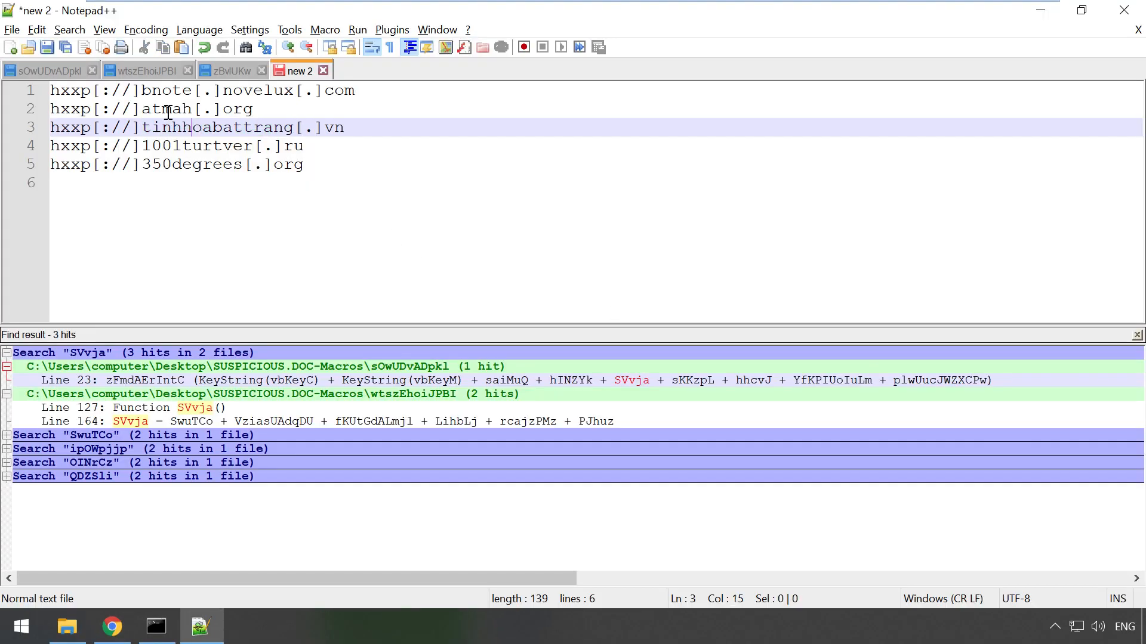
Step: Review the five URL lines, highlighting the atmah[.]org domain on line 2
{"action": "double_click", "coordinate": [166, 110]}
{"action": "left_click", "coordinate": [277, 112]}
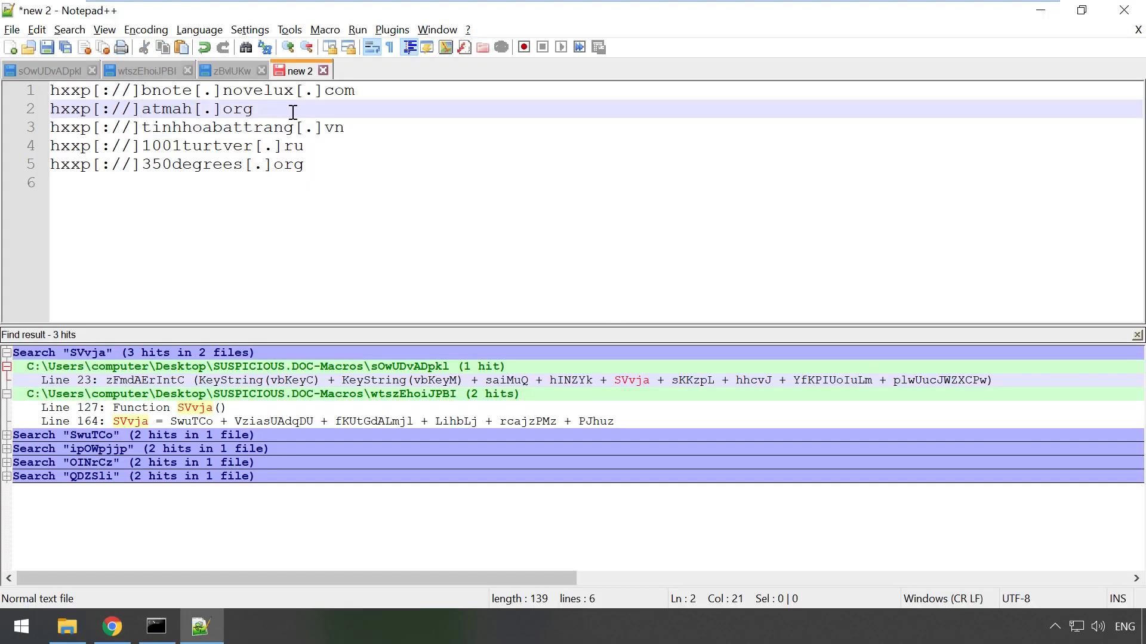
{"action": "left_click", "coordinate": [370, 163]}
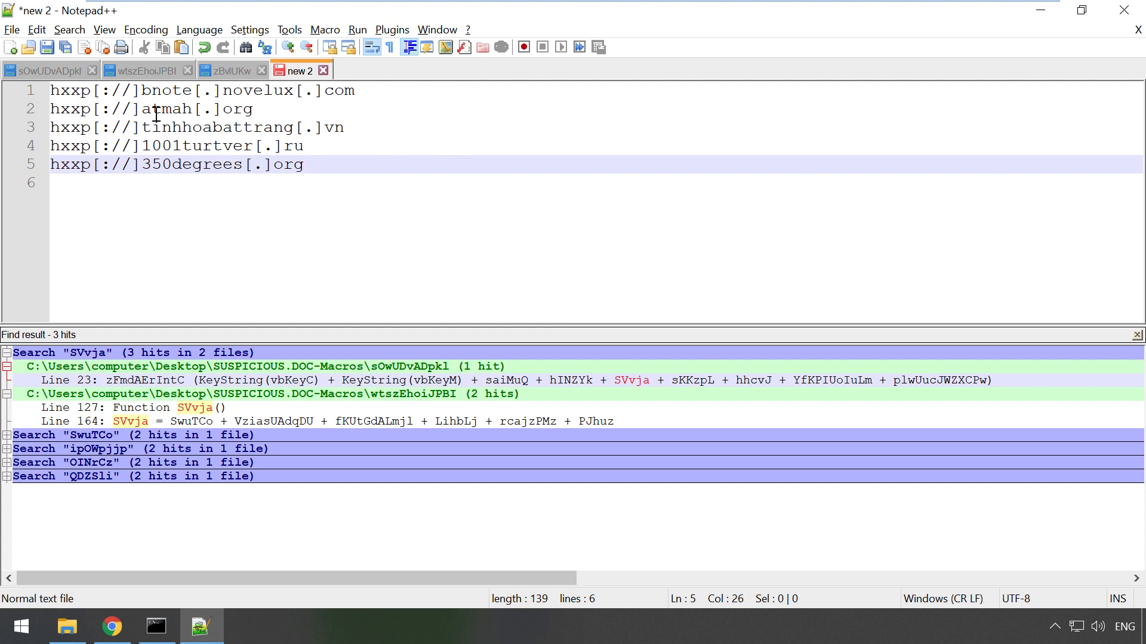
{"action": "left_click_drag", "start_coordinate": [143, 108], "coordinate": [257, 109]}
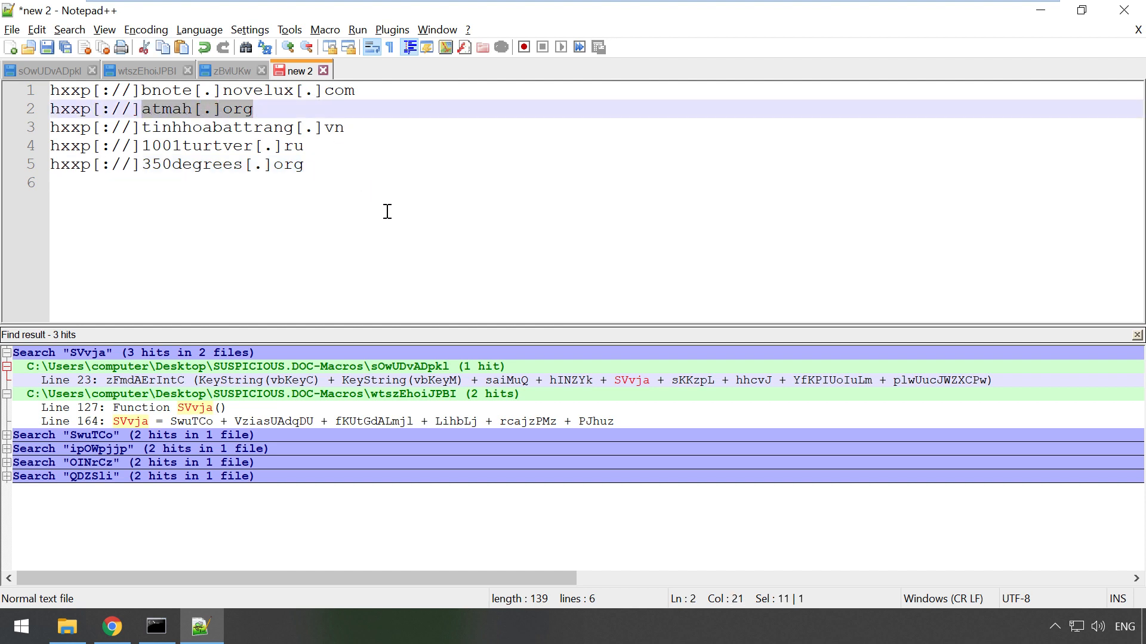
{"action": "left_click", "coordinate": [356, 170]}
{"action": "left_click_drag", "start_coordinate": [374, 171], "coordinate": [50, 90]}
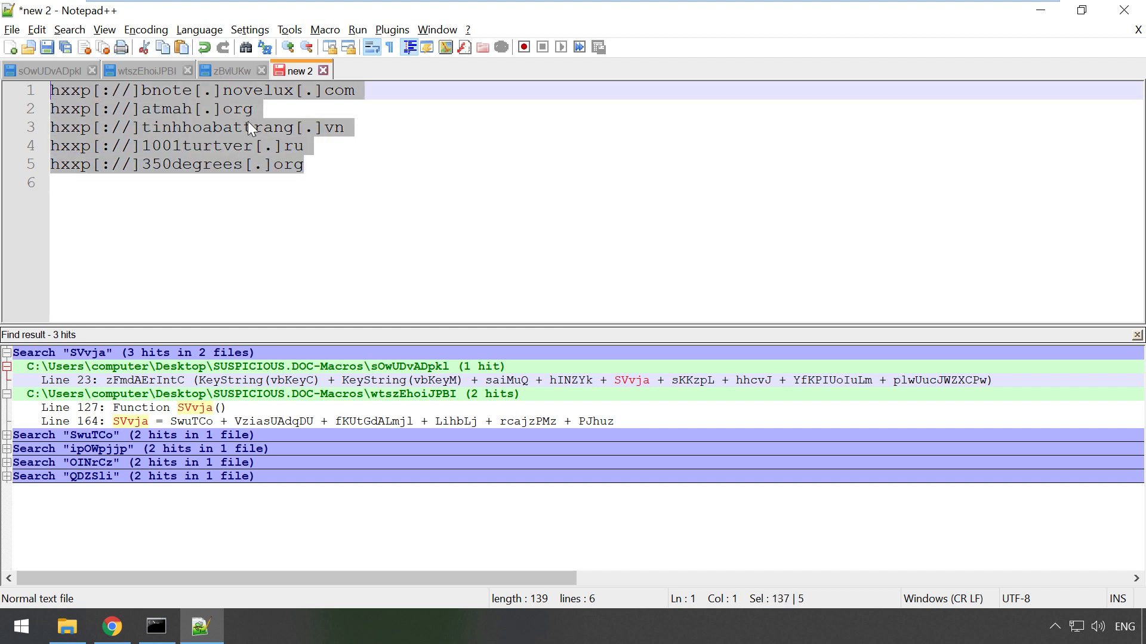
{"action": "double_click", "coordinate": [173, 109]}
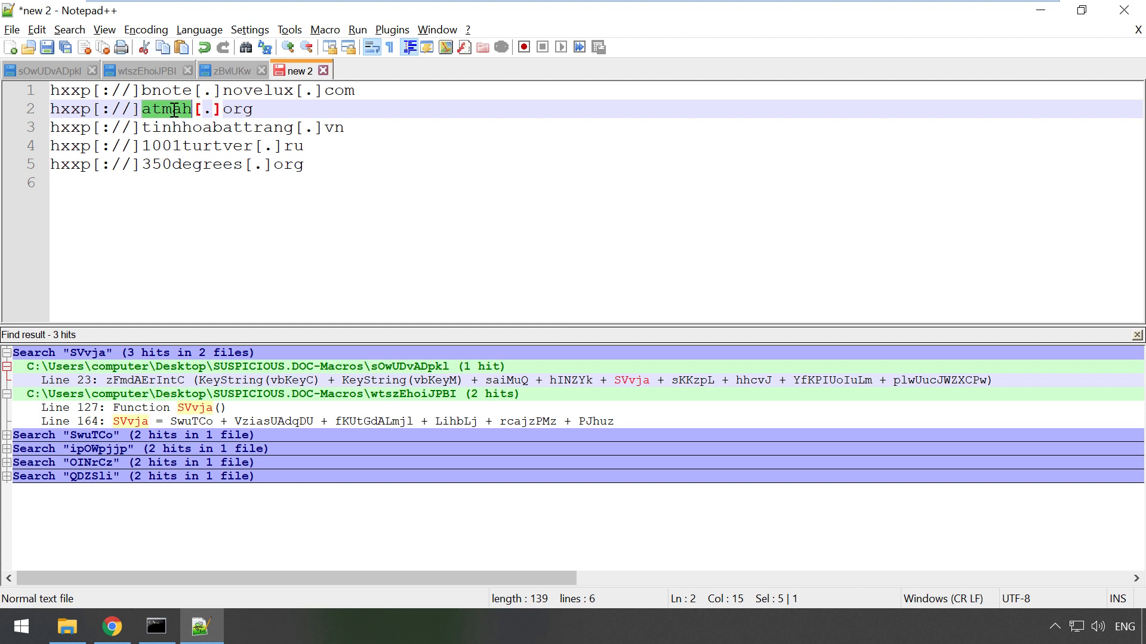
{"action": "left_click", "coordinate": [283, 113]}
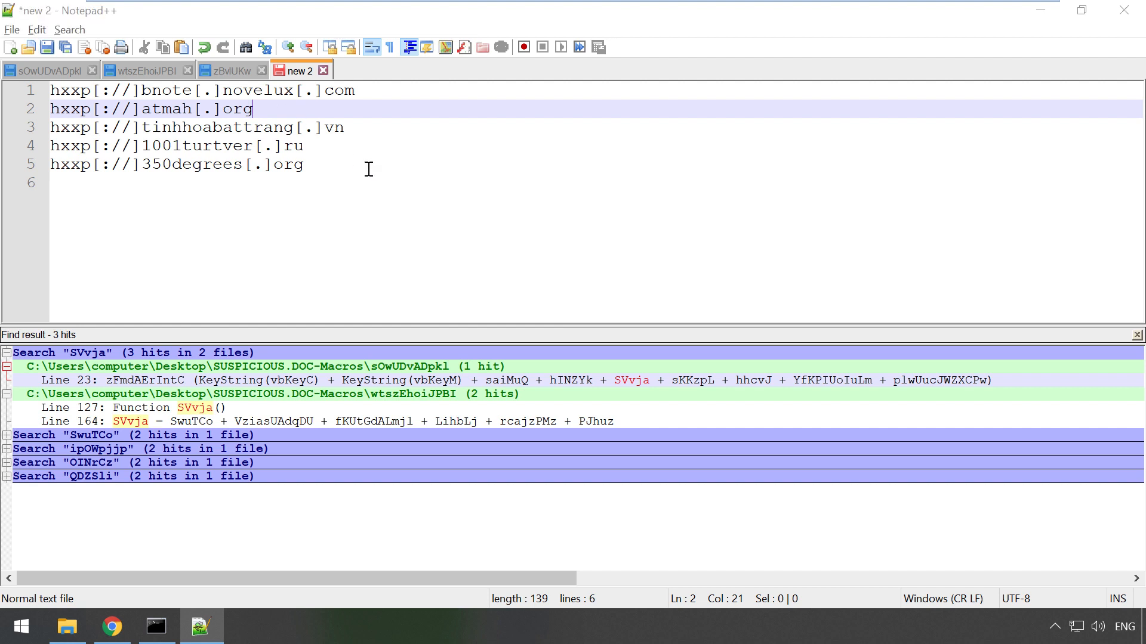
{"action": "key", "text": "alt+Tab"}
{"action": "scroll", "coordinate": [469, 376], "scroll_direction": "down", "scroll_amount": 5}
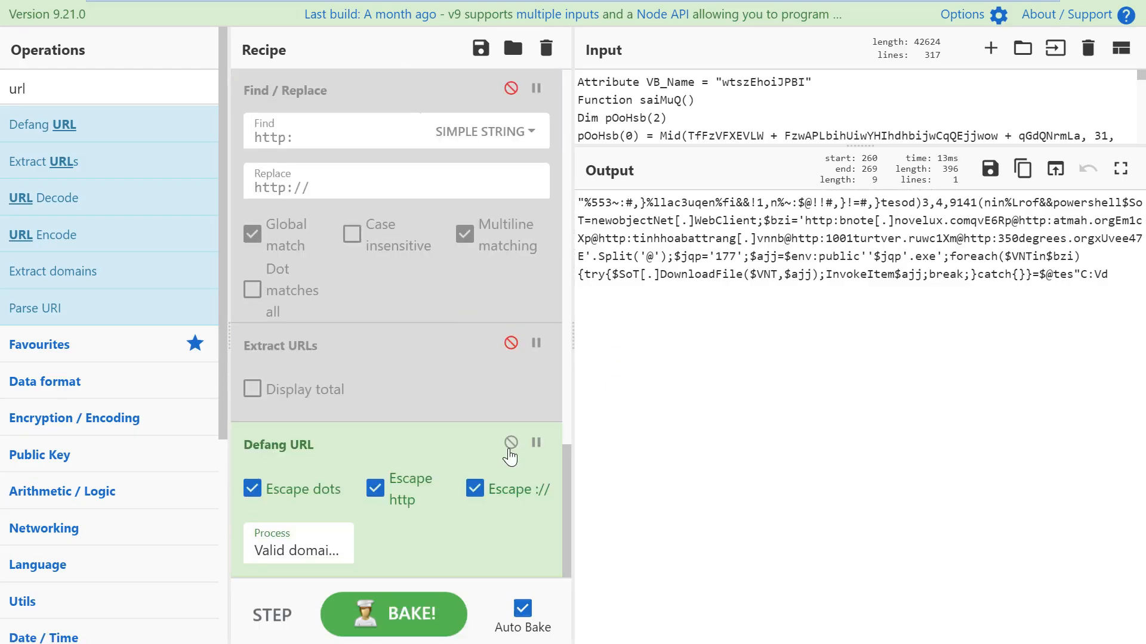
Step: Disable Defang URL, Reverse and the regex Find / Replace, then inspect the 2904-character obfuscated output
{"action": "left_click", "coordinate": [511, 442]}
{"action": "scroll", "coordinate": [512, 471], "scroll_direction": "down", "scroll_amount": 5}
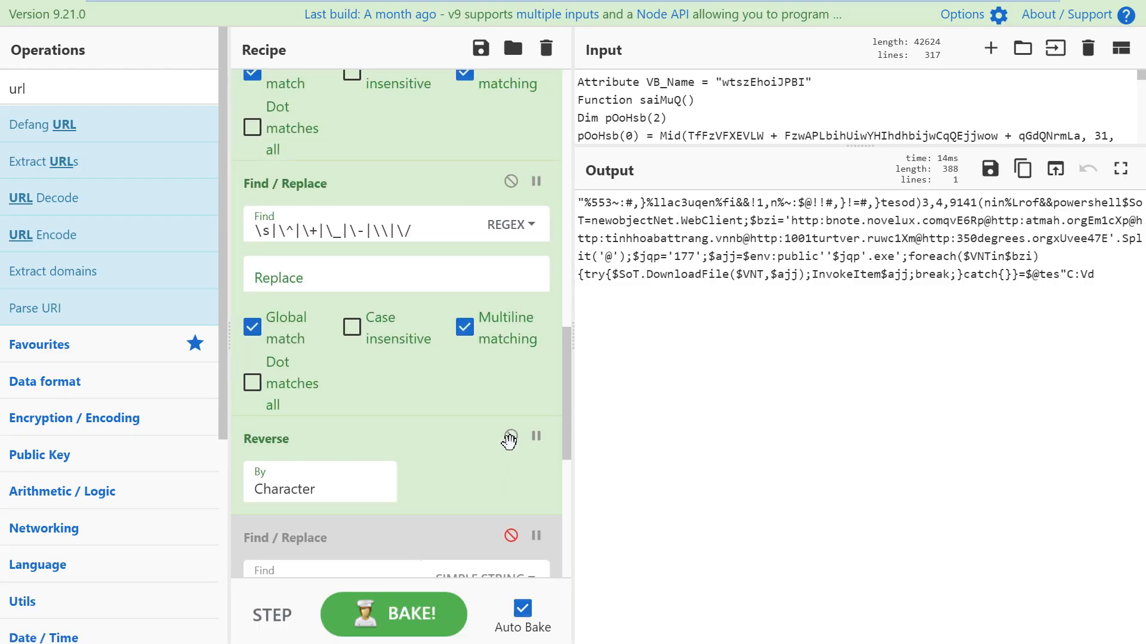
{"action": "left_click", "coordinate": [511, 439]}
{"action": "left_click", "coordinate": [510, 182]}
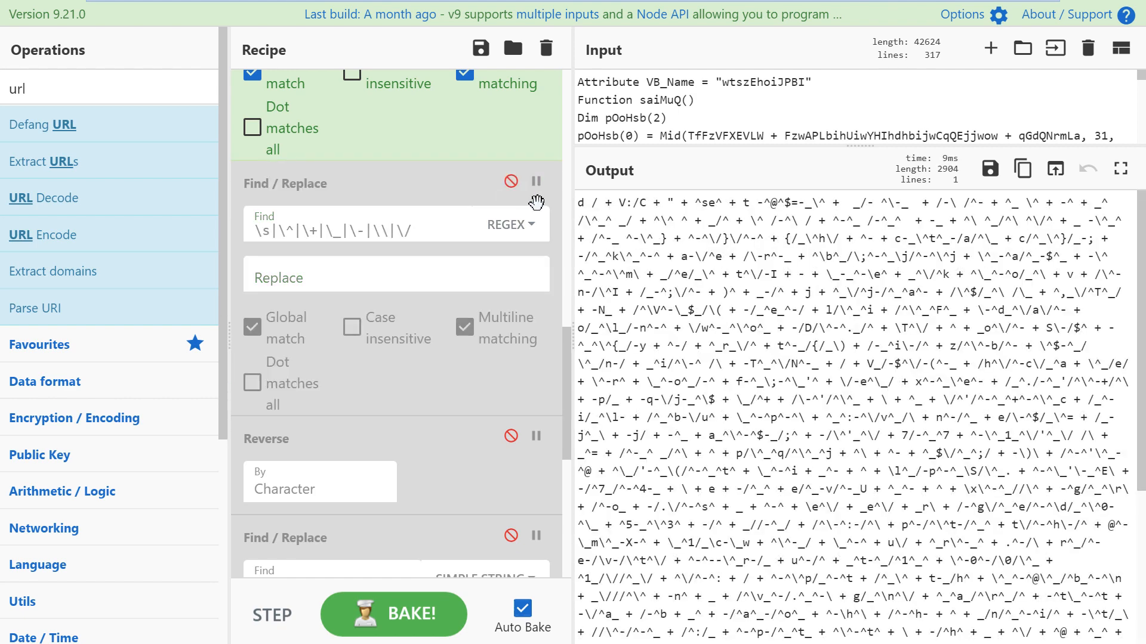
{"action": "left_click", "coordinate": [709, 238]}
{"action": "left_click_drag", "start_coordinate": [709, 238], "coordinate": [825, 399]}
{"action": "left_click_drag", "start_coordinate": [877, 481], "coordinate": [930, 560]}
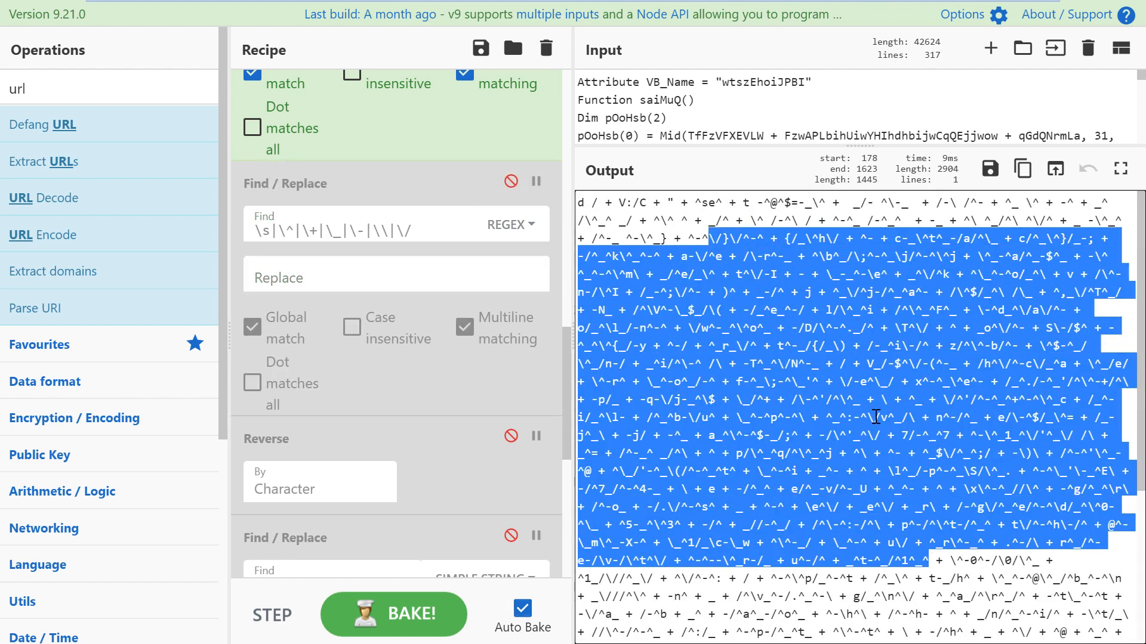
{"action": "left_click", "coordinate": [868, 406]}
{"action": "scroll", "coordinate": [868, 406], "scroll_direction": "down", "scroll_amount": 4}
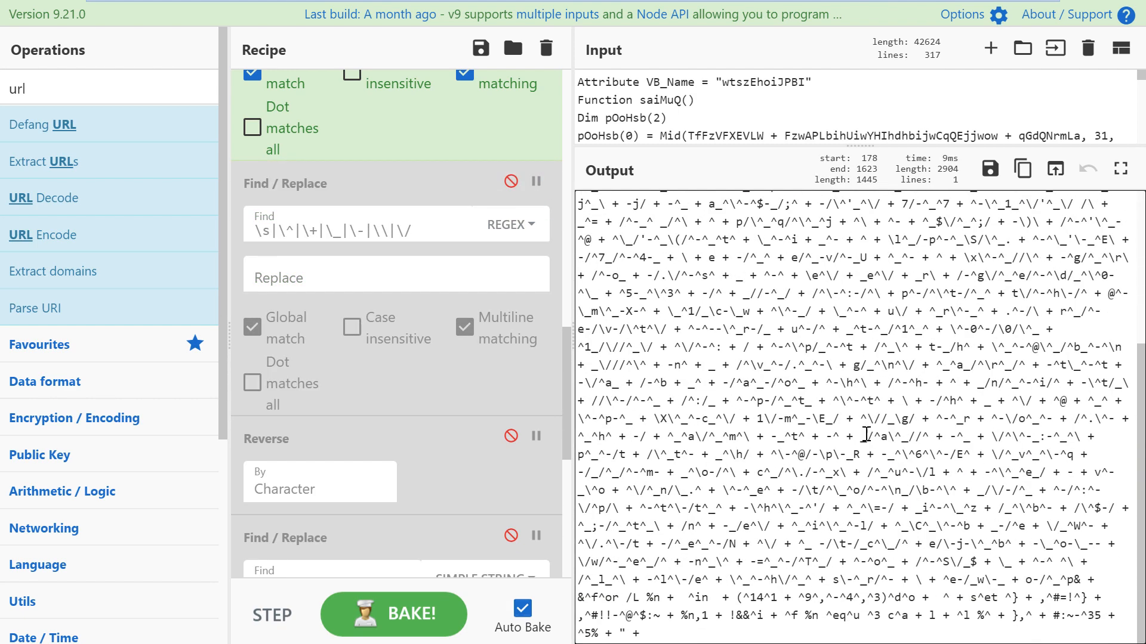
Step: Select all five defanged URL lines in Notepad++ to look them over
{"action": "key", "text": "alt+Tab"}
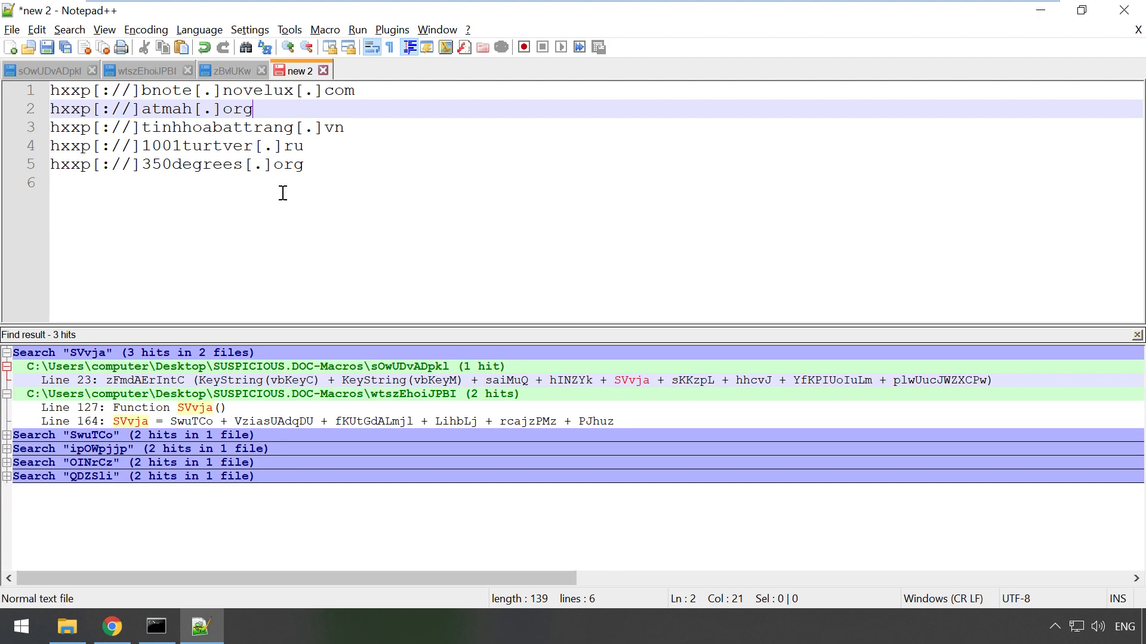
{"action": "left_click", "coordinate": [358, 176]}
{"action": "left_click_drag", "start_coordinate": [376, 177], "coordinate": [53, 91]}
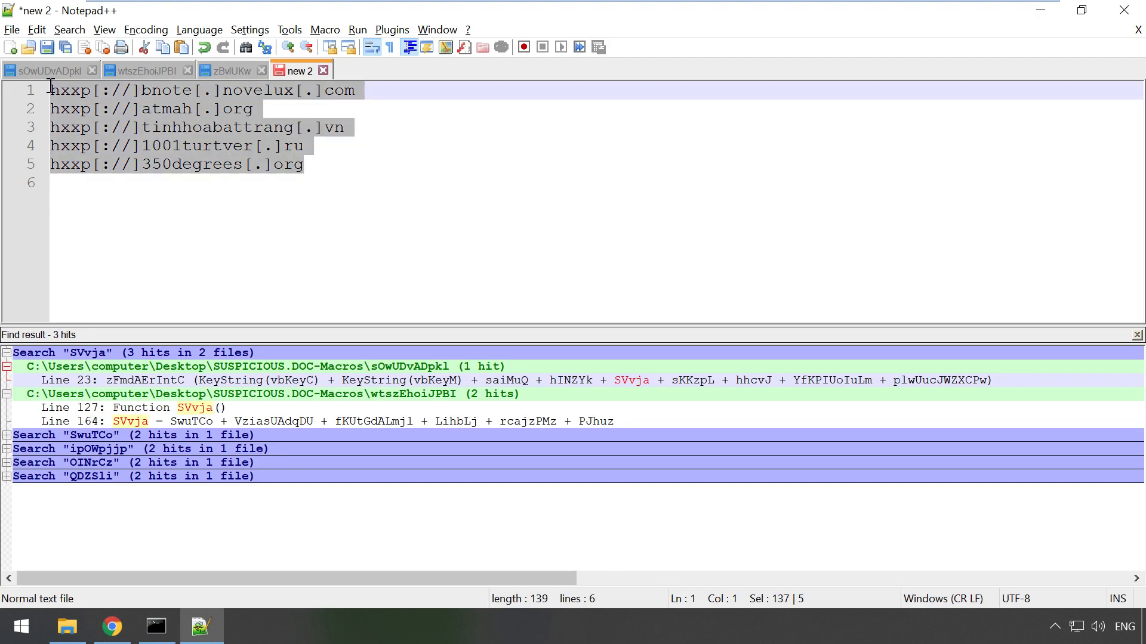
{"action": "left_click", "coordinate": [429, 213]}
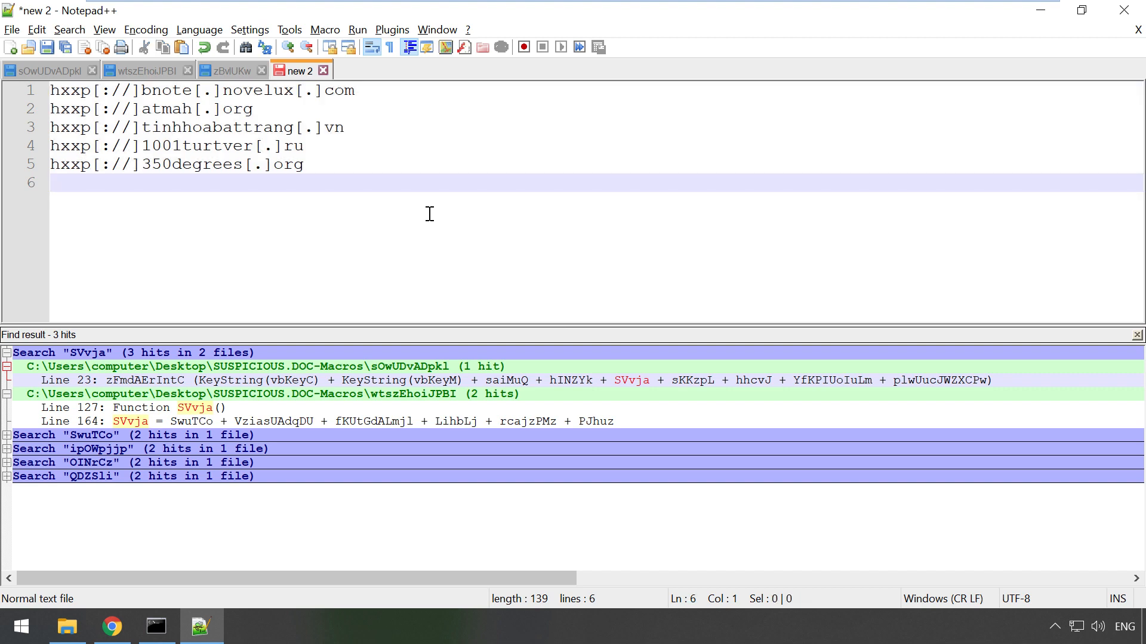
{"action": "key", "text": "alt+Tab"}
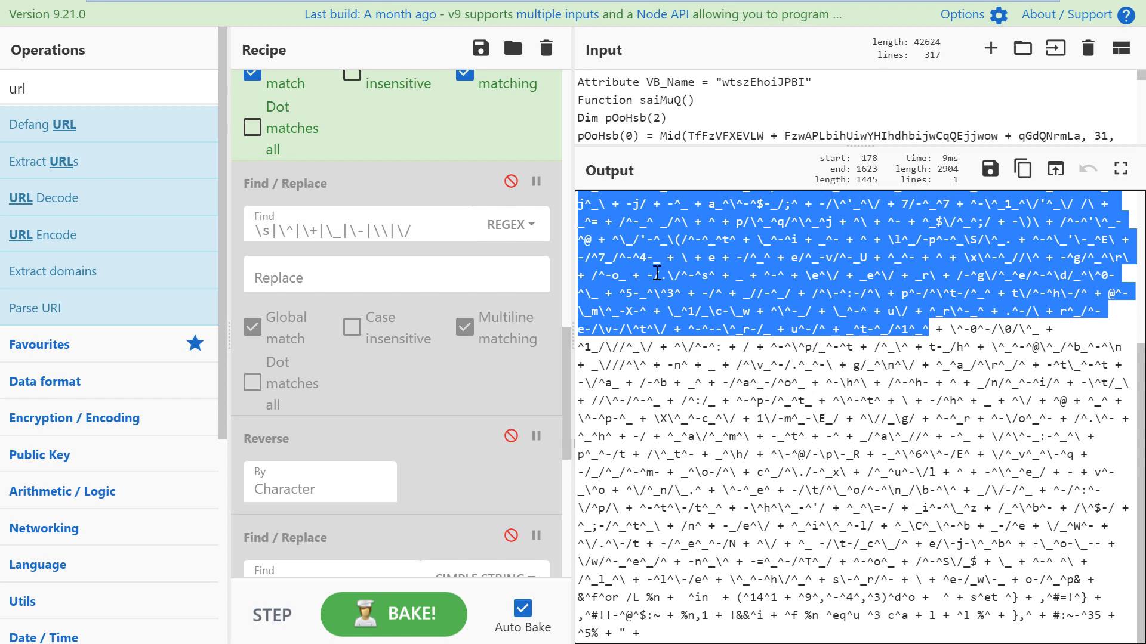
{"action": "left_click", "coordinate": [657, 273]}
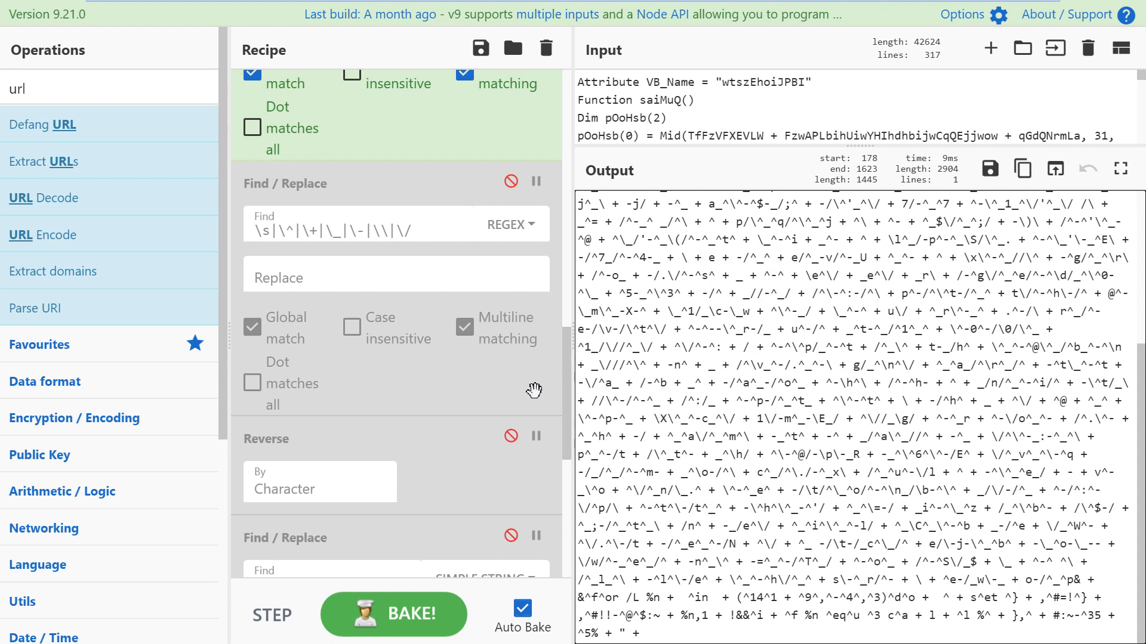
{"action": "scroll", "coordinate": [534, 391], "scroll_direction": "down", "scroll_amount": 6}
{"action": "key", "text": "alt+Tab"}
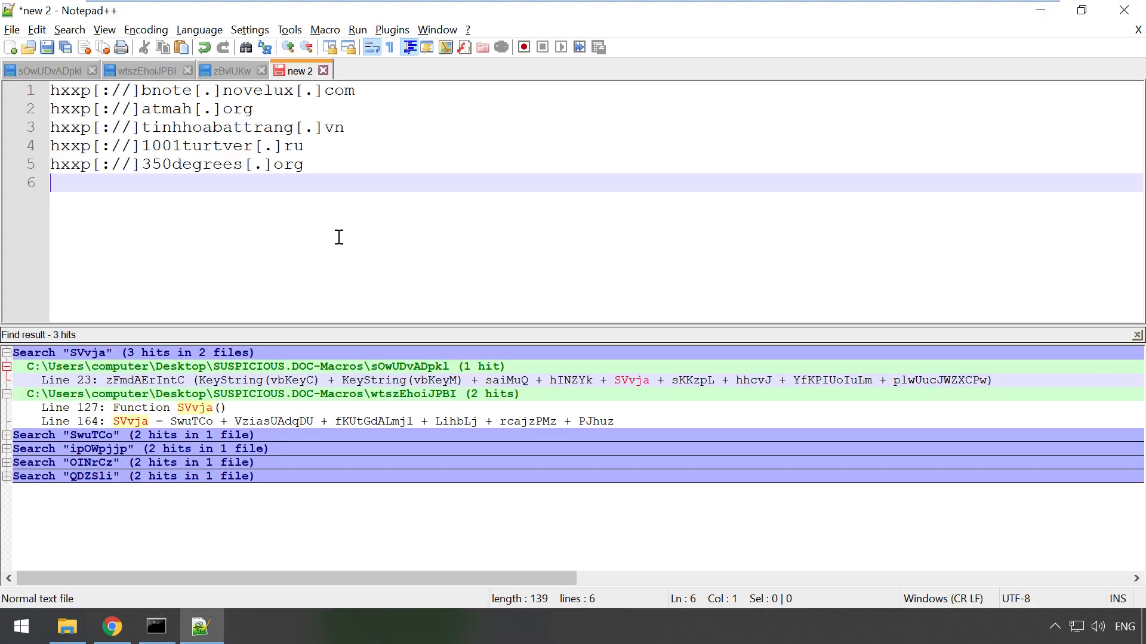
{"action": "key", "text": "alt+Tab"}
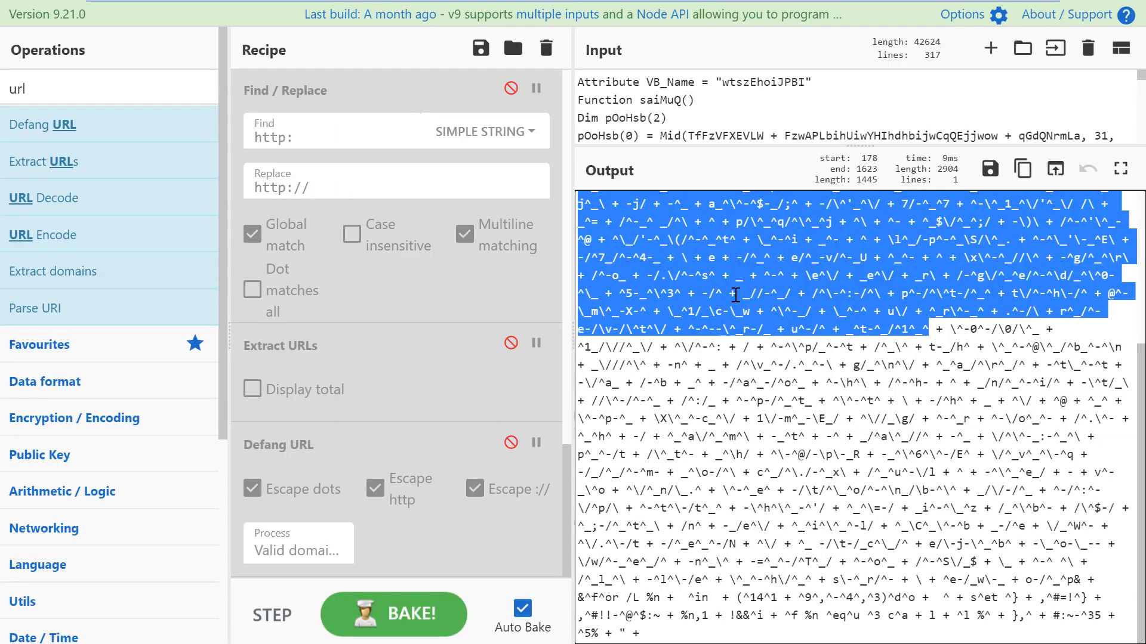